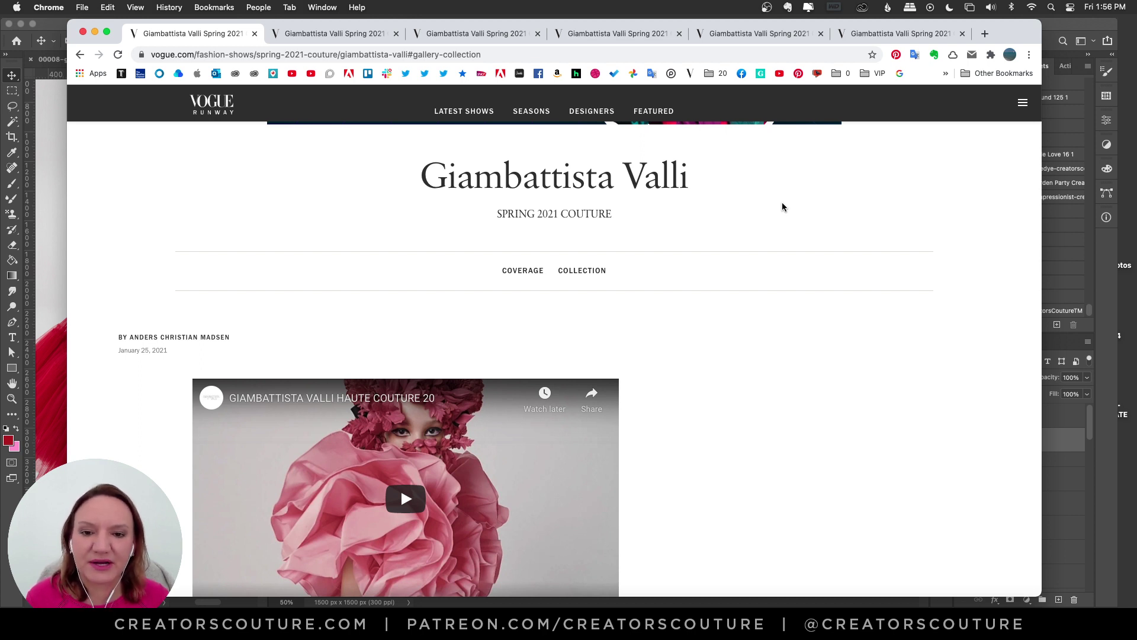
- Look through the Giambattista Valli Spring 2021 Couture page down to the collection slideshow preview
scroll(791, 207, "up", 3)
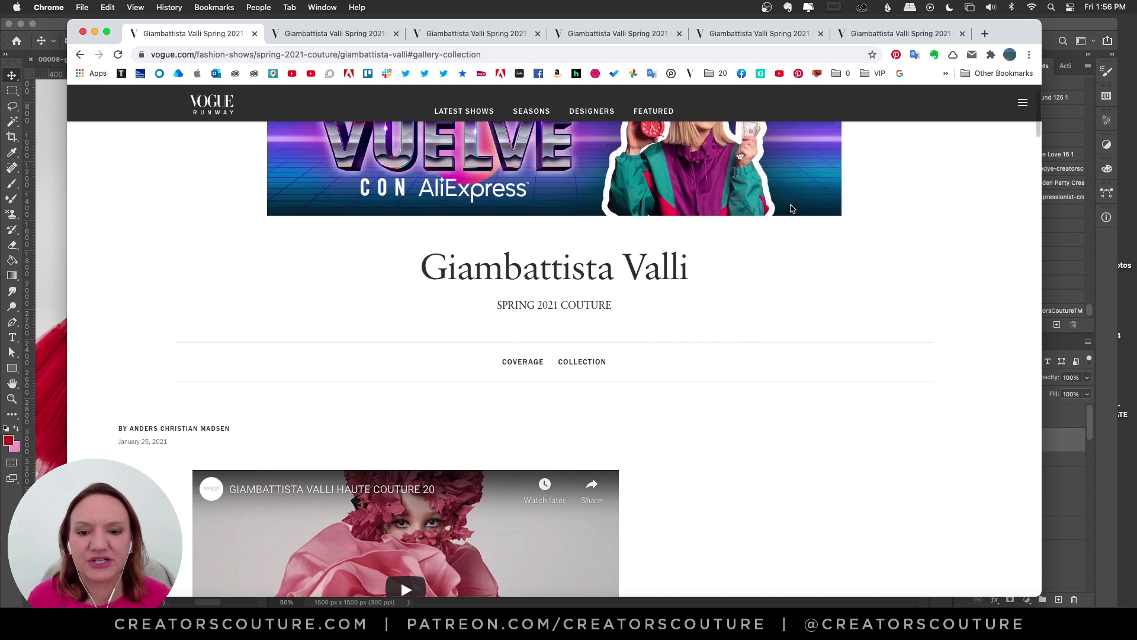
scroll(810, 234, "down", 3)
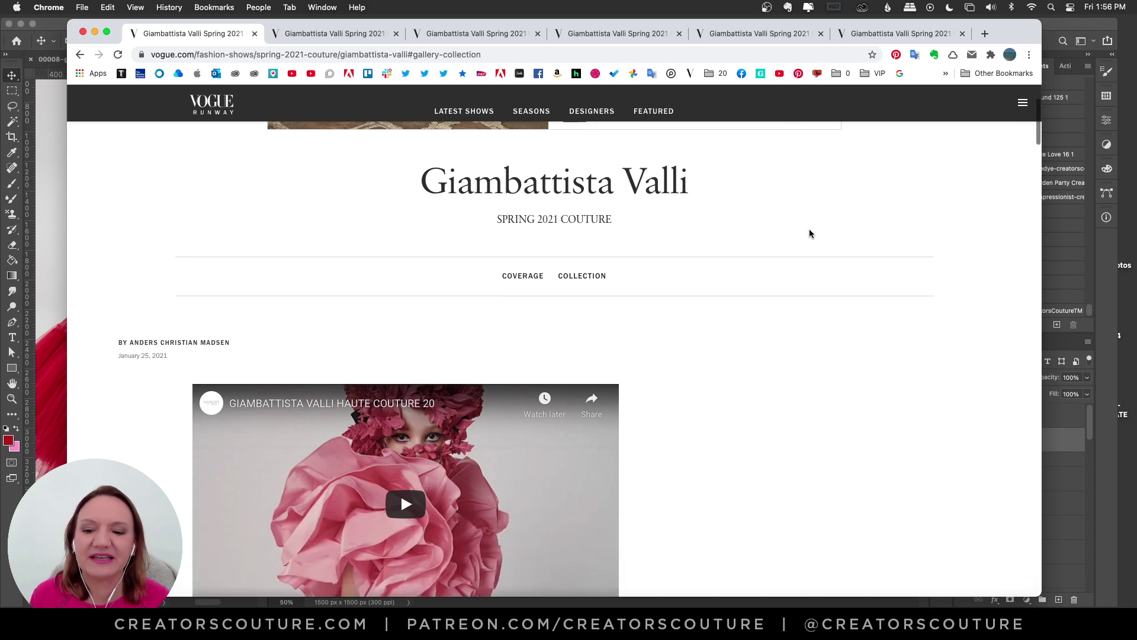
scroll(810, 233, "down", 6)
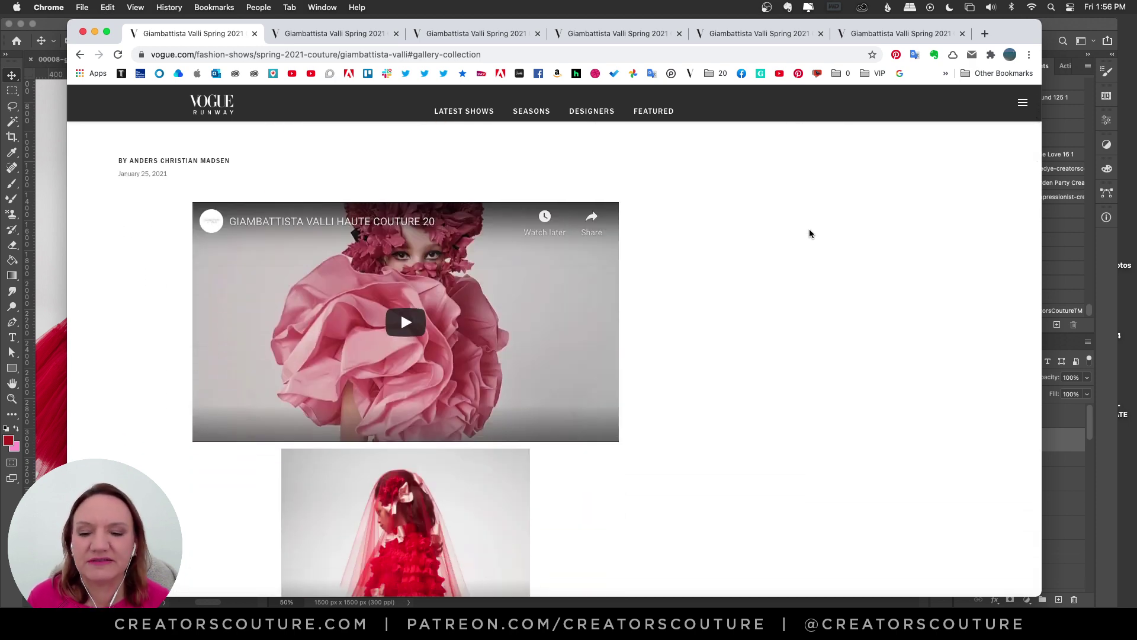
scroll(809, 234, "down", 2)
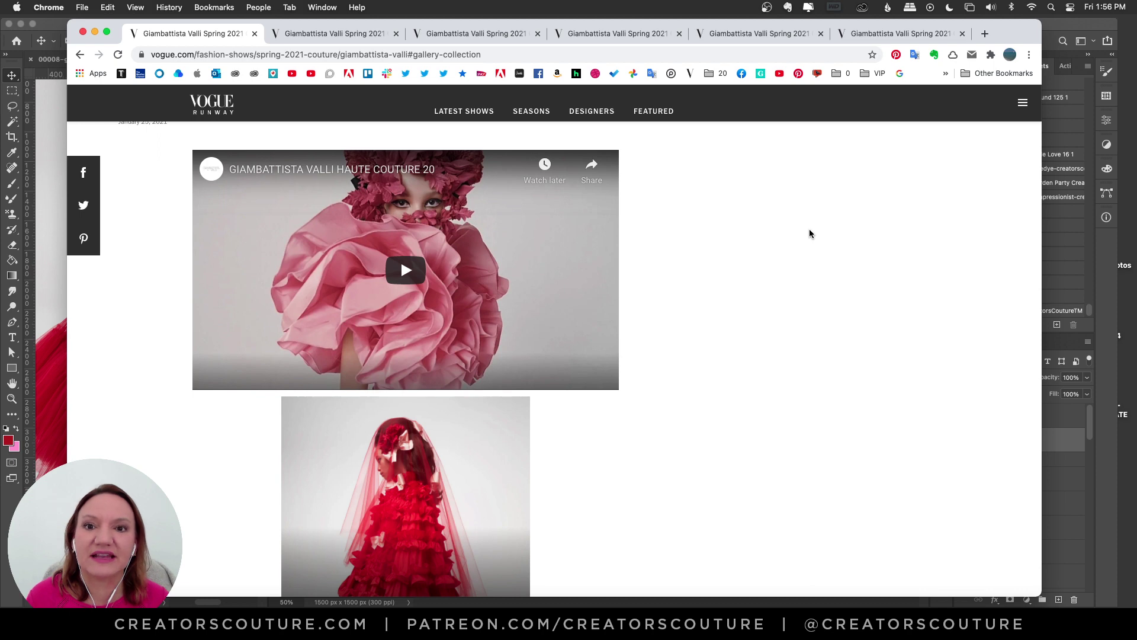
scroll(810, 233, "down", 6)
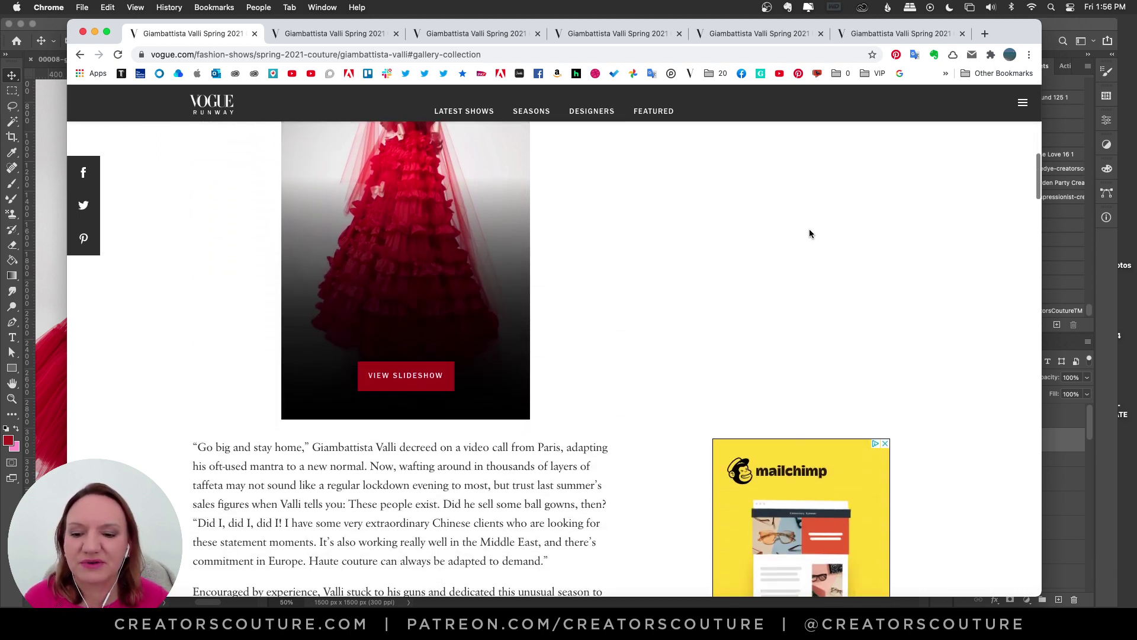
- Examine the red tulle gown photo, number 6 in the collection slideshow, from the head down to the hem
left_click(343, 34)
scroll(833, 268, "down", 2)
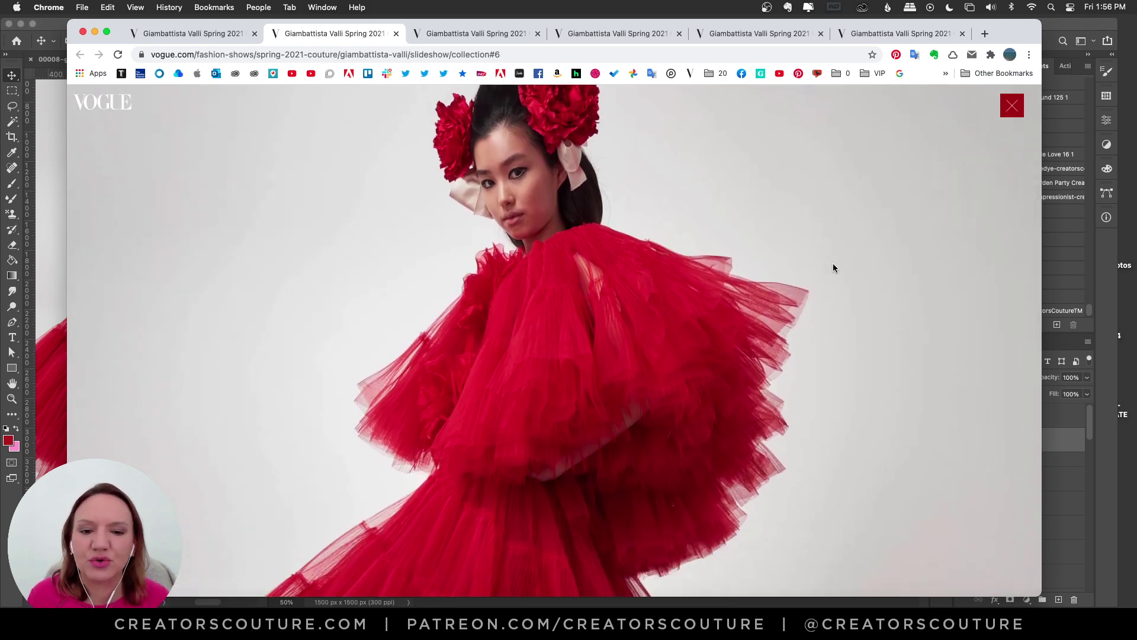
scroll(832, 268, "down", 10)
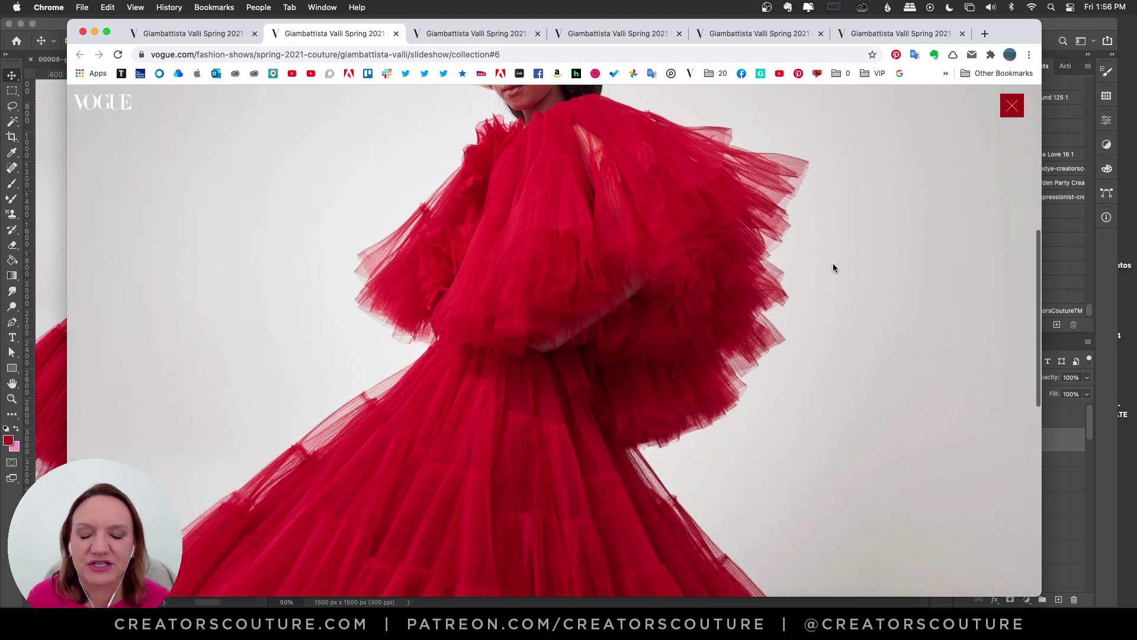
scroll(833, 267, "down", 5)
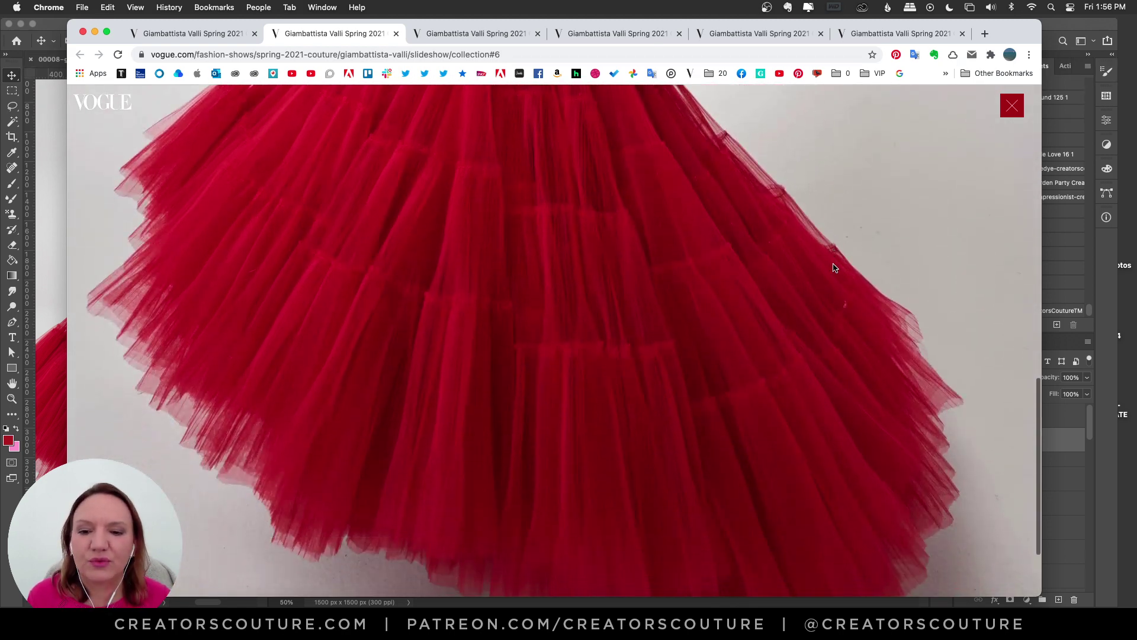
scroll(833, 268, "up", 10)
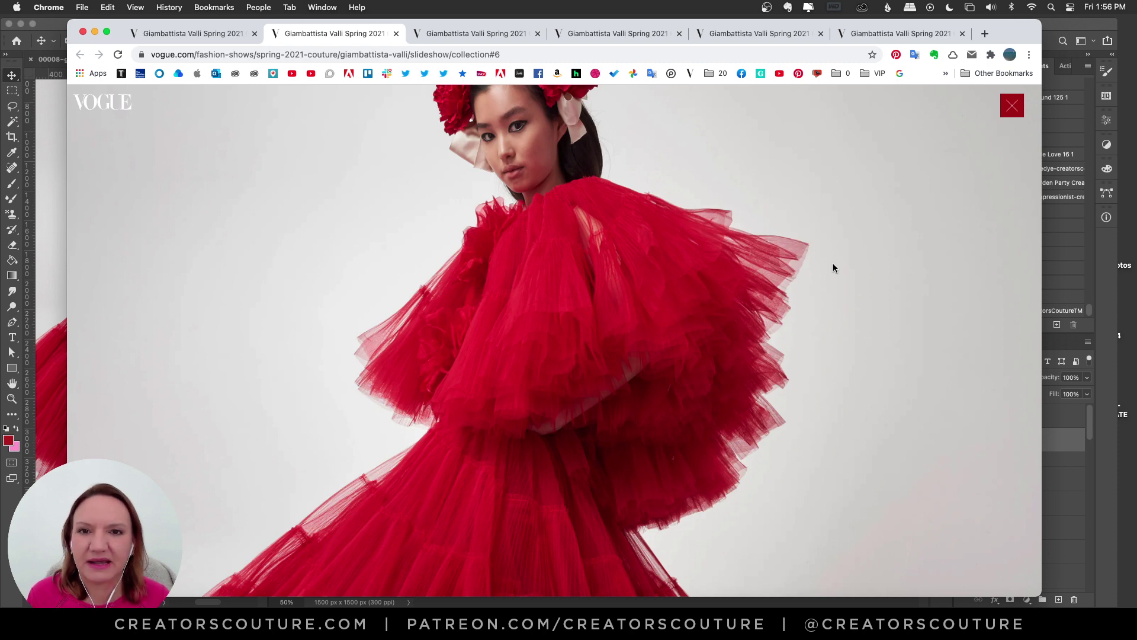
scroll(833, 272, "up", 3)
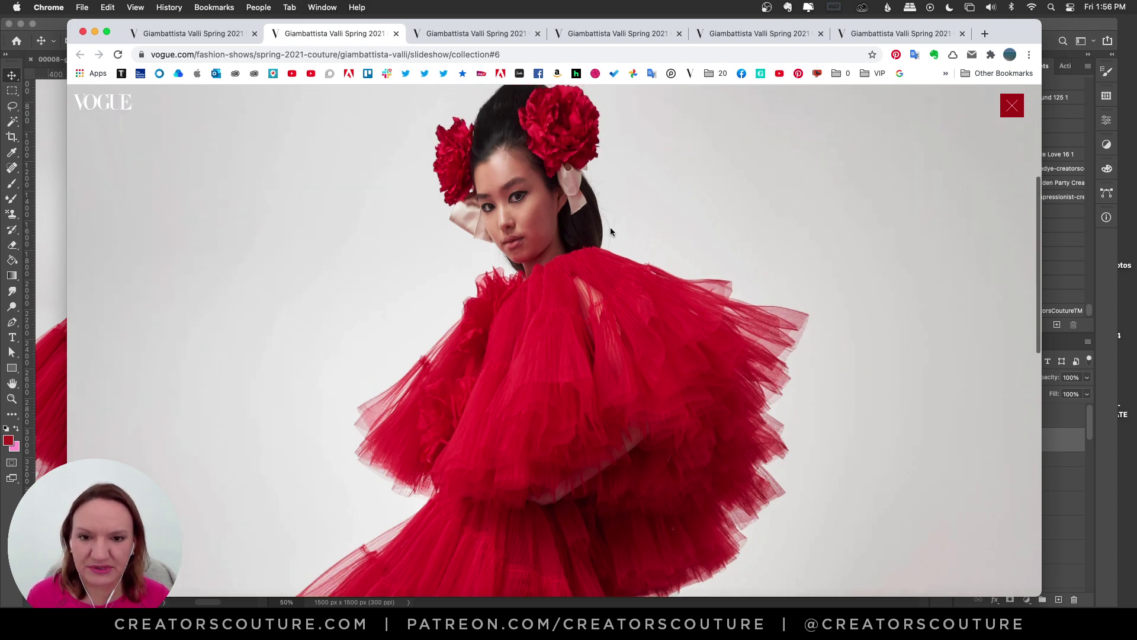
scroll(513, 229, "down", 2)
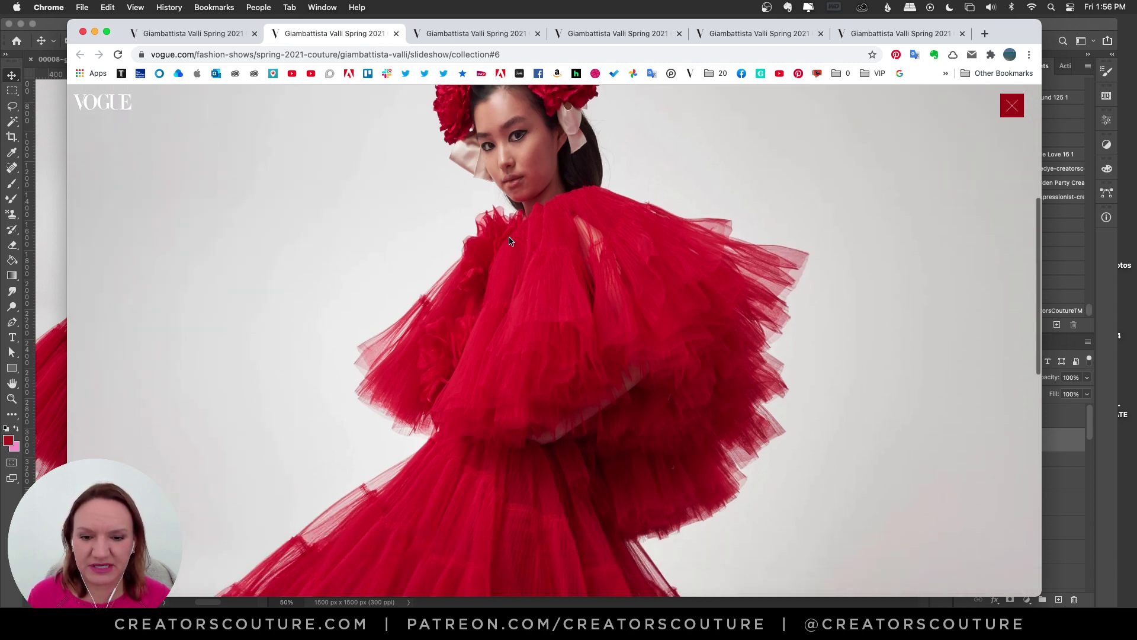
- Examine the pale pink ruffled tulle dress, number 10 in the slideshow, down to its lower tiers
left_click(450, 33)
scroll(580, 249, "up", 2)
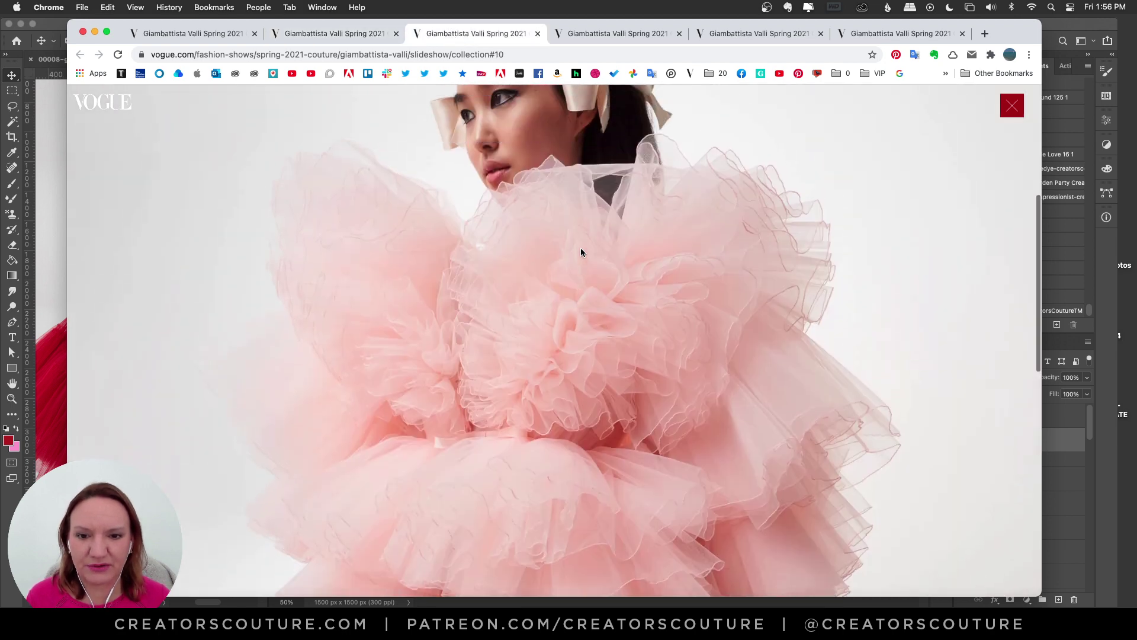
scroll(481, 411, "down", 5)
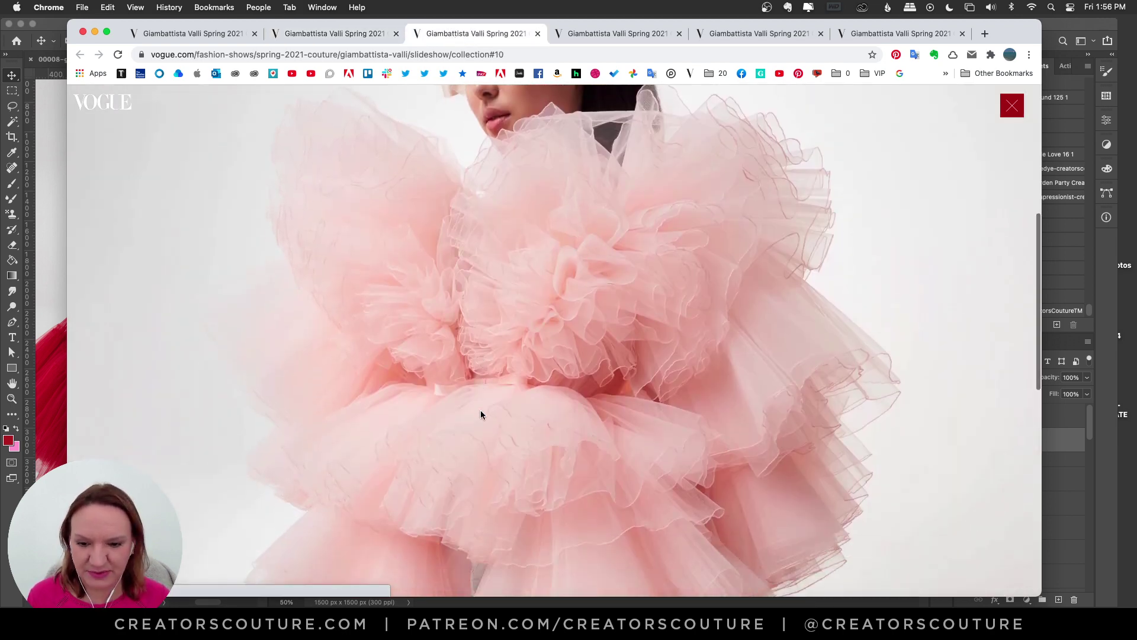
scroll(481, 414, "down", 8)
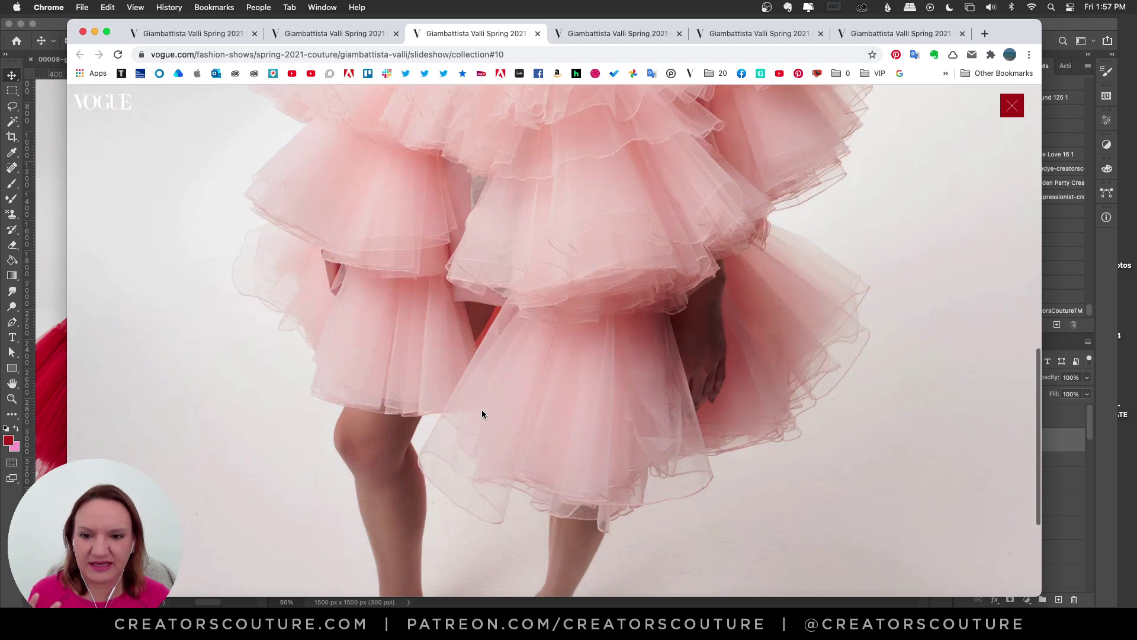
- Compare the tulle texture of the peach gown (14), the pink tiered dress (18) and the cream gown (2)
left_click(607, 33)
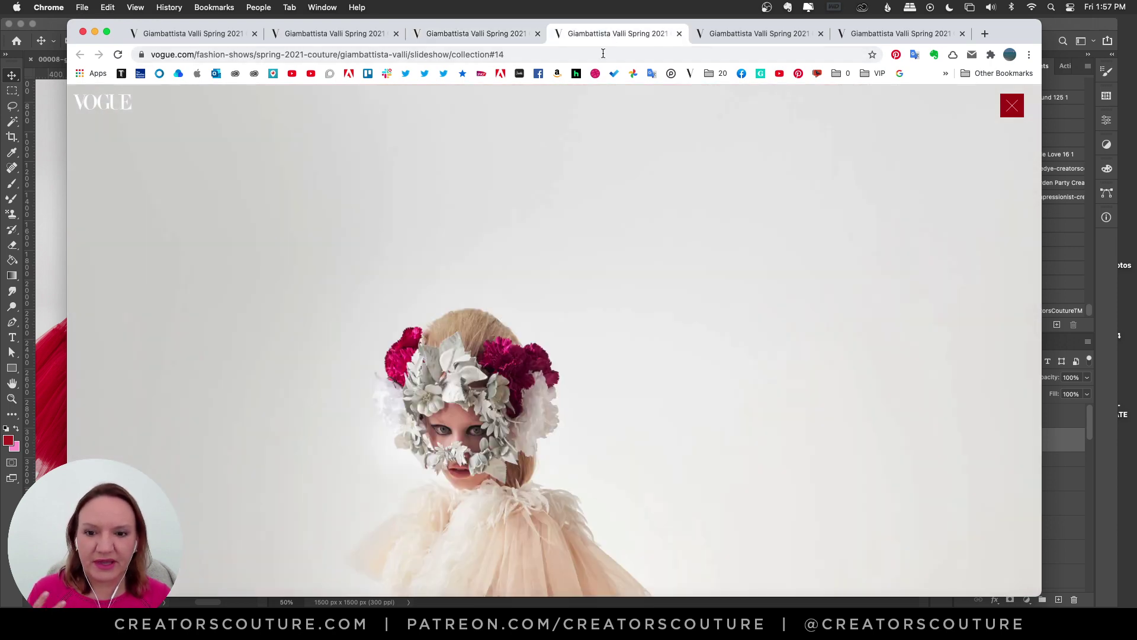
scroll(638, 276, "down", 8)
scroll(638, 276, "down", 10)
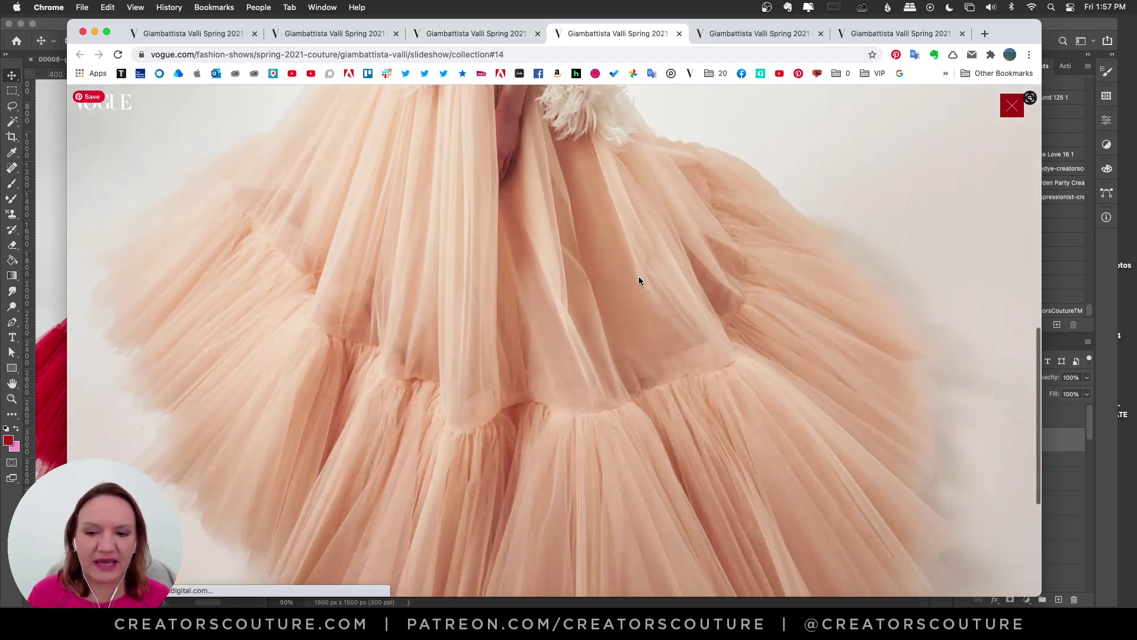
left_click(719, 34)
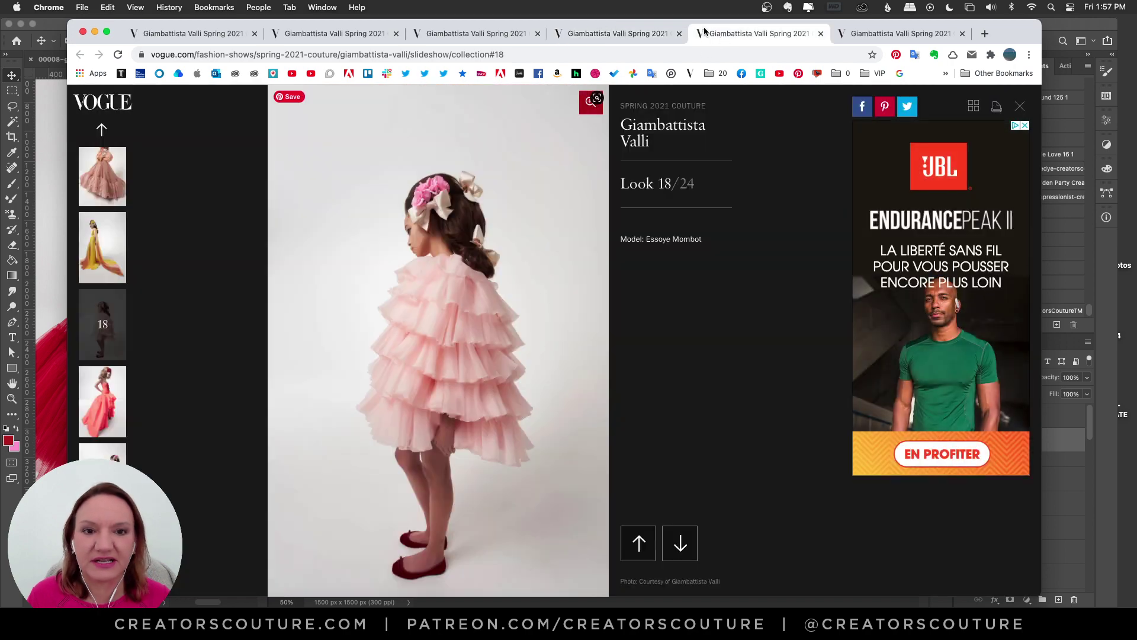
left_click(876, 33)
scroll(815, 175, "down", 10)
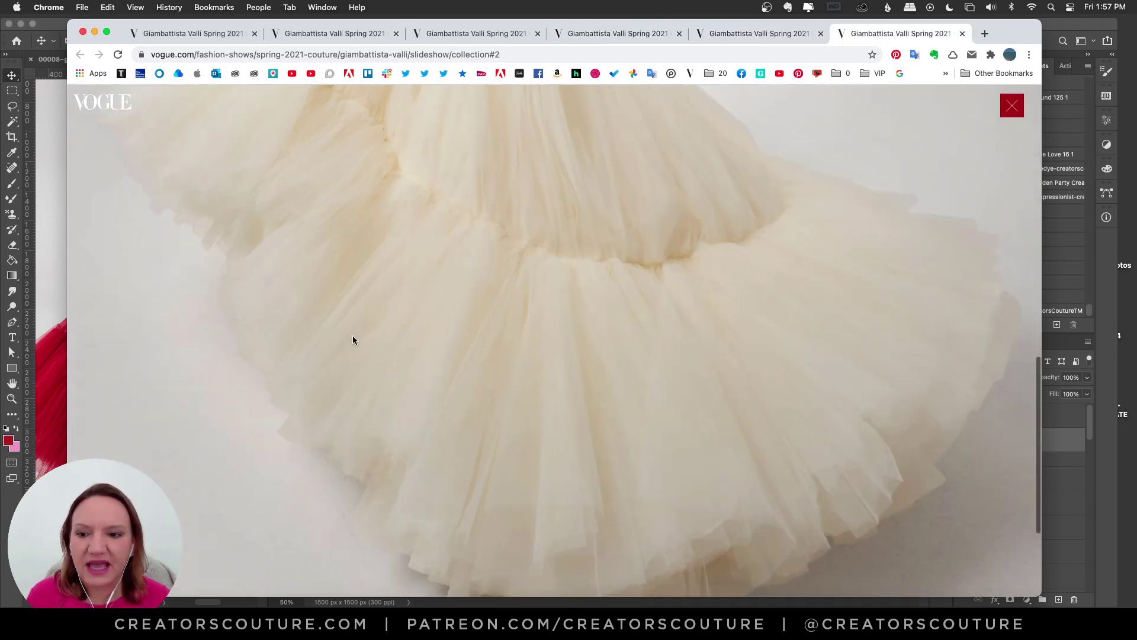
- Return to the red gown photo and study the layered tulle of its skirt and hem
left_click(359, 33)
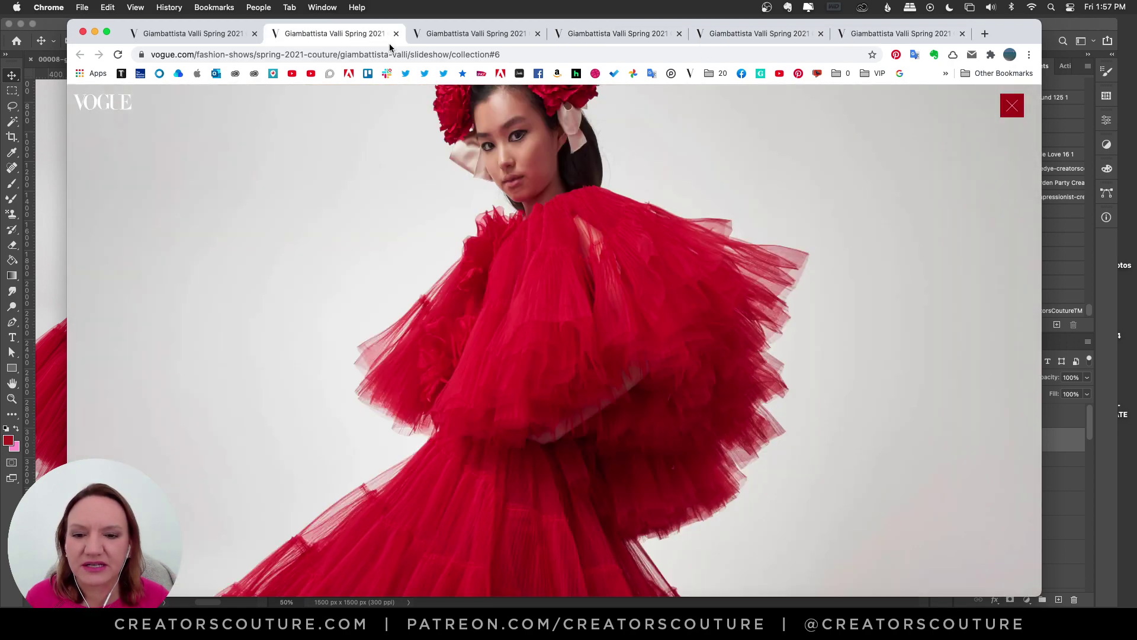
scroll(559, 225, "down", 3)
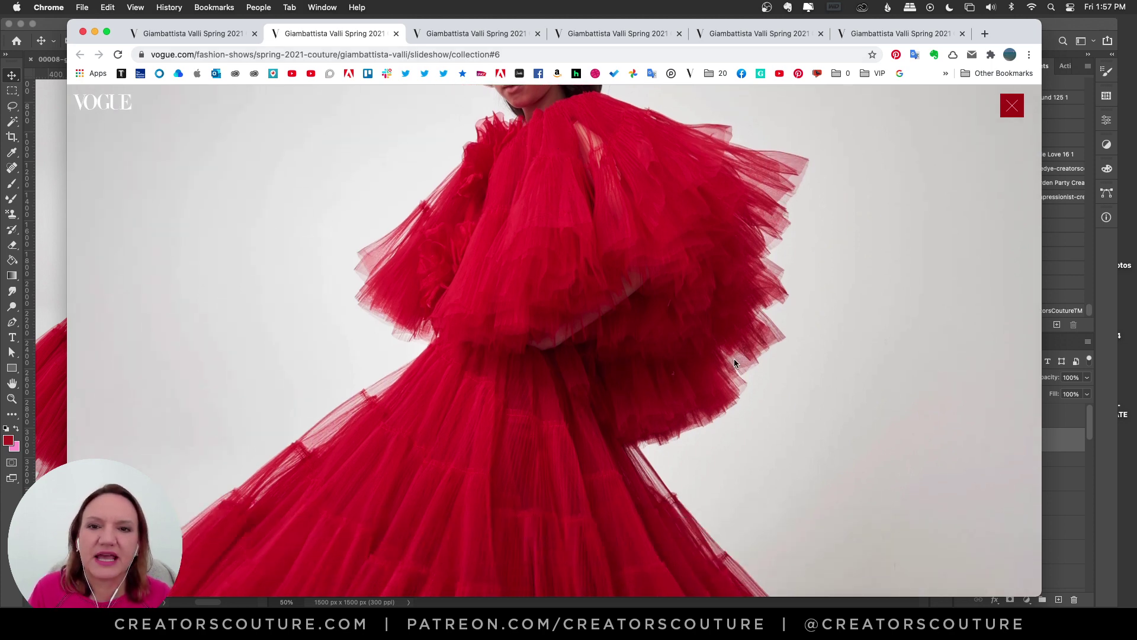
scroll(734, 362, "down", 5)
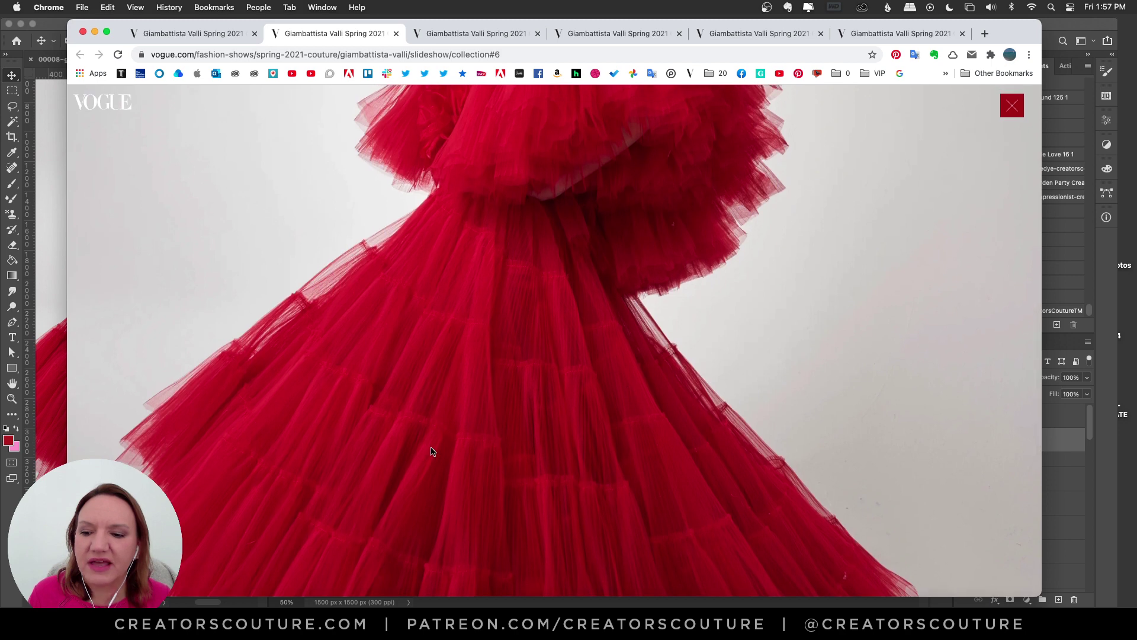
scroll(296, 423, "down", 6)
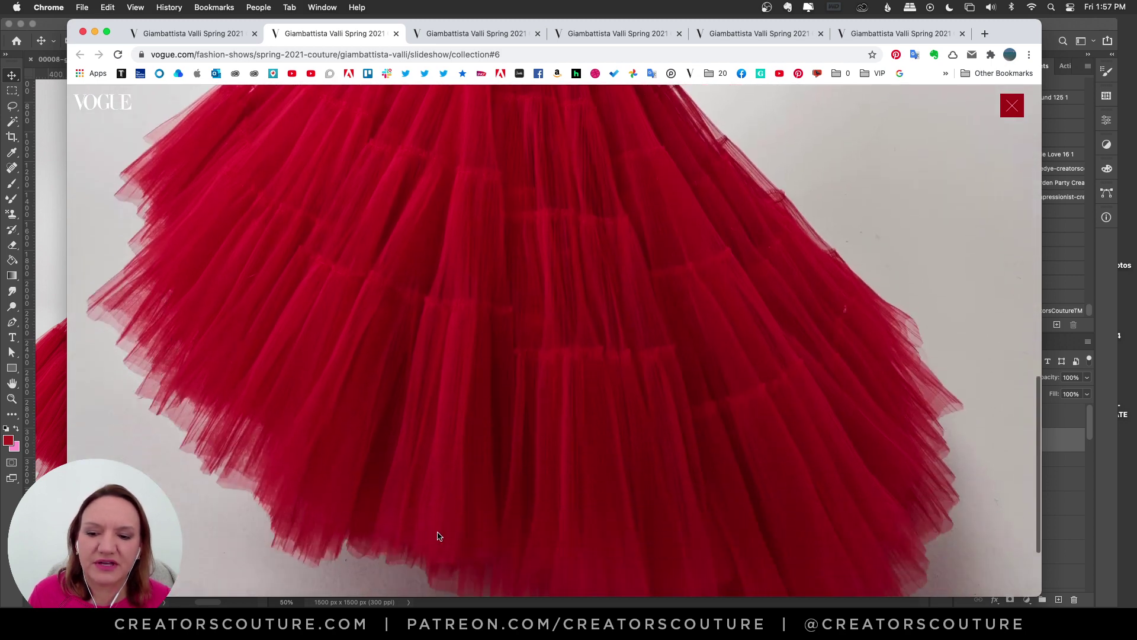
scroll(480, 509, "down", 3)
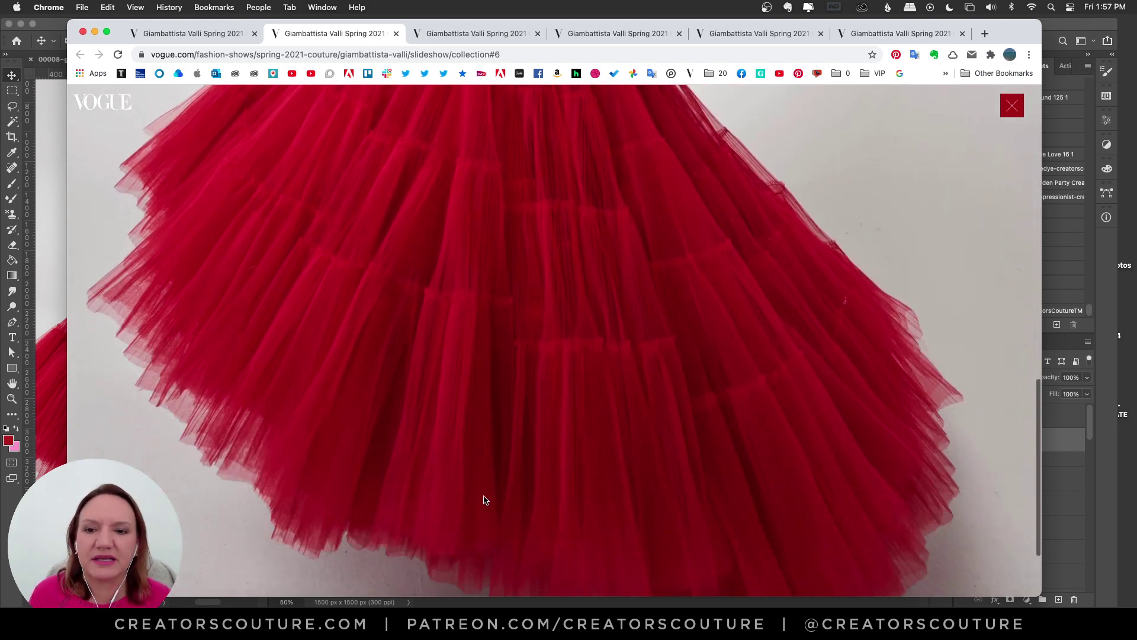
scroll(564, 535, "up", 3)
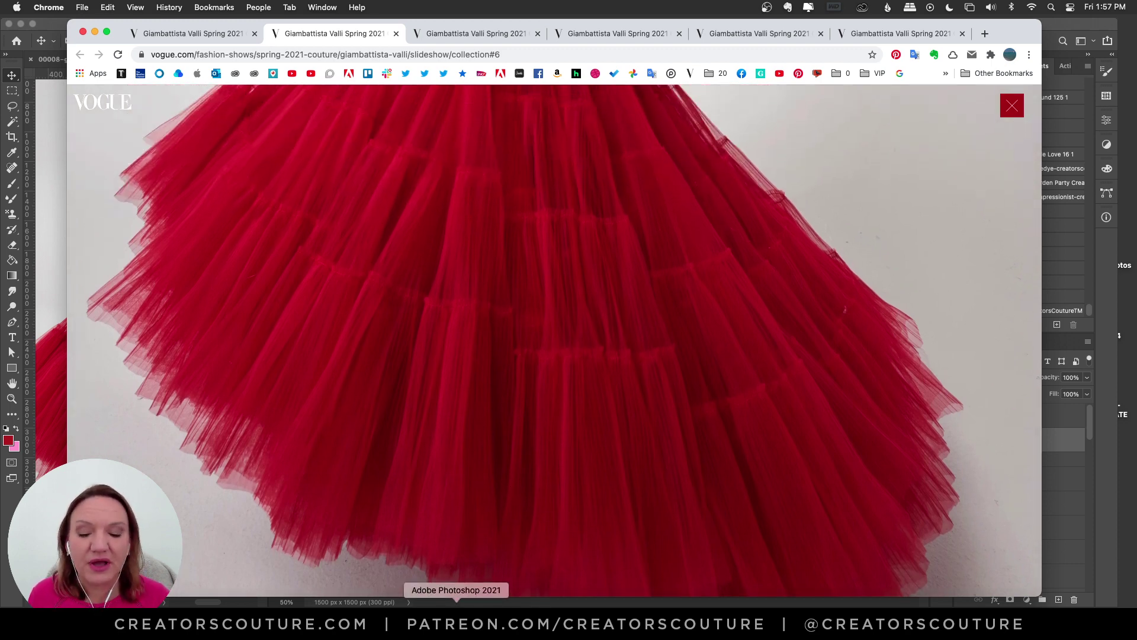
- Switch to Adobe Photoshop and bring up the tulle-demo.psd document
left_click(456, 619)
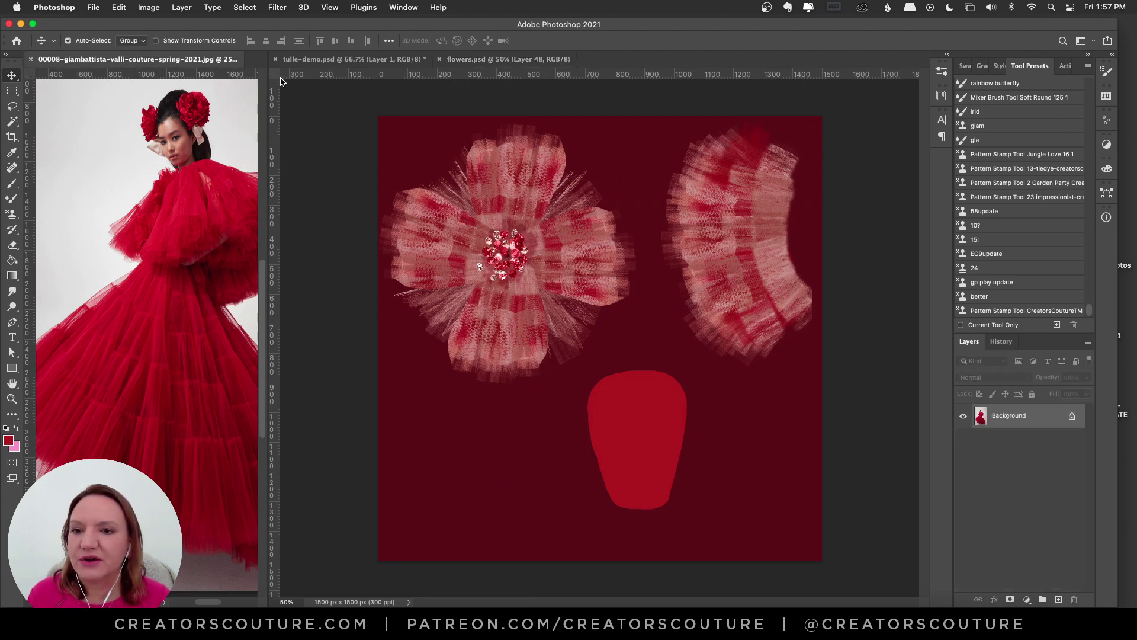
left_click(339, 60)
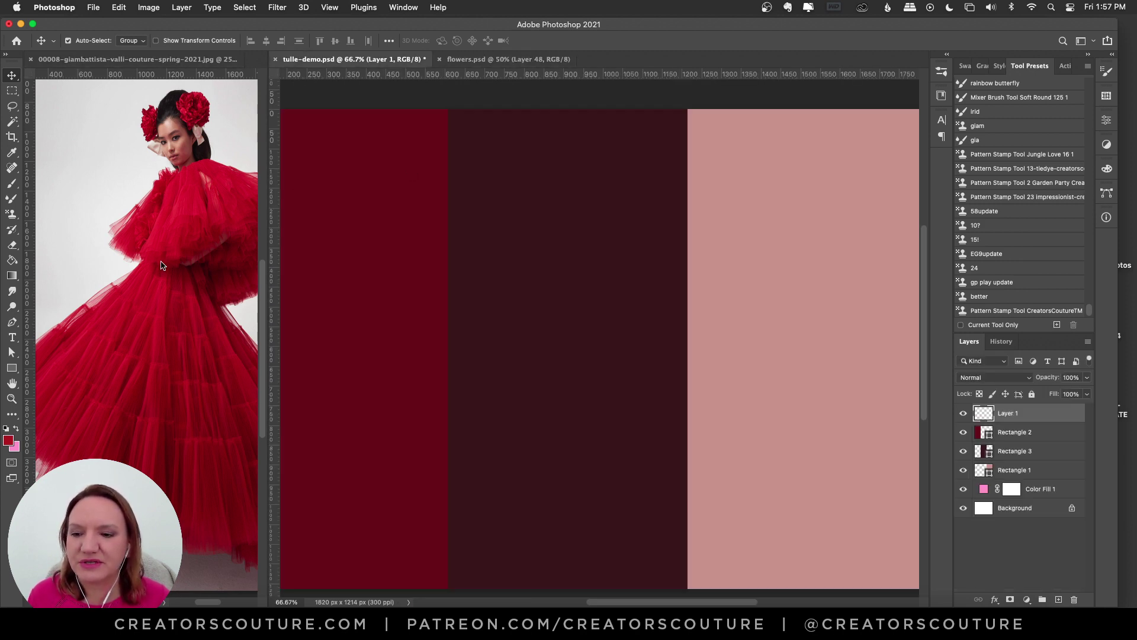
- Inspect the red gown's skirt up close in the reference photo, and return to the wider view
key("z")
left_click(179, 314)
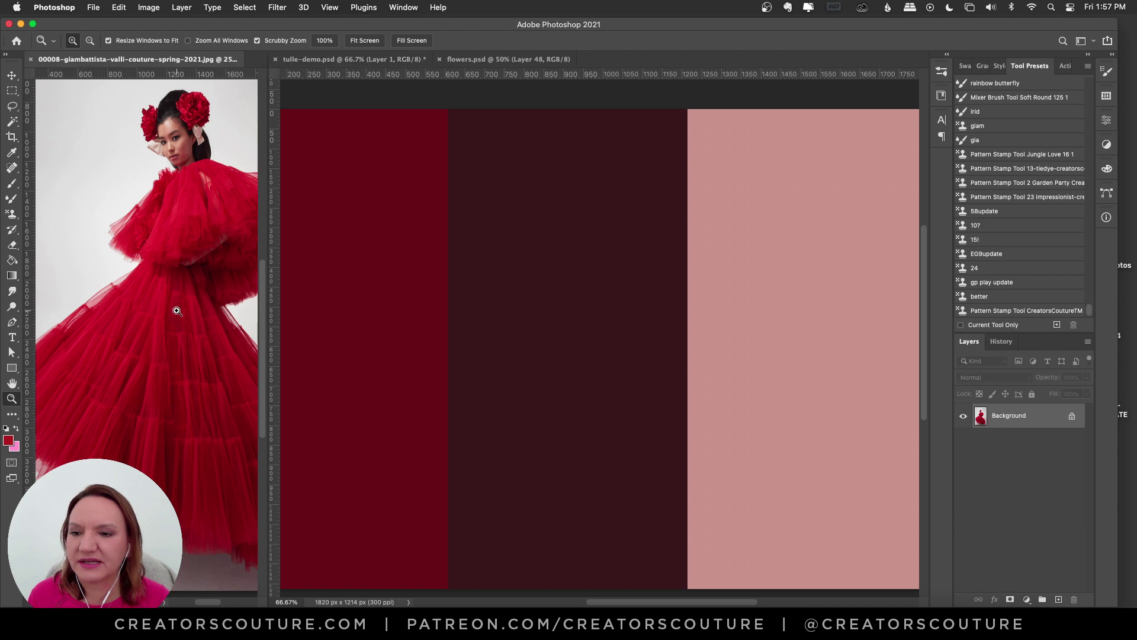
left_click(191, 261)
left_click(190, 261)
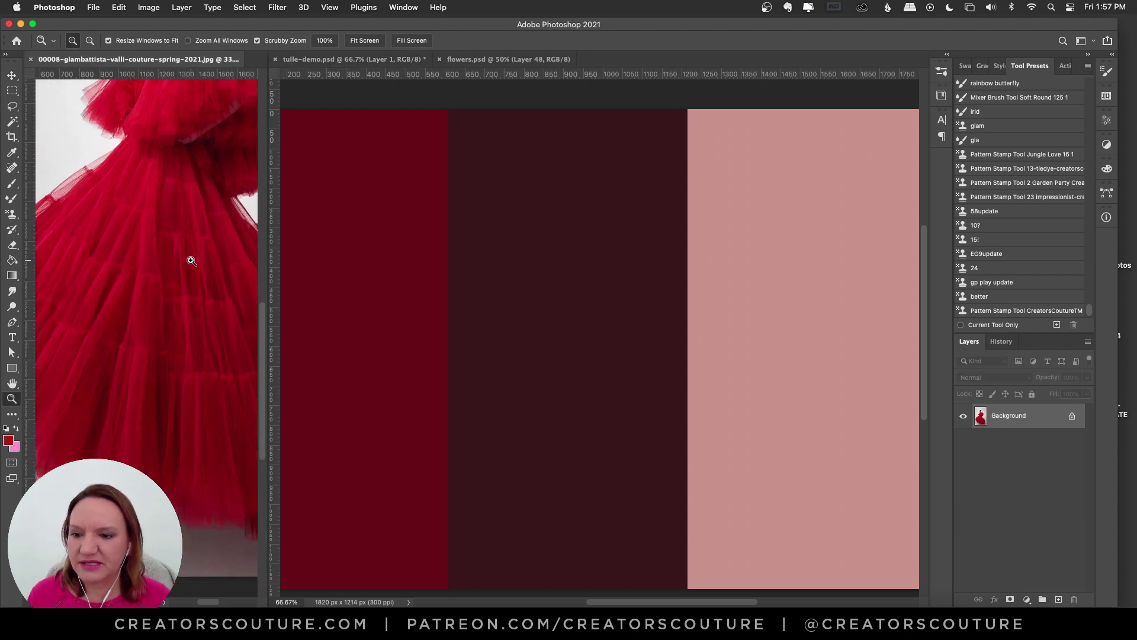
left_click(187, 240, "alt")
left_click(187, 237, "alt")
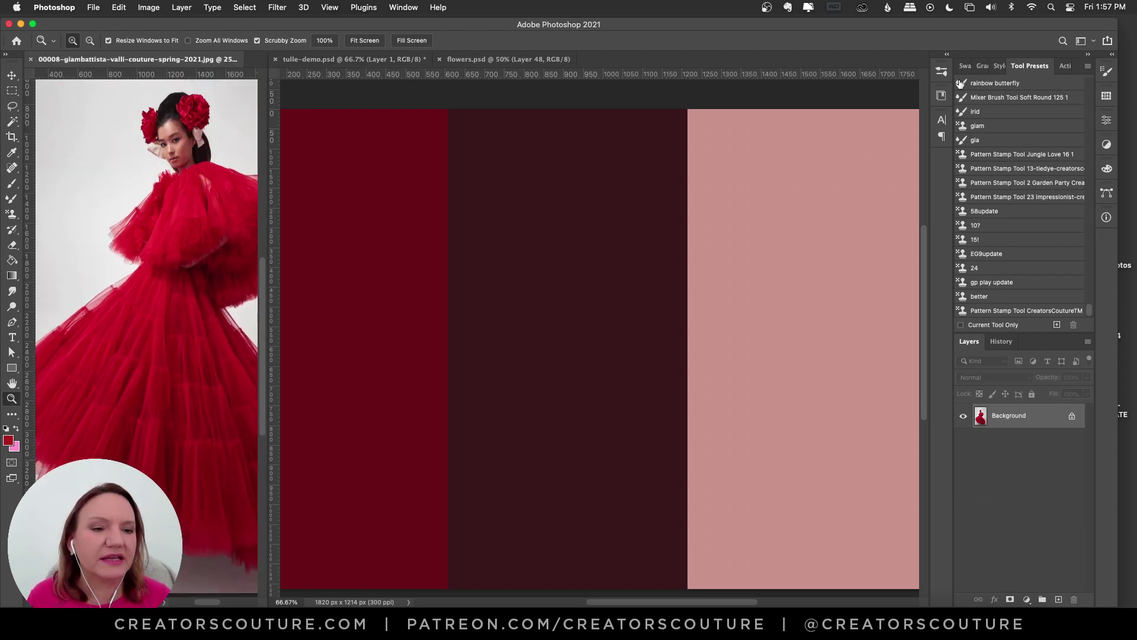
- Make tulle-demo.psd active and select the Tulle Couture 1 brush from the tulle-couture-update set
left_click(942, 71)
scroll(829, 282, "down", 10)
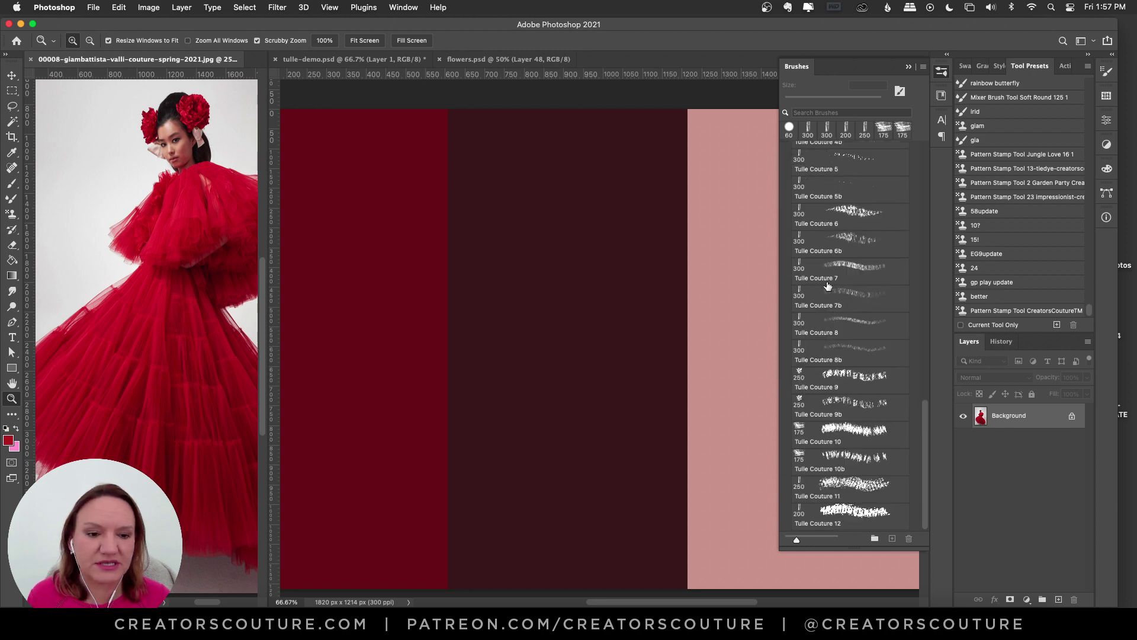
scroll(829, 289, "up", 5)
left_click(710, 390)
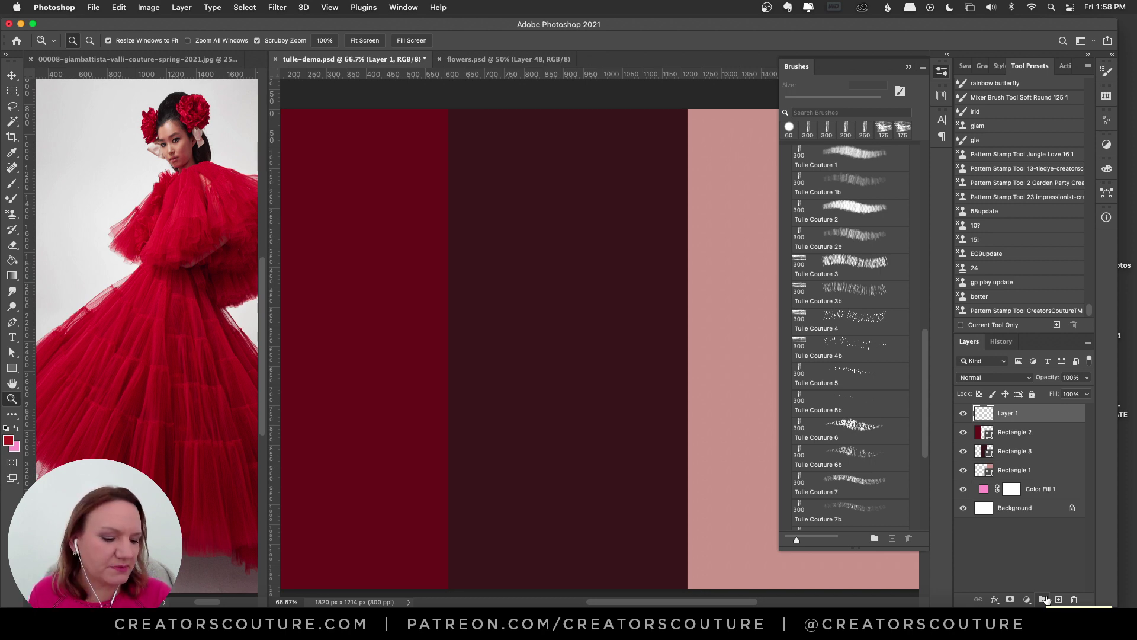
left_click_drag(924, 375, 922, 341)
left_click(853, 263)
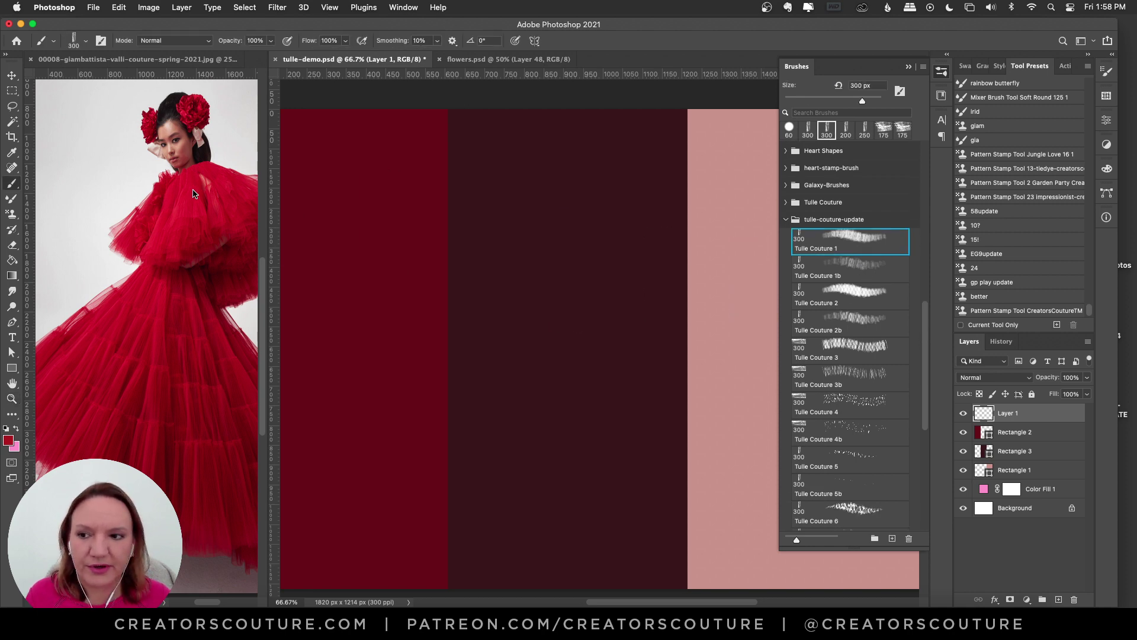
- Switch from the Brush to the Pattern Stamp tool for painting in tulle-demo.psd
right_click(12, 215)
left_click(86, 217)
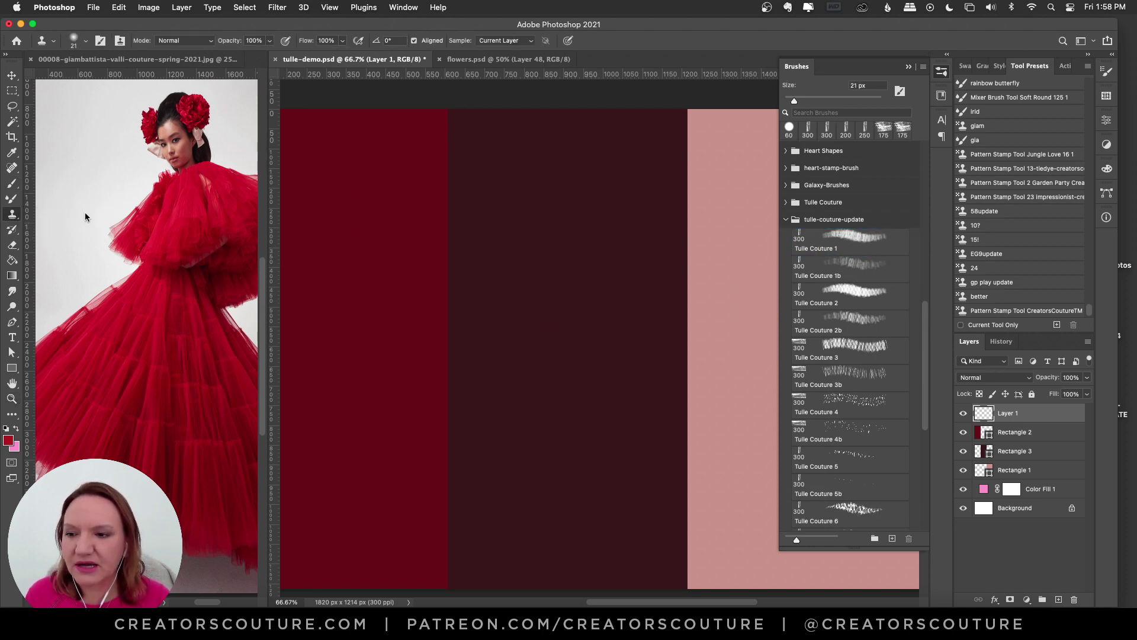
right_click(12, 214)
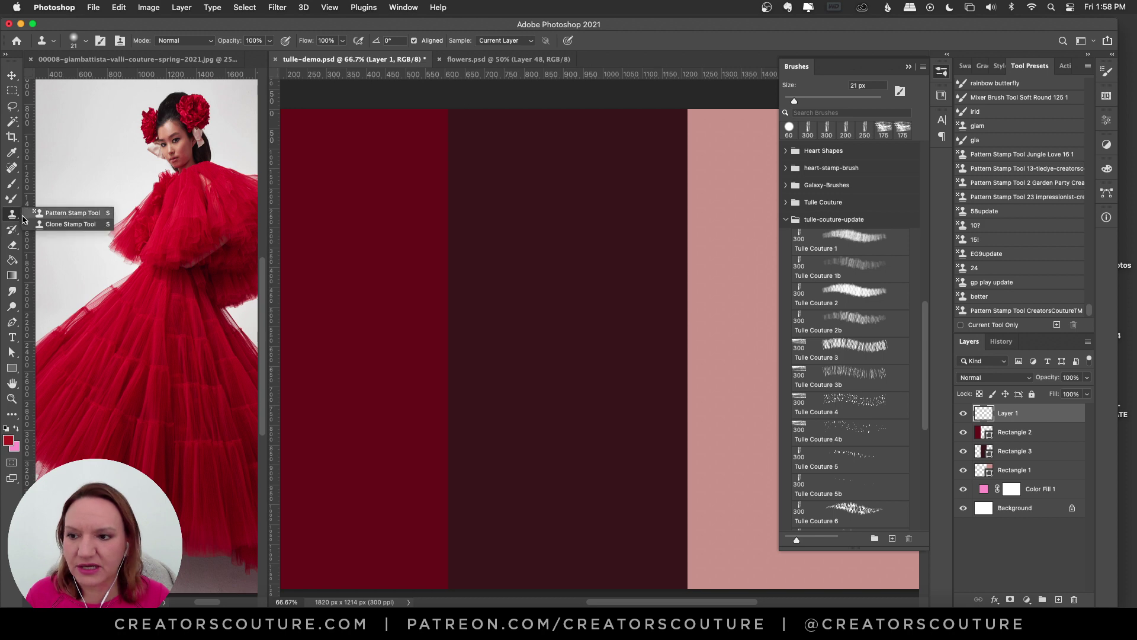
left_click(65, 230)
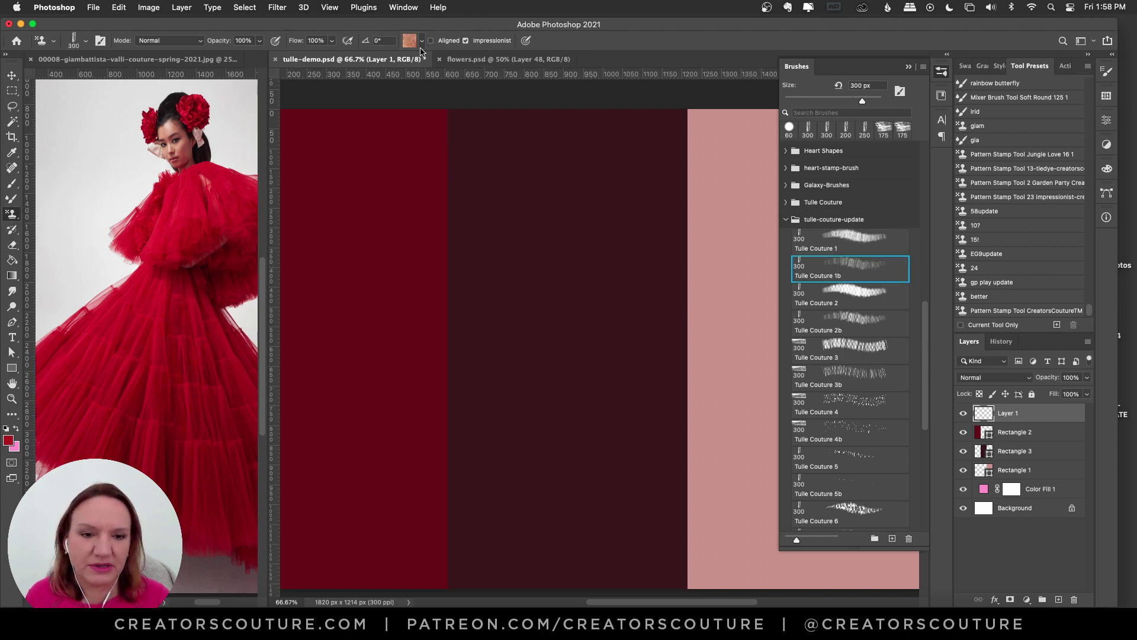
- Set the stamp pattern to a bright red swatch from the tulle-couture group and select the Tulle Couture 1 brush
left_click(407, 47)
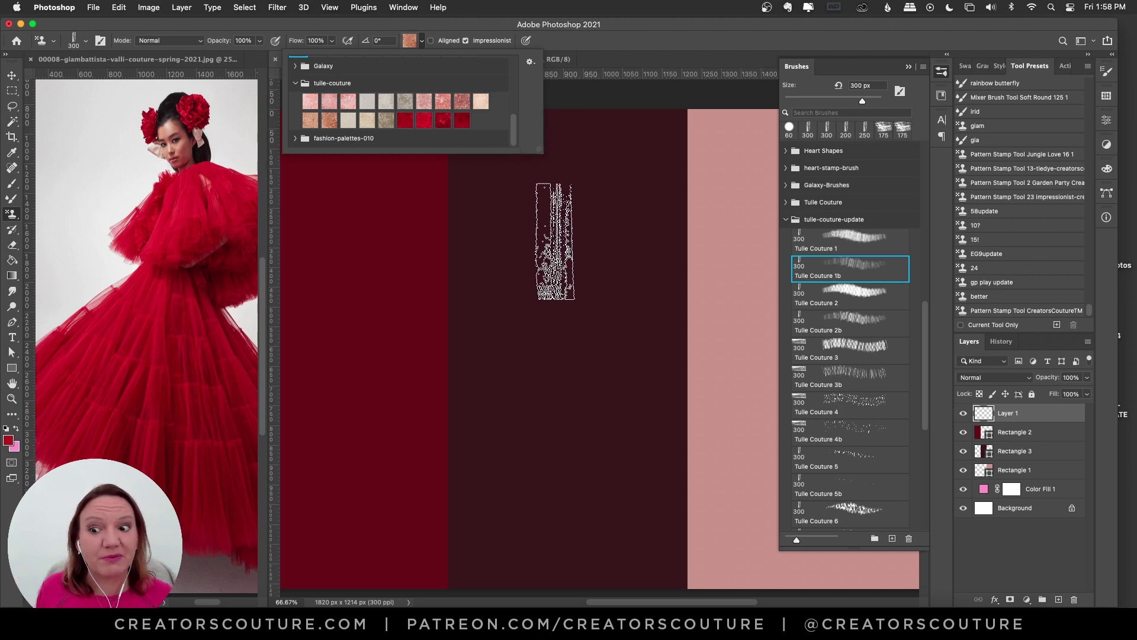
left_click(430, 125)
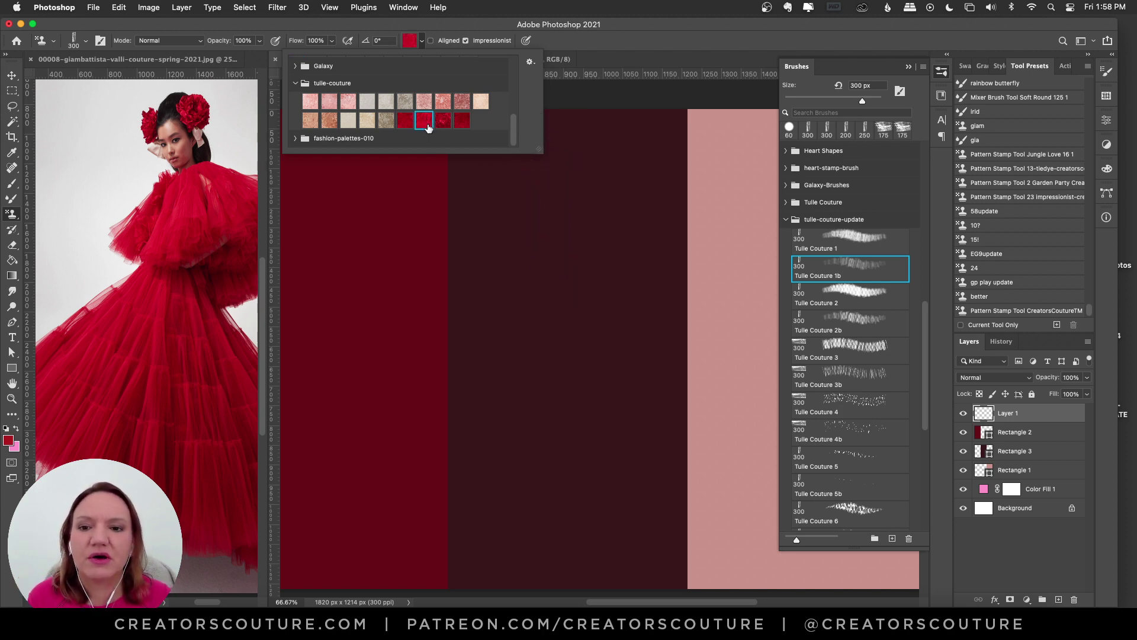
left_click(443, 122)
left_click(424, 120)
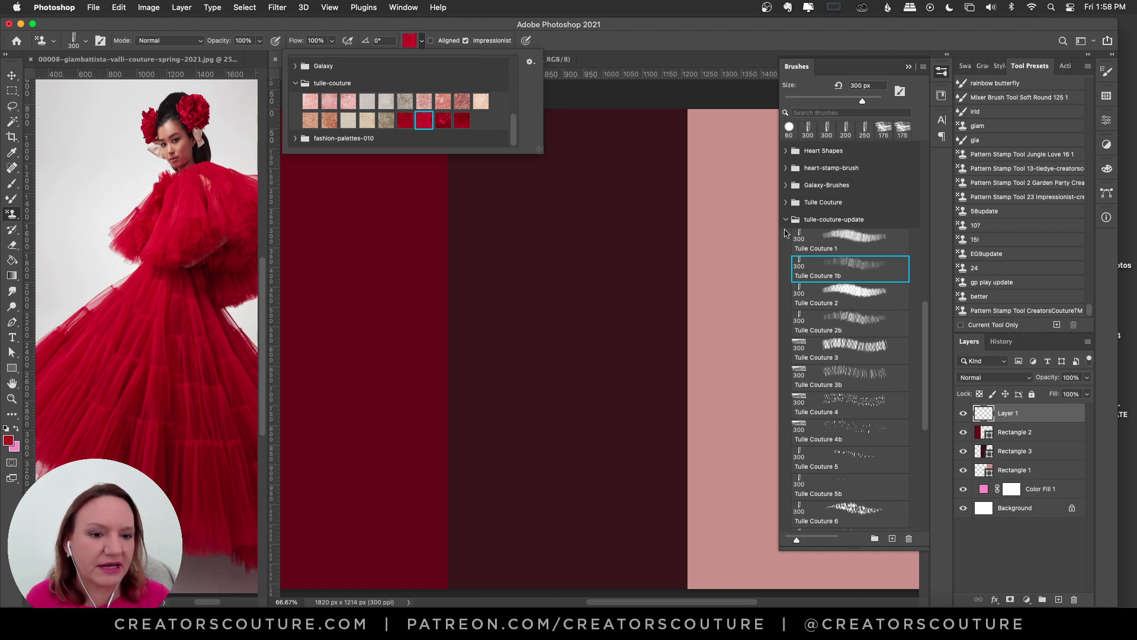
left_click(859, 249)
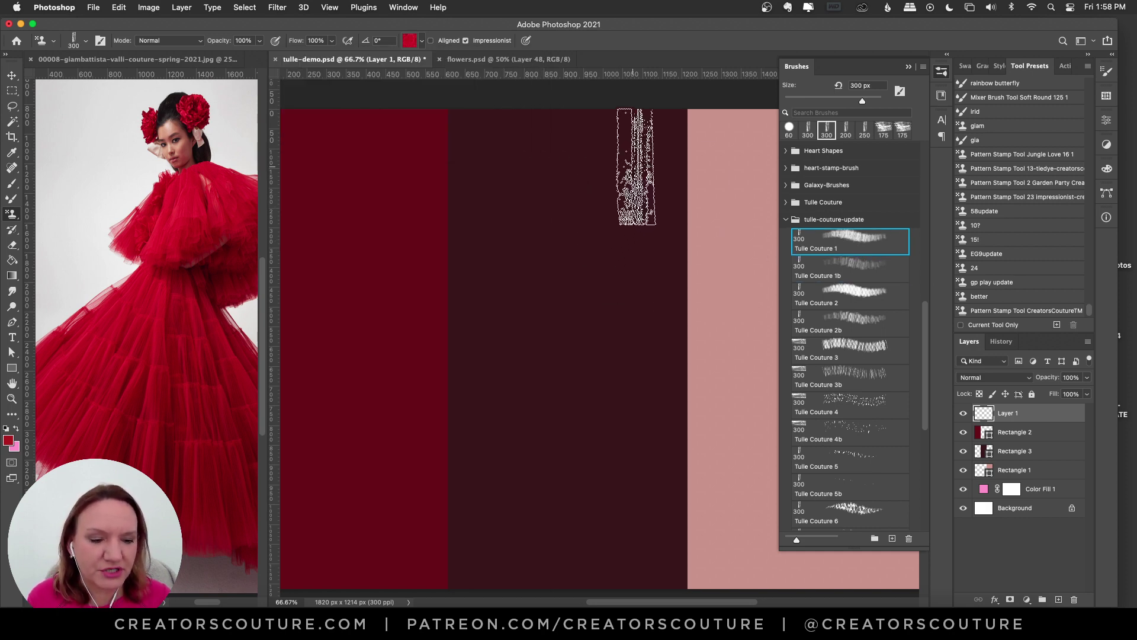
- Try curved red tulle strokes with Tulle Couture 1 on the dark plum panel, undoing each one before repainting
left_click_drag(627, 177, 543, 350)
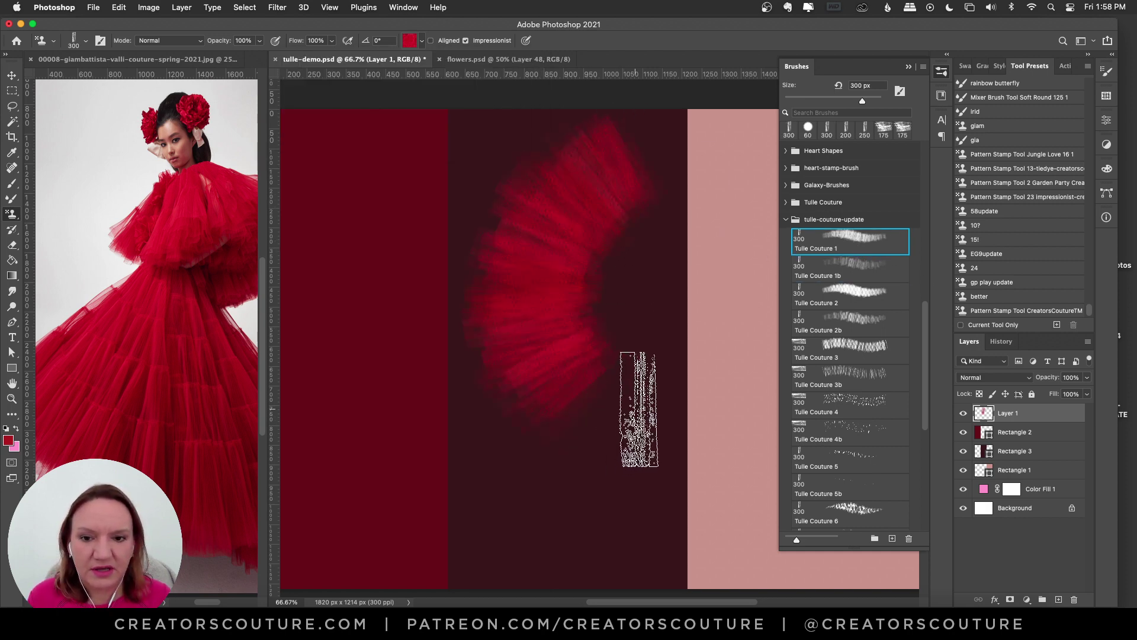
key("super+z")
mouse_move(629, 173)
left_mouse_down()
mouse_move(547, 359)
mouse_move(649, 438)
mouse_move(647, 392)
left_mouse_up()
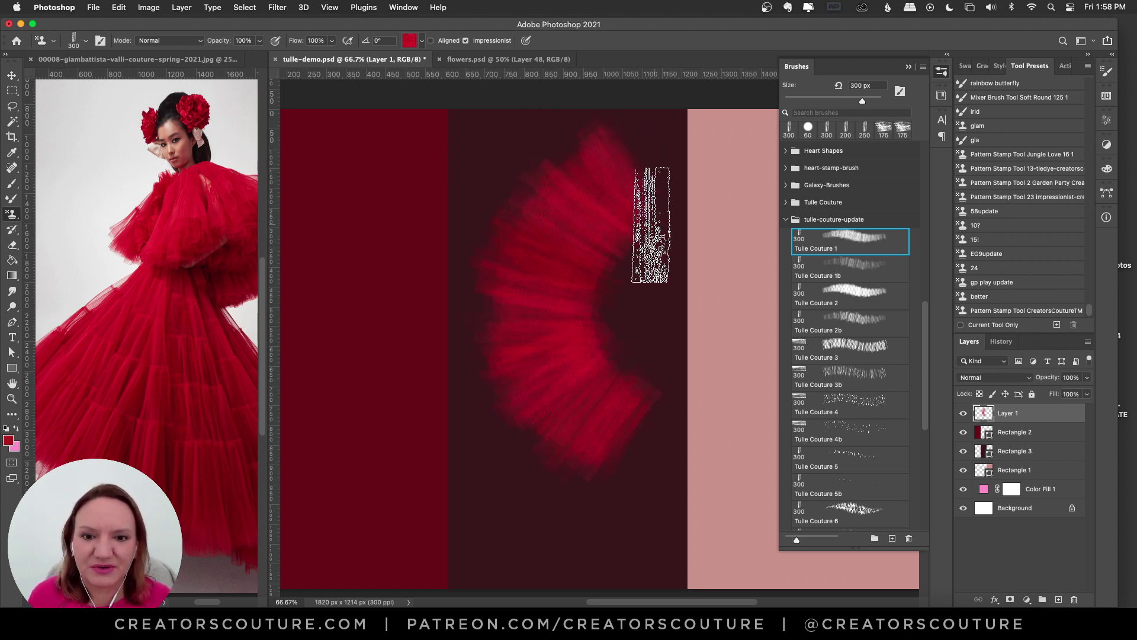
key("super+z")
mouse_move(630, 180)
left_mouse_down()
mouse_move(519, 309)
mouse_move(592, 450)
left_mouse_up()
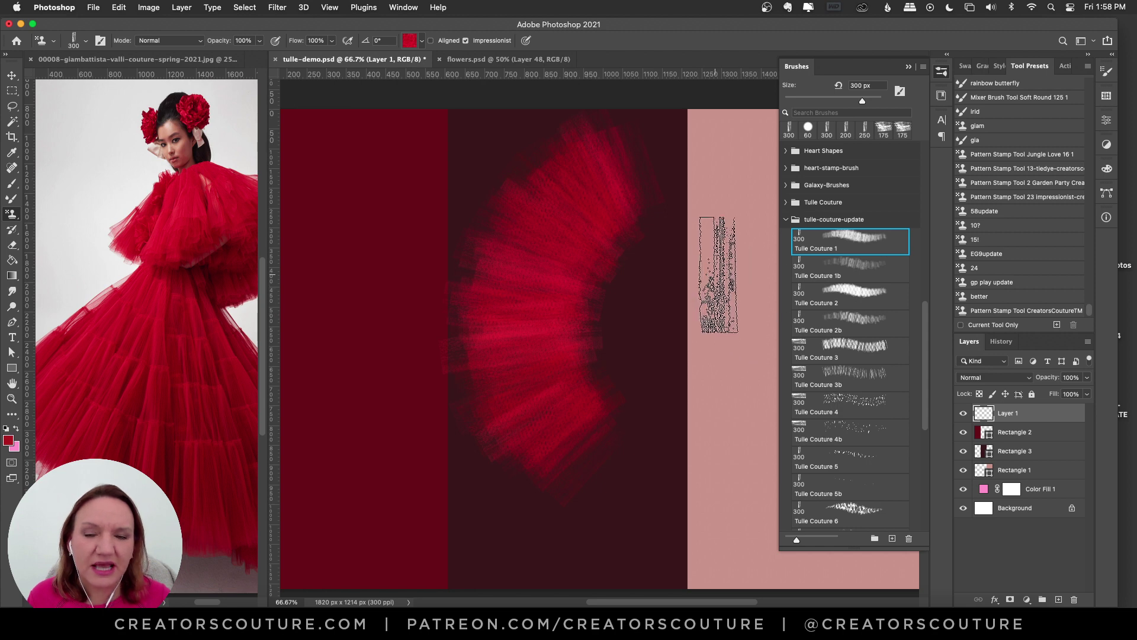
key("super+z")
left_click_drag(622, 186, 579, 422)
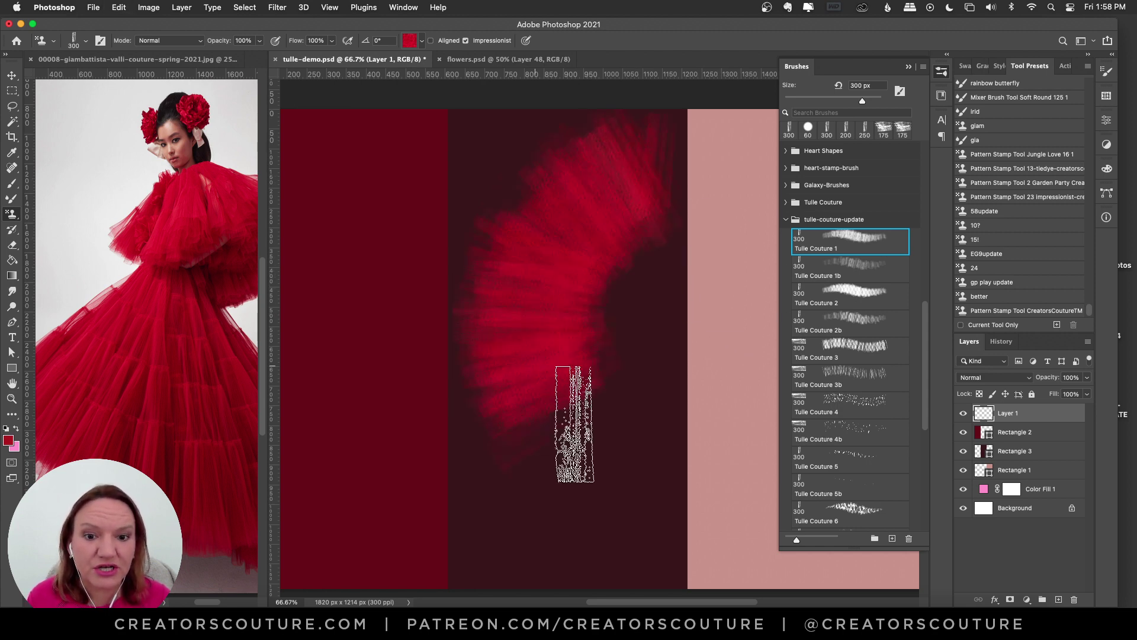
- Compare an arc painted with Tulle Couture 1b to one painted with Tulle Couture 1, undoing both
left_click(848, 261)
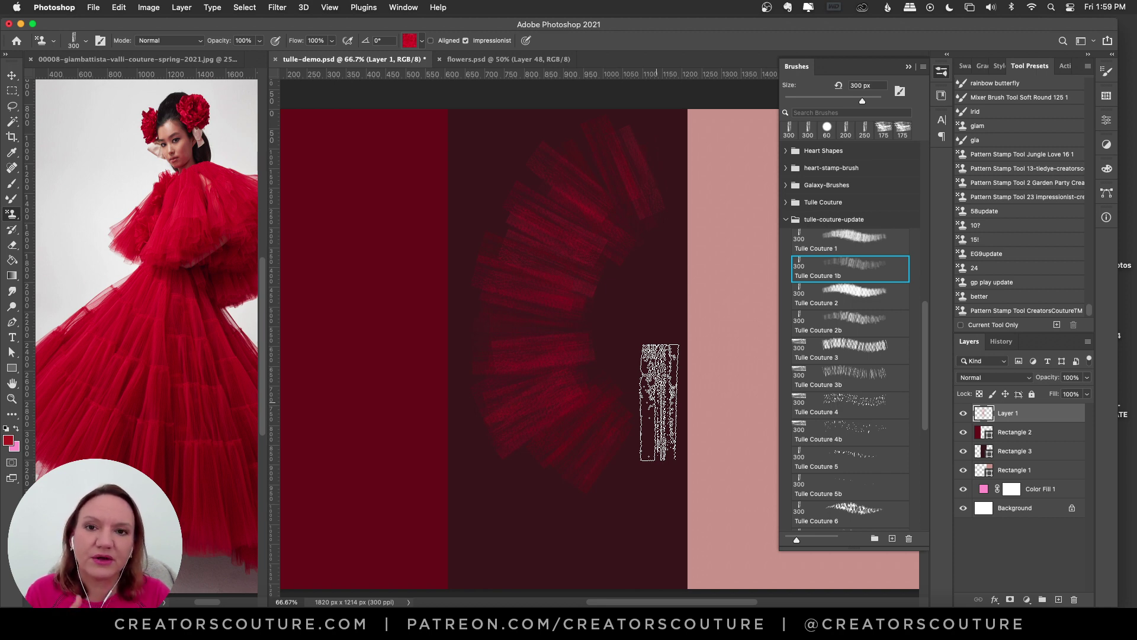
key("super+z")
left_click(879, 246)
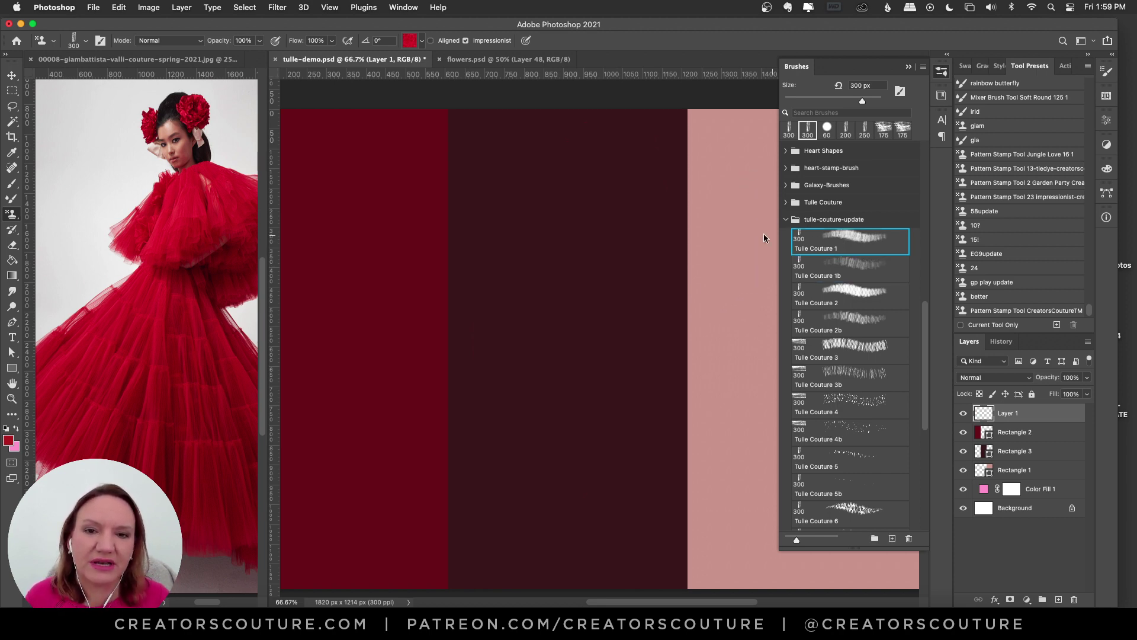
left_click_drag(632, 189, 586, 457)
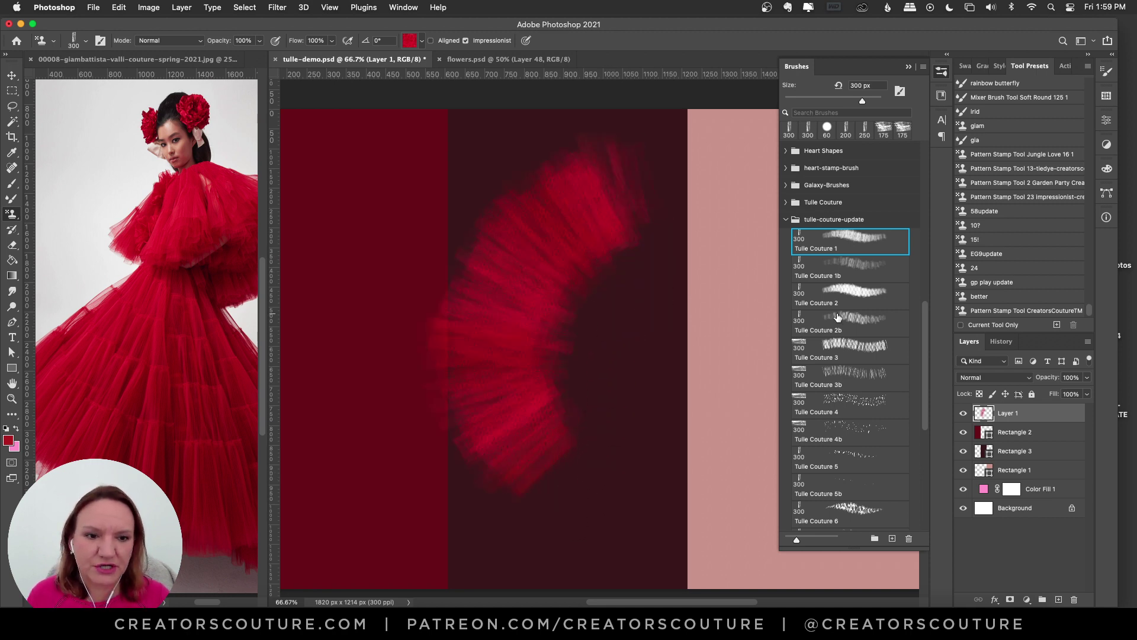
key("super+z")
- Test the Tulle Couture 2 brush with repeated curved strokes on the plum panel, undoing each before the next
left_click(862, 299)
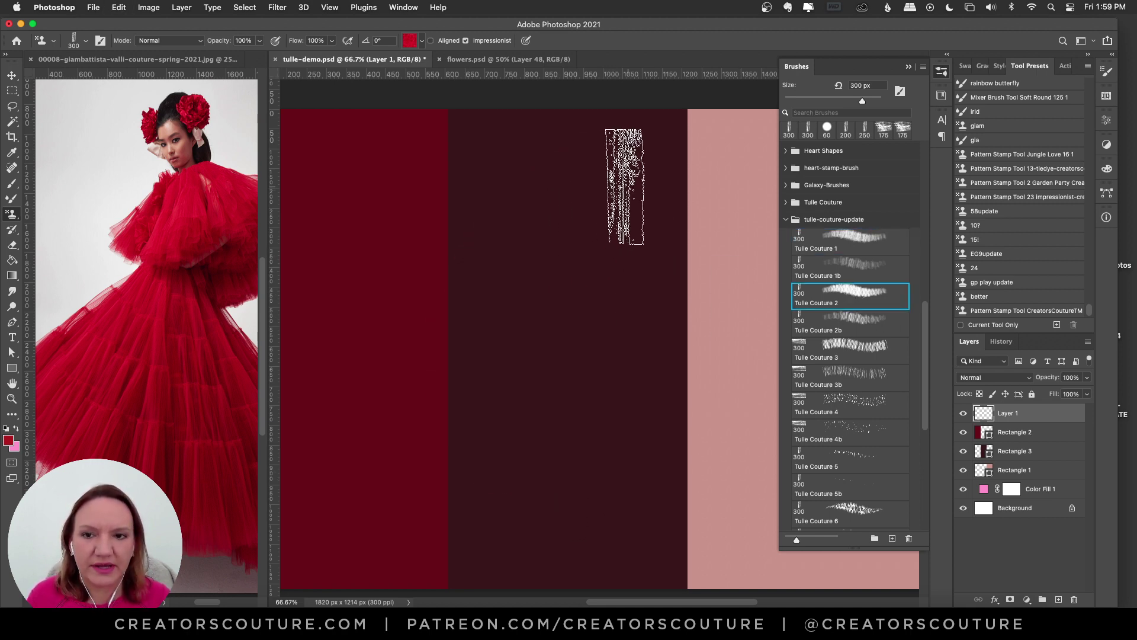
mouse_move(622, 188)
left_mouse_down()
mouse_move(592, 199)
mouse_move(623, 452)
left_mouse_up()
key("super+z")
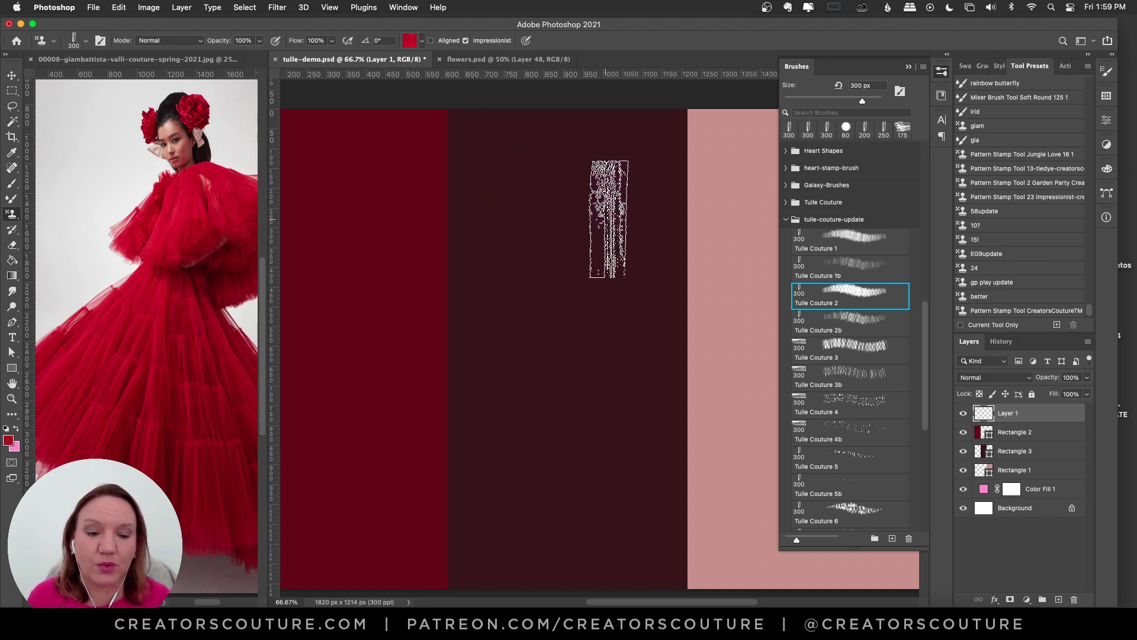
mouse_move(600, 199)
left_mouse_down()
mouse_move(533, 361)
mouse_move(557, 390)
left_mouse_up()
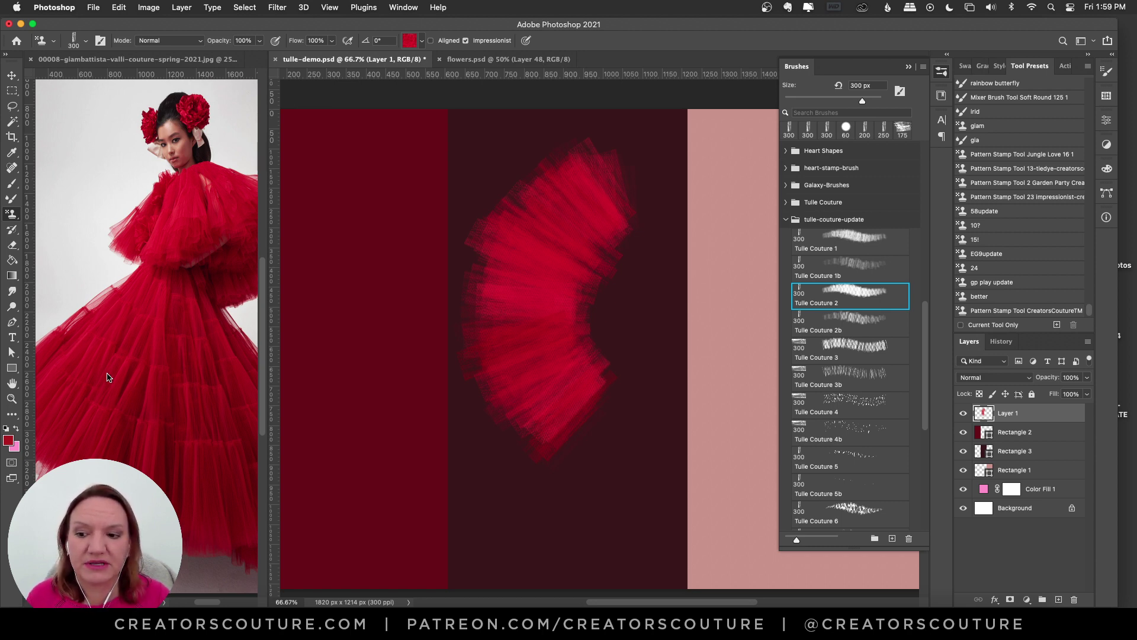
key("super+z")
mouse_move(606, 226)
left_mouse_down()
mouse_move(629, 420)
mouse_move(639, 306)
mouse_move(623, 291)
left_mouse_up()
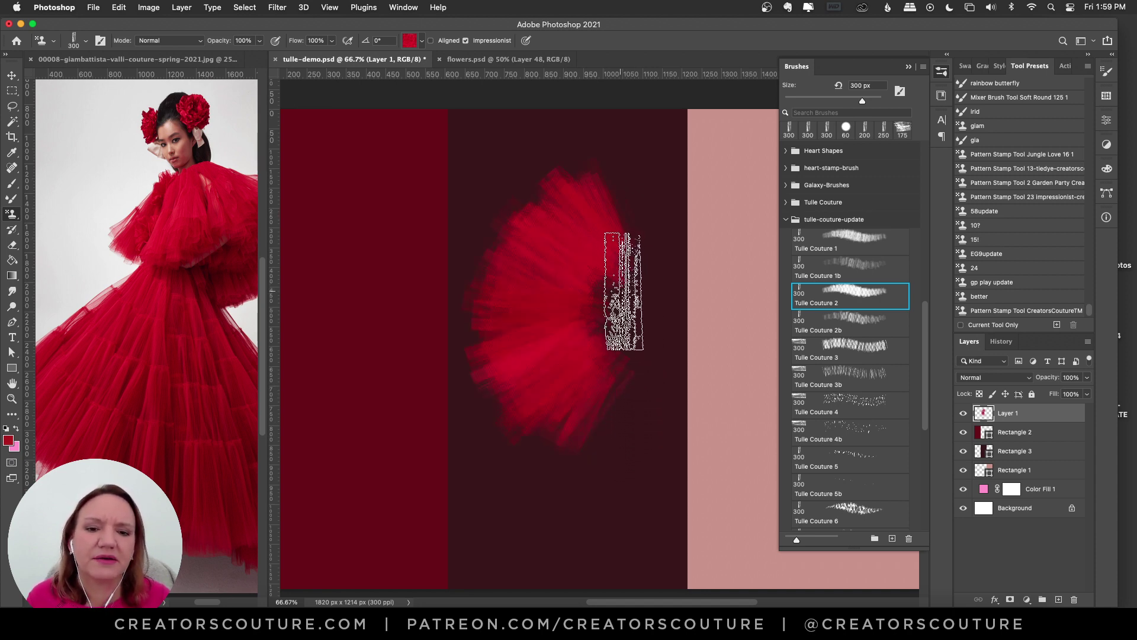
key("super+z")
mouse_move(620, 197)
left_mouse_down()
mouse_move(560, 353)
mouse_move(641, 426)
left_mouse_up()
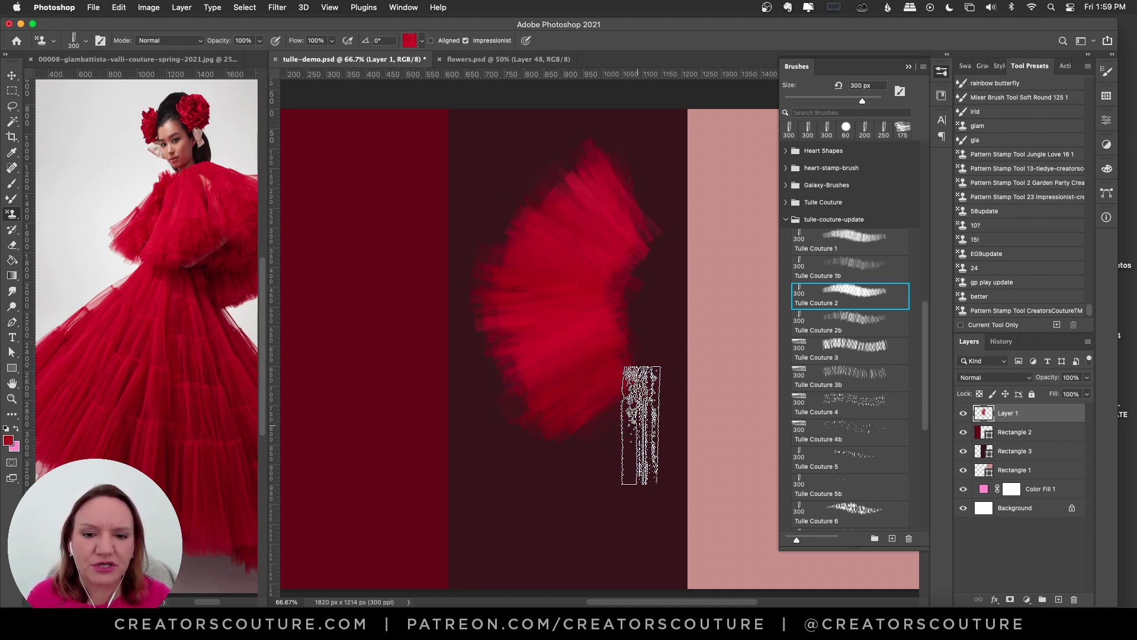
- Layer Tulle Couture 2b strokes over the red arc and clear all the paint from Layer 1
left_click(835, 323)
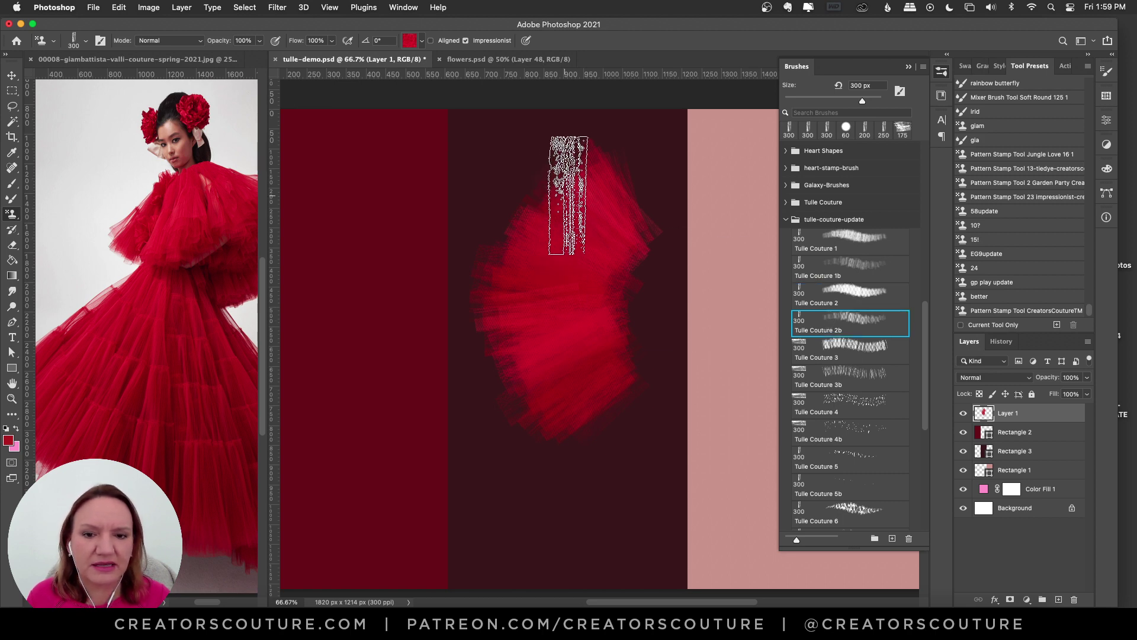
left_click_drag(568, 196, 499, 477)
left_click_drag(587, 176, 510, 346)
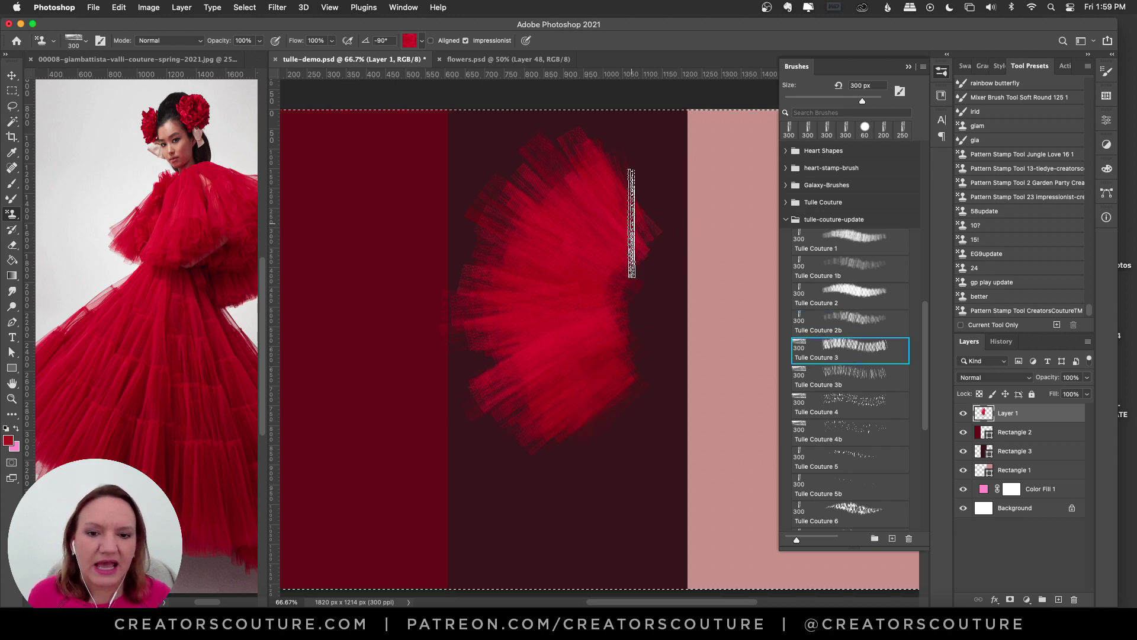
key("BackSpace")
- Use the darker red tulle-couture swatch to paint test arcs with the Tulle Couture 3 brush, and undo them
left_click(417, 39)
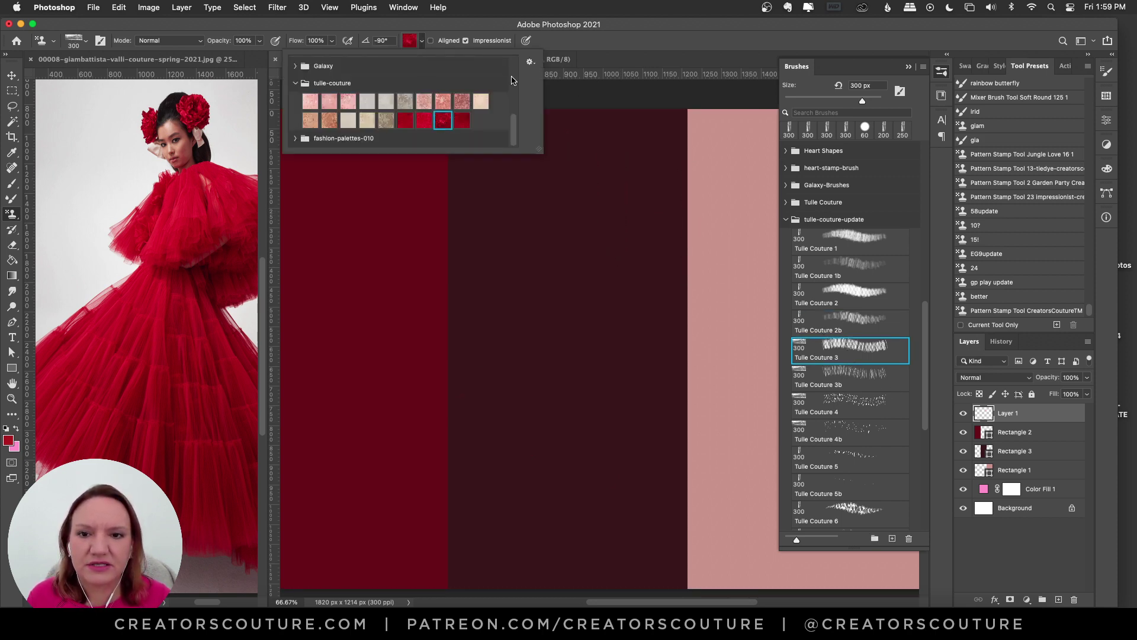
left_click(599, 40)
mouse_move(607, 176)
left_mouse_down()
mouse_move(512, 260)
mouse_move(606, 479)
left_mouse_up()
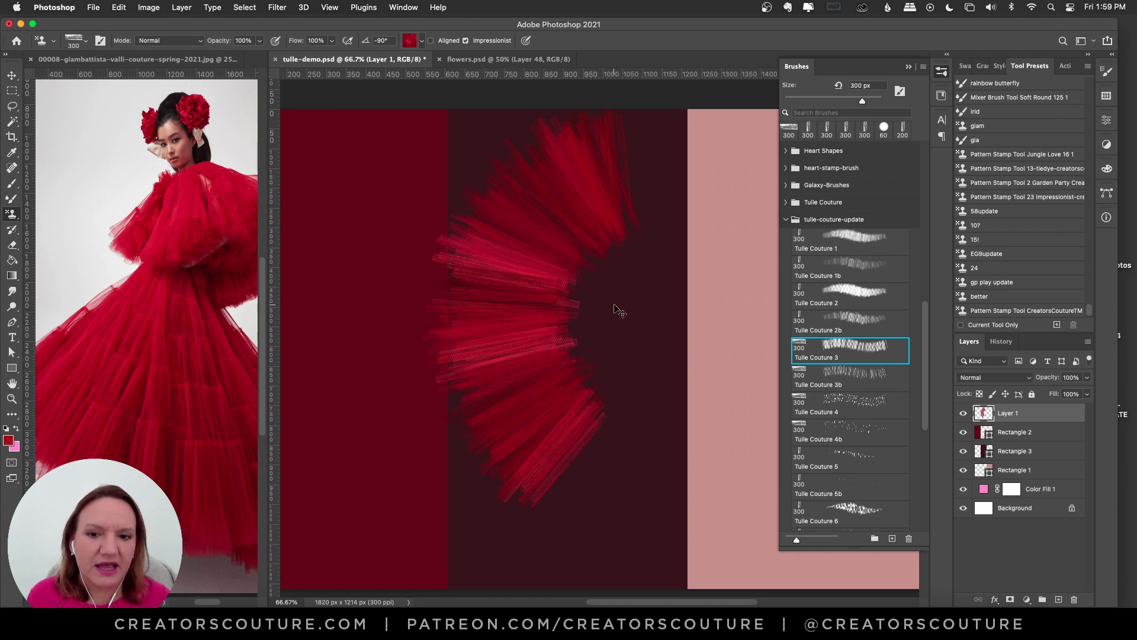
key("super+z")
mouse_move(615, 220)
left_mouse_down()
mouse_move(532, 358)
mouse_move(630, 456)
left_mouse_up()
key("super+z")
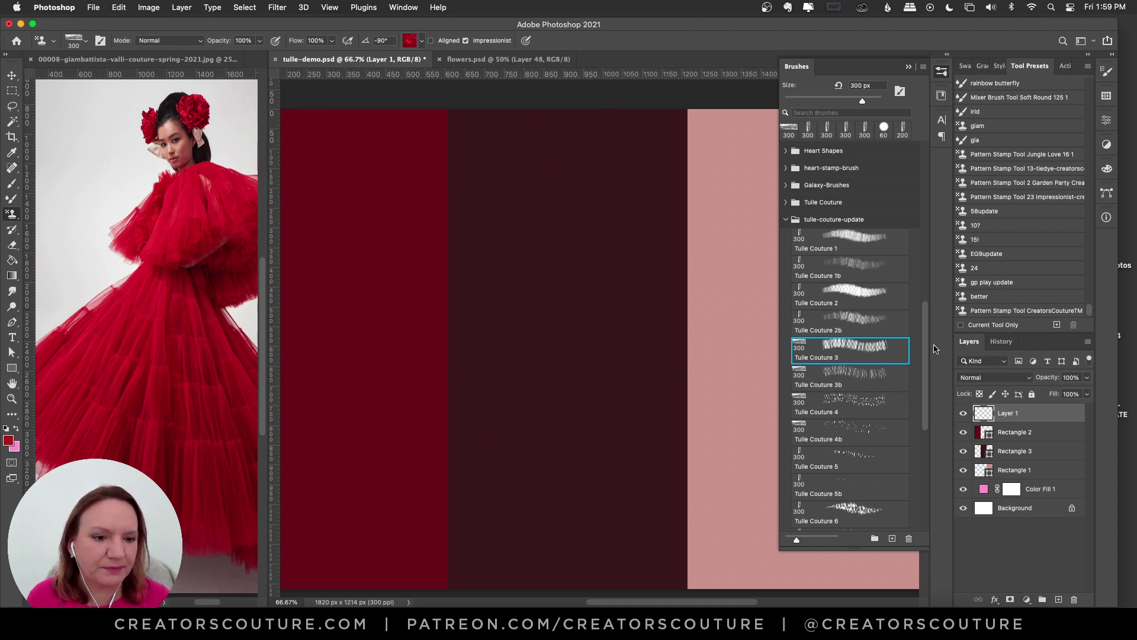
- Try an arc with Tulle Couture 4 and another with Tulle Couture 4b on the plum panel, undoing each
scroll(853, 332, "down", 4)
left_click(853, 298)
mouse_move(601, 208)
left_mouse_down()
mouse_move(575, 475)
mouse_move(644, 493)
left_mouse_up()
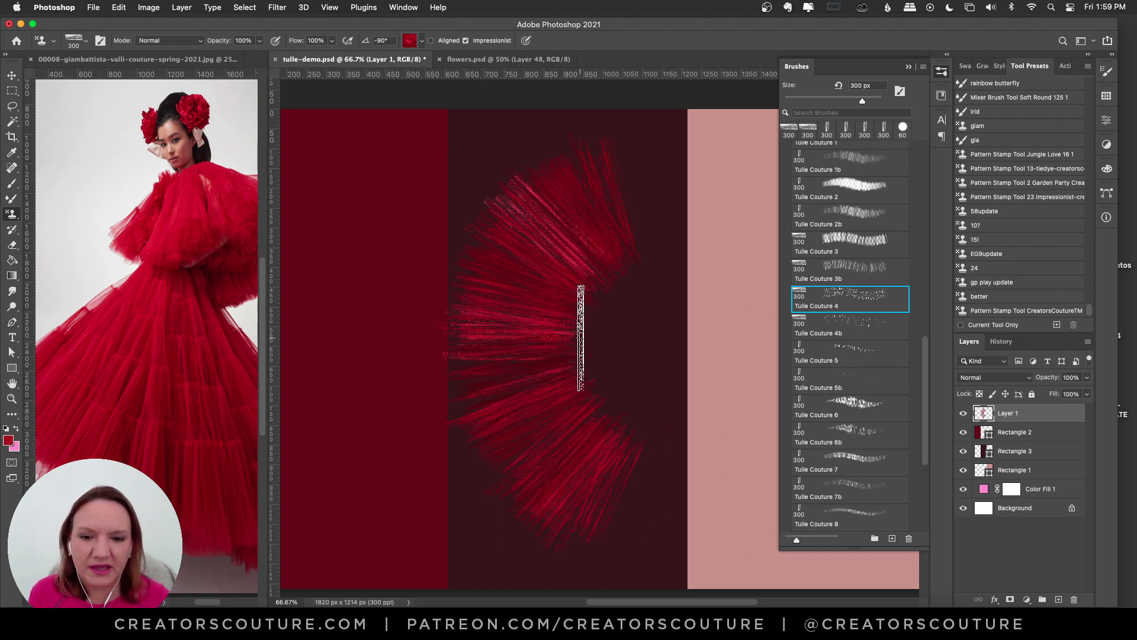
key("super+z")
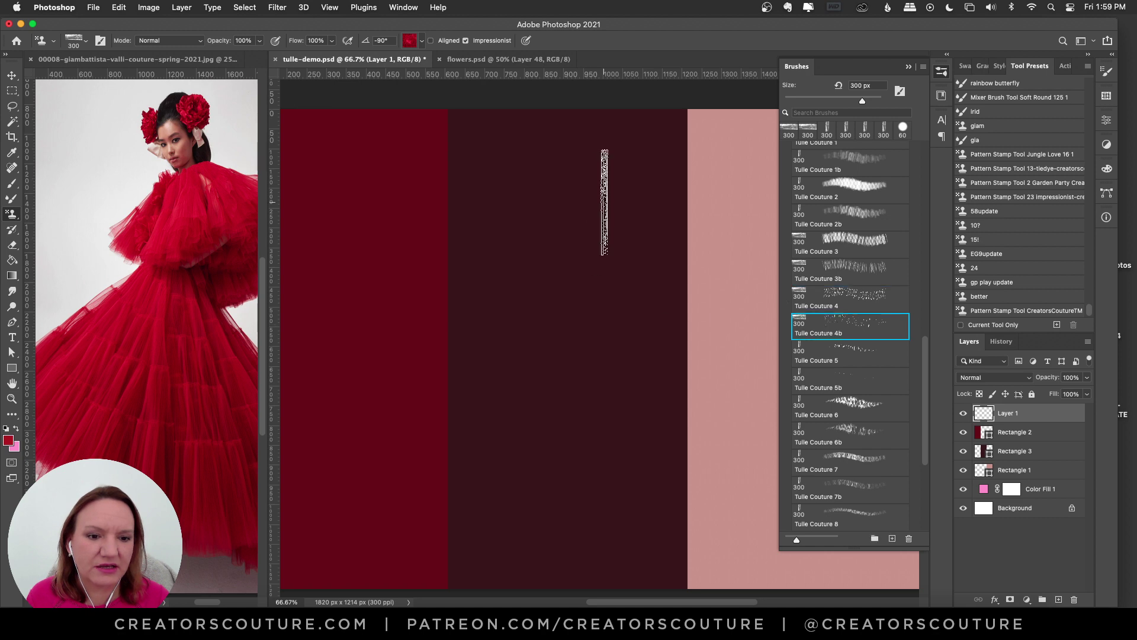
mouse_move(604, 203)
left_mouse_down()
mouse_move(525, 269)
mouse_move(631, 484)
left_mouse_up()
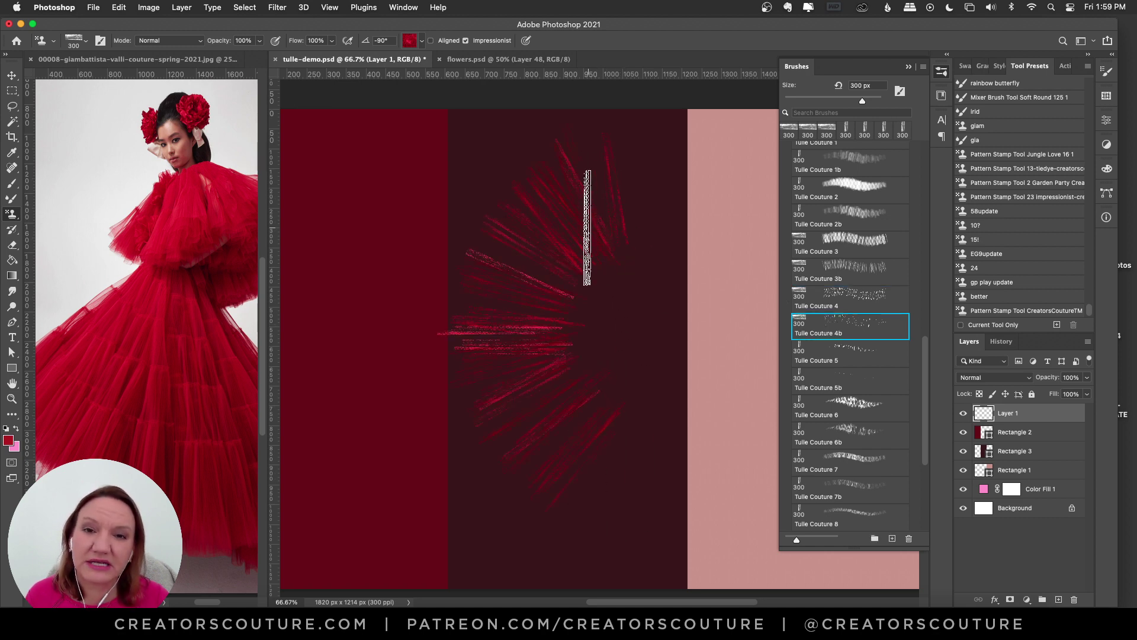
key("super+z")
- Try layering fine Tulle Couture 4b lines over a soft Tulle Couture 1 arc, and undo the strokes
scroll(927, 357, "up", 3)
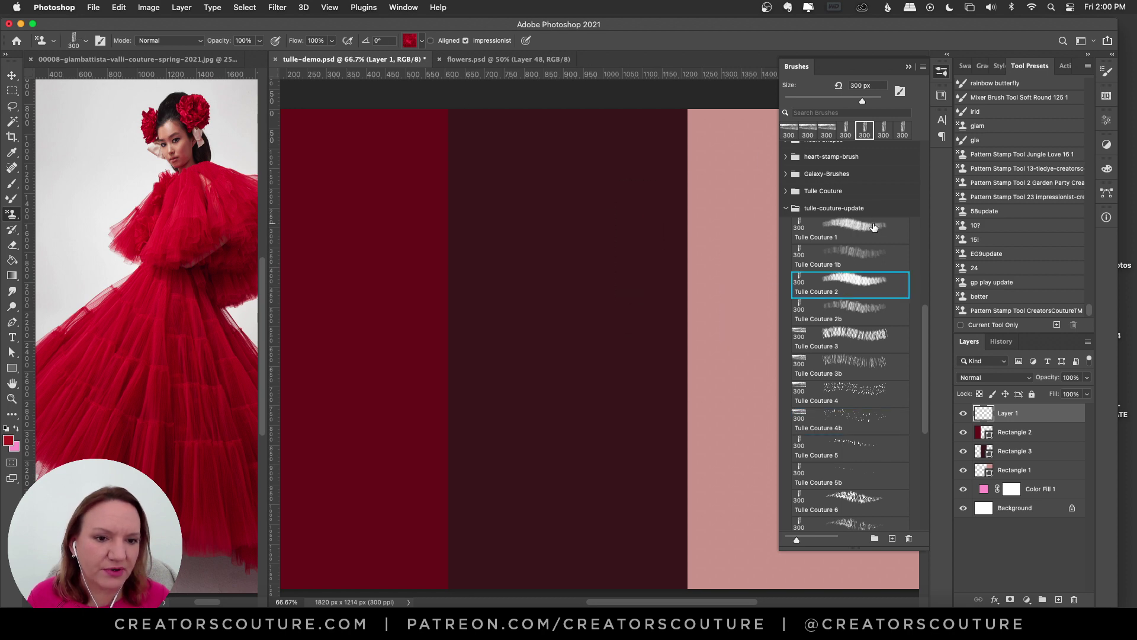
left_click(850, 228)
mouse_move(634, 214)
left_mouse_down()
mouse_move(543, 364)
mouse_move(642, 460)
left_mouse_up()
key("super+z")
mouse_move(592, 184)
left_mouse_down()
mouse_move(588, 266)
mouse_move(666, 534)
left_mouse_up()
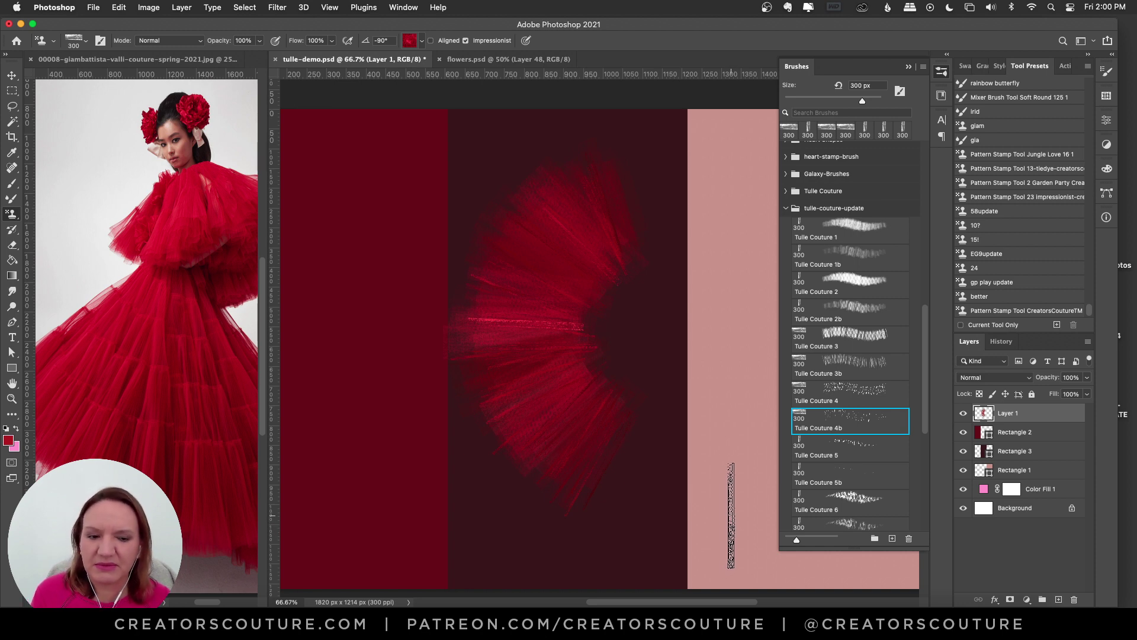
key("super+z")
- Test the Tulle Couture 5 brush with a long wavy strip and short ruffle arcs, undoing each attempt
scroll(882, 385, "down", 5)
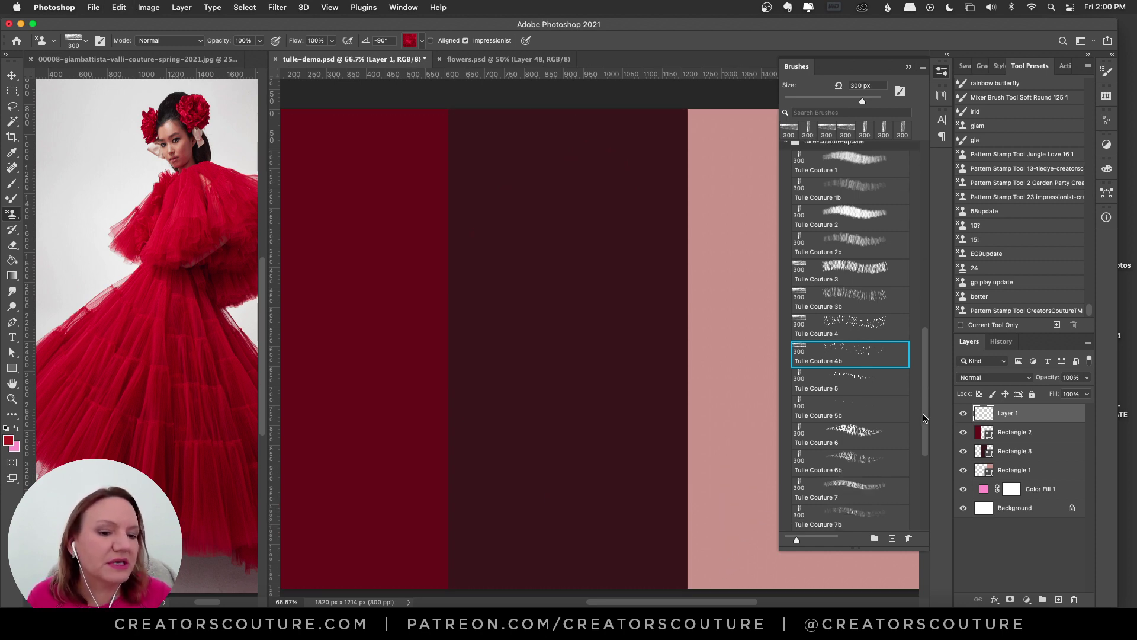
mouse_move(602, 205)
left_mouse_down()
mouse_move(580, 192)
mouse_move(581, 341)
mouse_move(523, 490)
mouse_move(526, 524)
left_mouse_up()
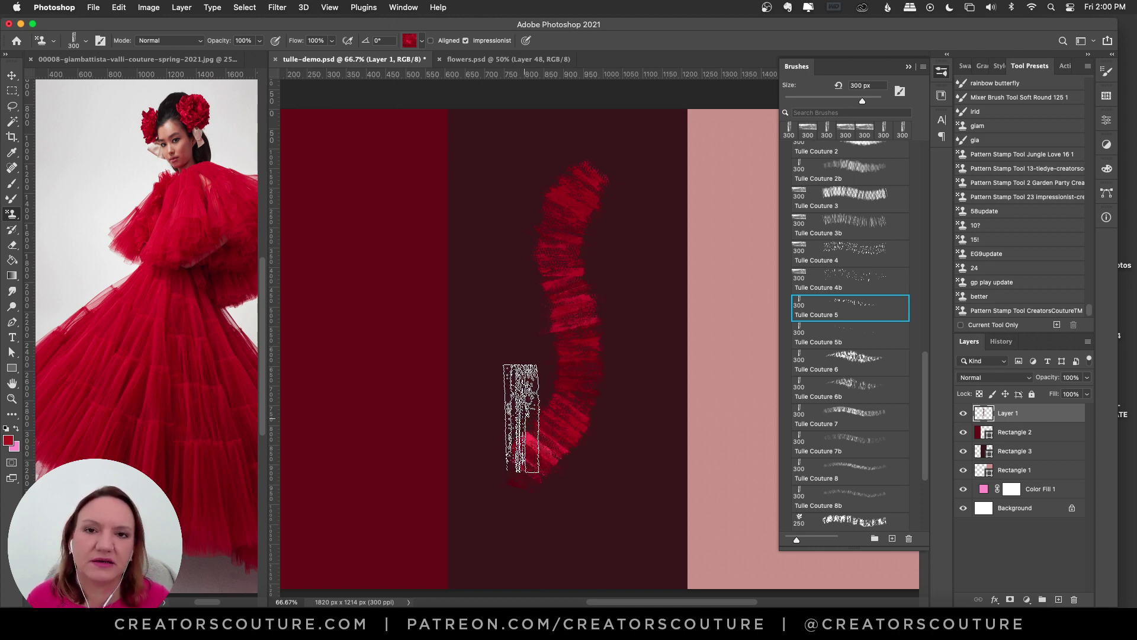
key("super+z")
left_click_drag(544, 208, 649, 293)
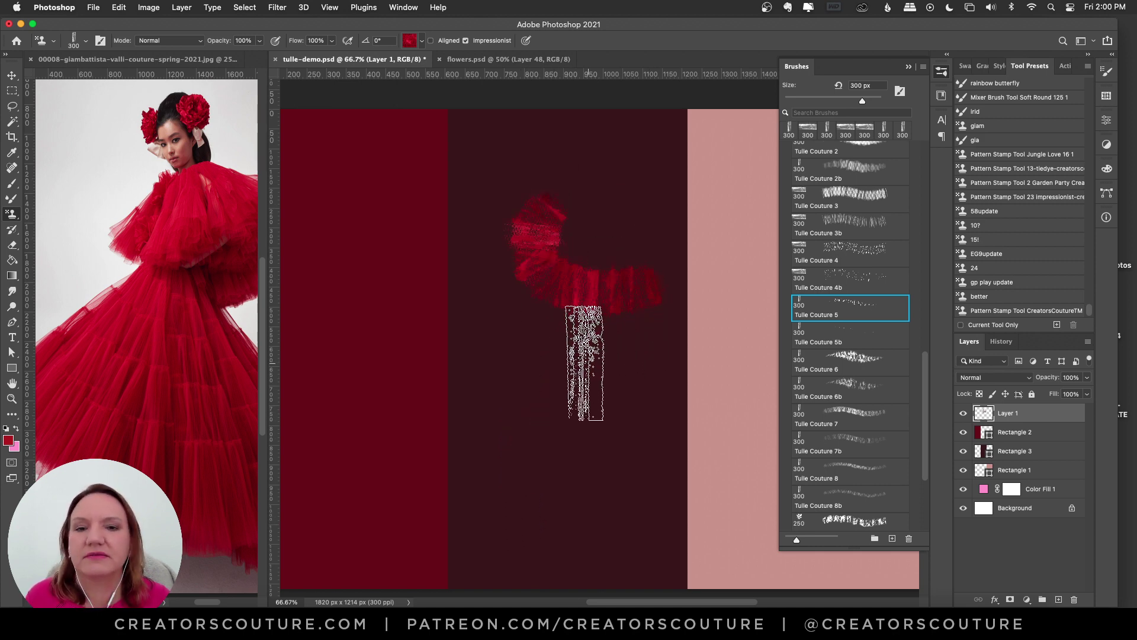
key("super+z")
mouse_move(520, 242)
left_mouse_down()
mouse_move(553, 302)
mouse_move(627, 317)
left_mouse_up()
key("super+z")
mouse_move(526, 240)
left_mouse_down()
mouse_move(647, 267)
mouse_move(622, 271)
left_mouse_up()
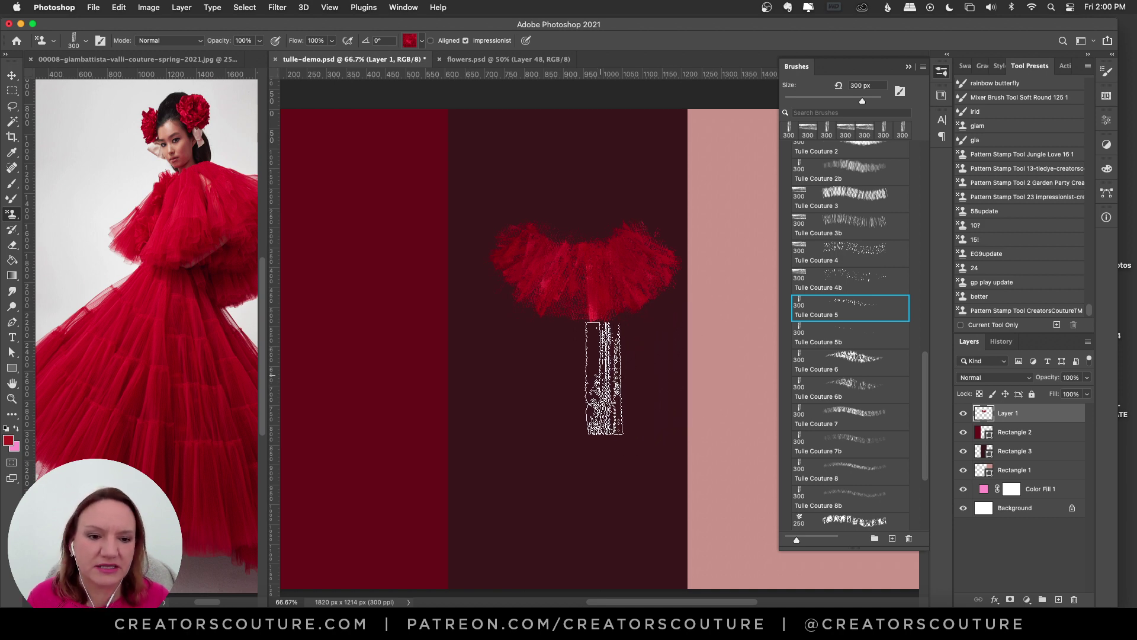
key("super+z")
- Paint parallel wavy ruffles with Tulle Couture 5 in red and in a pink tulle-couture swatch, plus a pink one with Tulle Couture 5b
mouse_move(598, 192)
left_mouse_down()
mouse_move(628, 245)
mouse_move(594, 452)
mouse_move(542, 532)
left_mouse_up()
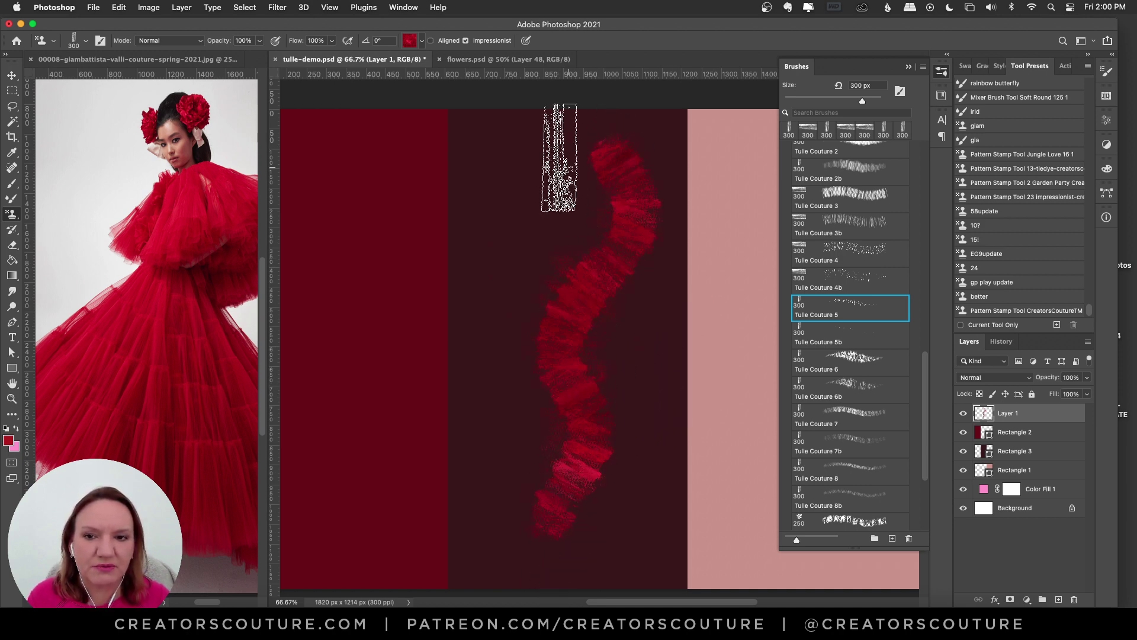
left_click(422, 40)
left_click(443, 104)
left_click(583, 186)
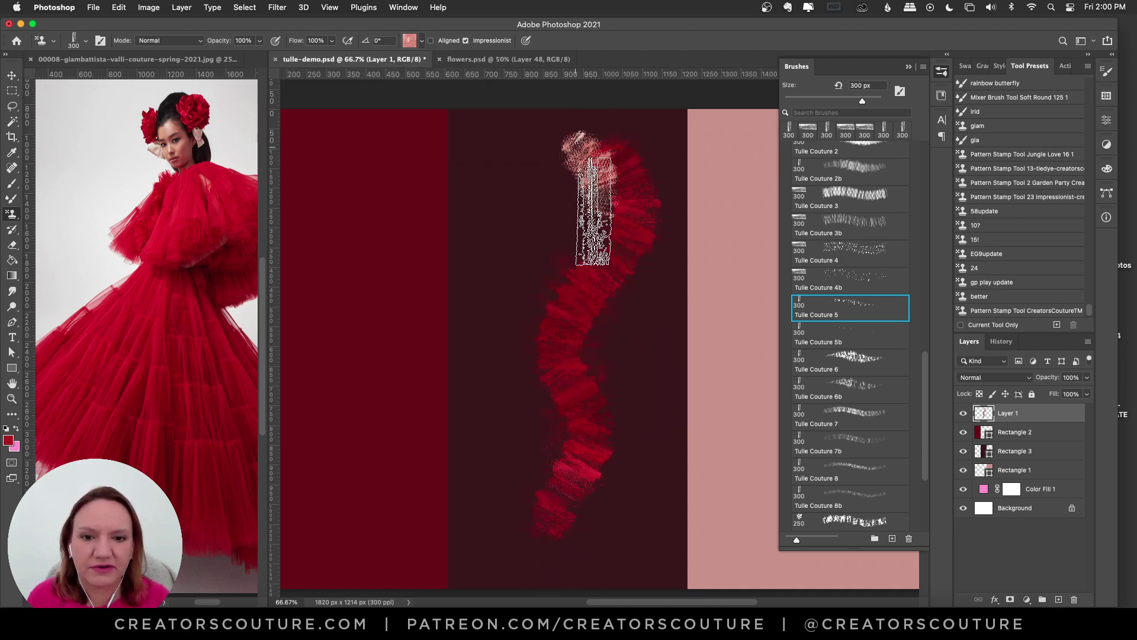
mouse_move(583, 186)
left_mouse_down()
mouse_move(554, 269)
mouse_move(552, 433)
mouse_move(520, 516)
left_mouse_up()
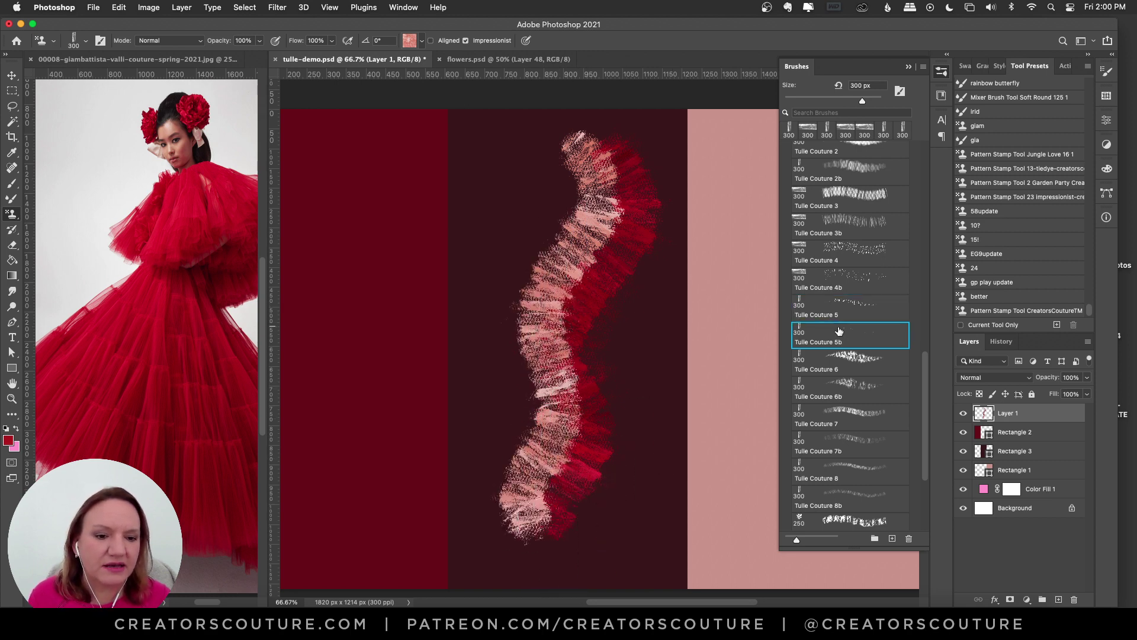
mouse_move(536, 172)
left_mouse_down()
mouse_move(502, 337)
mouse_move(524, 429)
mouse_move(488, 523)
mouse_move(532, 549)
left_mouse_up()
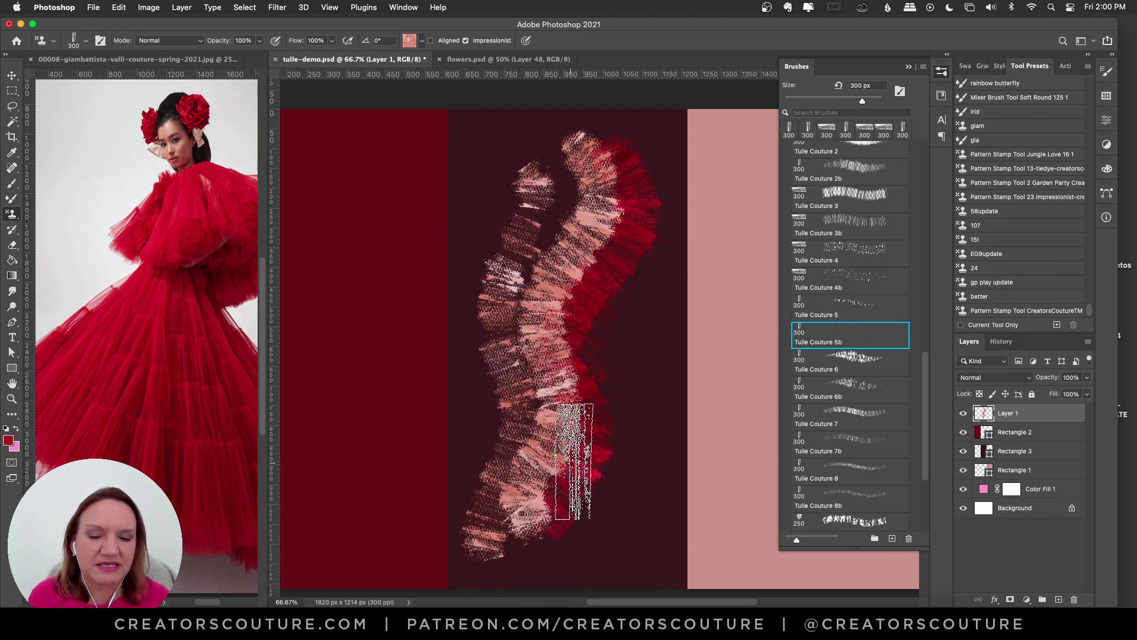
- Delete all the paint on Layer 1, deselect, and return to the Tulle Couture 5 brush
key("super+a")
key("Delete")
key("super+d")
key("comma")
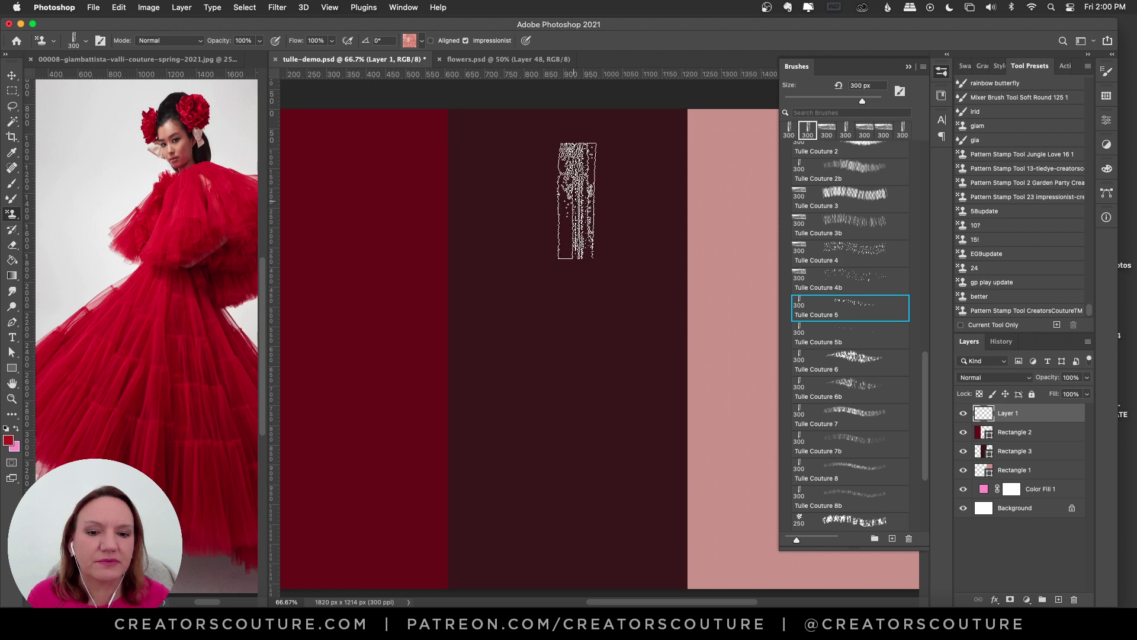
- Try short vertical and diagonal ruffle strokes with Tulle Couture 5 on the dark stripe, undoing each one
mouse_move(577, 200)
left_mouse_down()
mouse_move(547, 255)
mouse_move(585, 296)
left_mouse_up()
key("super+z")
left_click_drag(541, 190, 479, 331)
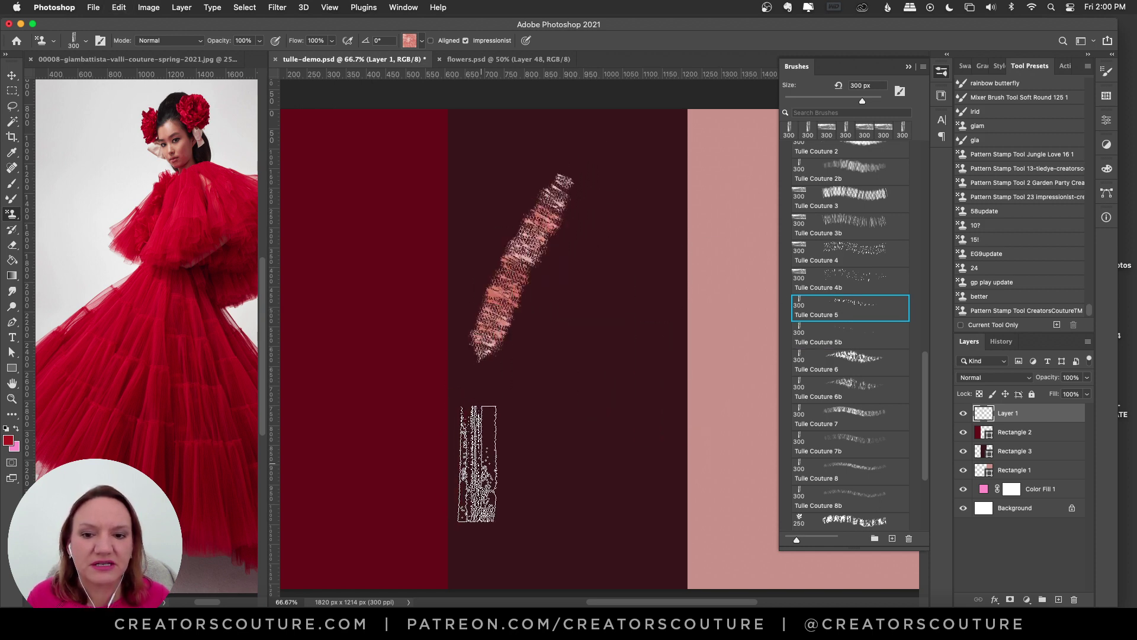
key("super+z")
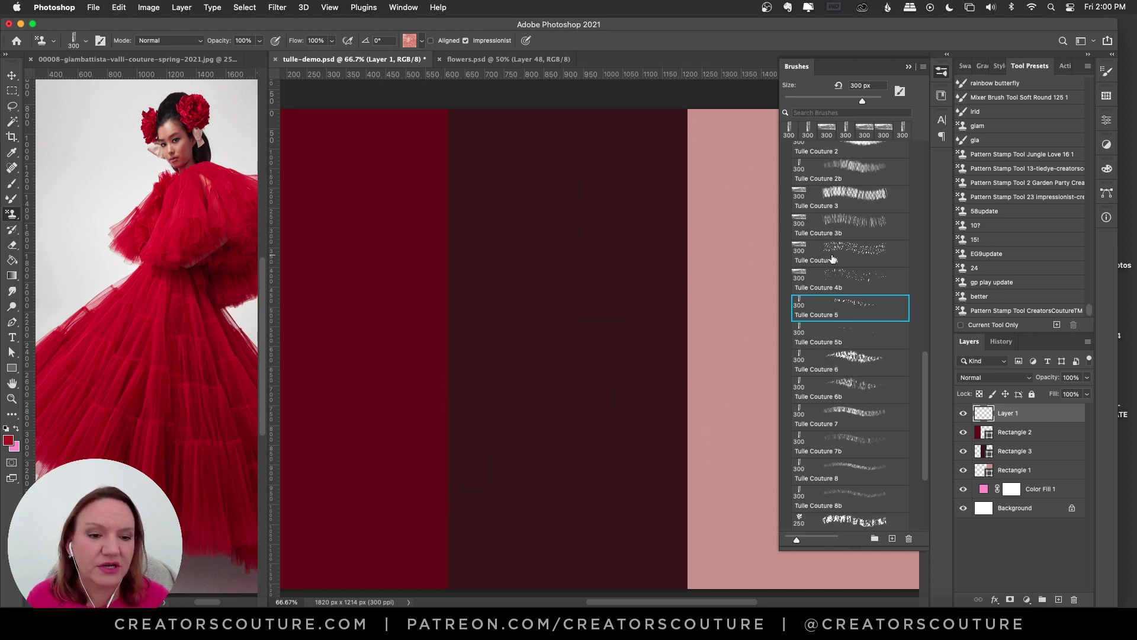
- Paint a curved, fan-like ruffle with Tulle Couture 6 in a red tulle-couture swatch, undoing the pink and first red trials
left_click(822, 368)
left_click_drag(599, 219, 621, 495)
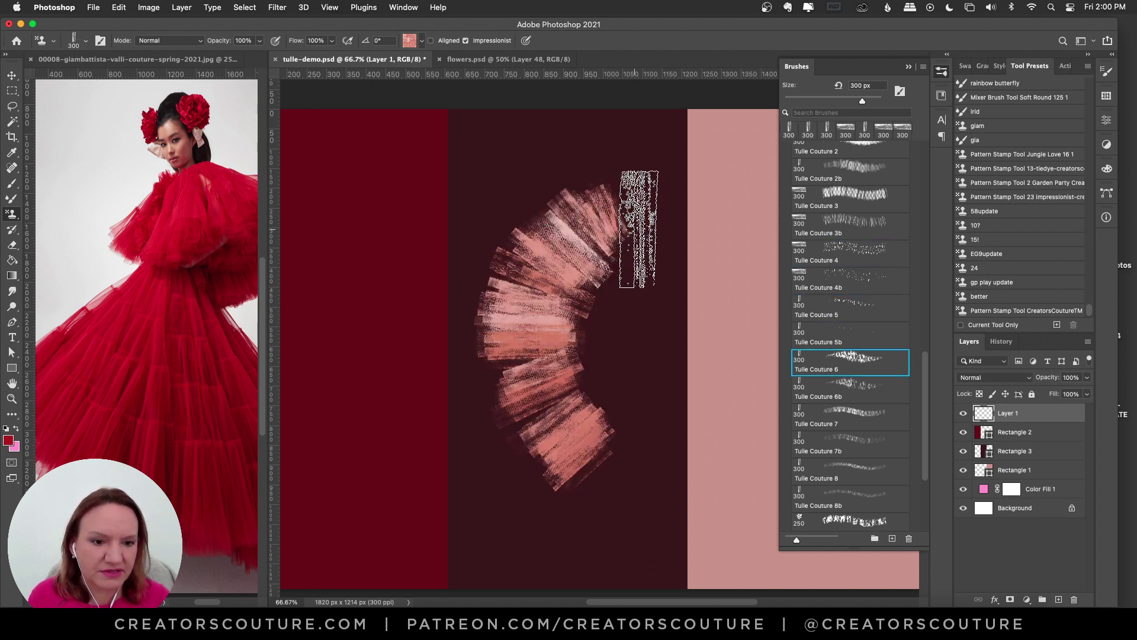
key("super+z")
left_click(409, 41)
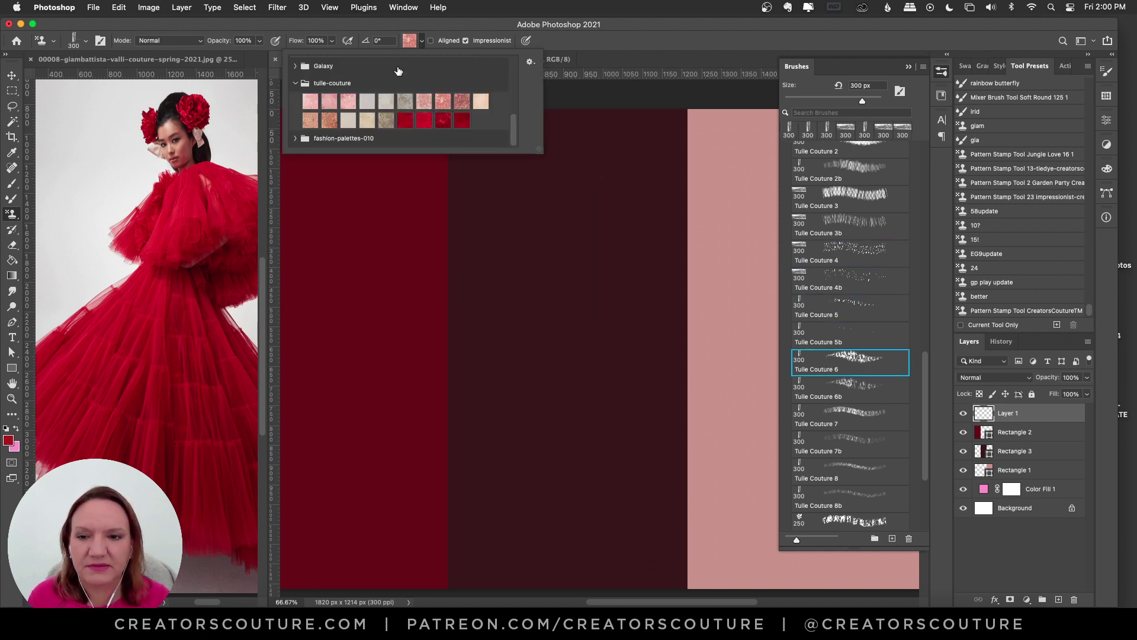
left_click(436, 122)
left_click_drag(595, 203, 604, 458)
key("super+z")
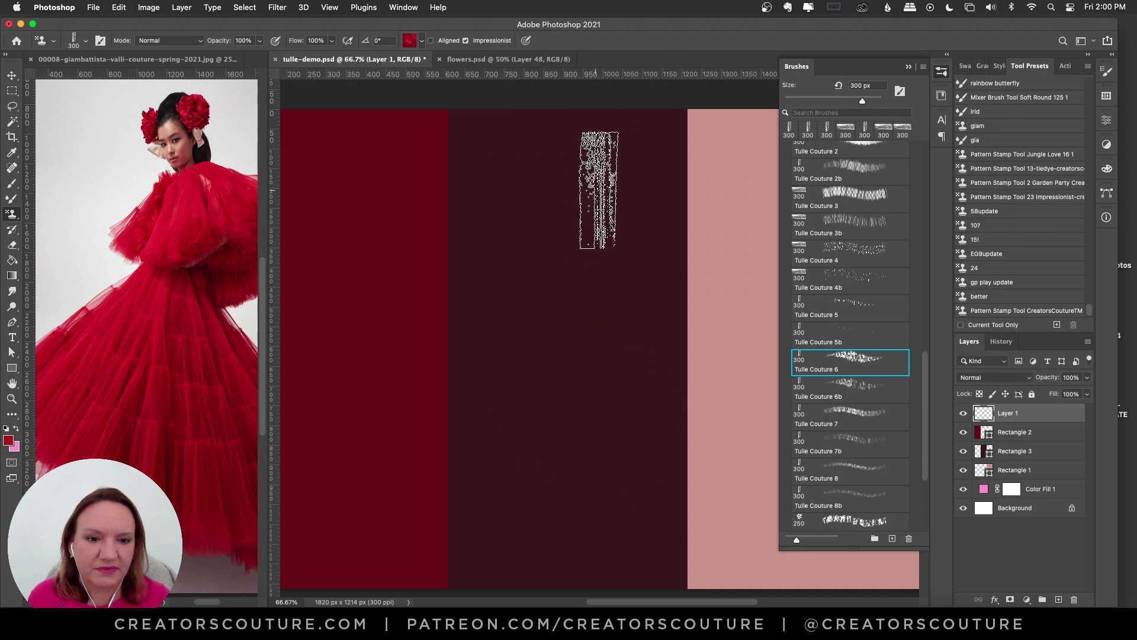
left_click_drag(600, 190, 598, 385)
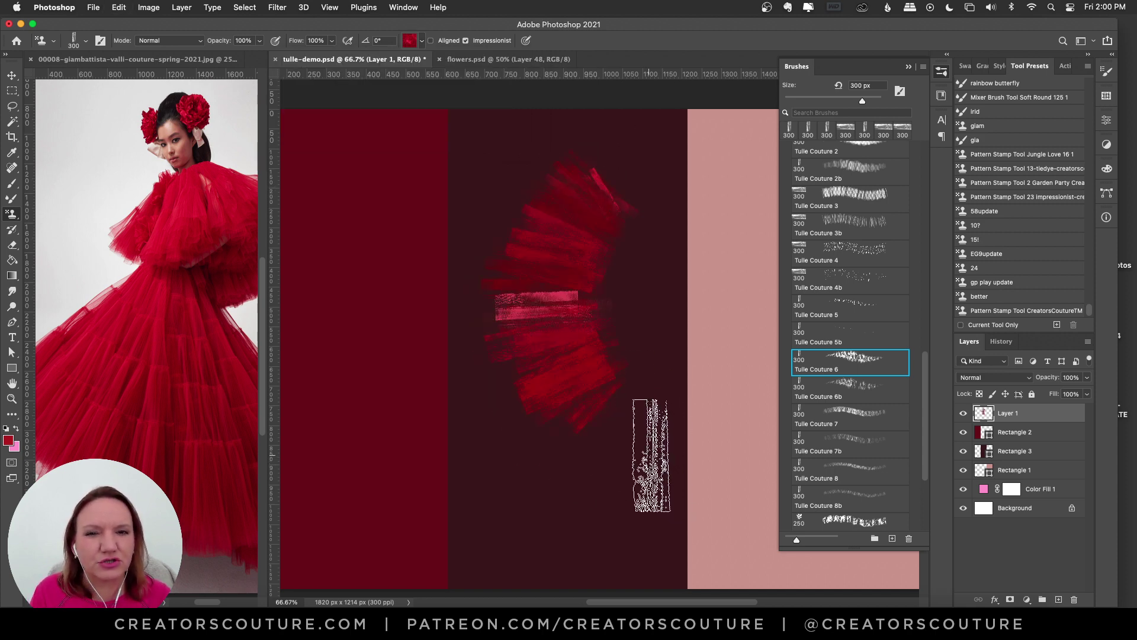
- Layer Tulle Couture 6b strokes over the red curved ruffle, and clear all the paint on Layer 1
left_click(845, 389)
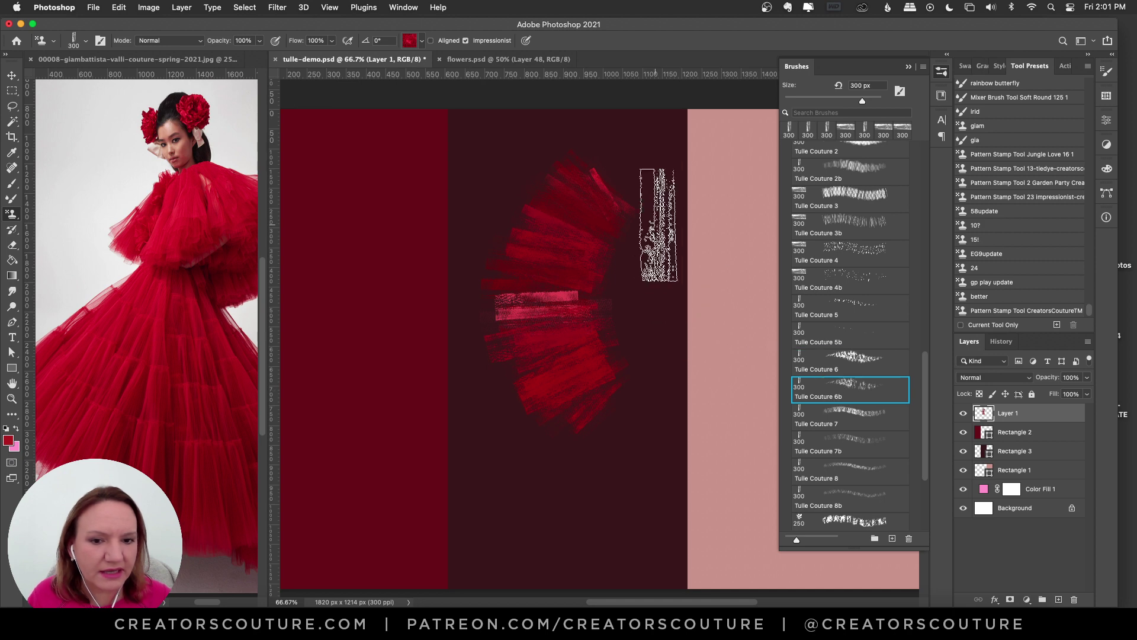
left_click_drag(540, 187, 584, 406)
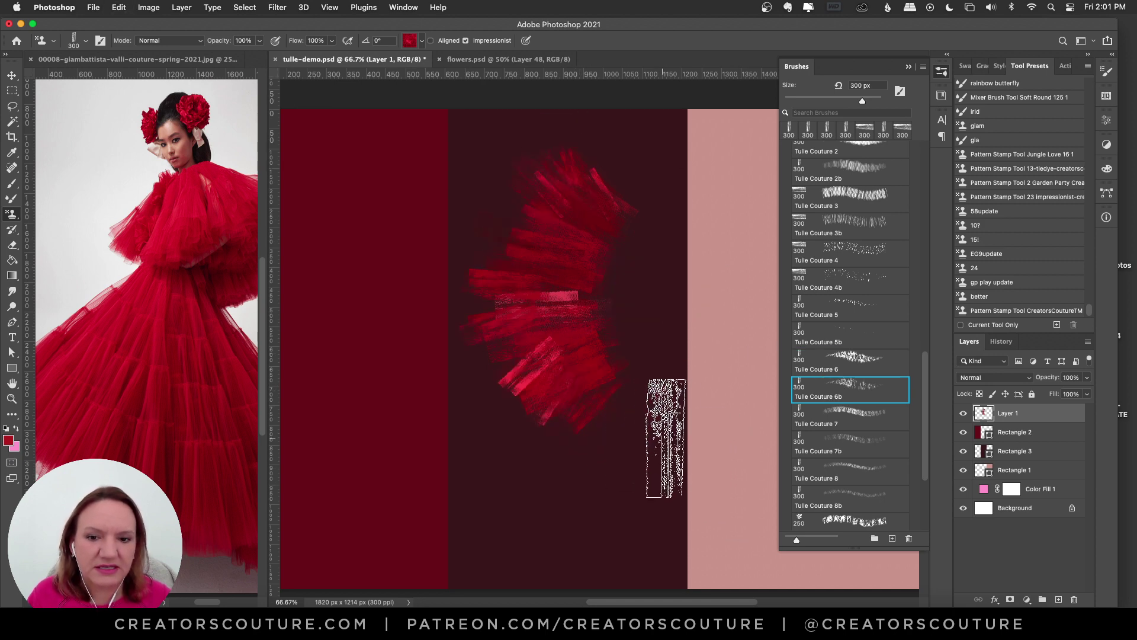
key("Delete")
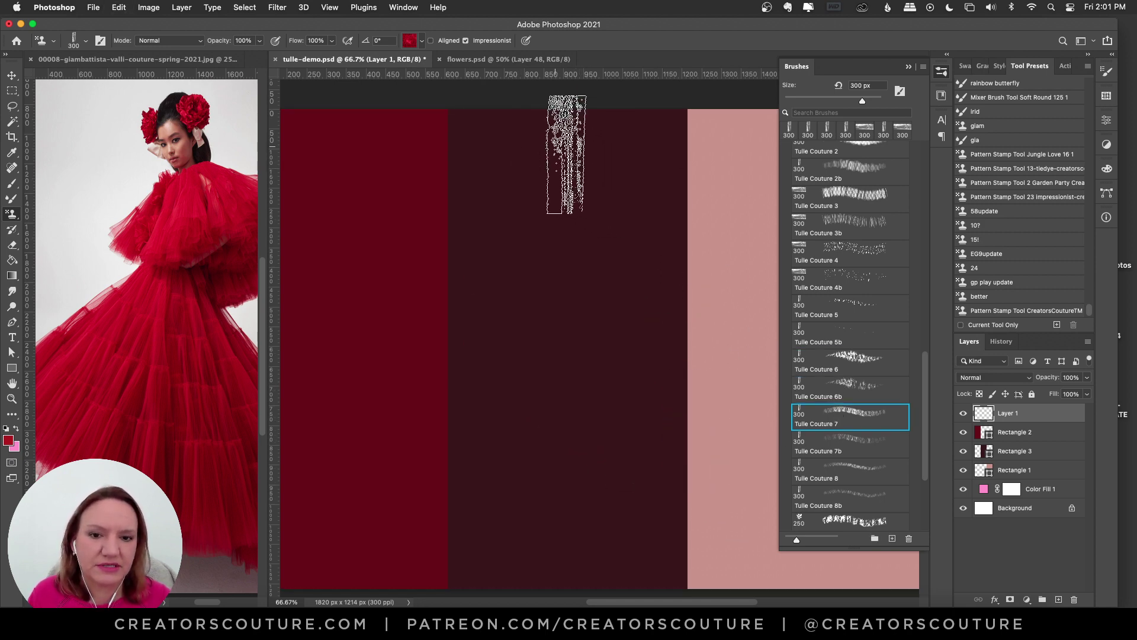
- Test Tulle Couture 7 with long vertical strips in red and in a copper tulle-couture swatch, clearing each one
mouse_move(558, 145)
left_mouse_down()
mouse_move(541, 363)
mouse_move(557, 548)
left_mouse_up()
key("Delete")
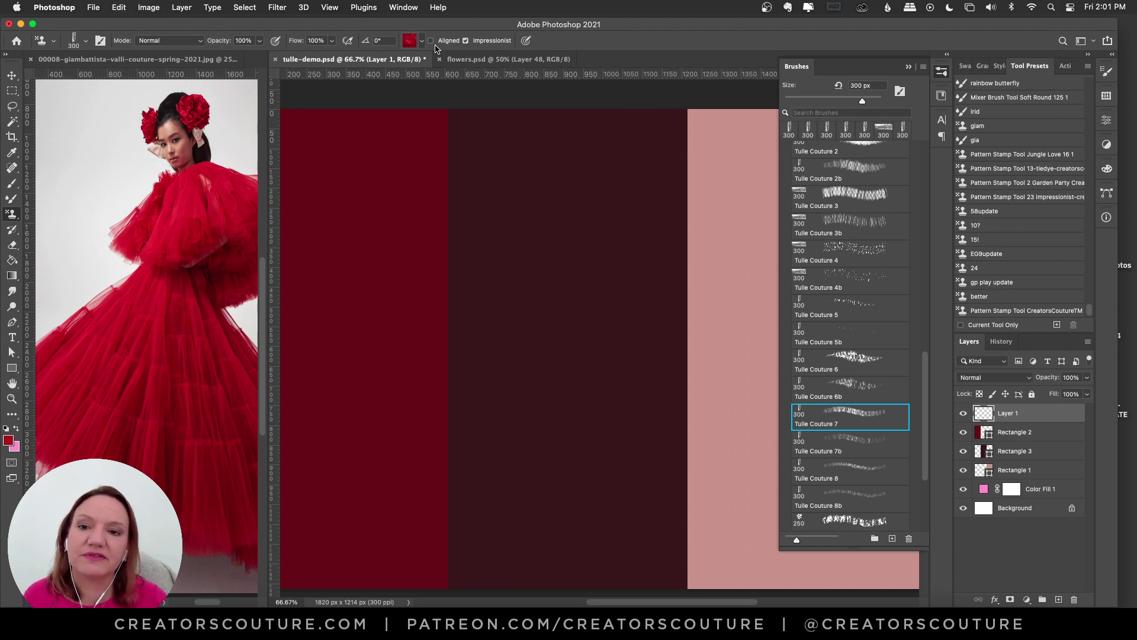
left_click(409, 40)
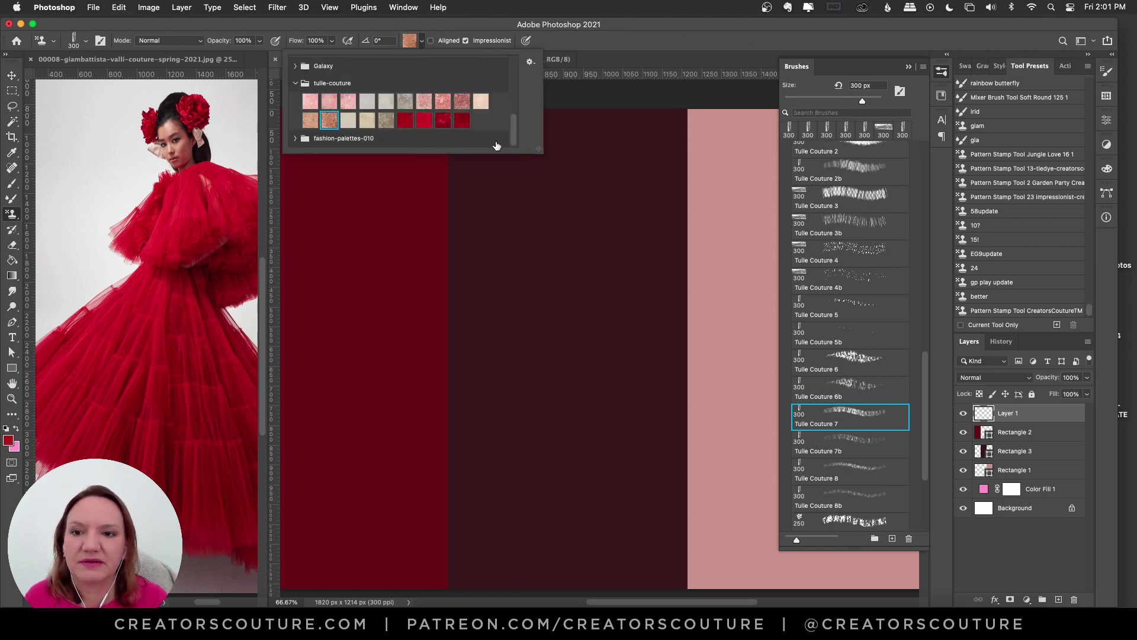
key("Return")
mouse_move(527, 178)
left_mouse_down()
mouse_move(572, 239)
mouse_move(539, 335)
mouse_move(529, 524)
left_mouse_up()
key("Delete")
left_click_drag(533, 160, 553, 527)
key("Delete")
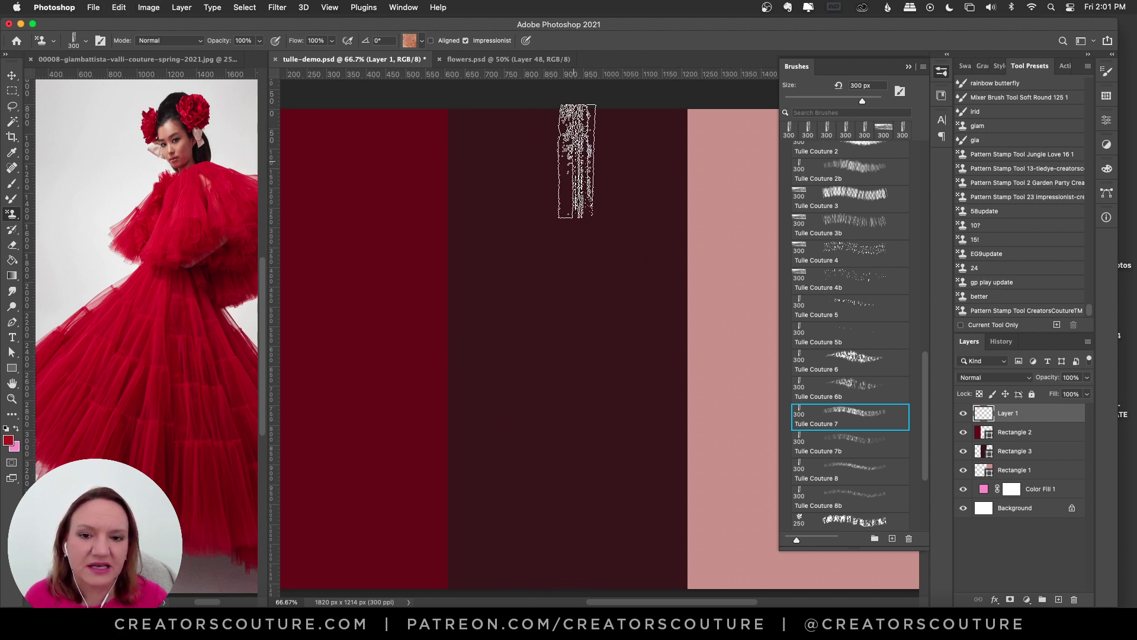
- Try parallel diagonal copper strips with Tulle Couture 7 across the two dark stripes, and undo them all
mouse_move(580, 160)
left_mouse_down()
mouse_move(464, 301)
mouse_move(432, 441)
left_mouse_up()
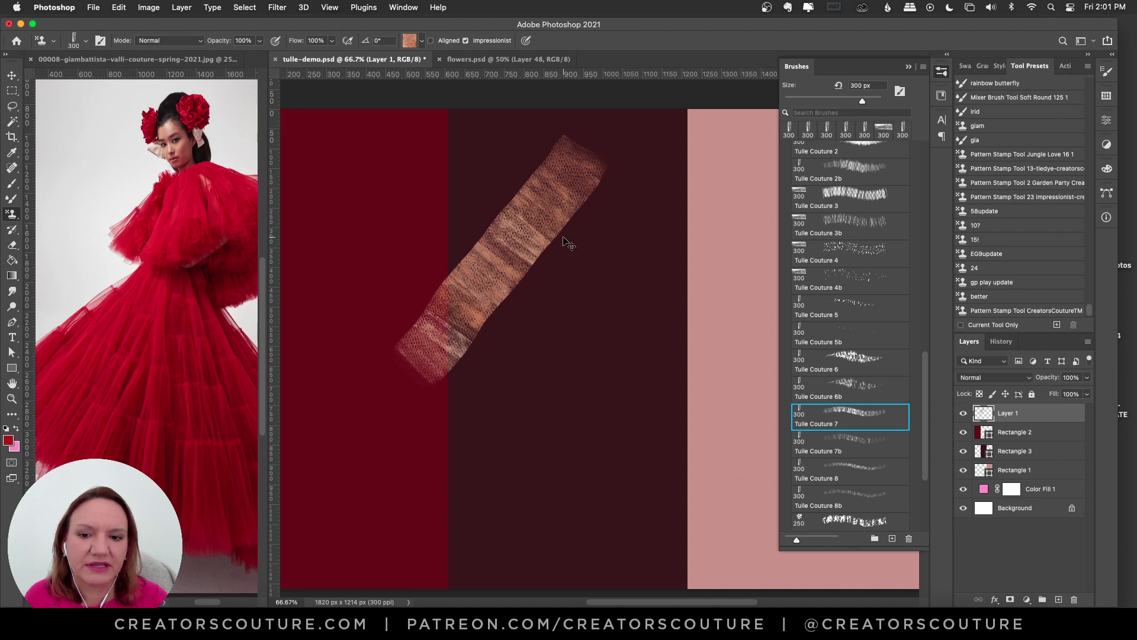
mouse_move(632, 216)
left_mouse_down()
mouse_move(408, 530)
mouse_move(426, 548)
left_mouse_up()
left_click_drag(589, 178, 379, 510)
key("super+z")
key("super+z")
key("super+z")
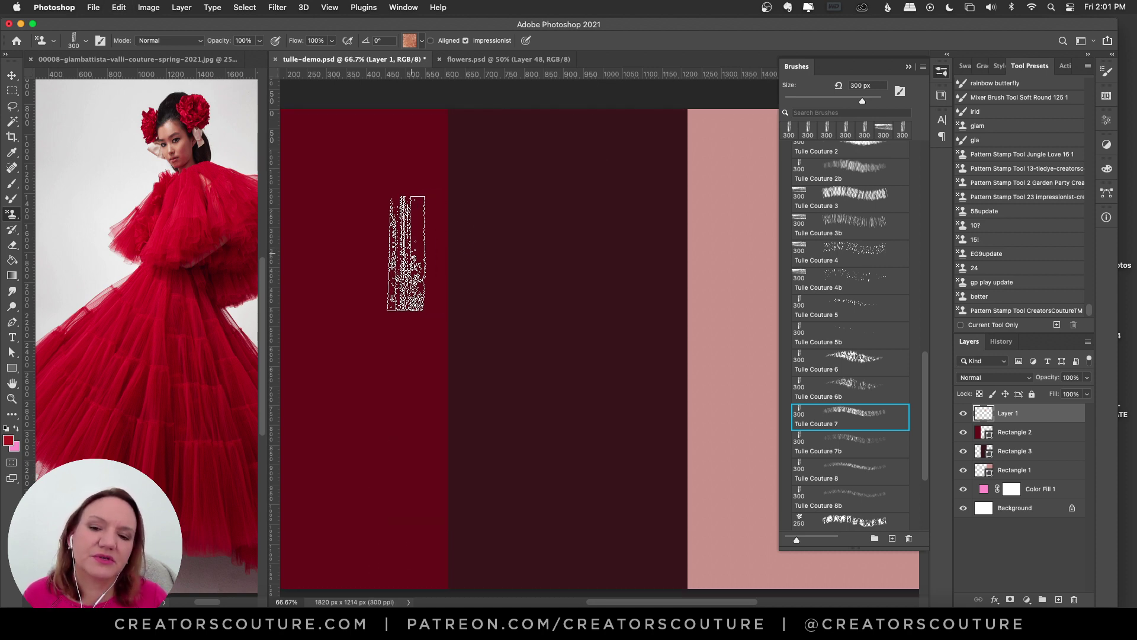
- Try overlapping horizontal copper bands with Tulle Couture 7 across the stripes, and clear the layer
mouse_move(382, 261)
left_mouse_down()
mouse_move(678, 276)
mouse_move(709, 297)
mouse_move(385, 290)
left_mouse_up()
left_click_drag(360, 330, 666, 385)
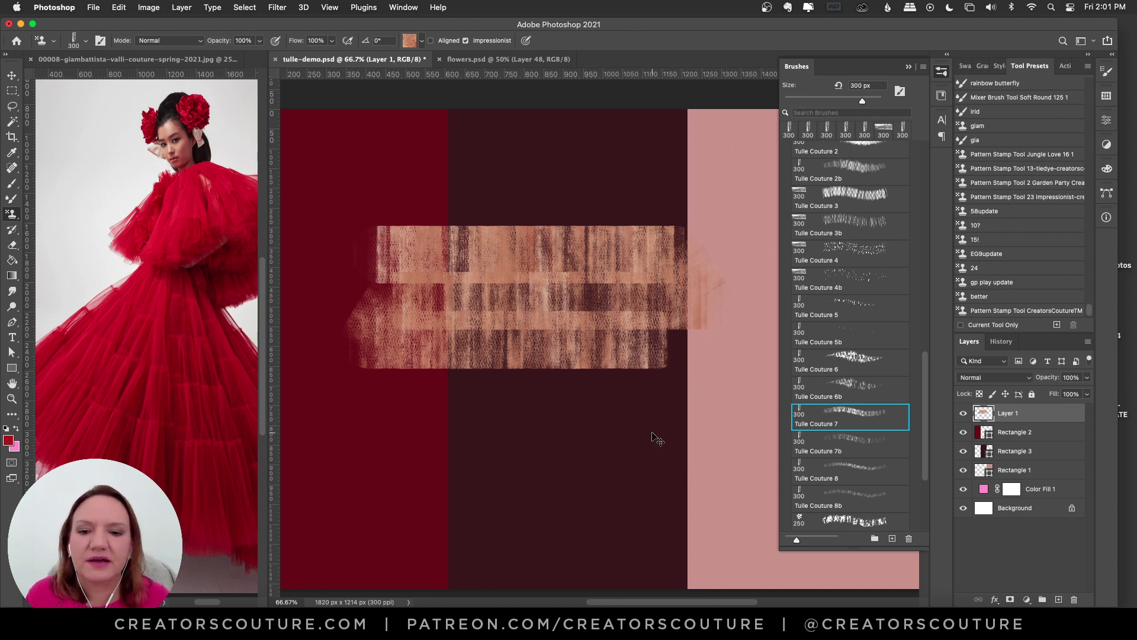
key("Delete")
- Paint a long vertical copper strip with Tulle Couture 7b where the two dark stripes meet, undoing a horizontal trial
key("period")
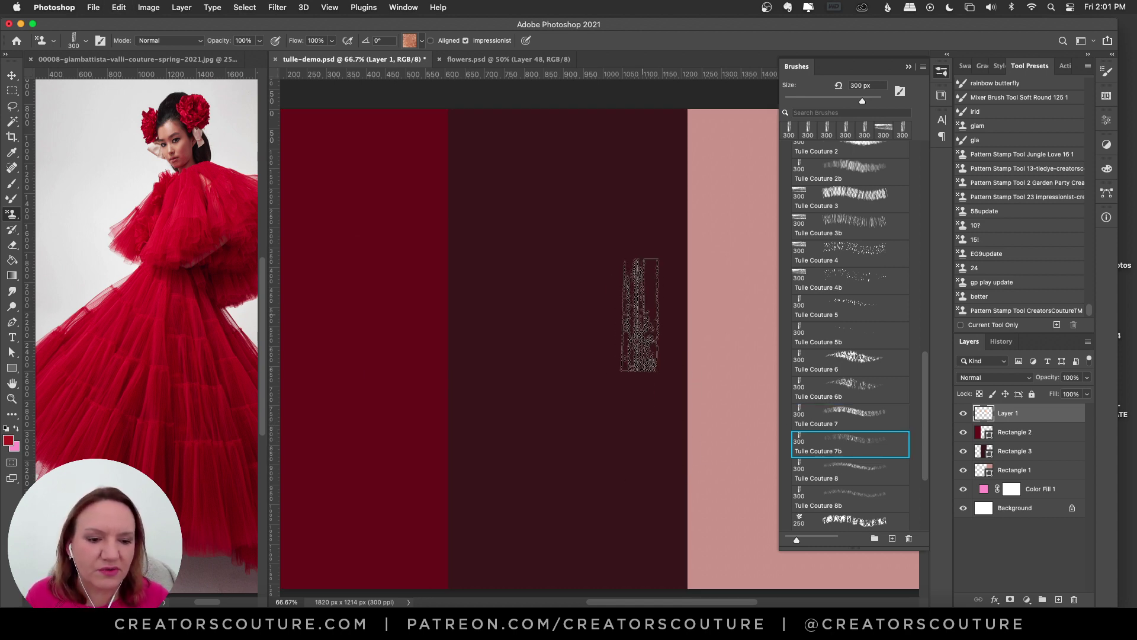
left_click_drag(639, 295, 369, 306)
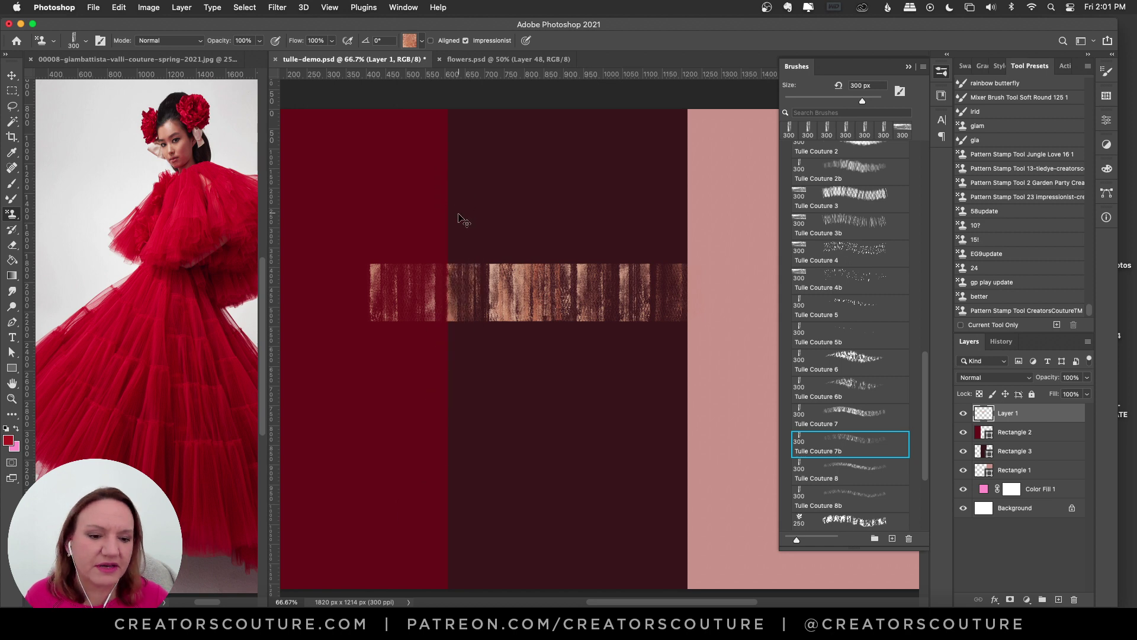
key("ctrl+z")
left_click_drag(444, 136, 394, 509)
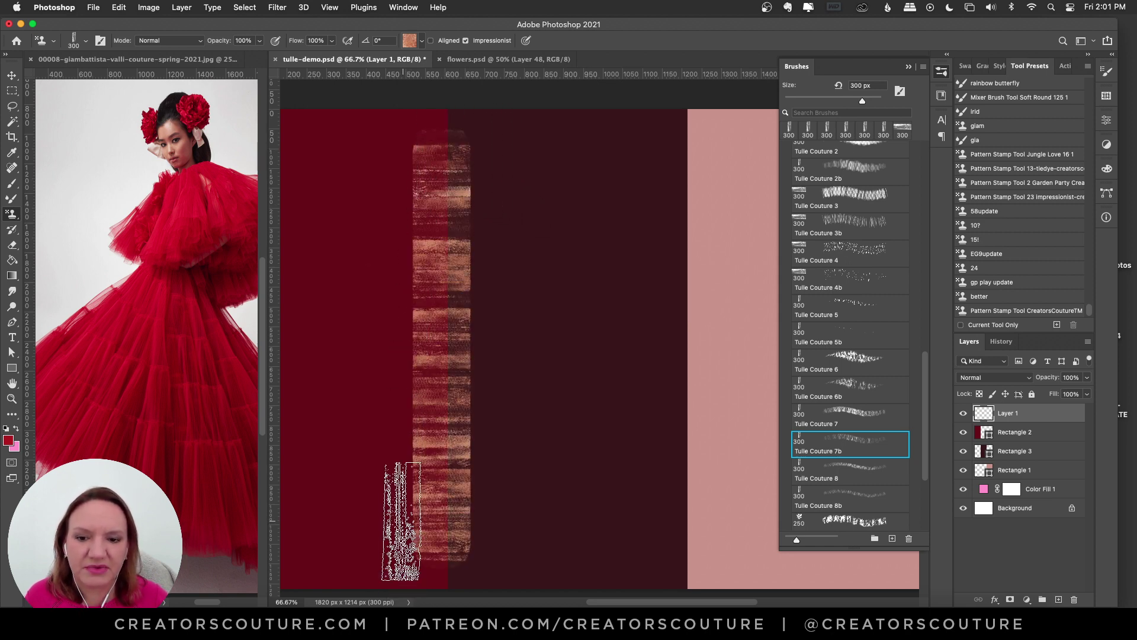
- Choose a red tulle-couture swatch and paint a vertical strip partly overlapping the copper one
left_click(413, 43)
double_click(432, 102)
mouse_move(471, 127)
left_mouse_down()
mouse_move(450, 515)
mouse_move(503, 486)
left_mouse_up()
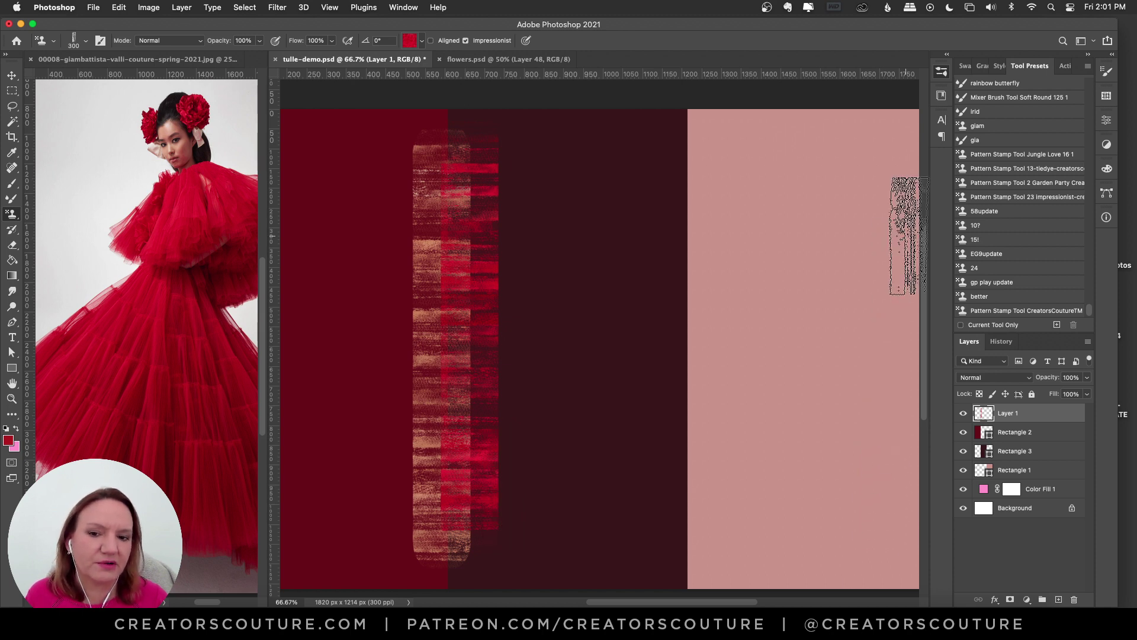
- Paint a wavy vertical red ribbon with Tulle Couture 8 on the dark stripe, undoing the first attempt
left_click(942, 71)
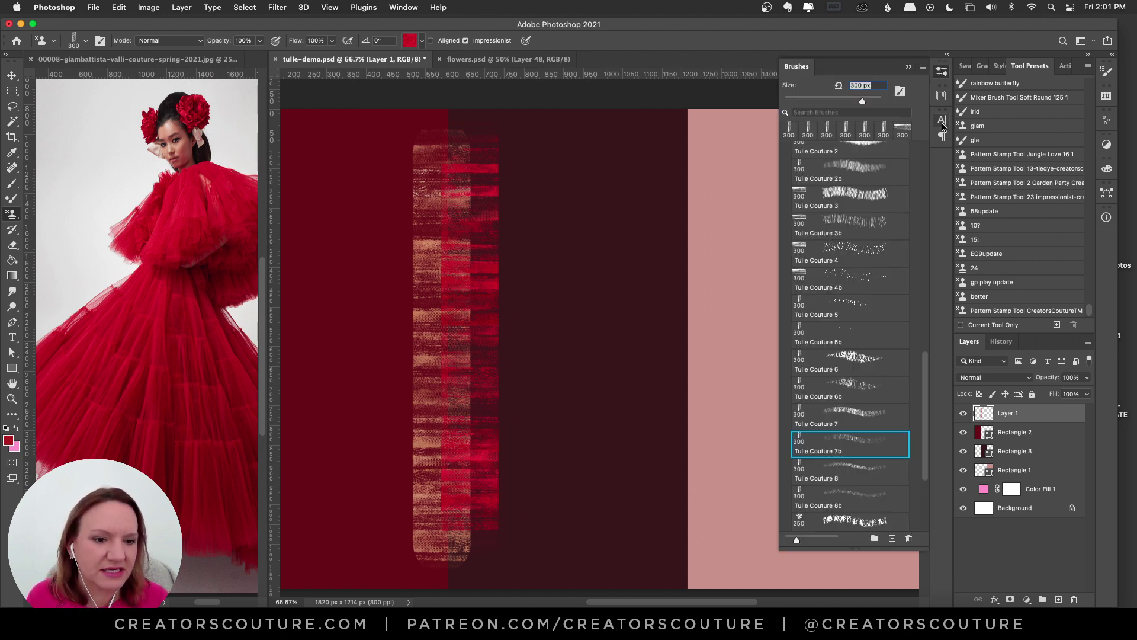
mouse_move(927, 369)
left_mouse_down()
mouse_move(923, 415)
mouse_move(897, 423)
left_mouse_up()
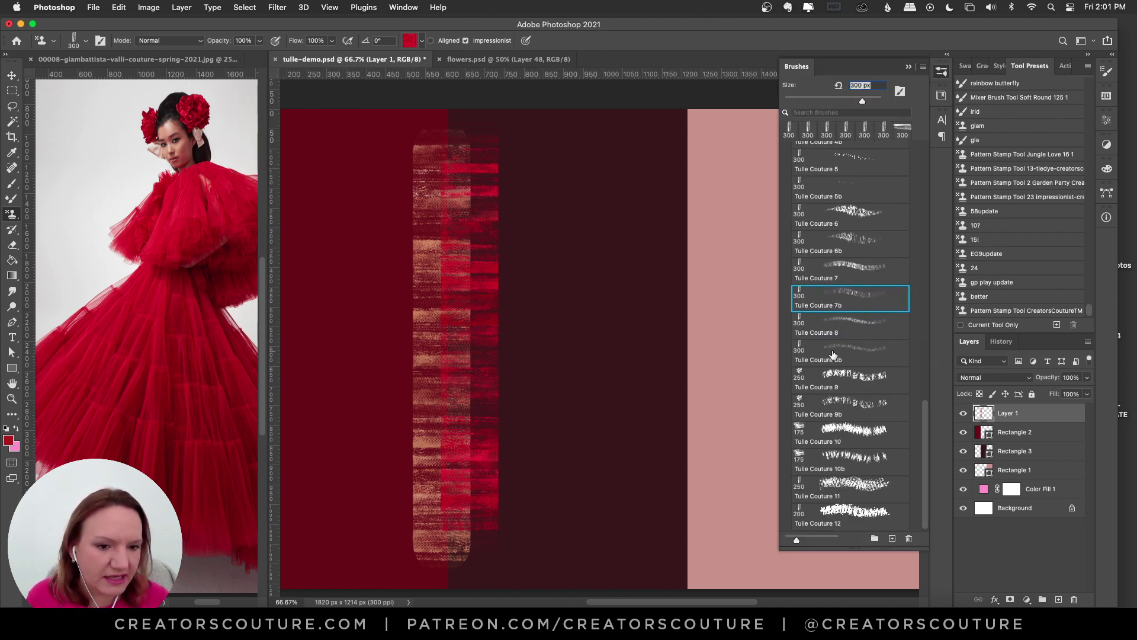
mouse_move(629, 195)
left_mouse_down()
mouse_move(586, 527)
mouse_move(609, 541)
left_mouse_up()
key("ctrl+z")
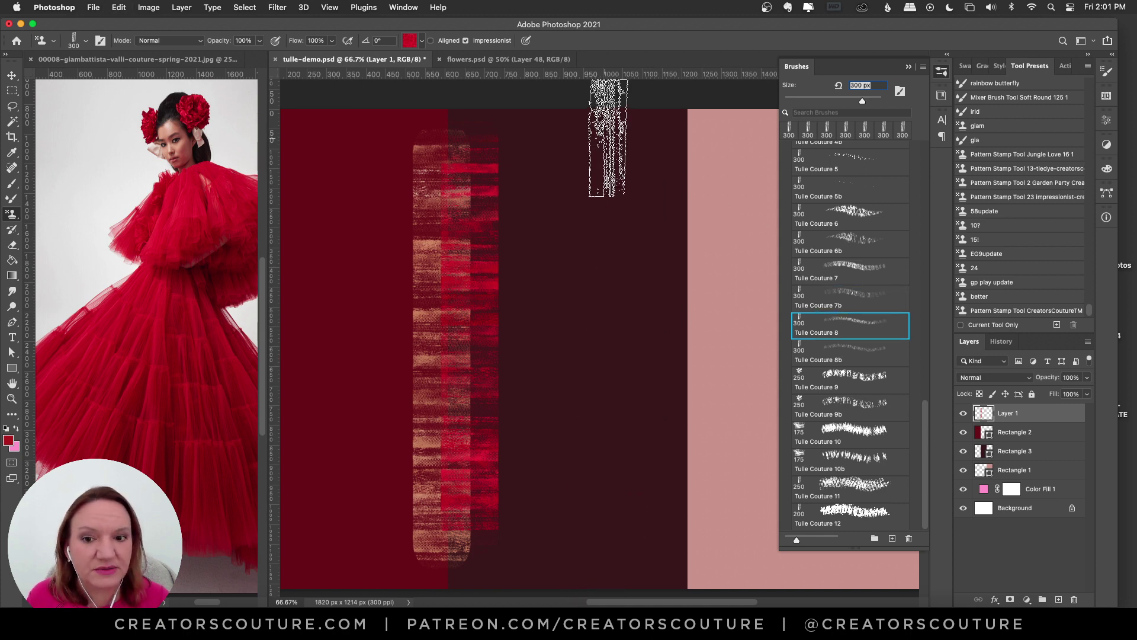
mouse_move(609, 132)
left_mouse_down()
mouse_move(595, 212)
mouse_move(603, 311)
mouse_move(566, 409)
mouse_move(580, 501)
left_mouse_up()
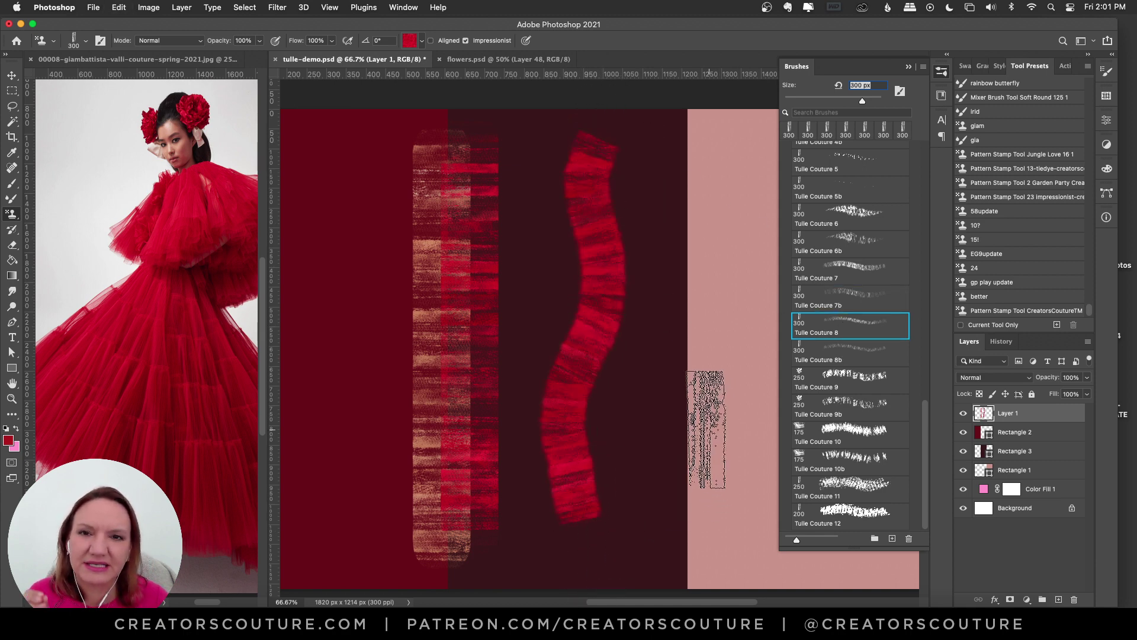
- Layer a pink tulle-couture ribbon over the wavy red one, and add a Tulle Couture 9 ruffle along the pink stripe's edge
left_click(422, 40)
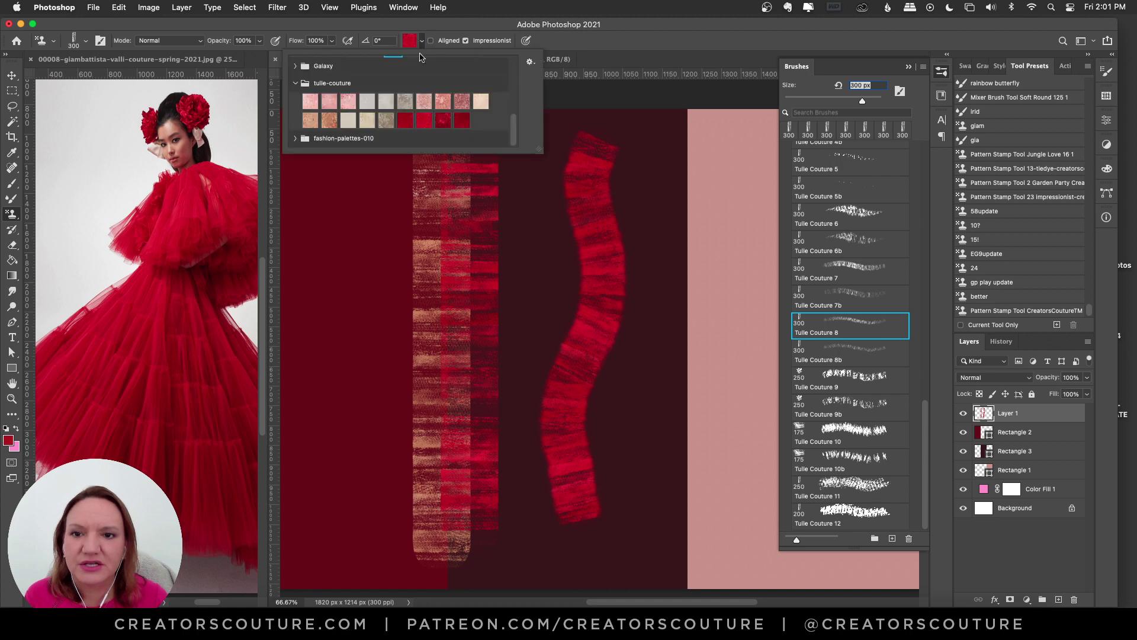
left_click(443, 102)
mouse_move(607, 136)
left_mouse_down()
mouse_move(609, 298)
mouse_move(579, 399)
mouse_move(586, 521)
left_mouse_up()
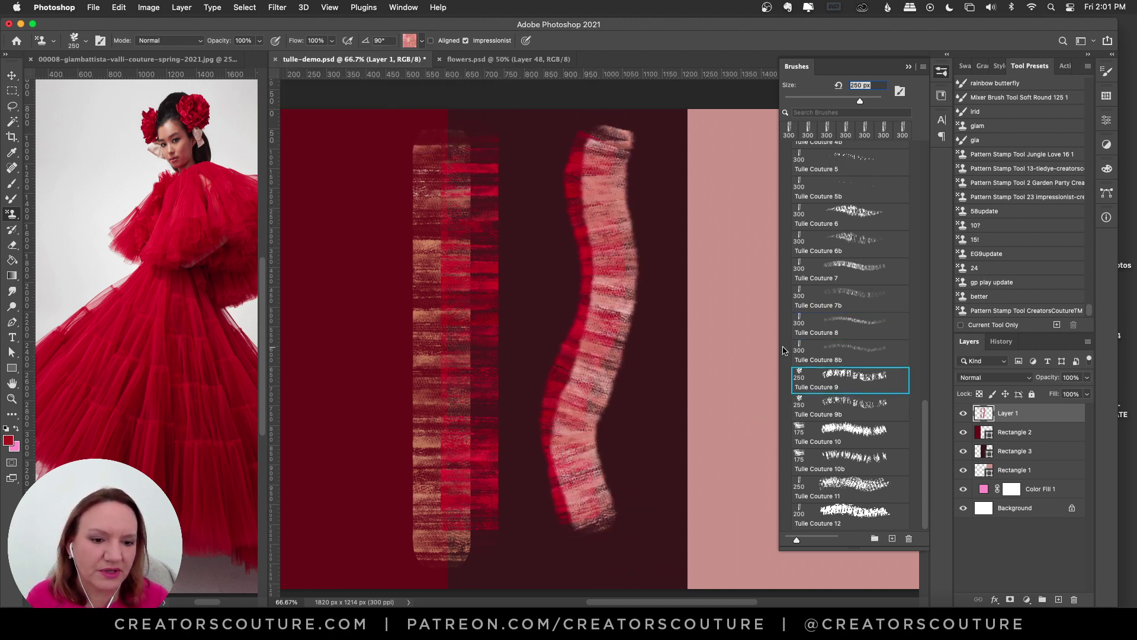
mouse_move(699, 178)
left_mouse_down()
mouse_move(695, 332)
mouse_move(668, 509)
left_mouse_up()
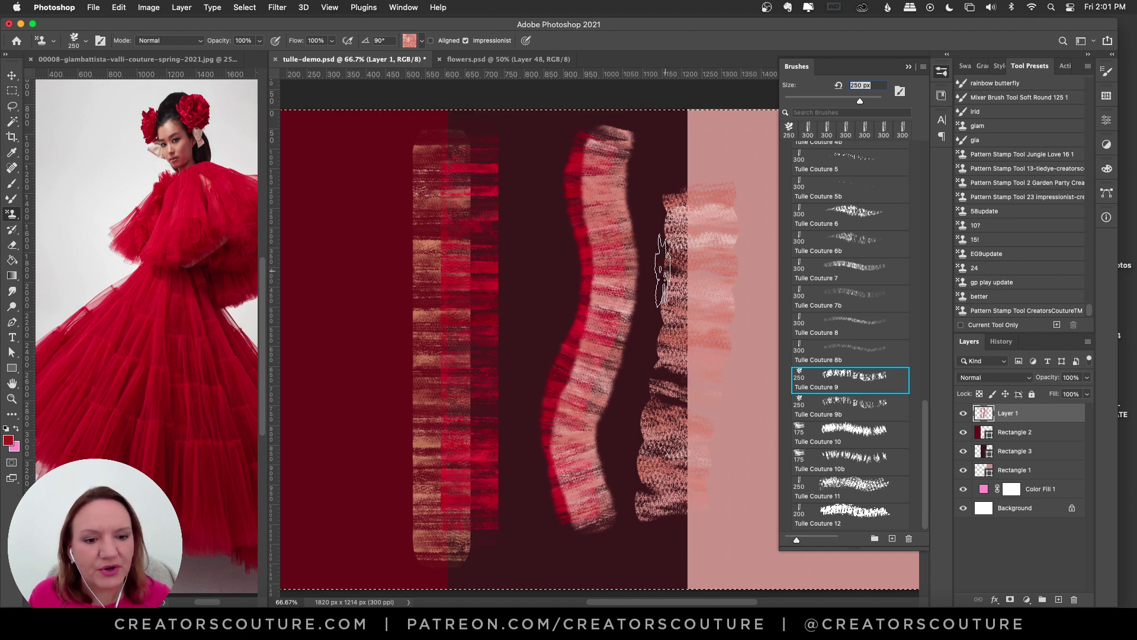
- Clear and deselect Layer 1, and paint two round pink flowers with Tulle Couture 9 on the dark stripes
key("Delete")
key("ctrl+d")
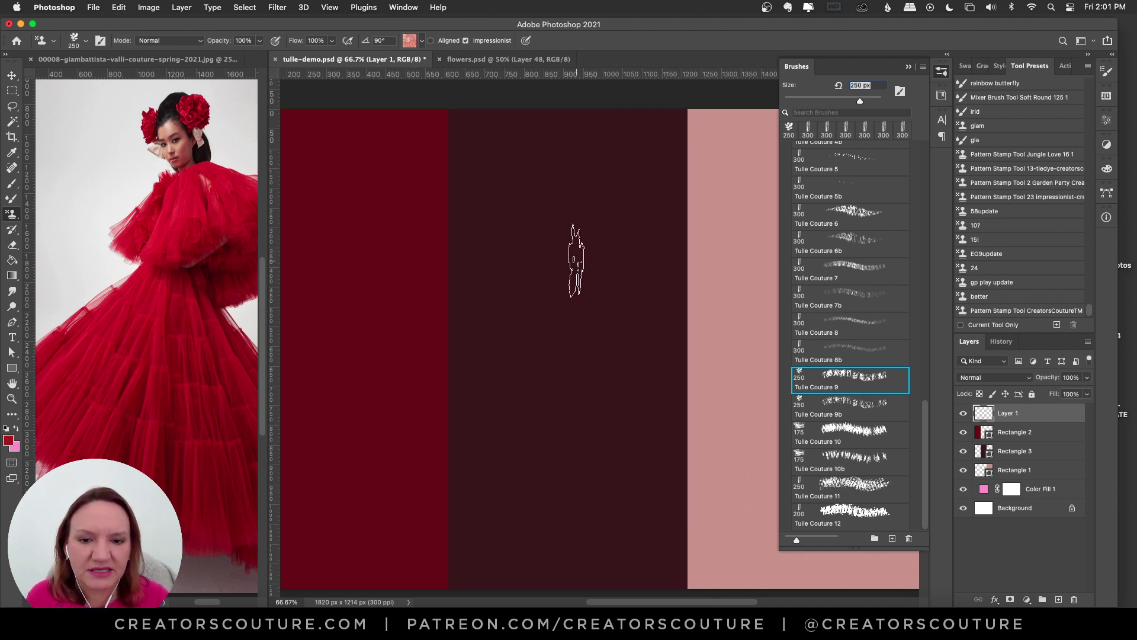
mouse_move(575, 261)
left_mouse_down()
mouse_move(551, 256)
mouse_move(519, 316)
mouse_move(598, 336)
mouse_move(563, 267)
left_mouse_up()
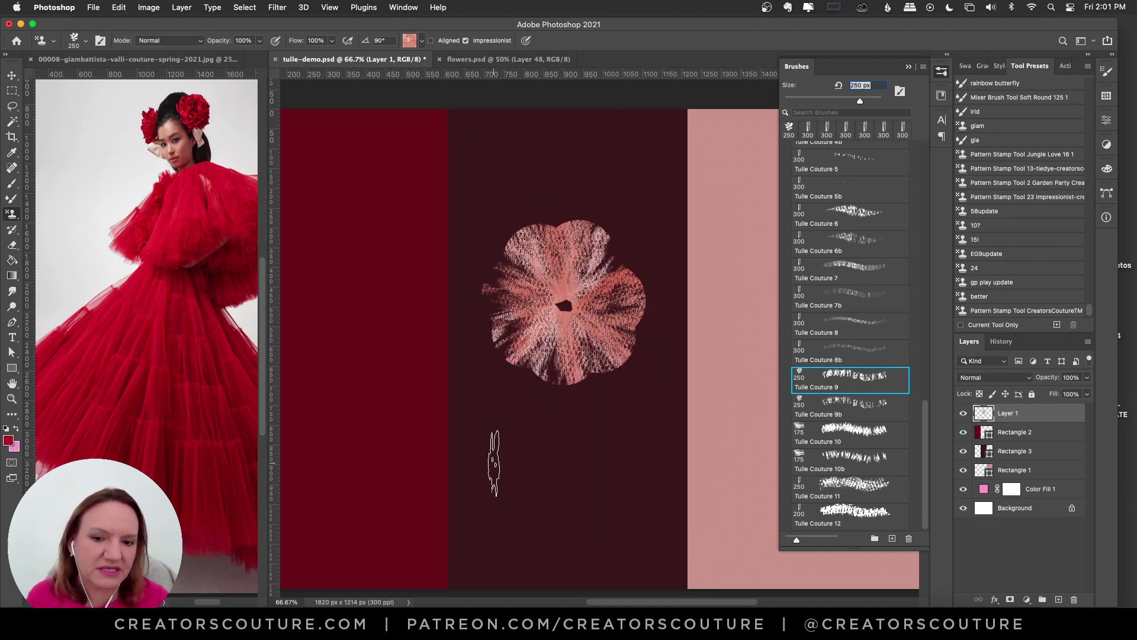
mouse_move(370, 391)
left_mouse_down()
mouse_move(340, 441)
mouse_move(407, 484)
mouse_move(424, 407)
mouse_move(355, 414)
mouse_move(366, 507)
left_mouse_up()
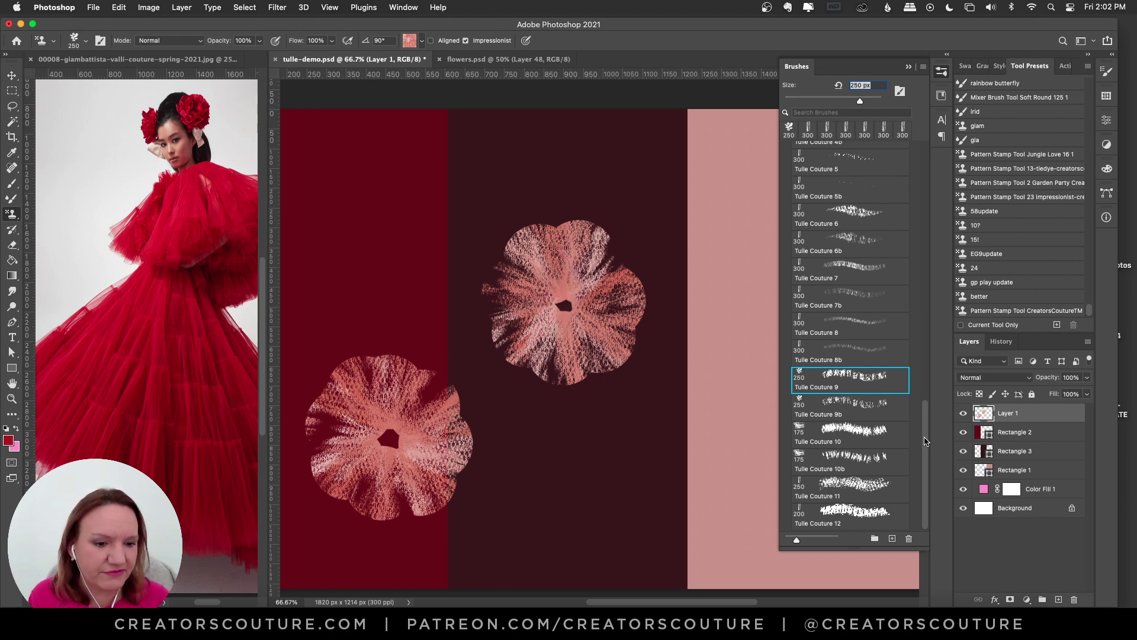
- Switch to Tulle Couture 10 with a red tulle-couture swatch, and clear the flowers from Layer 1
left_click(411, 42)
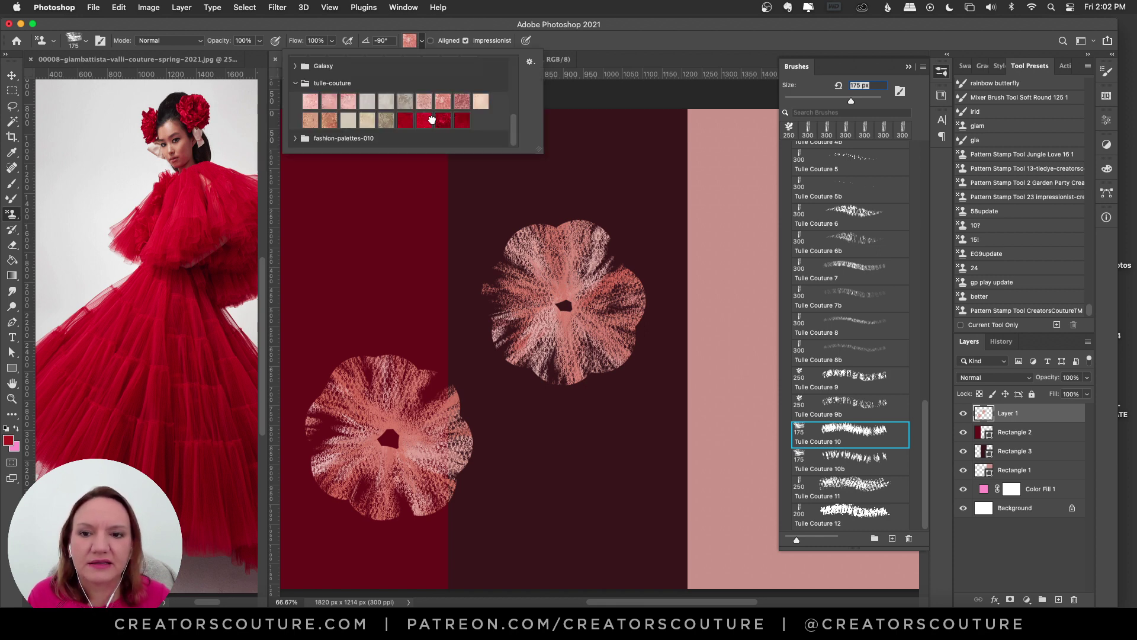
key("Escape")
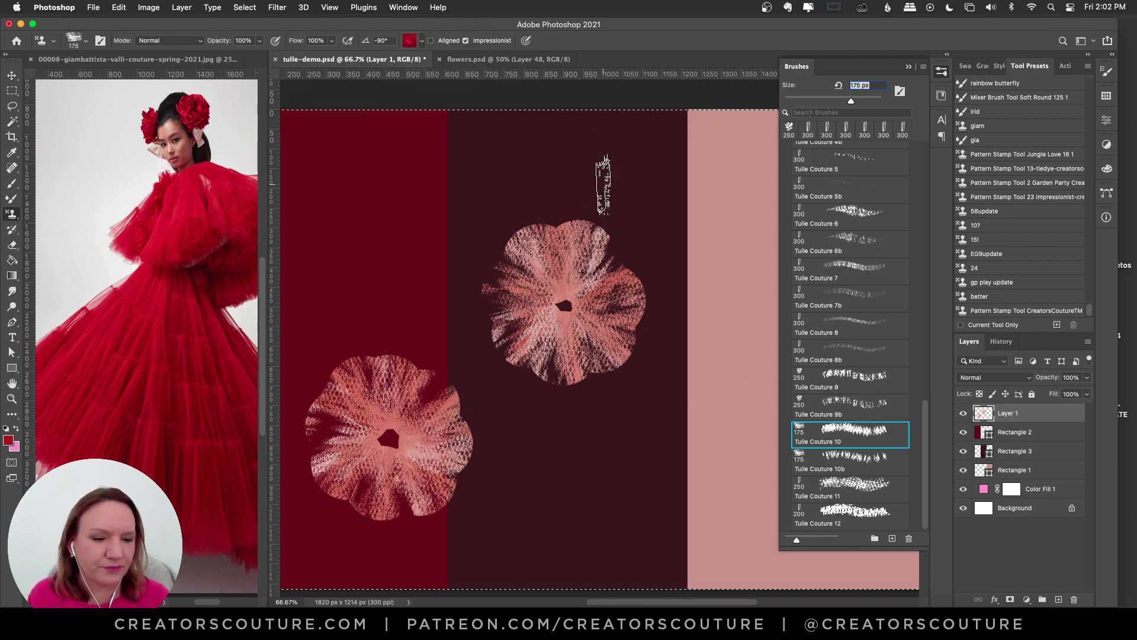
key("super+z")
key("super+z")
- Try short strokes and curved red garlands with Tulle Couture 10 on the dark stripe, undoing each one
mouse_move(584, 279)
left_mouse_down()
mouse_move(512, 215)
mouse_move(564, 341)
left_mouse_up()
key("super+z")
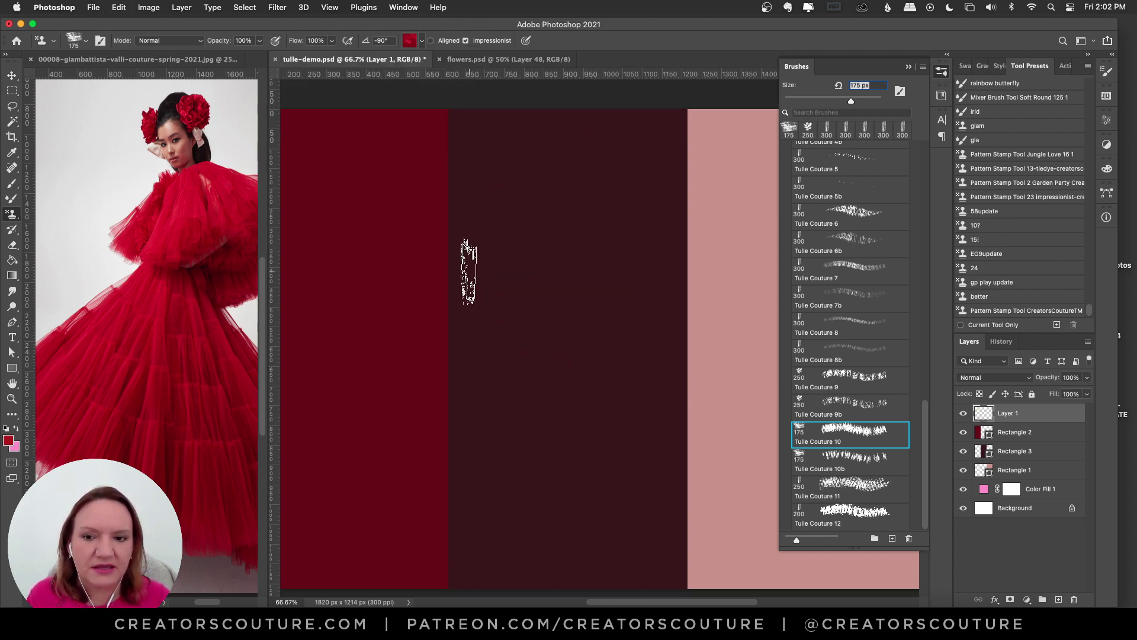
mouse_move(449, 272)
left_mouse_down()
mouse_move(614, 323)
mouse_move(655, 317)
left_mouse_up()
key("super+z")
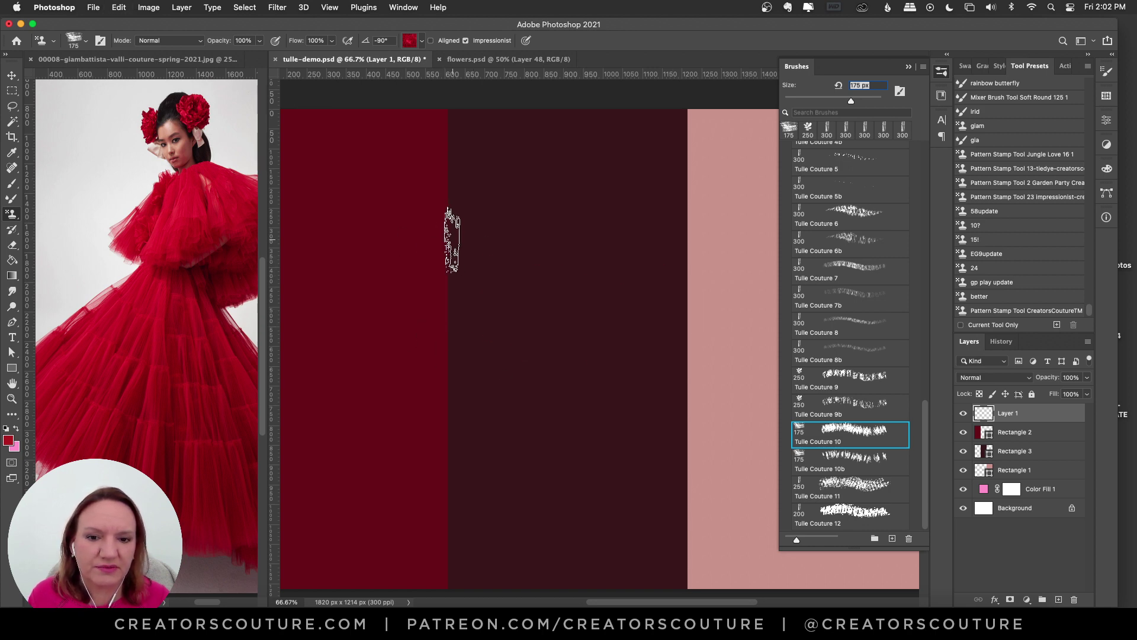
mouse_move(452, 234)
left_mouse_down()
mouse_move(493, 277)
mouse_move(711, 259)
left_mouse_up()
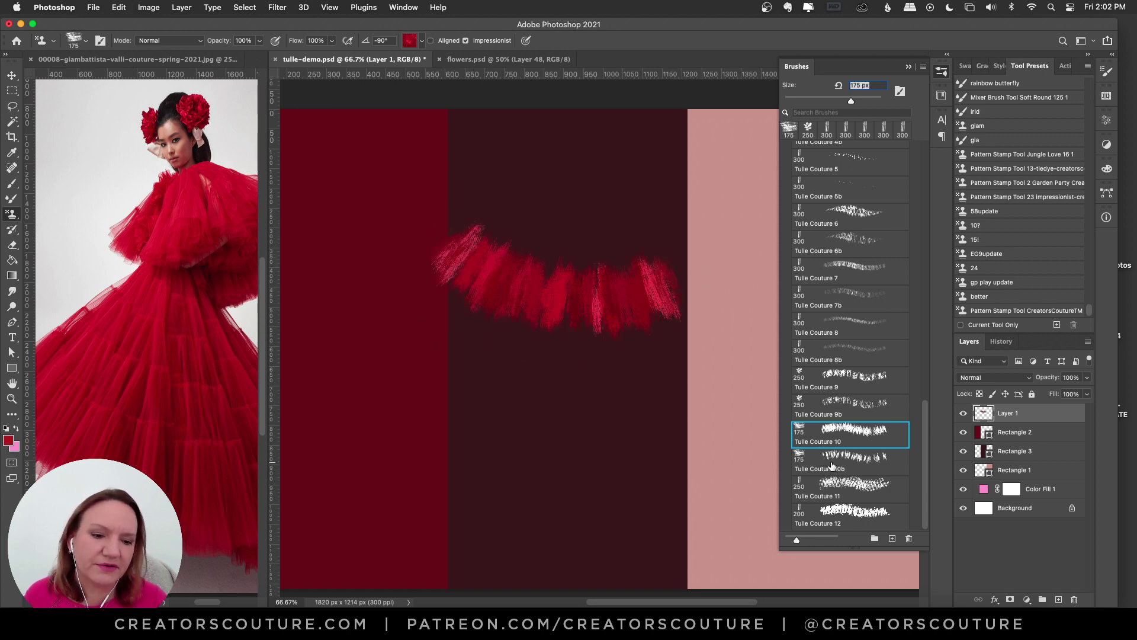
key("super+z")
- Try a red garland with Tulle Couture 10b, undo it, and paint a dense patch of vertical red strokes across the dark stripes with Tulle Couture 11
left_click_drag(662, 345, 483, 301)
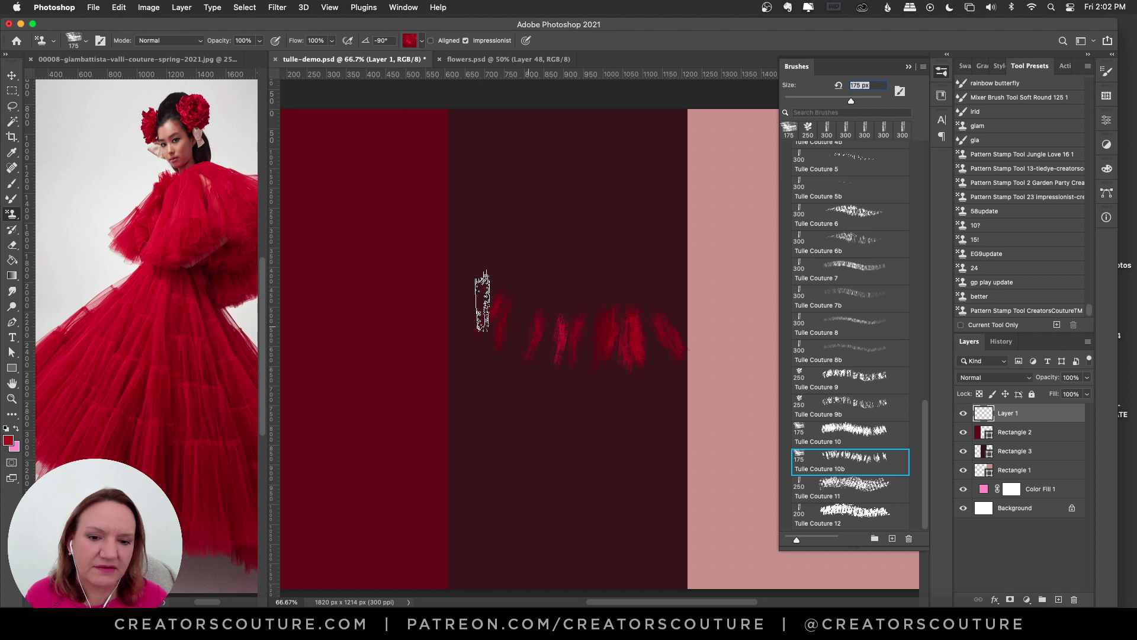
key("super+z")
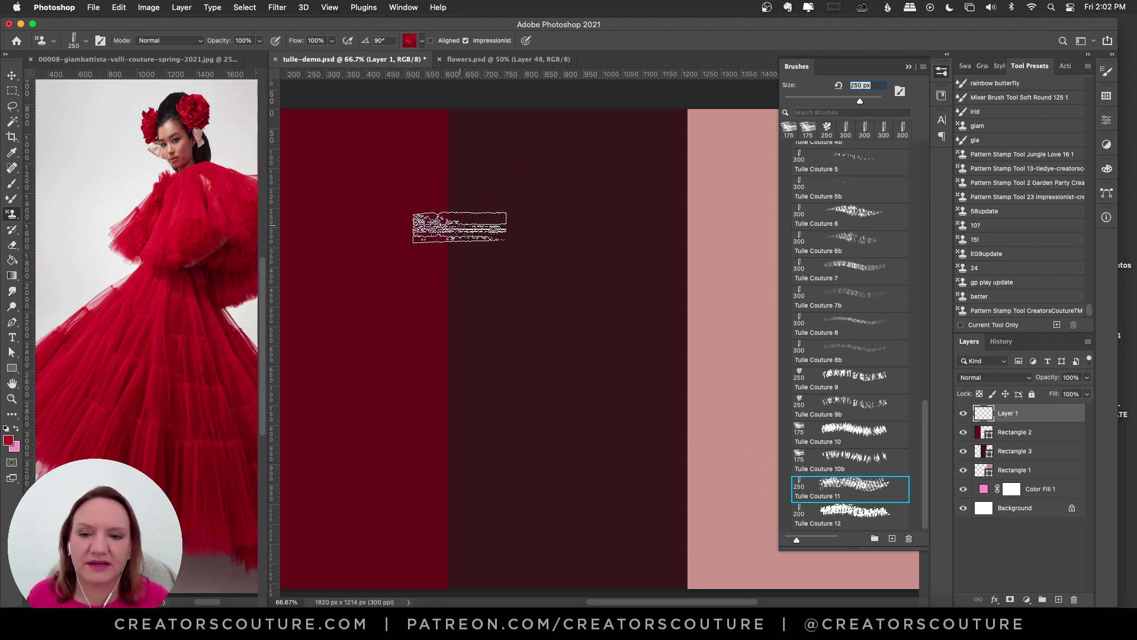
left_click_drag(448, 172, 441, 349)
key("super+z")
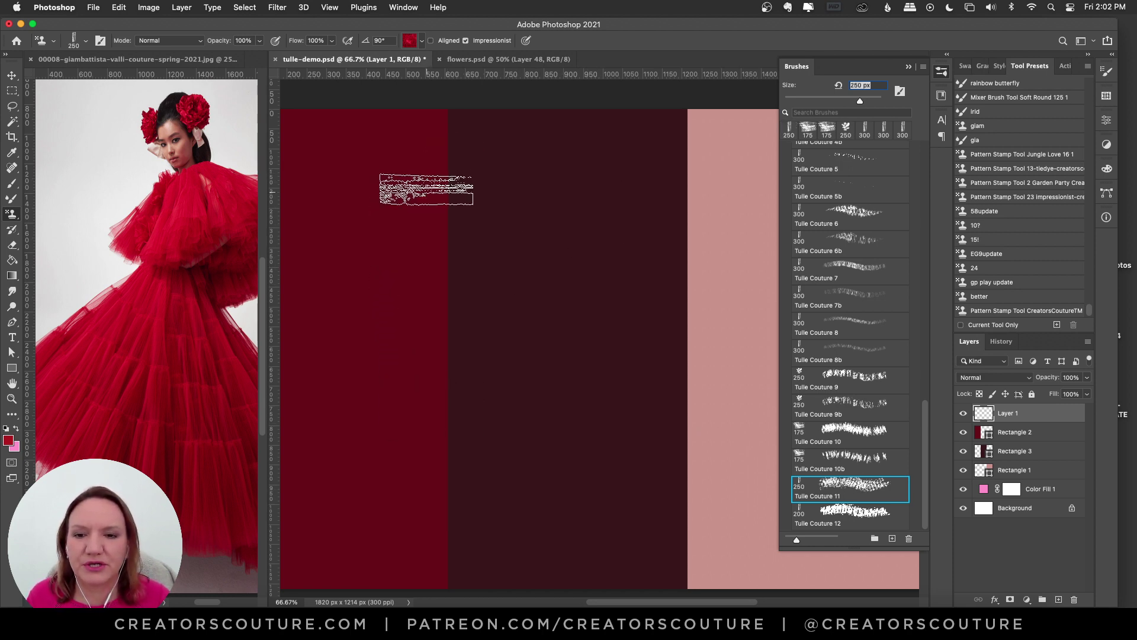
left_click_drag(418, 183, 406, 389)
mouse_move(494, 231)
left_mouse_down()
mouse_move(440, 250)
mouse_move(432, 405)
mouse_move(488, 181)
mouse_move(482, 399)
mouse_move(423, 340)
mouse_move(401, 263)
mouse_move(393, 447)
mouse_move(373, 297)
mouse_move(385, 459)
mouse_move(507, 203)
mouse_move(483, 469)
mouse_move(460, 265)
mouse_move(472, 492)
mouse_move(458, 319)
mouse_move(466, 424)
left_mouse_up()
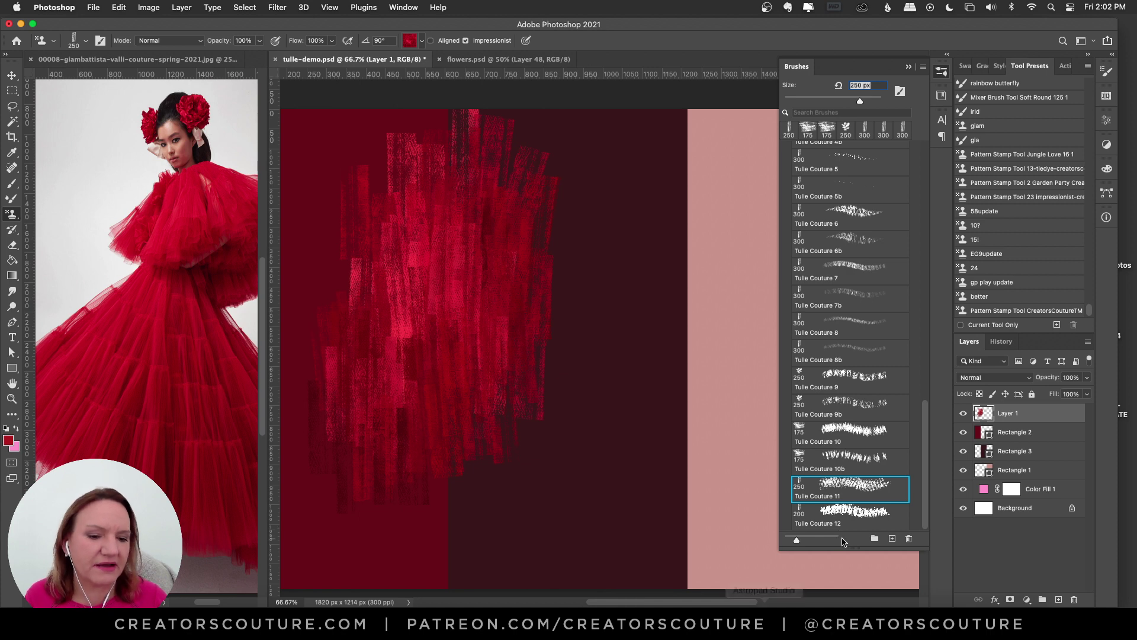
- Try vertical red strokes with Tulle Couture 12 along the edge of the pink stripe, undoing each attempt
left_click_drag(694, 338, 688, 509)
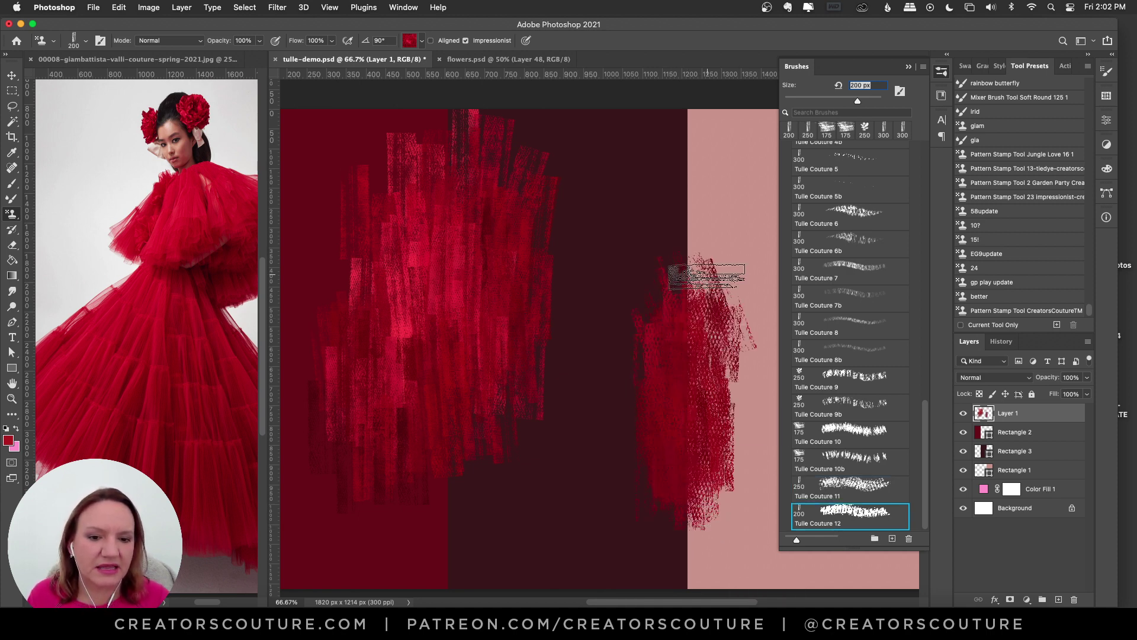
key("cmd+z")
left_click_drag(699, 274, 675, 552)
key("super+z")
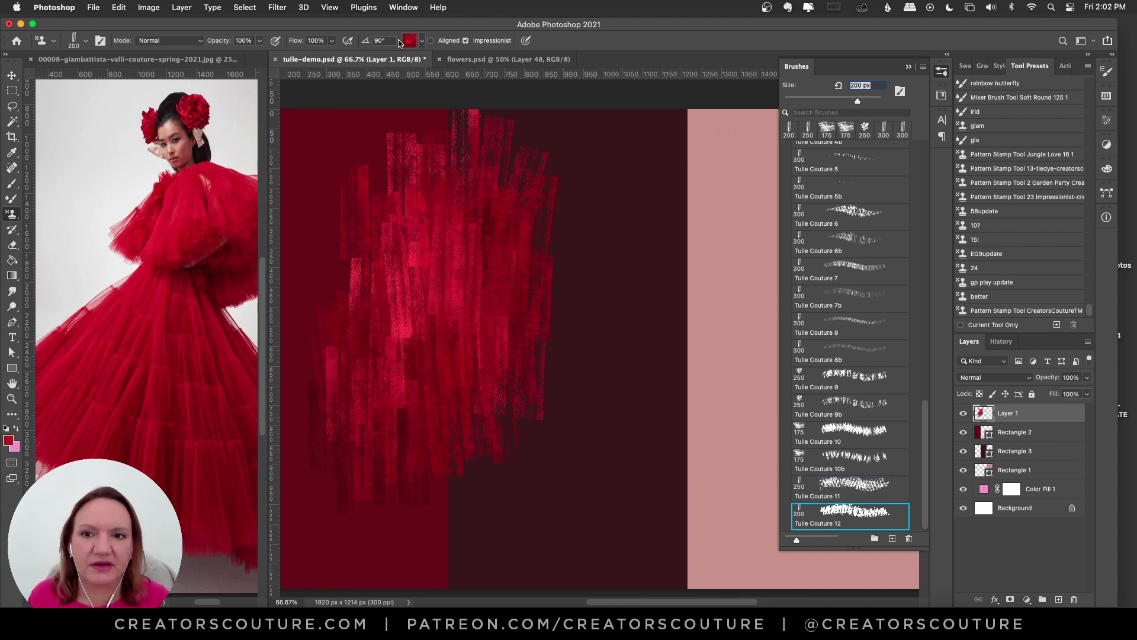
- Switch to a pink tulle-couture swatch, and try Tulle Couture 12 strokes along the pink stripe's edge, undoing them
left_click(409, 41)
double_click(363, 96)
mouse_move(681, 189)
left_mouse_down()
mouse_move(657, 364)
mouse_move(648, 171)
left_mouse_up()
key("super+z")
key("super+z")
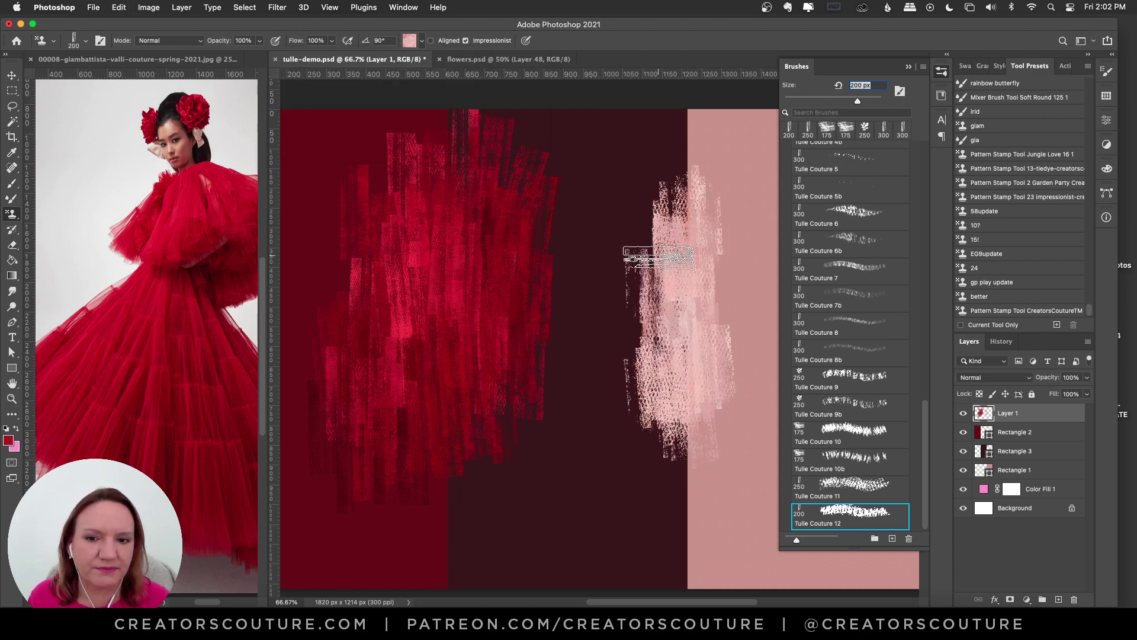
- Build up layered vertical pink mesh strokes with Tulle Couture 12 along the pink stripe's edge, and clear Layer 1
left_click_drag(655, 231, 652, 421)
left_click_drag(711, 208, 705, 468)
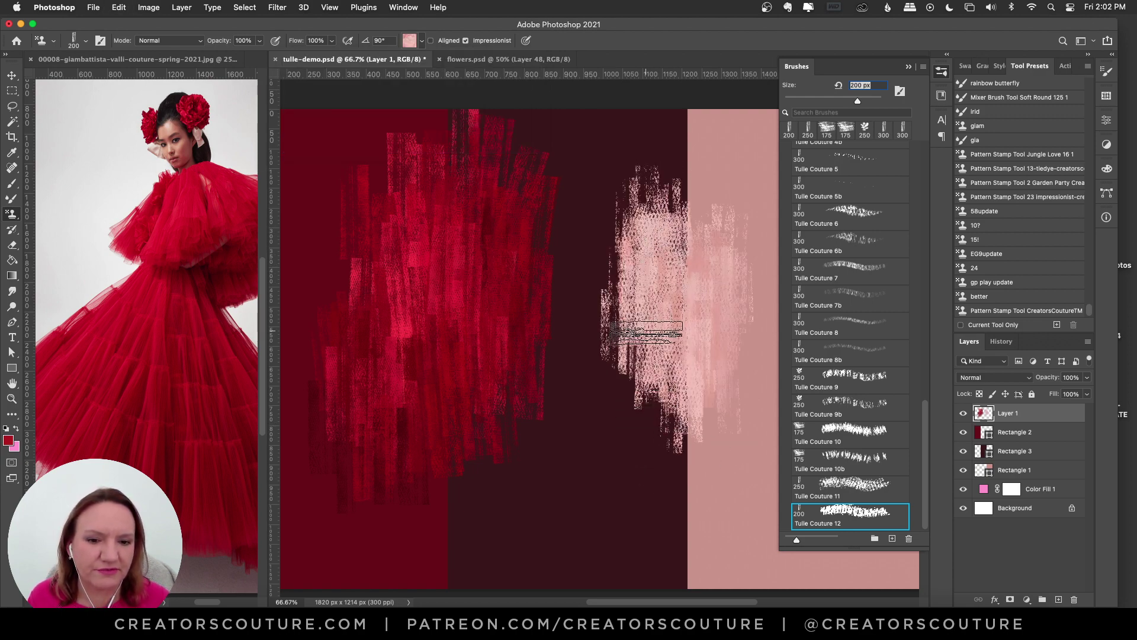
left_click_drag(648, 330, 646, 512)
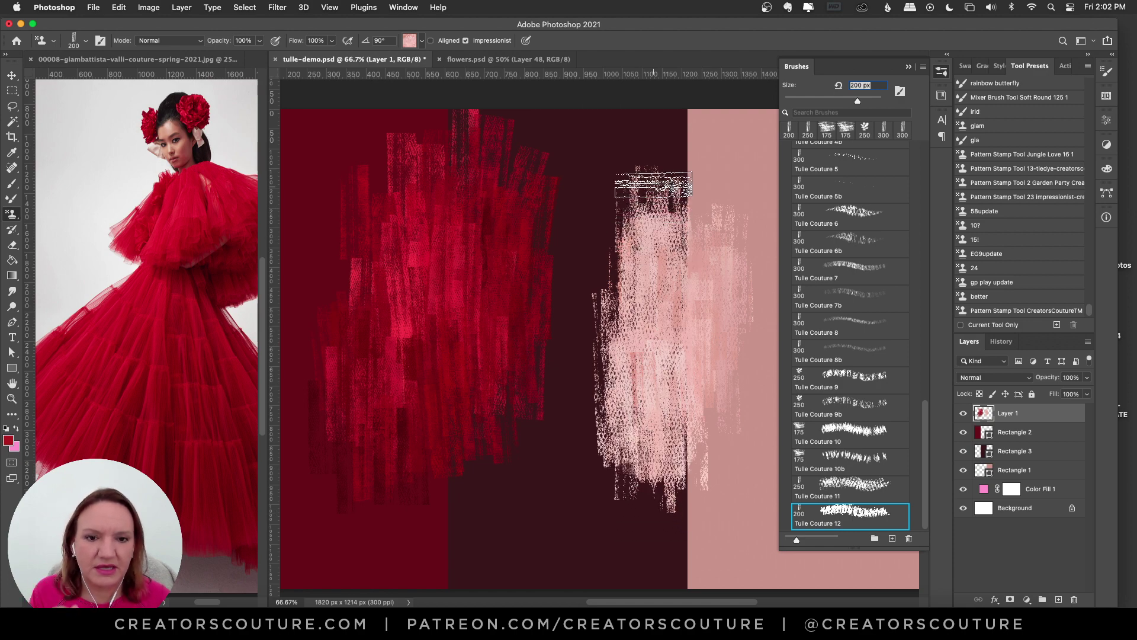
left_click_drag(653, 185, 665, 462)
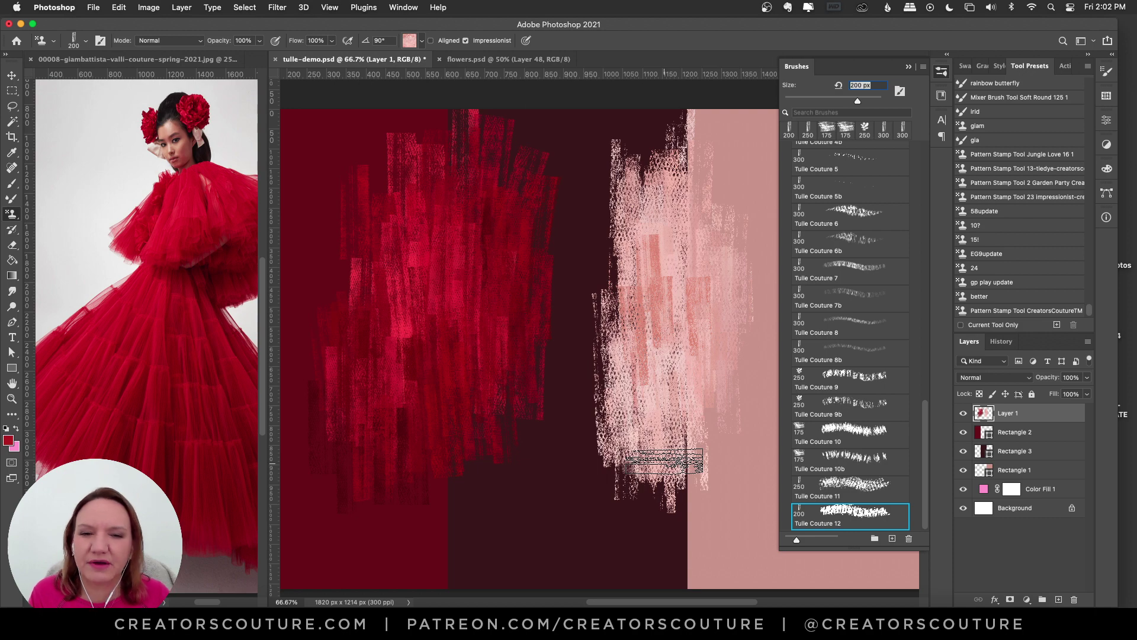
key("Delete")
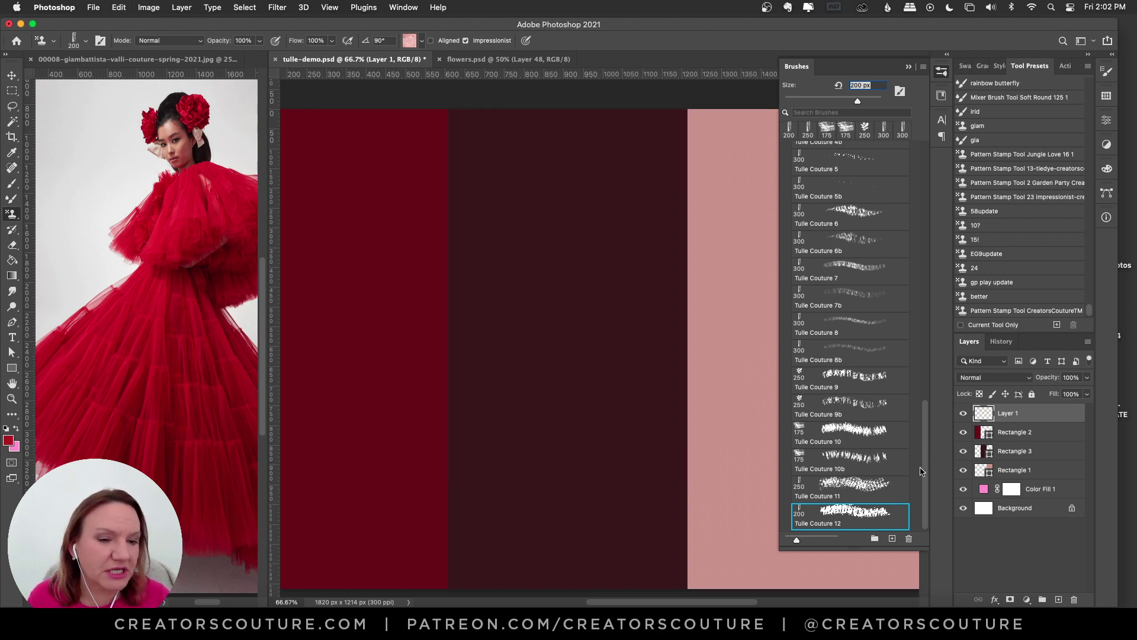
- Put the brush list away and switch to the flowers.psd document
scroll(917, 483, "up", 15)
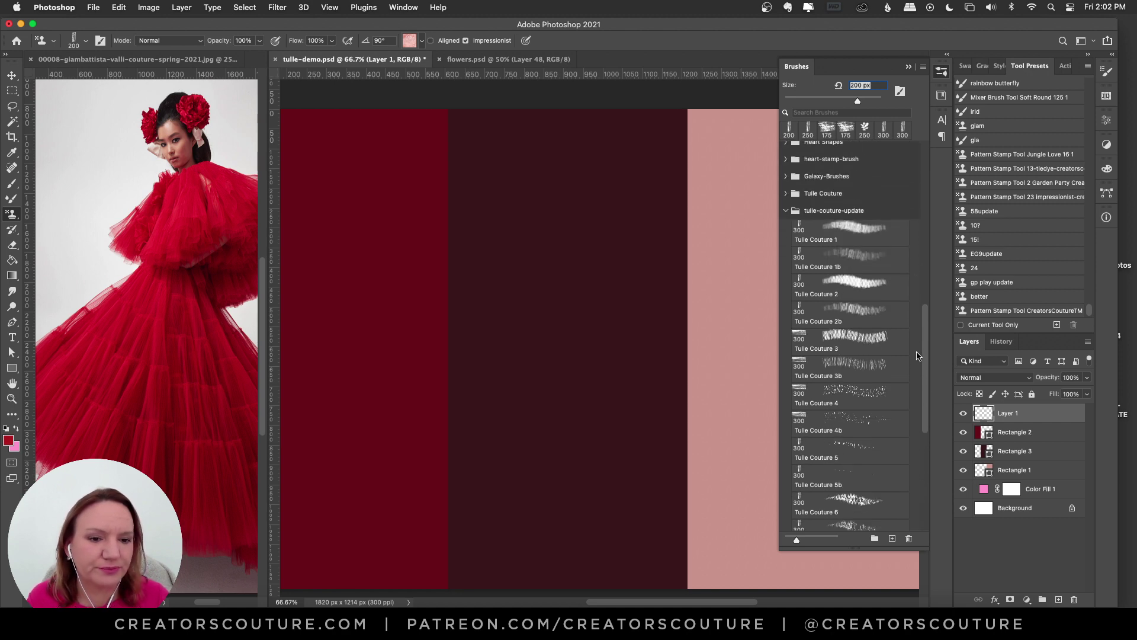
left_click(942, 71)
left_click(480, 59)
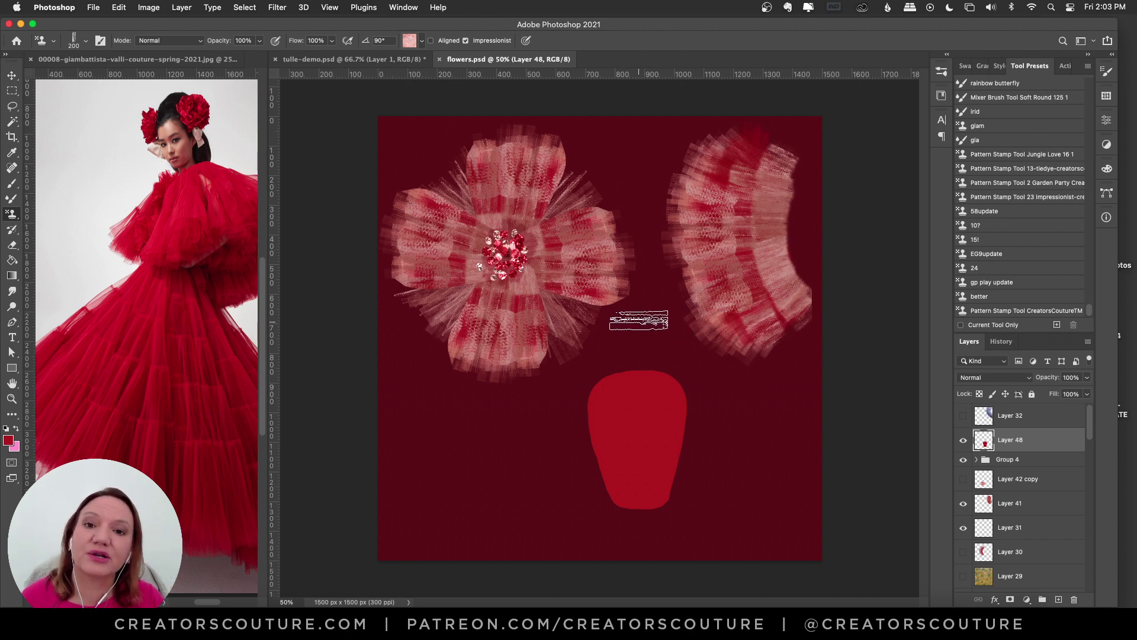
- Rotate the curved tulle ruffle on Layer 41 about a quarter turn clockwise so its frilled edge faces up
key("v")
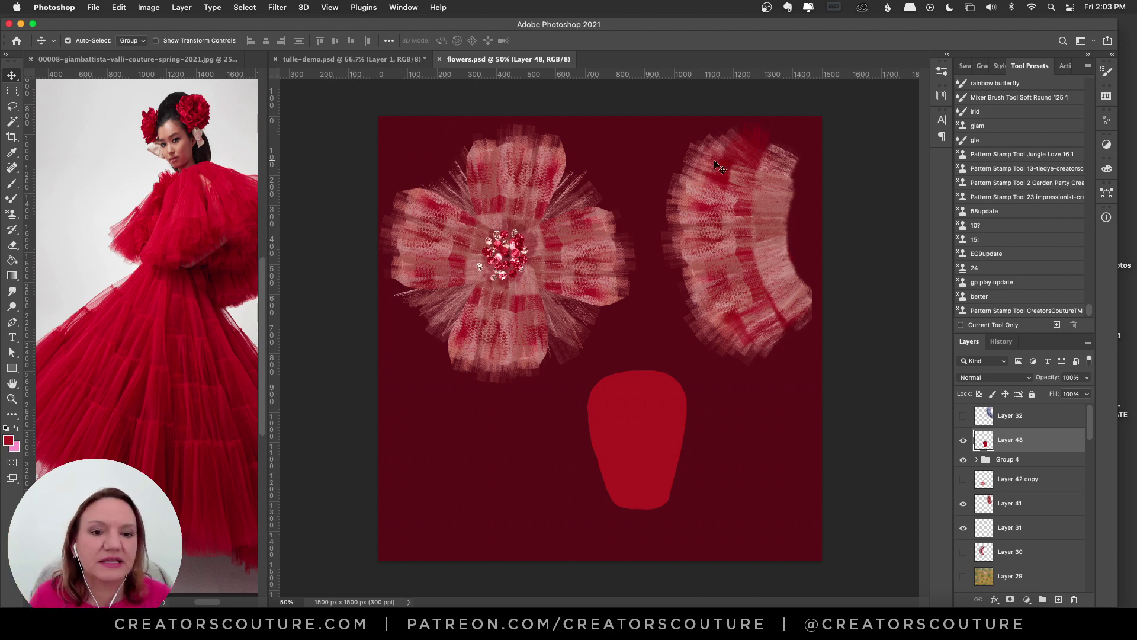
mouse_move(746, 226)
left_mouse_down()
mouse_move(760, 241)
mouse_move(745, 243)
left_mouse_up()
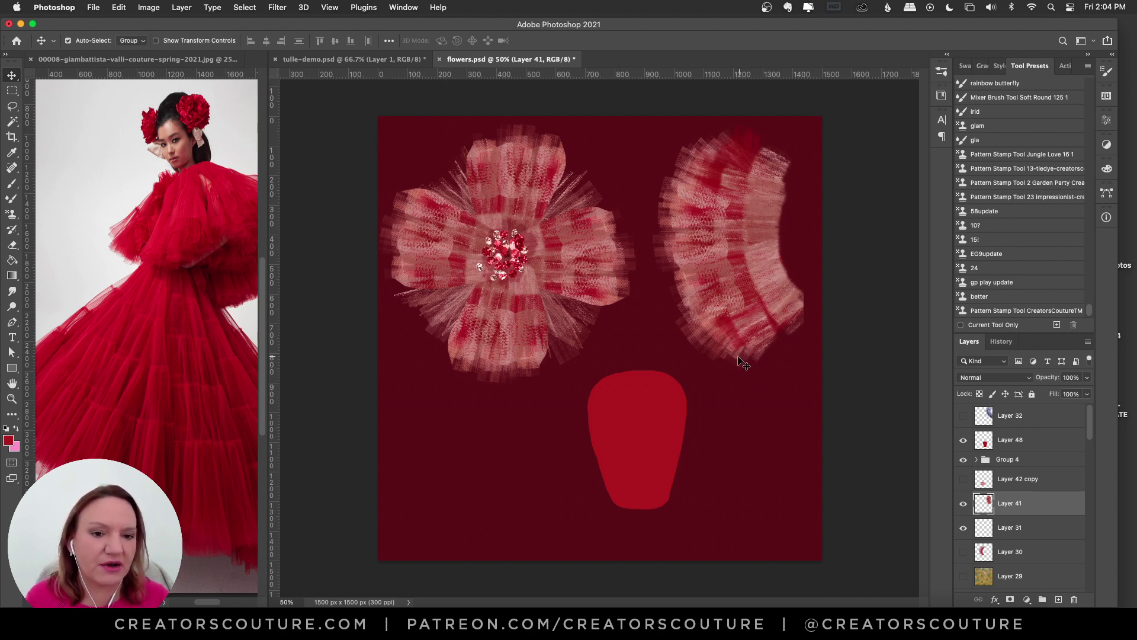
mouse_move(736, 195)
left_mouse_down()
mouse_move(747, 237)
mouse_move(737, 213)
left_mouse_up()
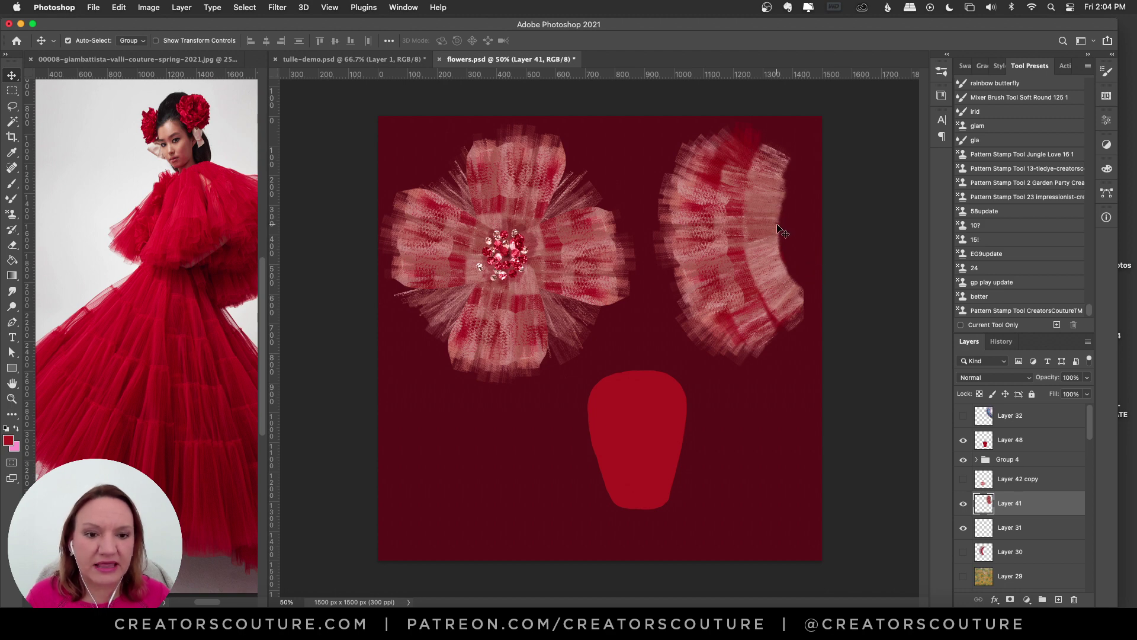
key("super+t")
left_click_drag(827, 147, 807, 348)
key("Return")
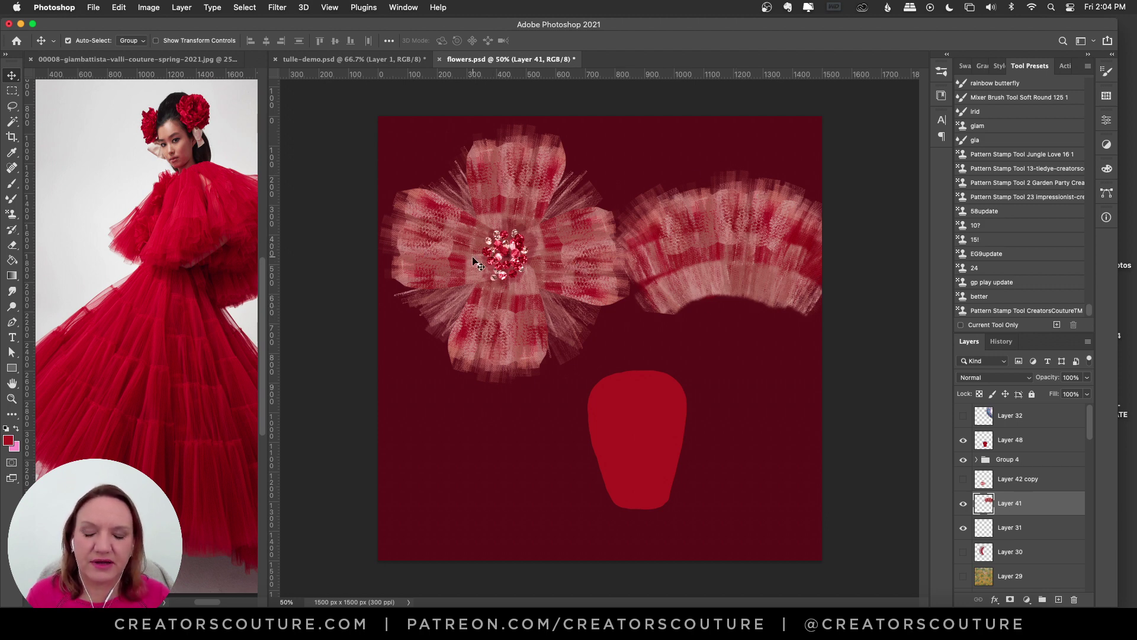
- Move the ruffle up beside the flower near the canvas's right edge, and place the plain red petal shape beneath it
left_click_drag(692, 255, 739, 183)
left_click_drag(660, 414, 728, 375)
left_click_drag(735, 203, 713, 225)
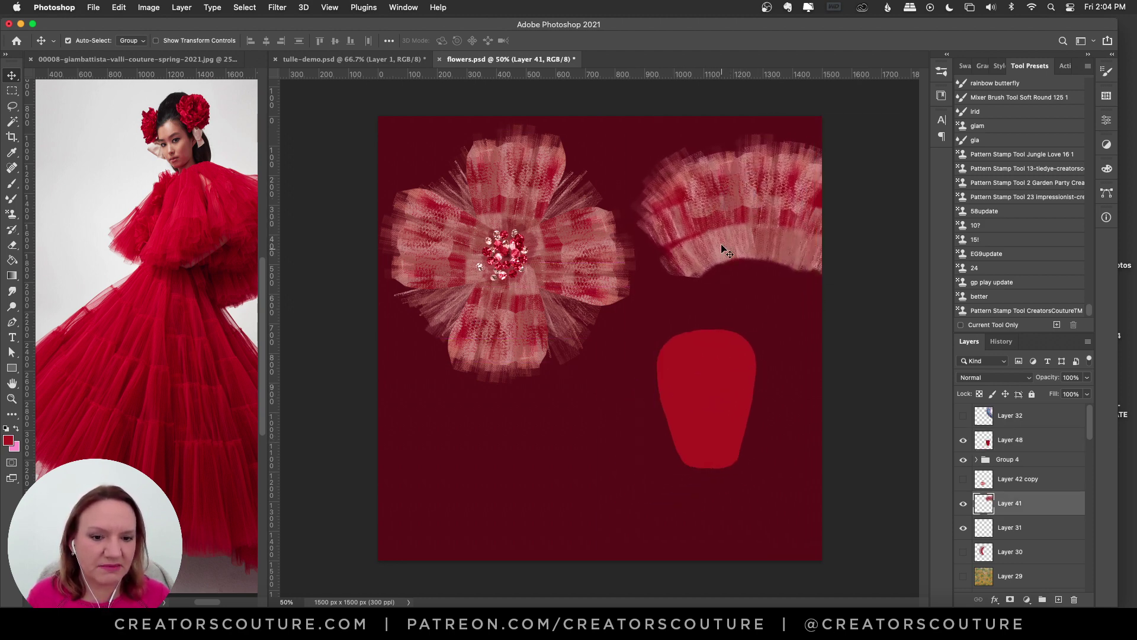
- Add a new empty layer directly above the red petal shape's Layer 48
left_click(694, 451)
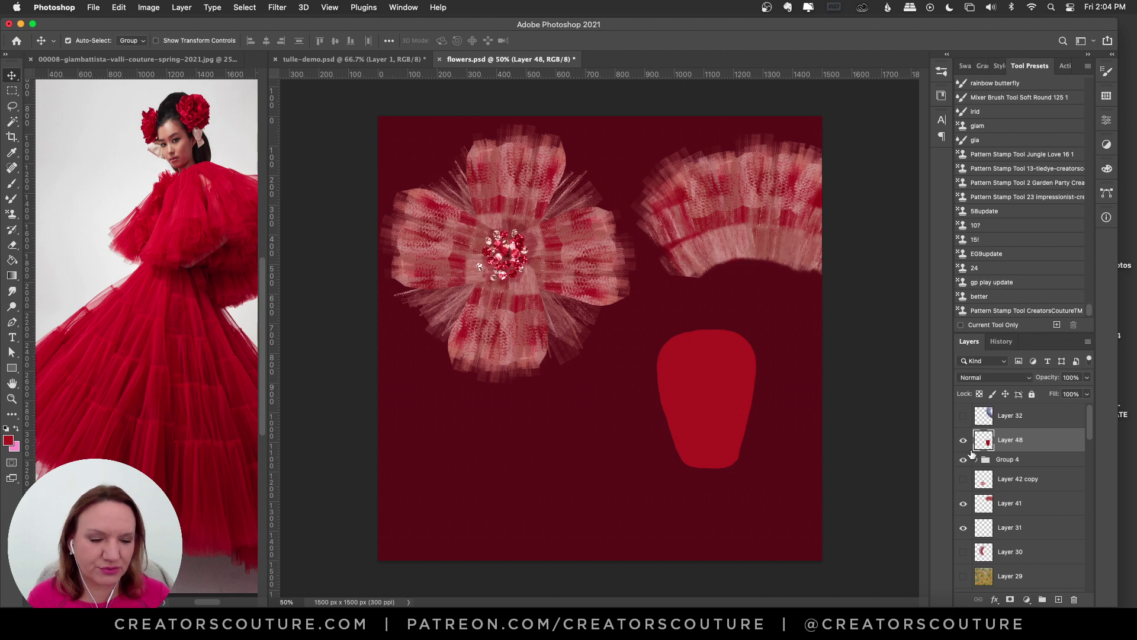
left_click(1059, 599)
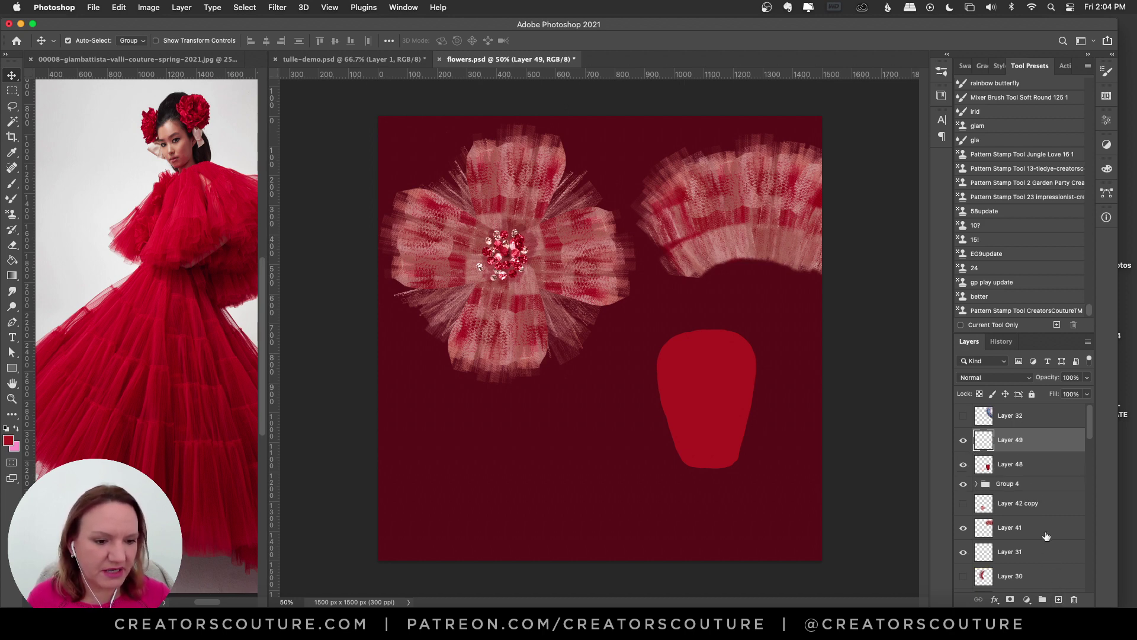
double_click(980, 465)
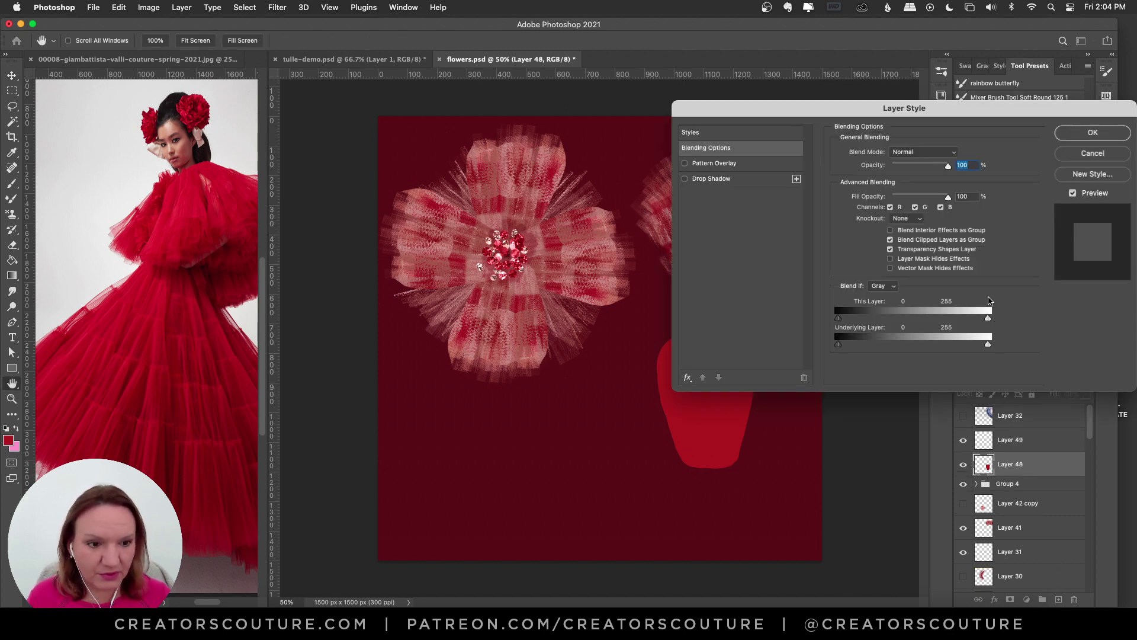
left_click(1085, 134)
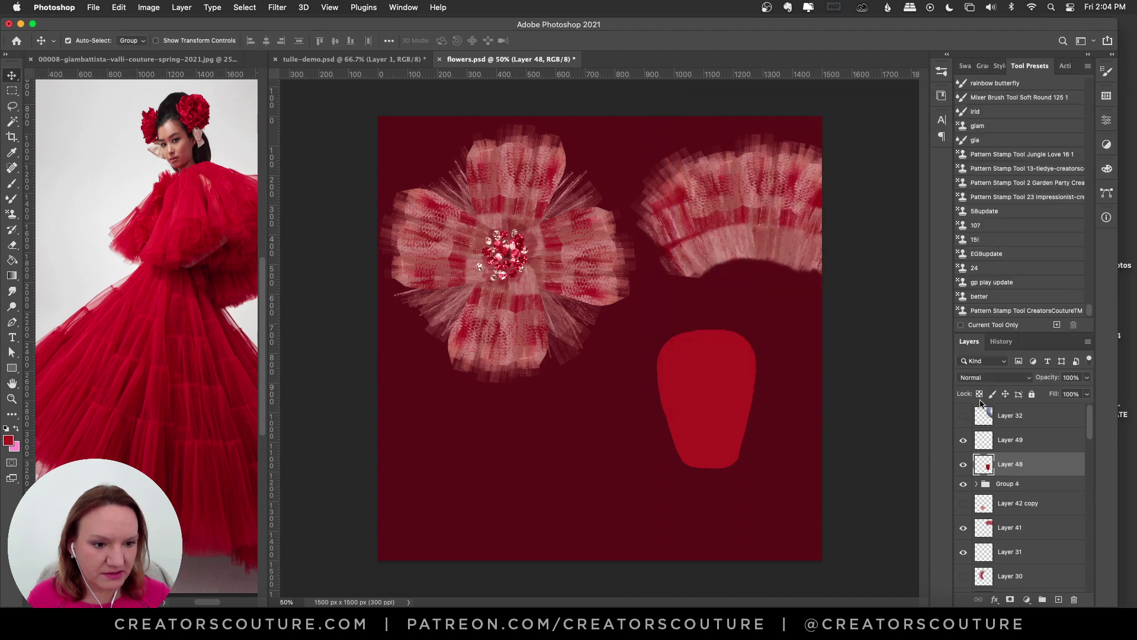
- Load the petal shape's outline as a selection, make the new layer active, and hide Layer 48
left_click(985, 467, "ctrl")
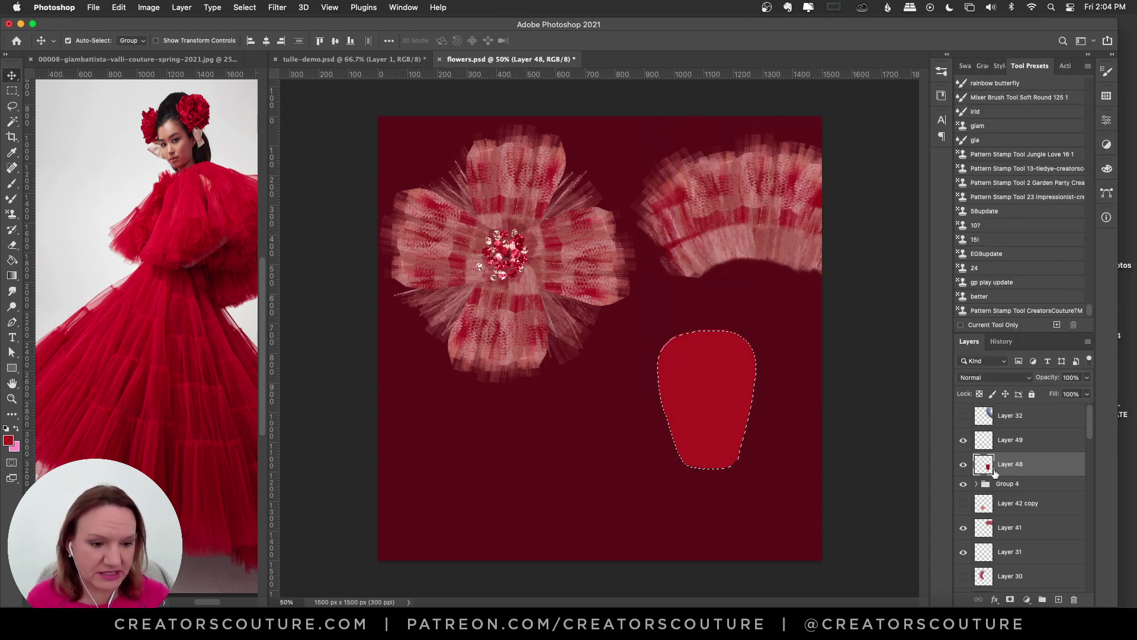
left_click(1005, 449)
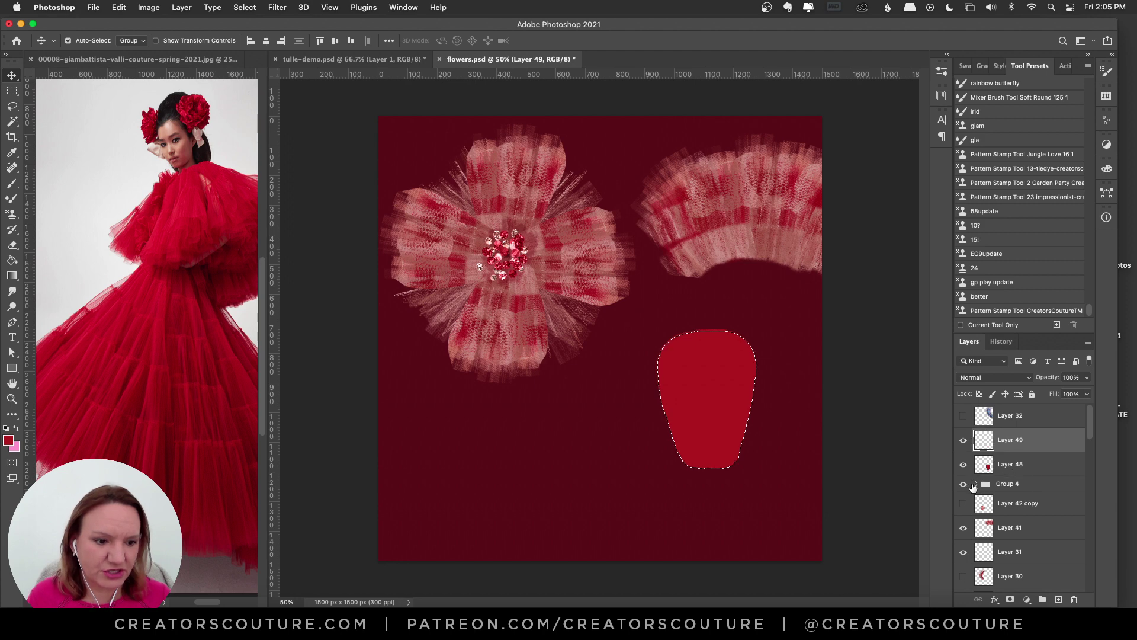
left_click(963, 464)
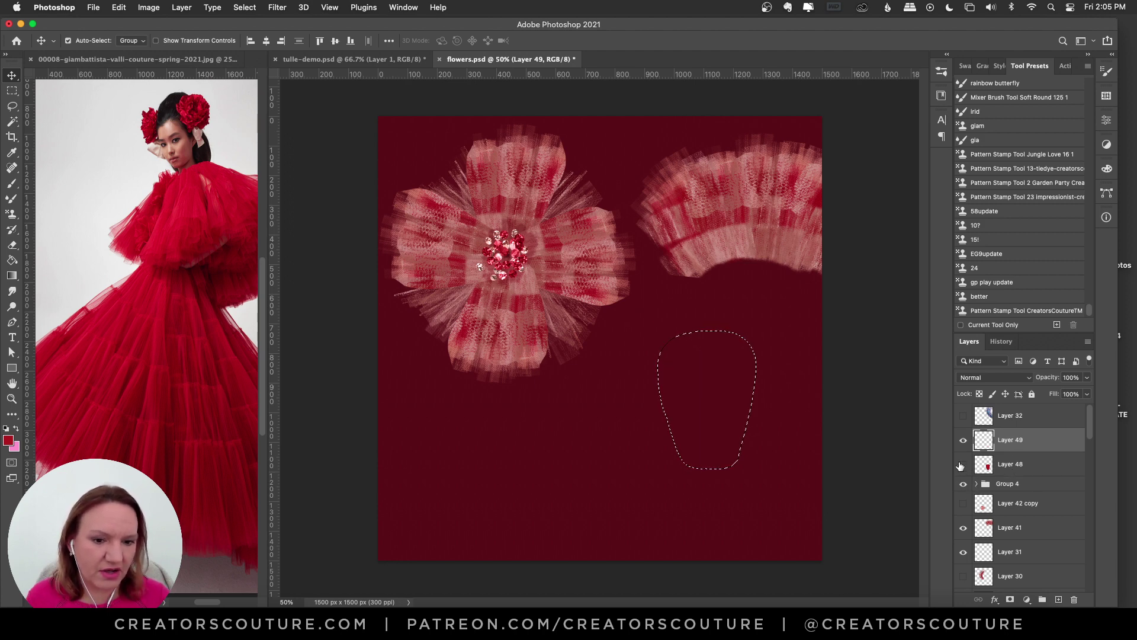
- Set up the Pattern Stamp tool with the Tulle Couture 1 brush from the tulle-couture-update set
left_click(11, 214)
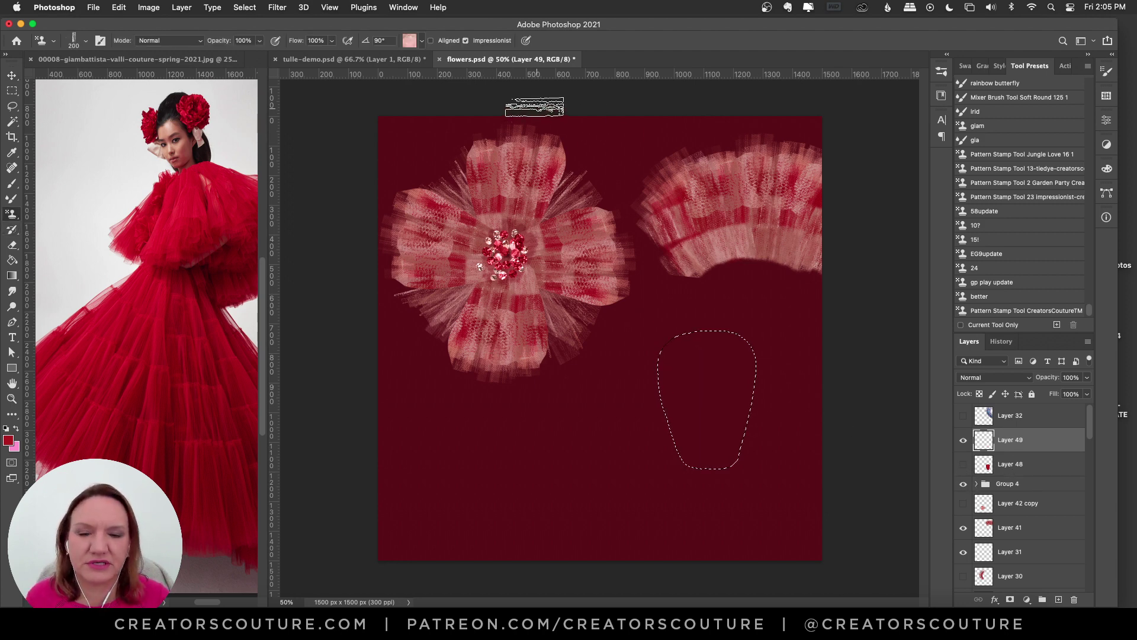
left_click(941, 72)
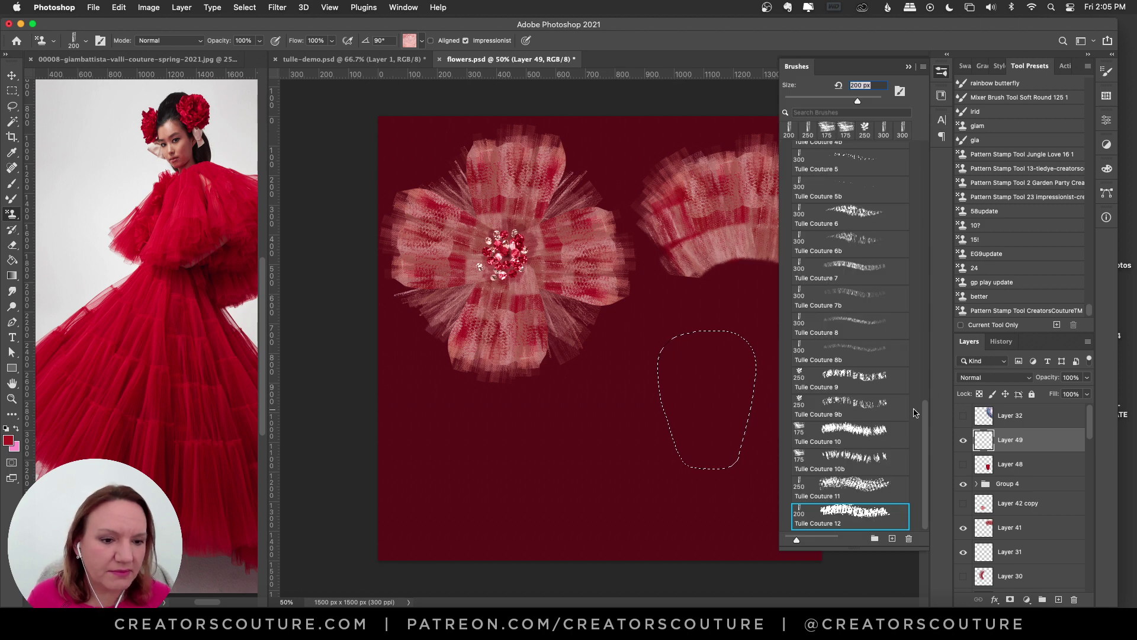
scroll(859, 355, "up", 10)
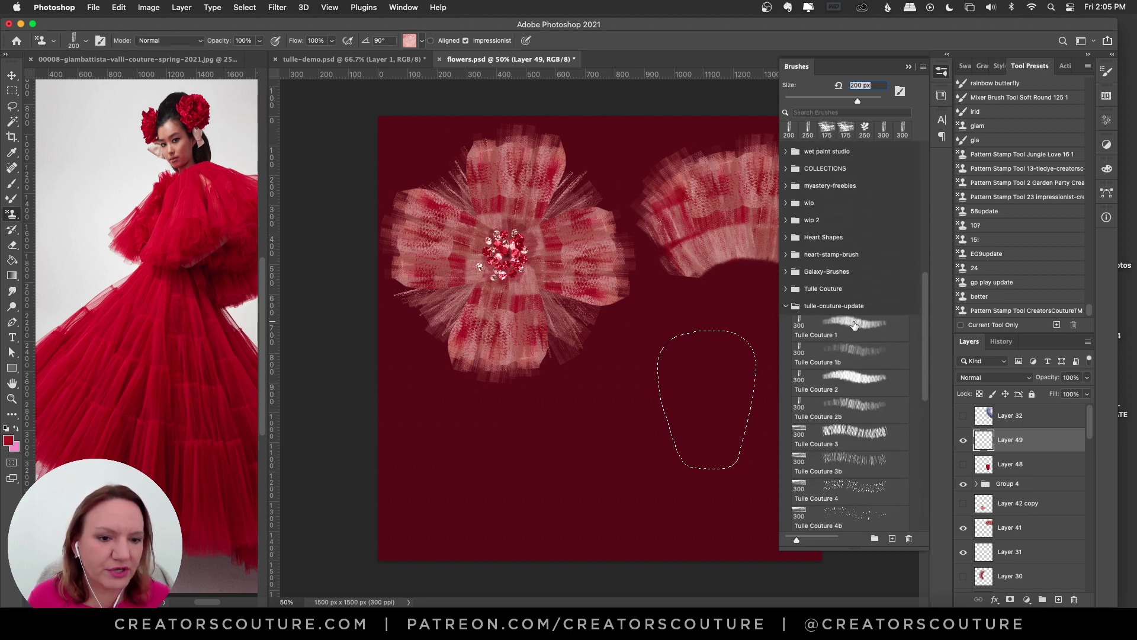
left_click(855, 324)
left_click(942, 72)
- Try a band of pale pink tulle across the petal selection with Tulle Couture 1, and undo it
left_click(409, 40)
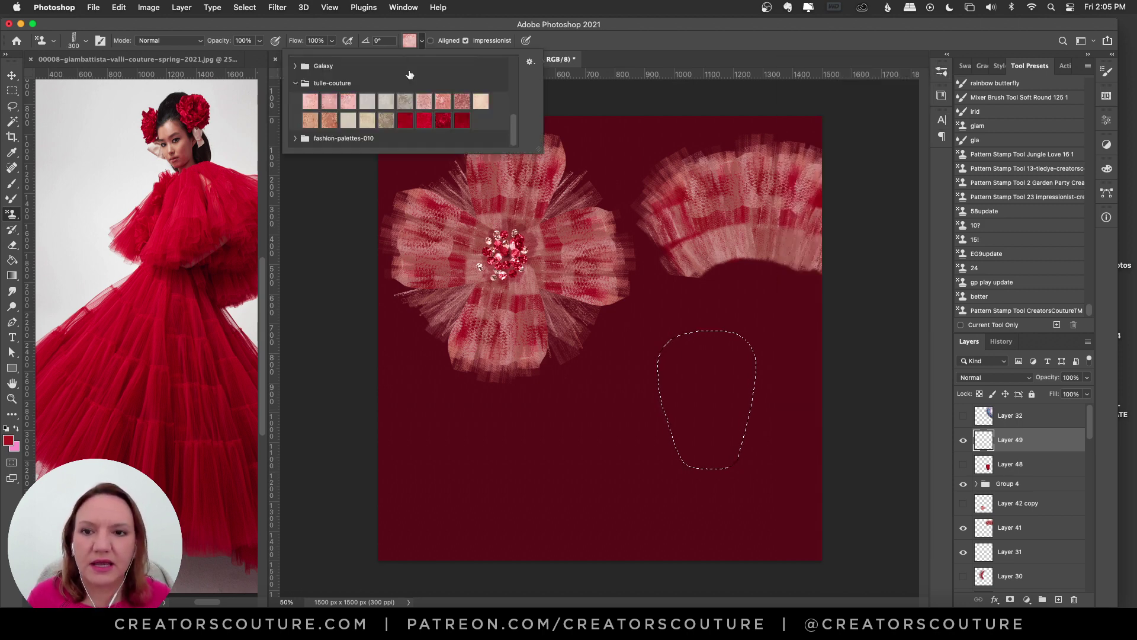
left_click(675, 415)
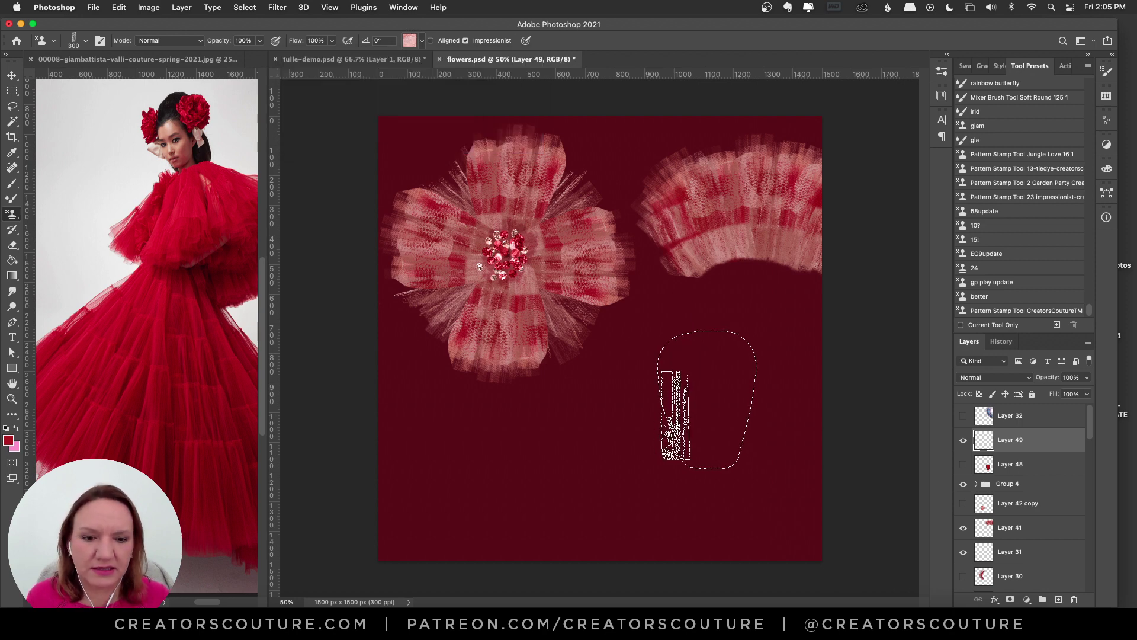
left_click_drag(675, 414, 734, 391)
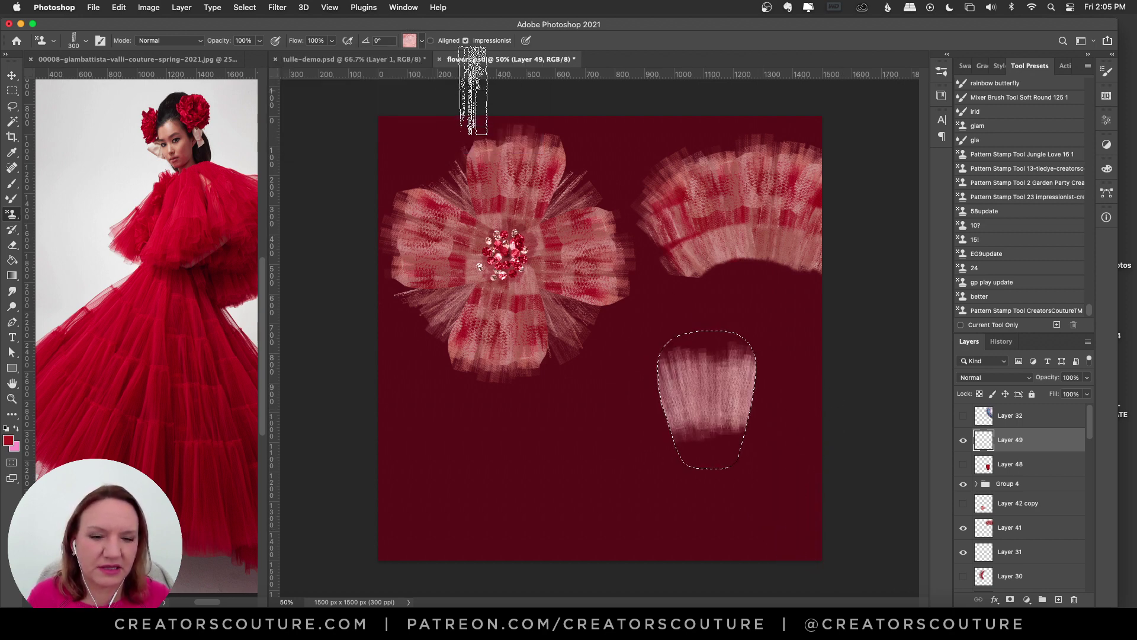
key("super+z")
- Choose a coral-pink tulle-couture swatch, and try a curved band of tulle inside the petal selection, undoing the strokes
left_click(421, 40)
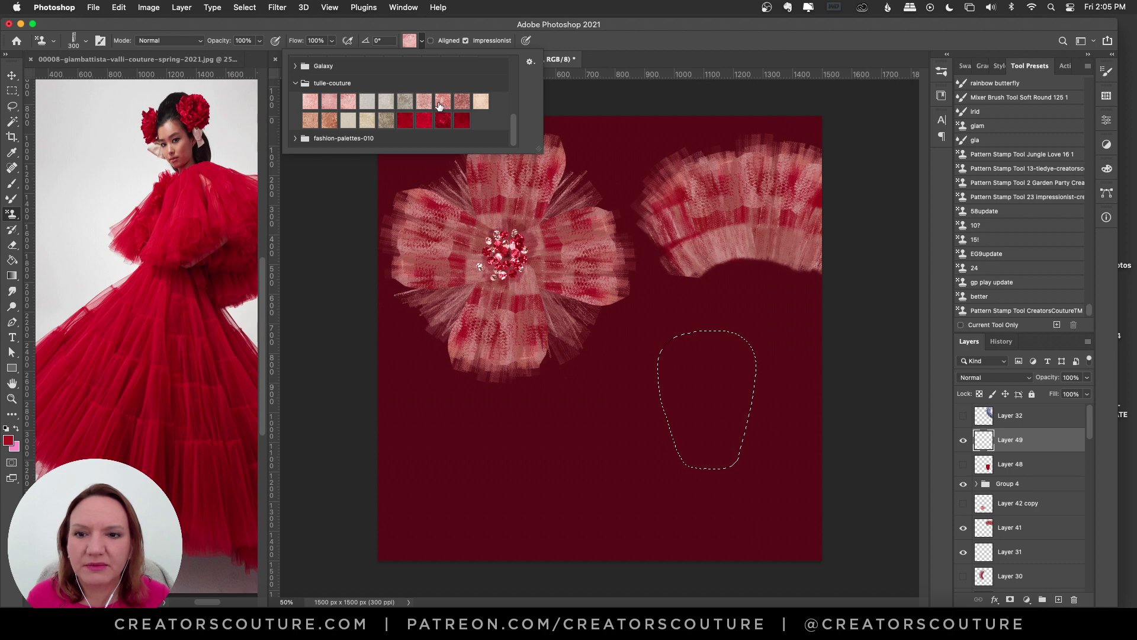
left_click(442, 104)
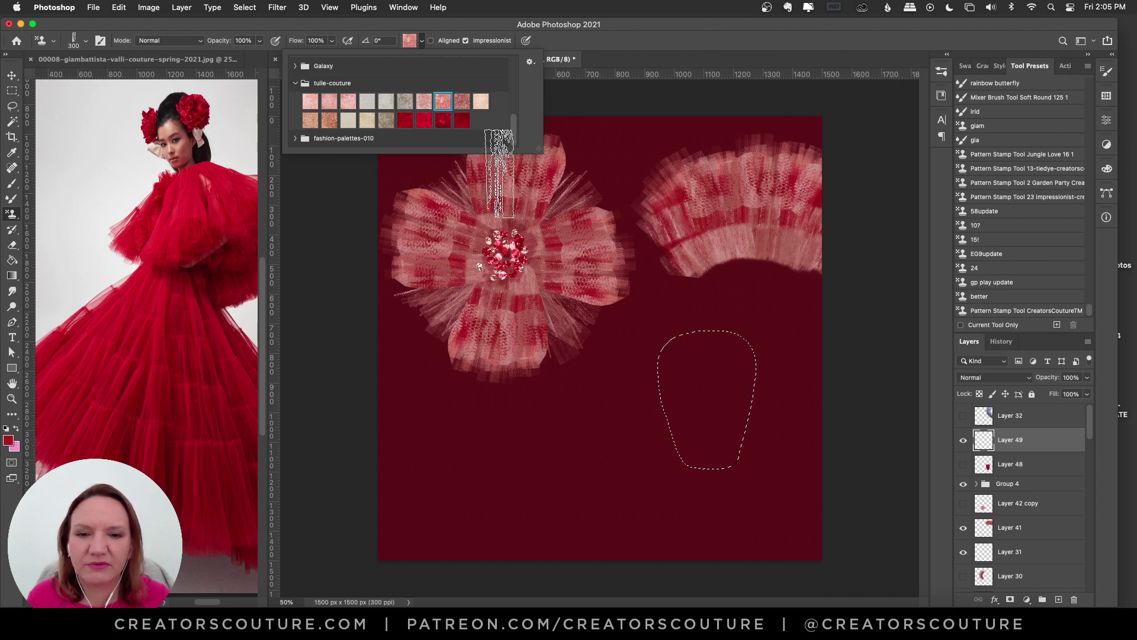
mouse_move(630, 432)
left_mouse_down()
mouse_move(817, 521)
mouse_move(717, 510)
mouse_move(705, 498)
mouse_move(712, 482)
left_mouse_up()
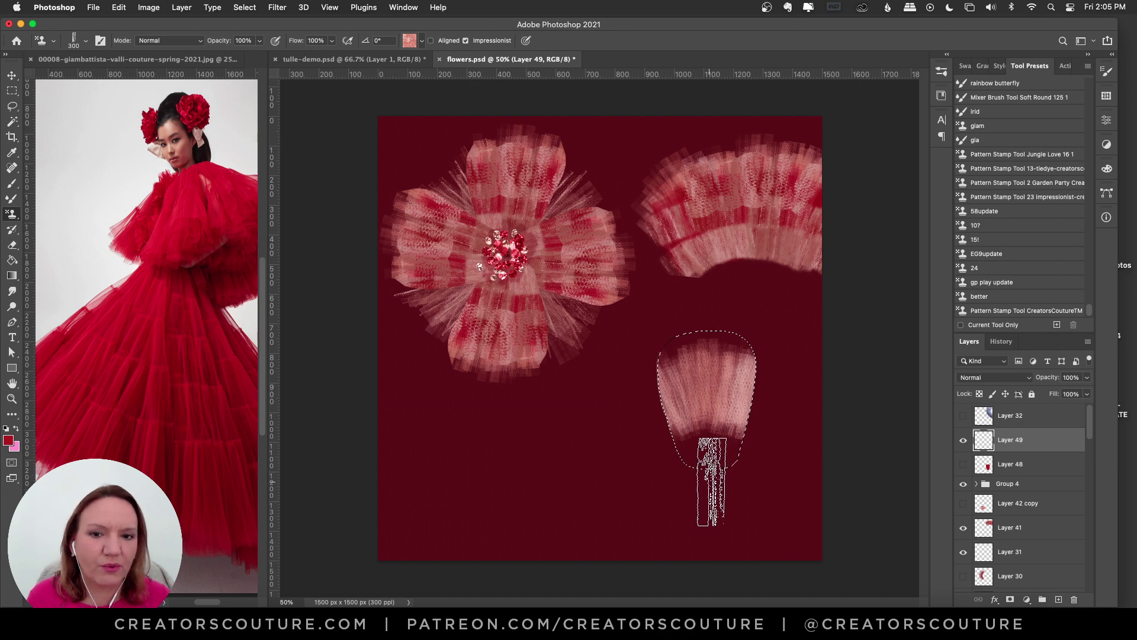
key("super+z")
key("super+z")
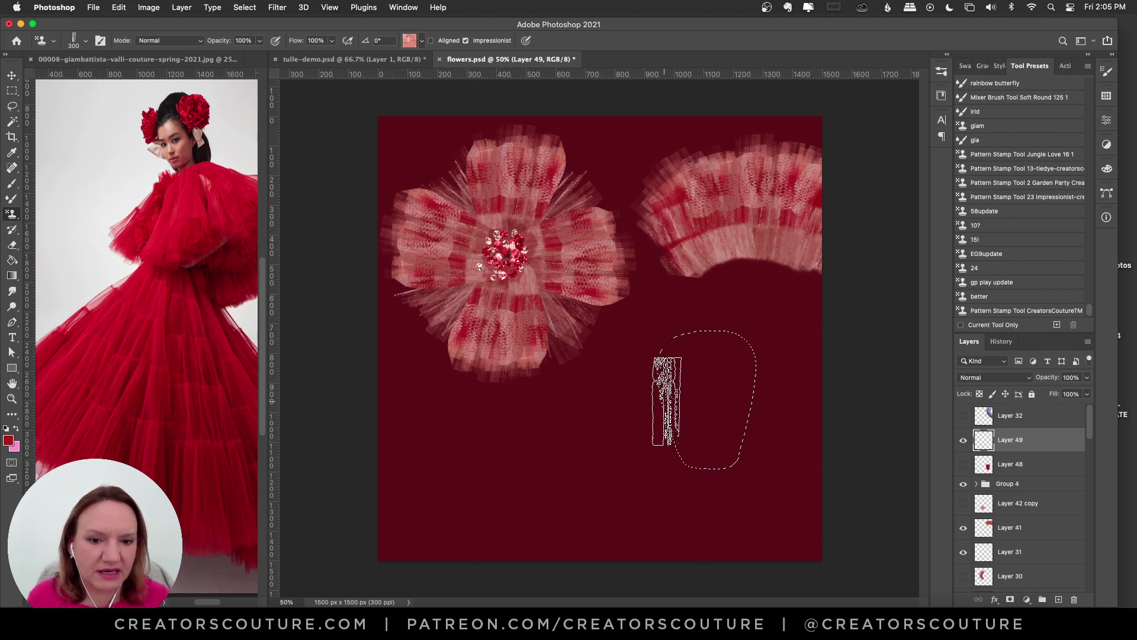
- Try strokes of coral-pink tulle inside the petal selection with the Tulle Couture 2 brush, undo them, and select Tulle Couture 3
left_click(941, 71)
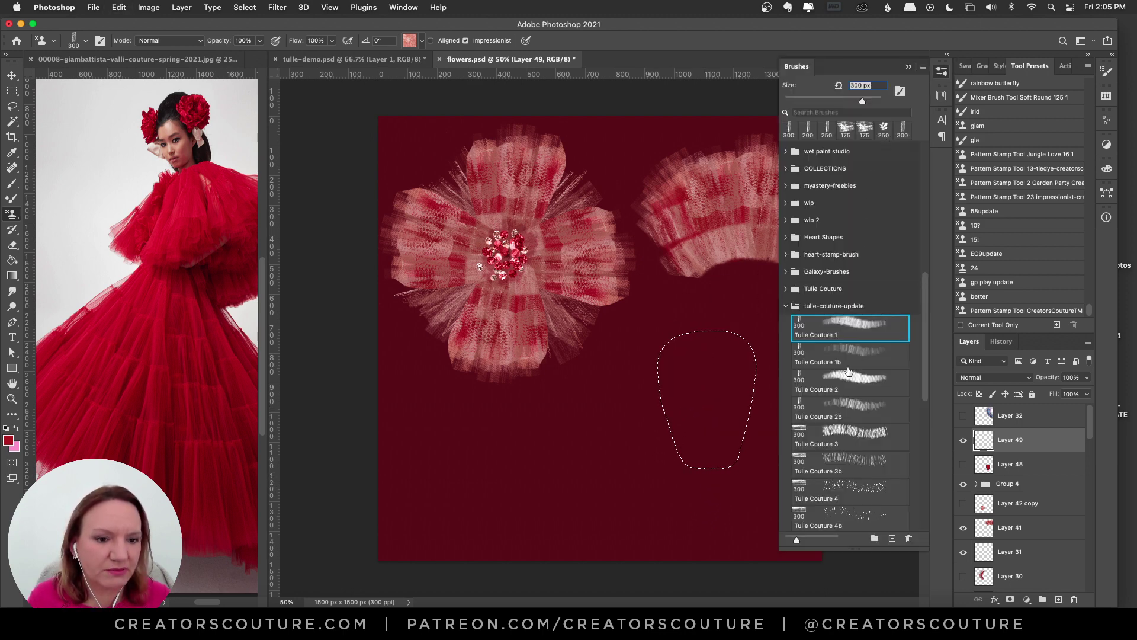
left_click(848, 379)
left_click(663, 402)
key("super+z")
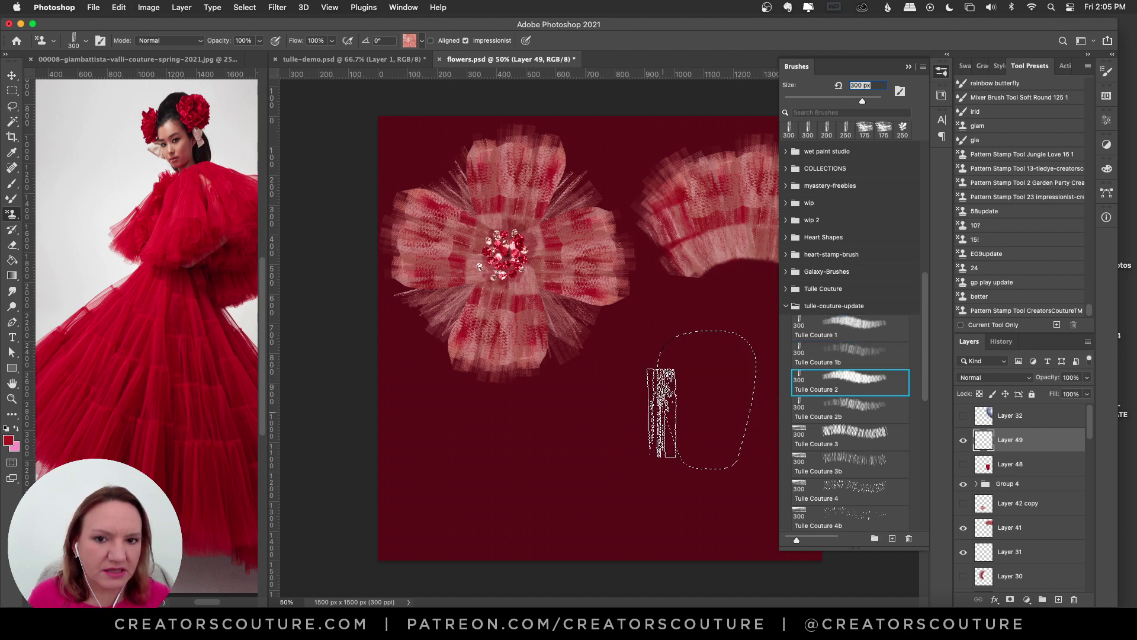
left_click(662, 413)
left_click(829, 439)
key("super+z")
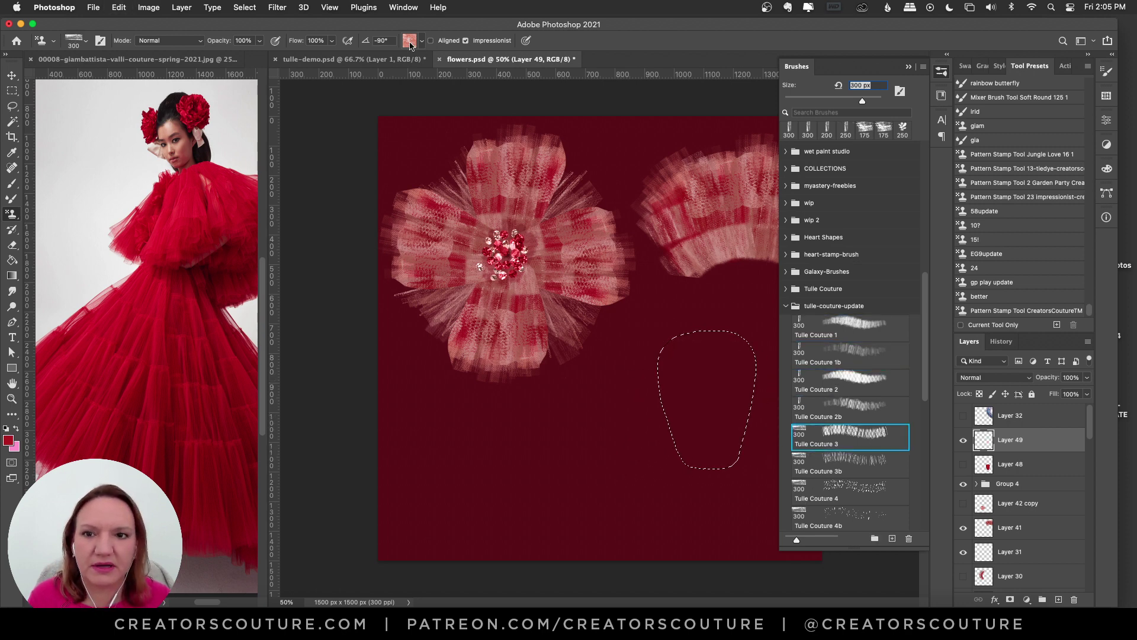
- Choose a darker rose tulle-couture swatch, try a band across the petal selection with Tulle Couture 3, and undo it
left_click(410, 40)
left_click(458, 113)
left_click_drag(635, 421, 807, 409)
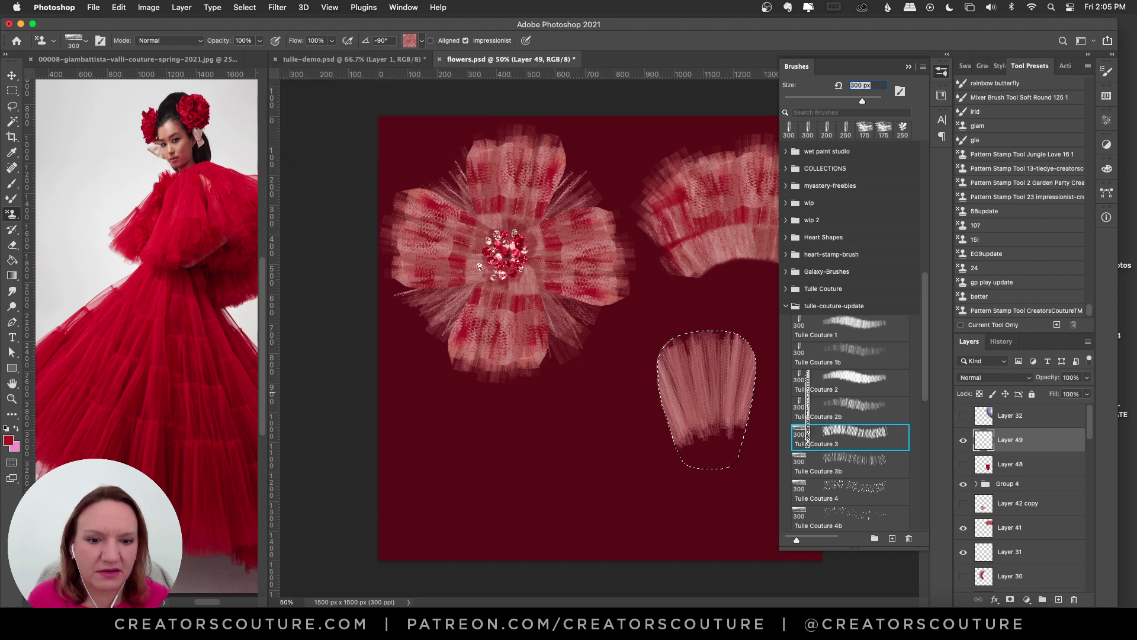
key("super+z")
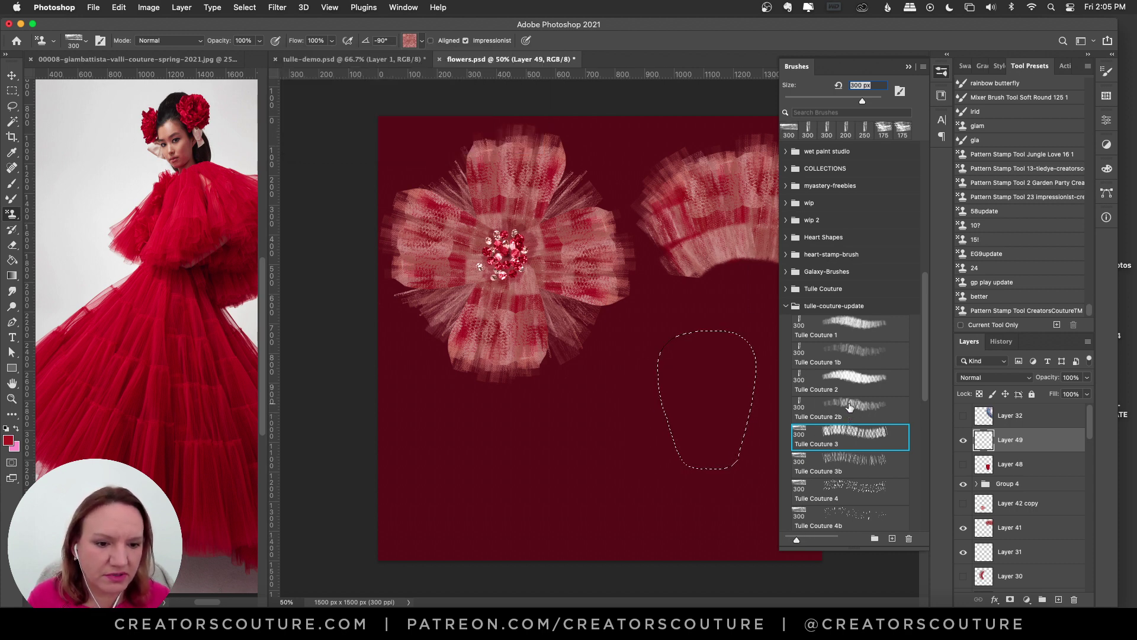
- Switch back to the Tulle Couture 2 brush and try bands of dusty-rose tulle across the petal selection, undoing each one
left_click(847, 382)
left_click(410, 40)
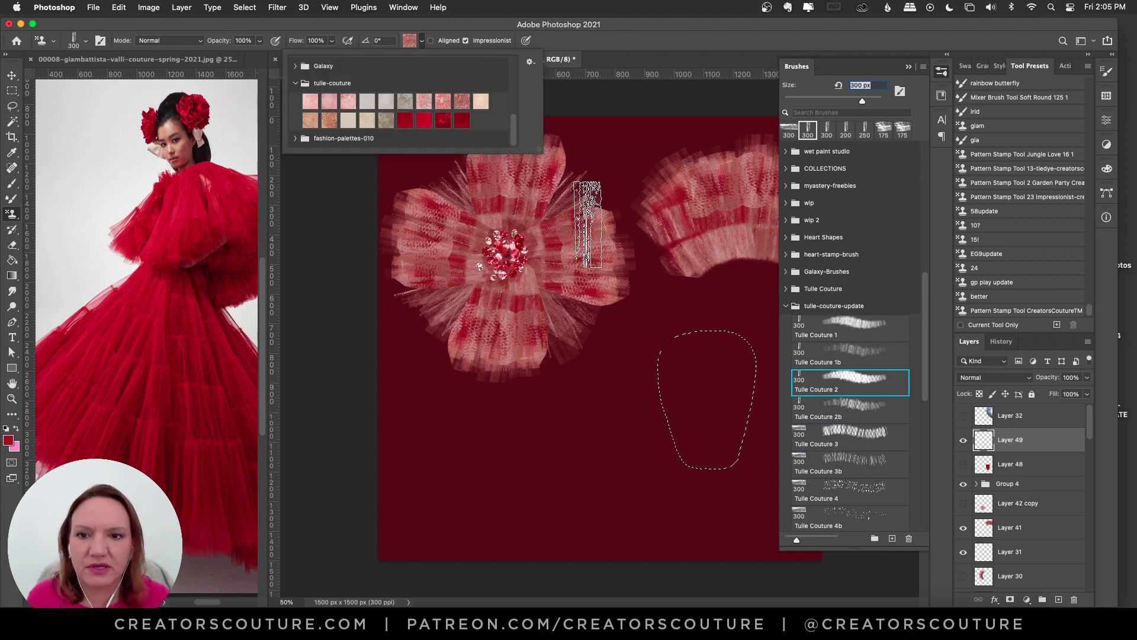
mouse_move(587, 224)
left_mouse_down()
mouse_move(687, 415)
mouse_move(768, 509)
left_mouse_up()
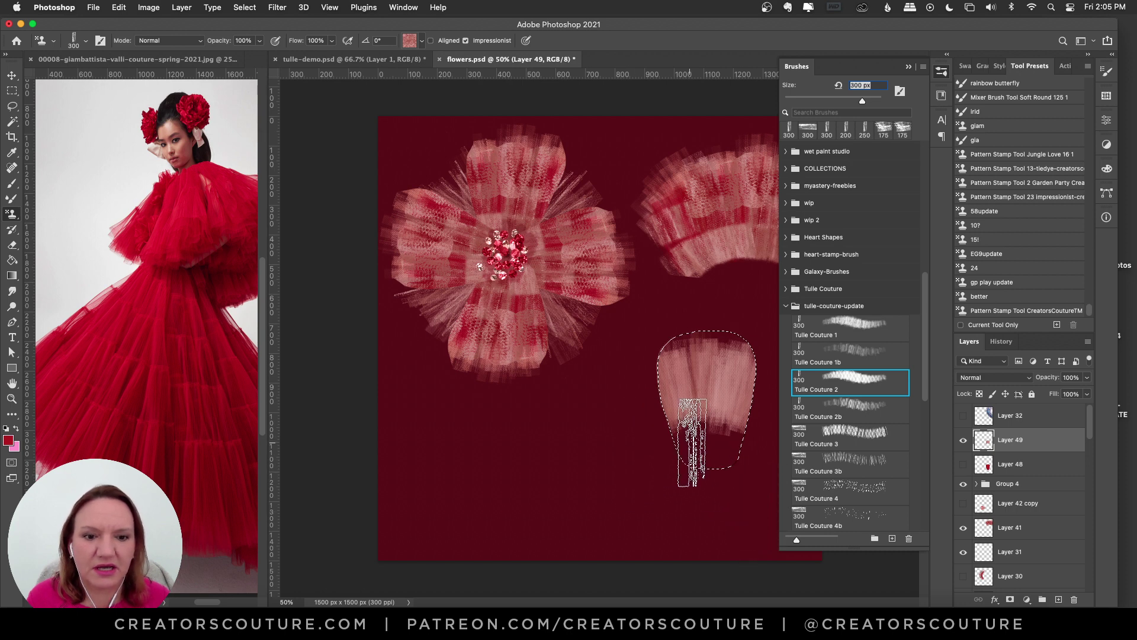
key("super+z")
left_click(410, 40)
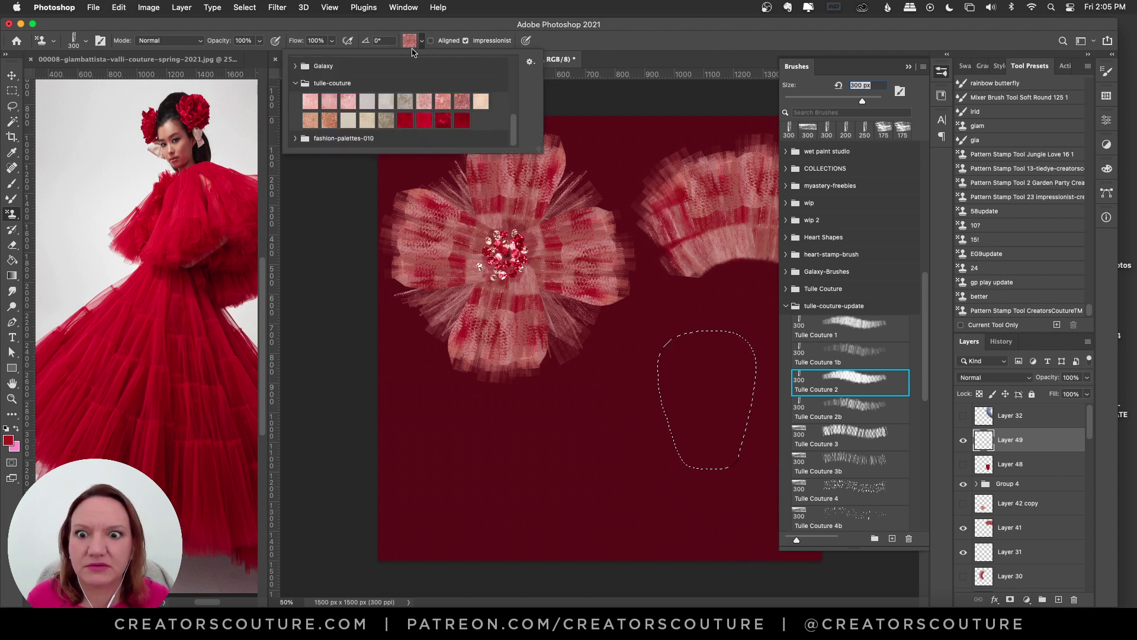
left_click(459, 104)
left_click_drag(655, 379, 773, 388)
key("super+z")
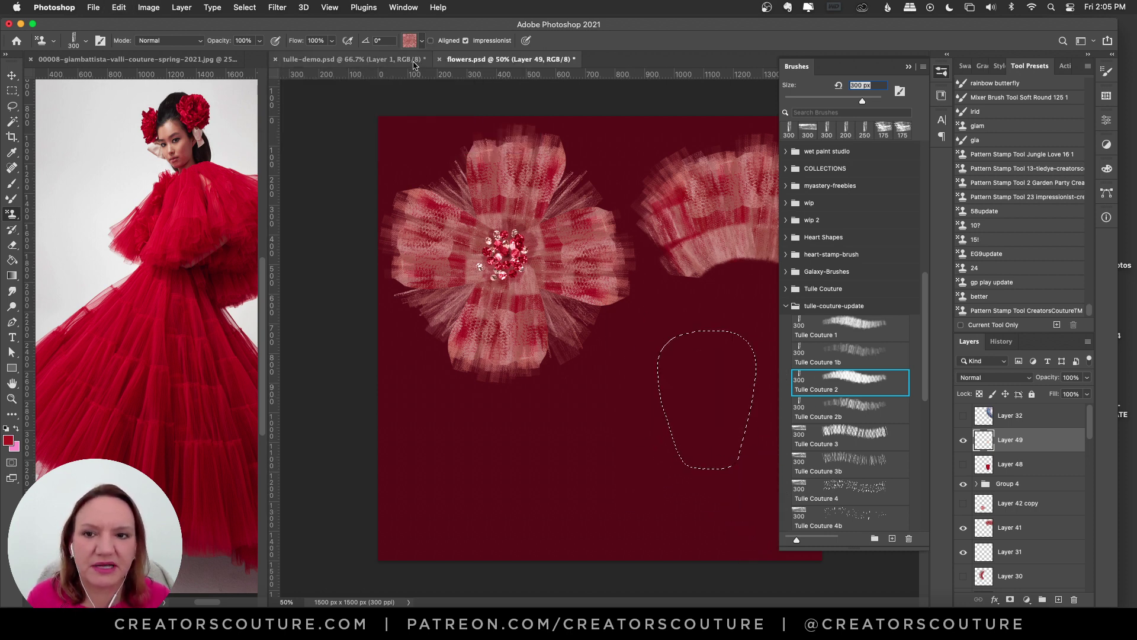
- Choose the coral-pink tulle-couture swatch and paint a band across the upper petal on Layer 49, undoing the first attempt
left_click(410, 40)
left_click(444, 103)
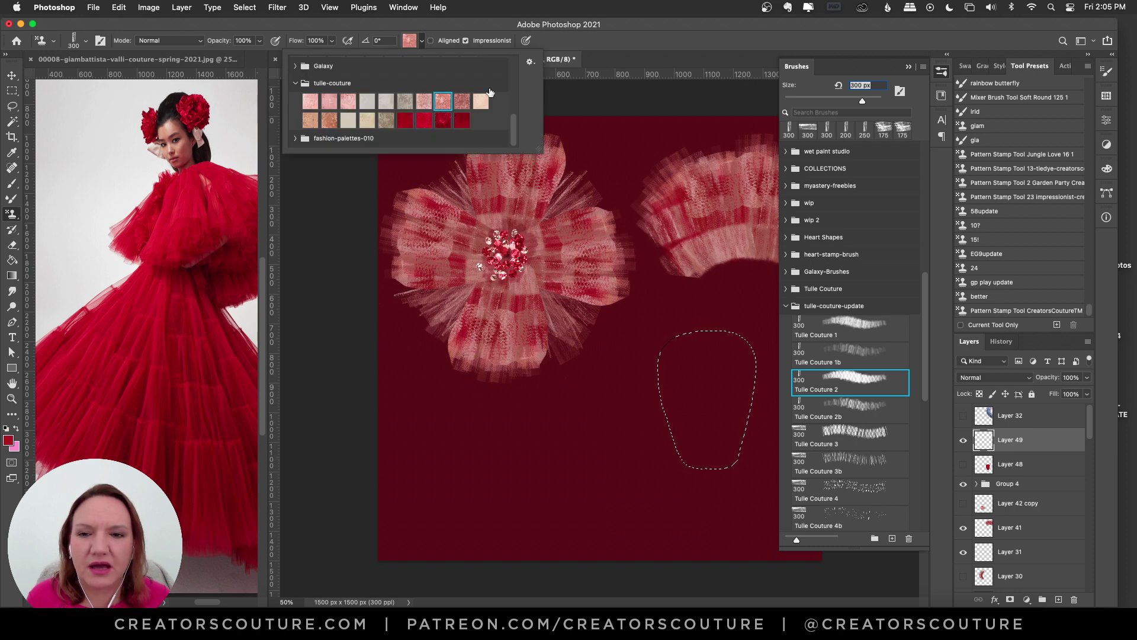
left_click(531, 62)
left_click(510, 69)
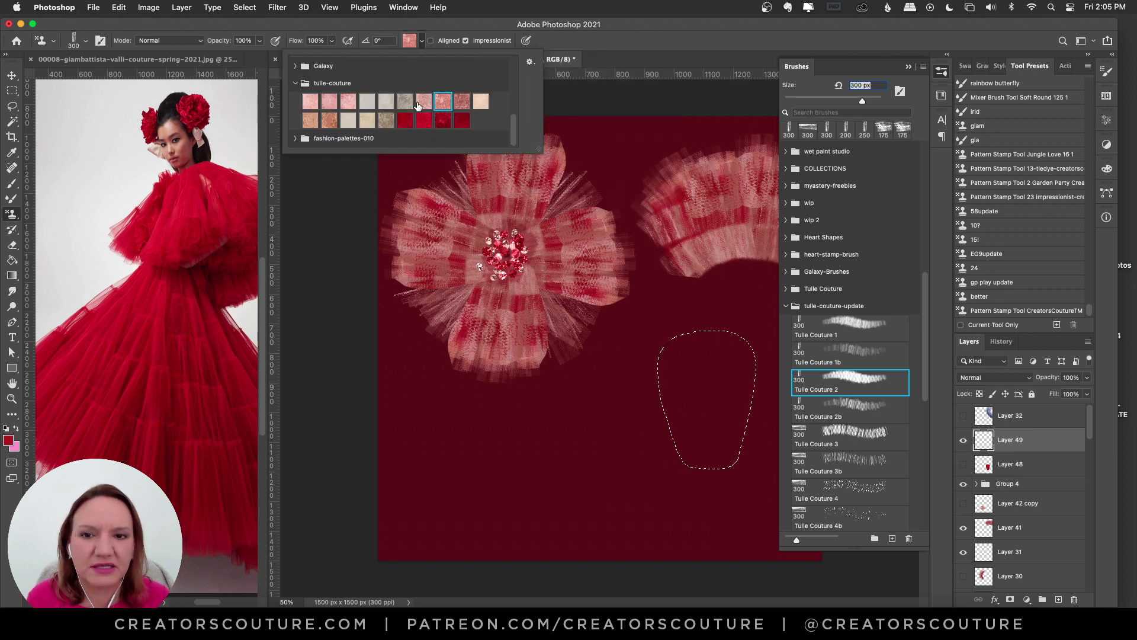
left_click(943, 70)
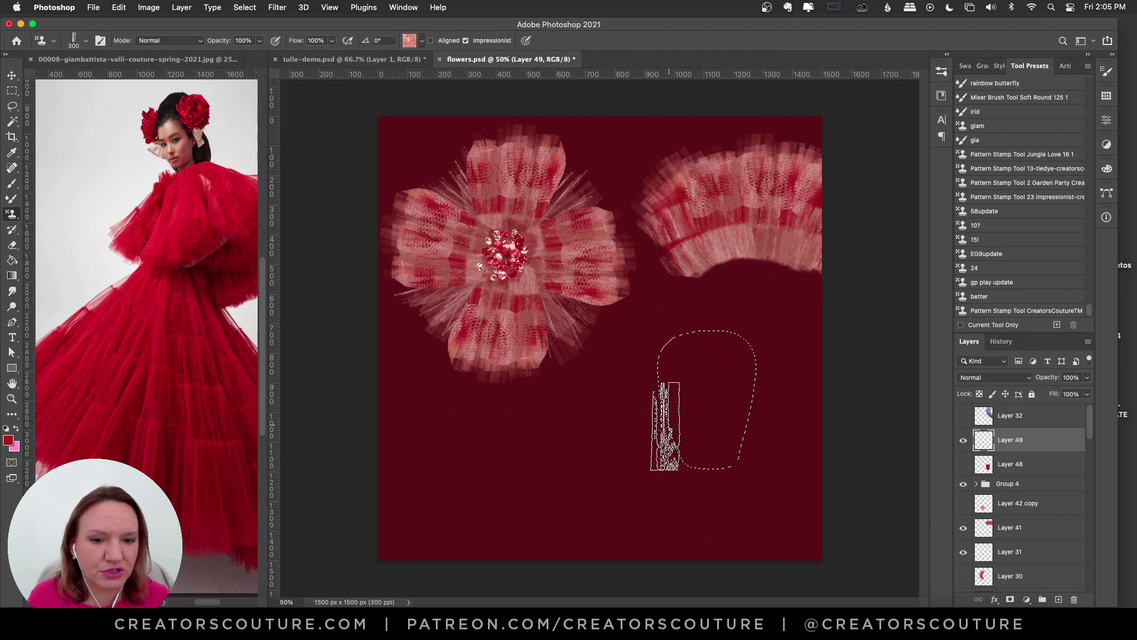
left_click_drag(630, 426, 812, 508)
key("super+z")
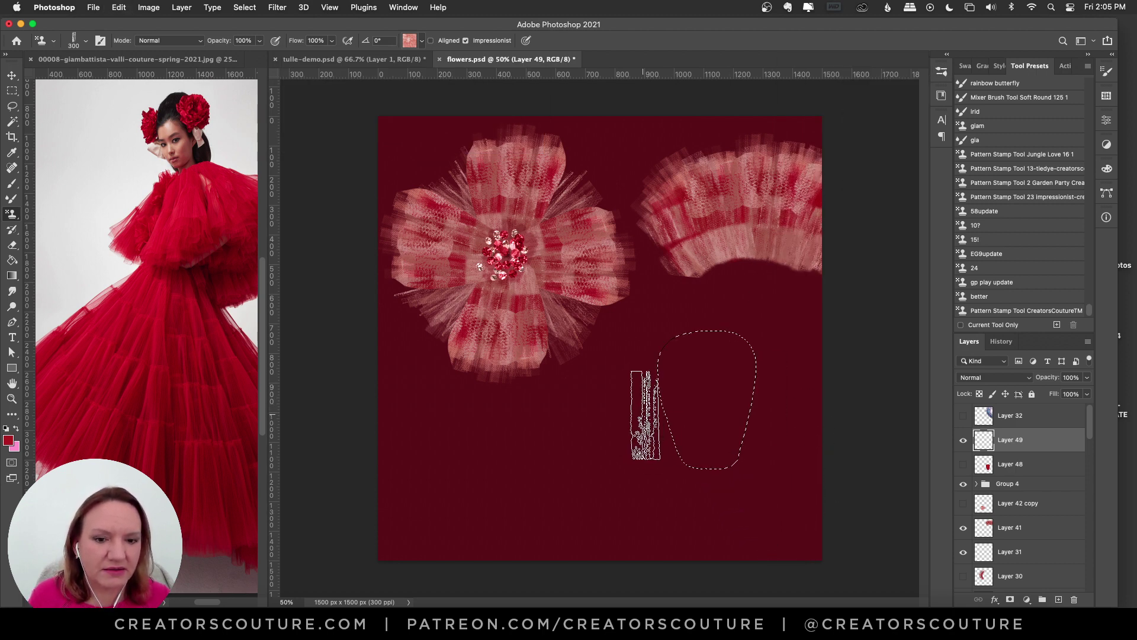
left_click_drag(634, 419, 800, 482)
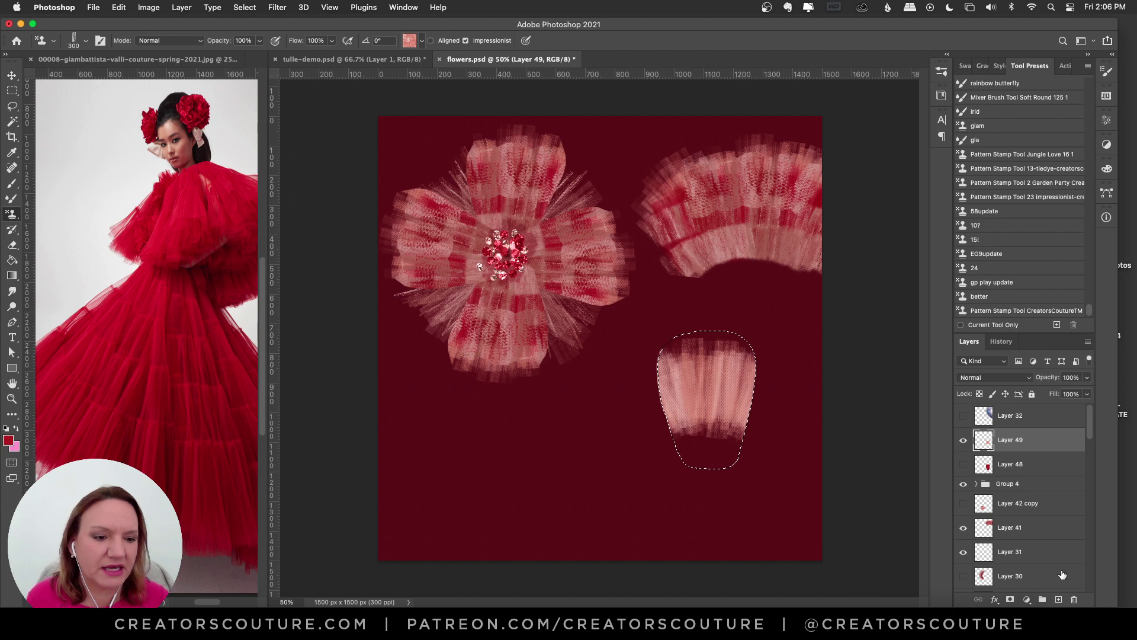
- Add a new layer above Layer 49 and choose the first deep red tulle-couture swatch for the Tulle Couture 2 brush
left_click(1063, 599)
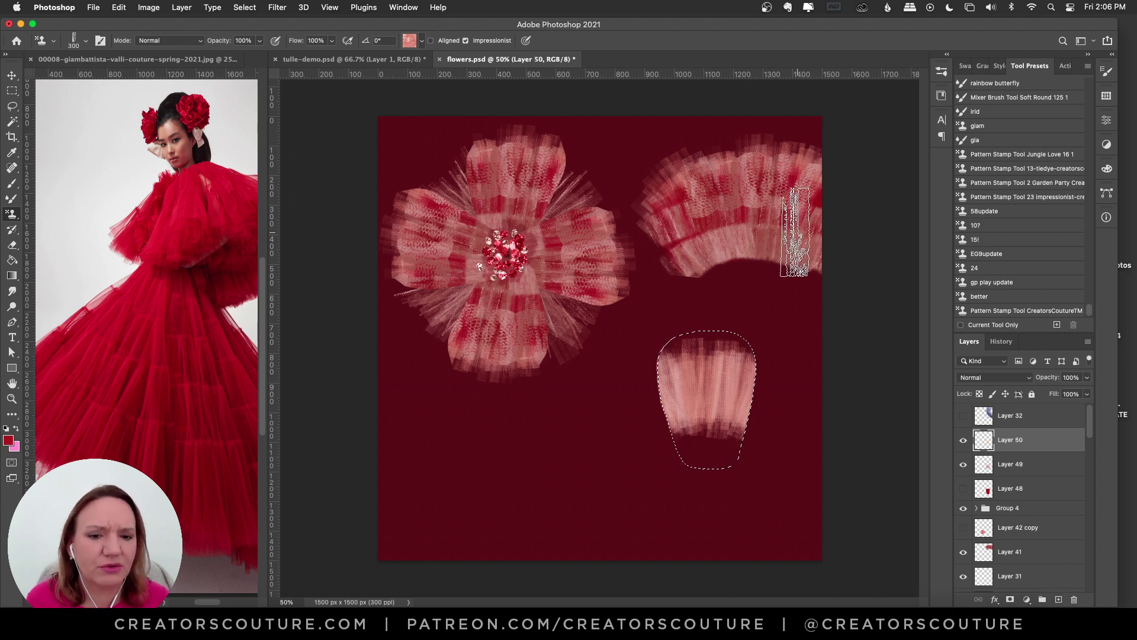
left_click(942, 71)
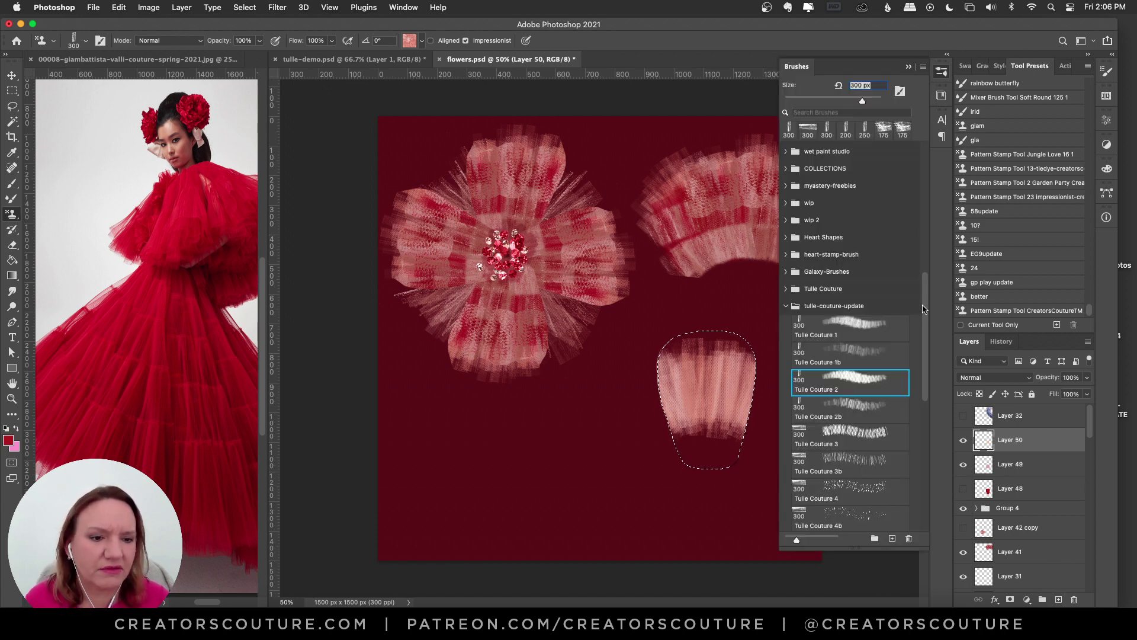
scroll(924, 340, "down", 3)
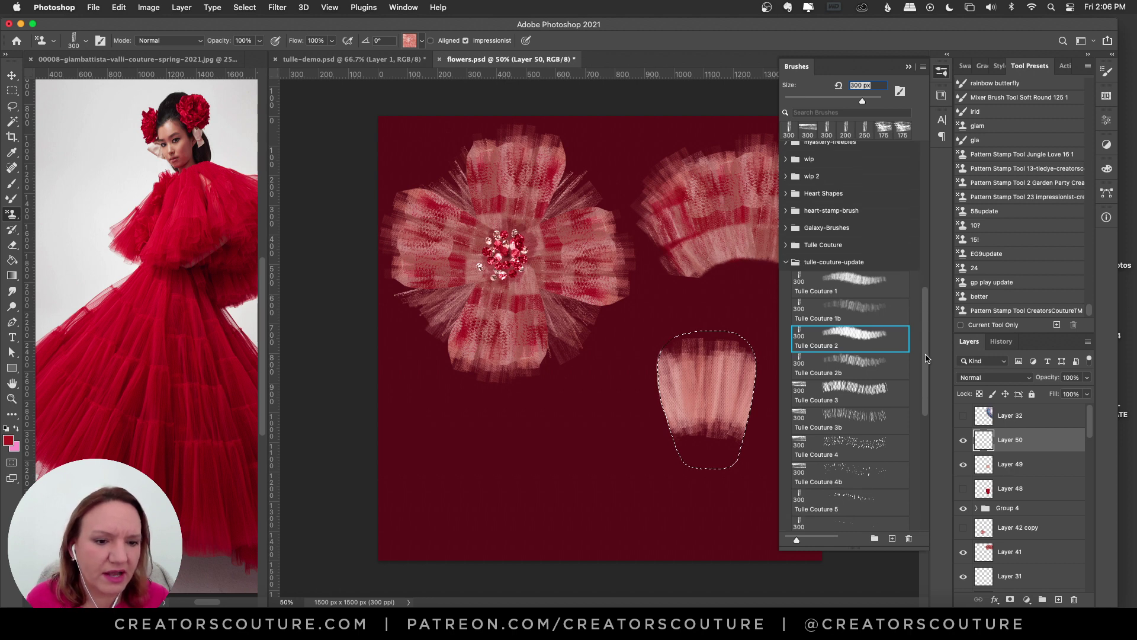
left_click(409, 40)
left_click(442, 120)
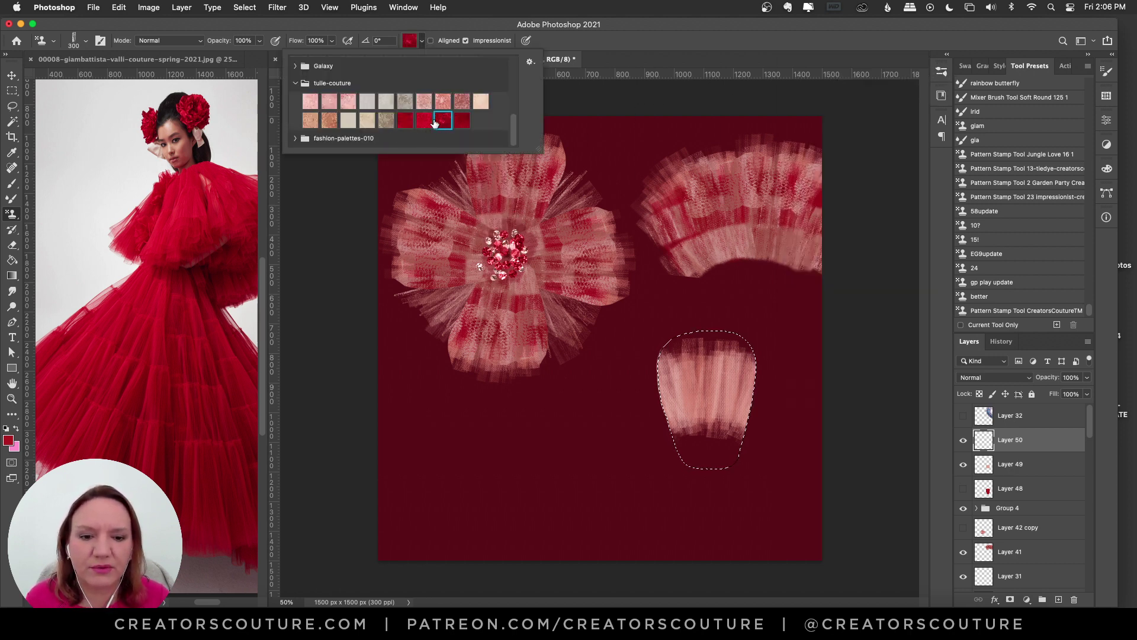
left_click(406, 122)
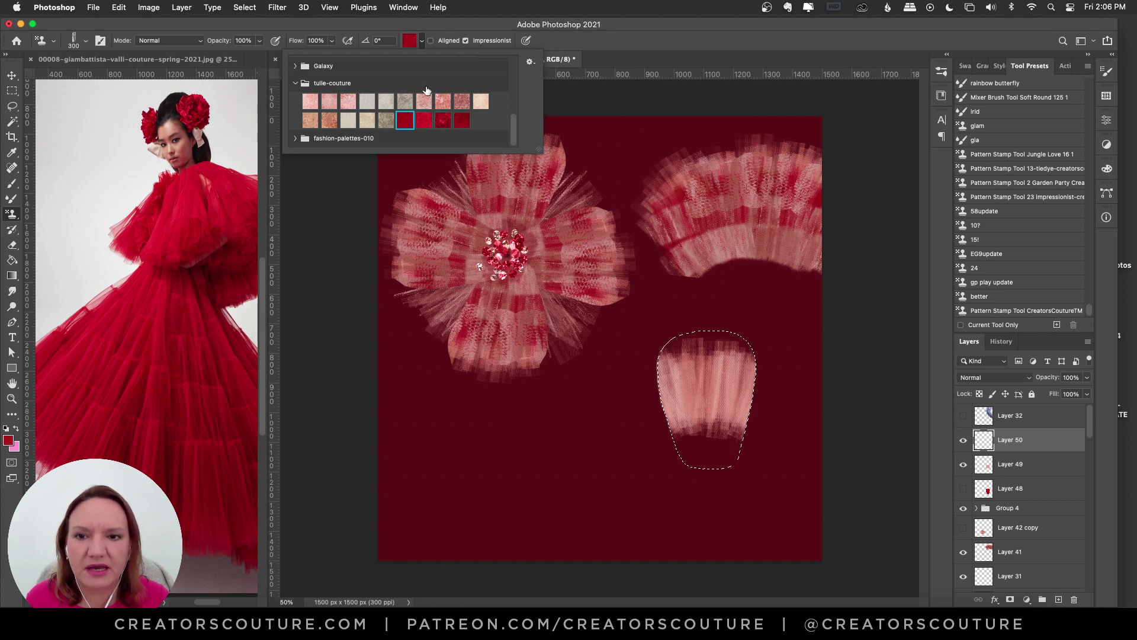
left_click(444, 27)
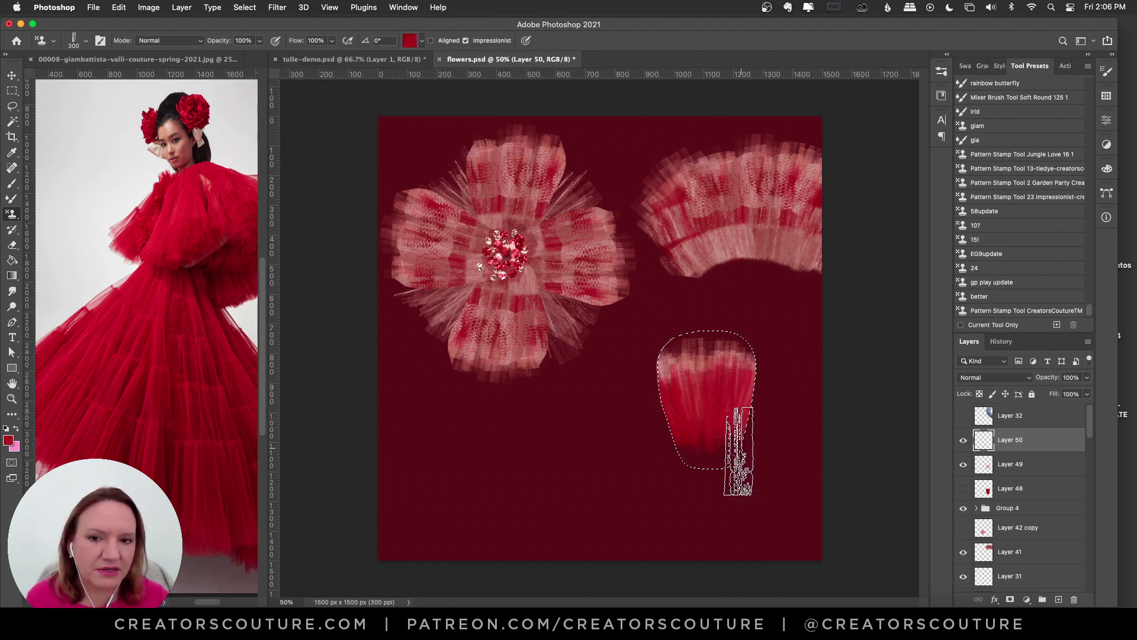
- Undo the first red strokes and repaint deep red tulle over the petal from its middle down to its base
key("super+z")
key("super+z")
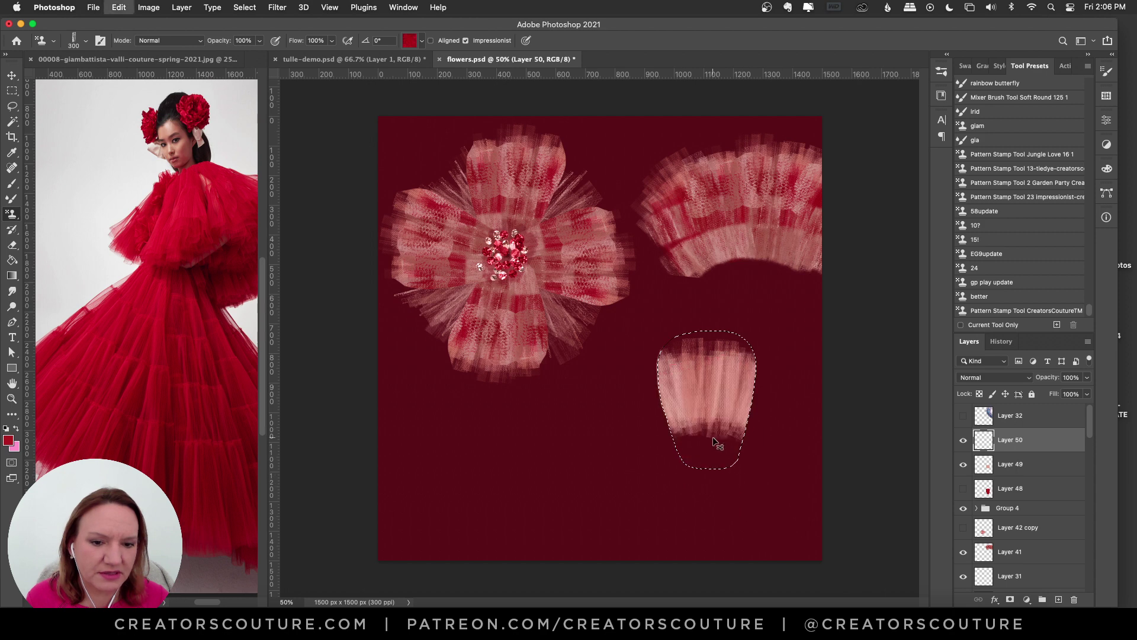
key("super+z")
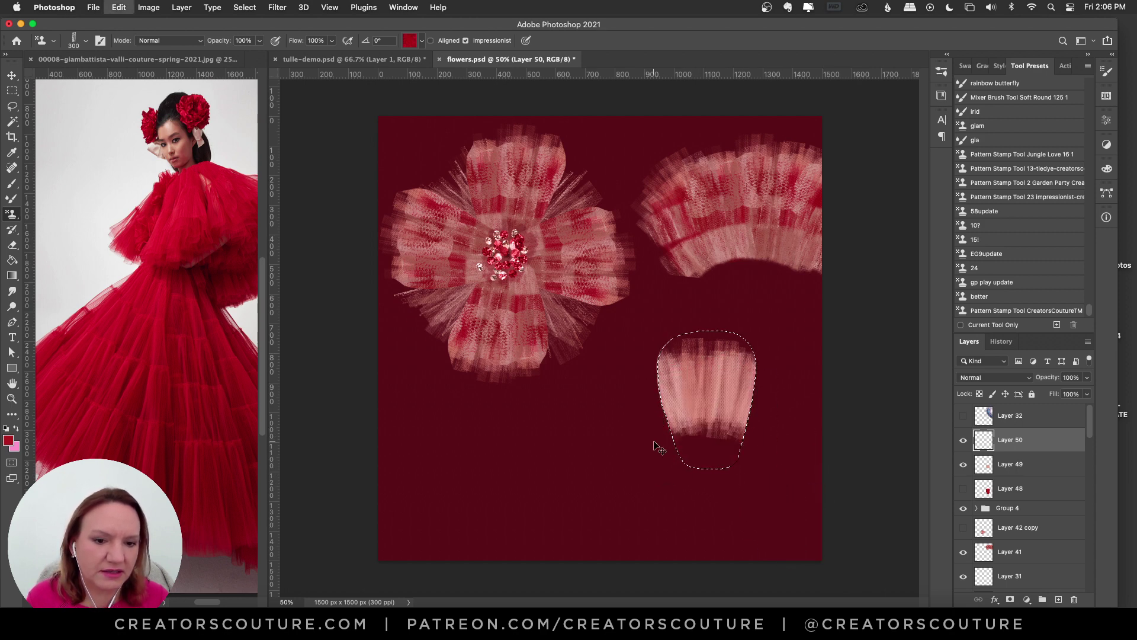
key("super+shift+z")
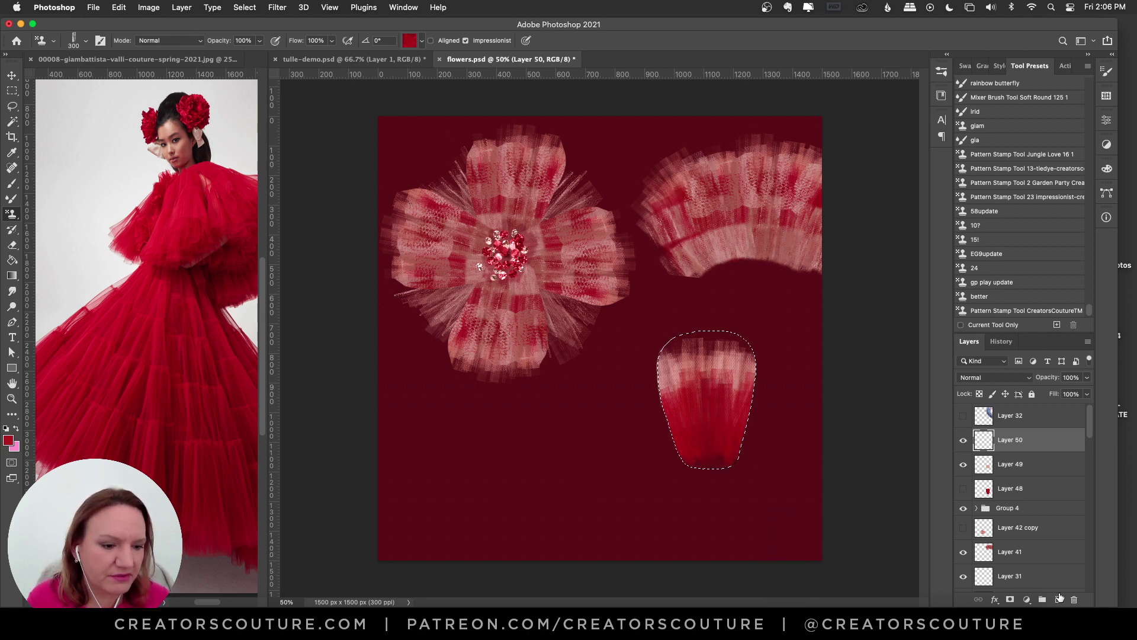
- Add a new layer above the red tulle and select the Tulle Couture 8 brush with a pale pink tulle-couture swatch
left_click(1060, 601)
left_click(941, 71)
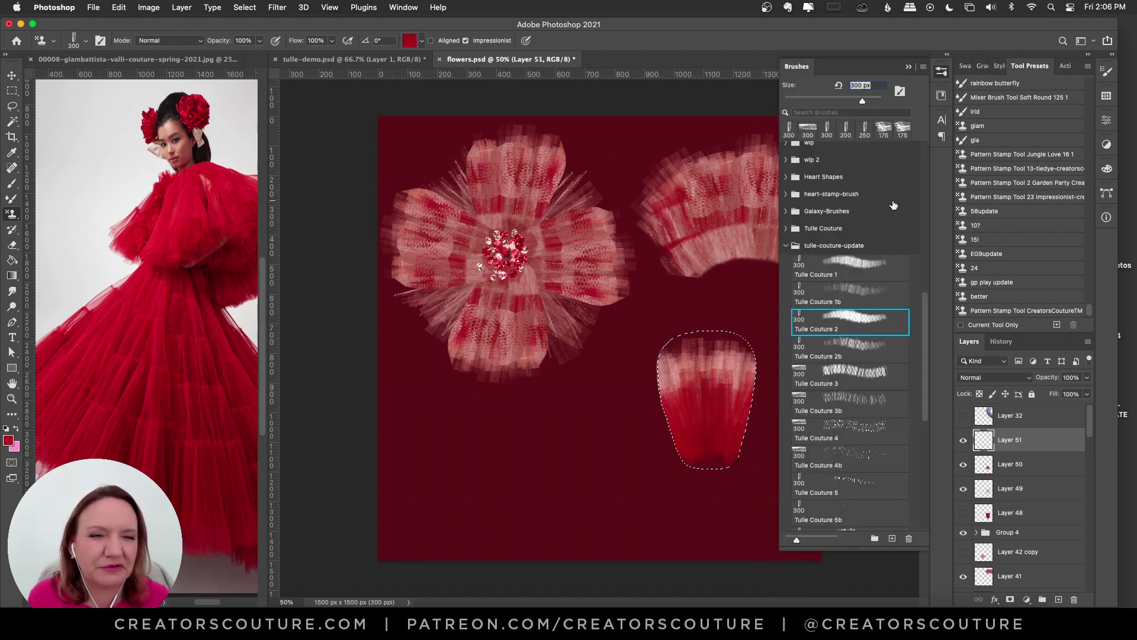
left_click_drag(924, 369, 915, 457)
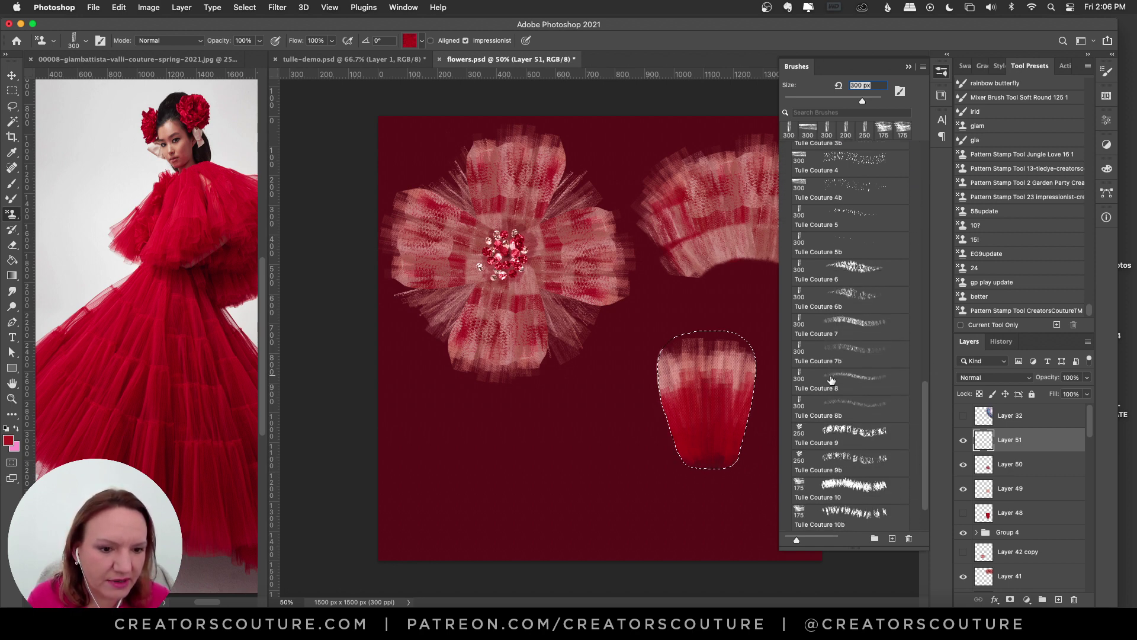
left_click(832, 380)
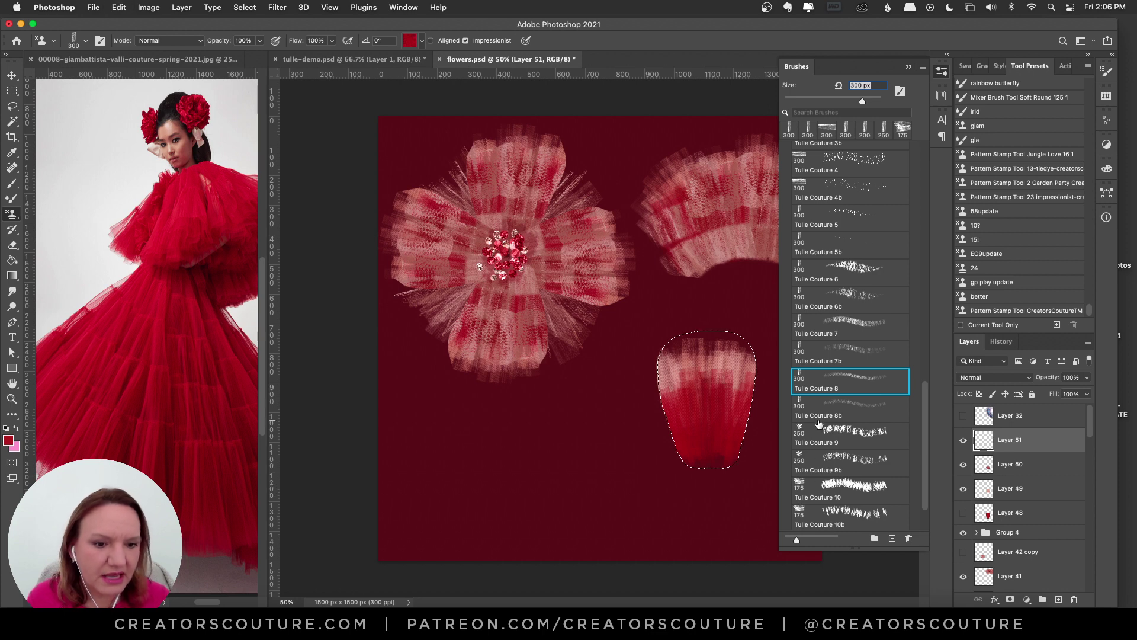
left_click(406, 43)
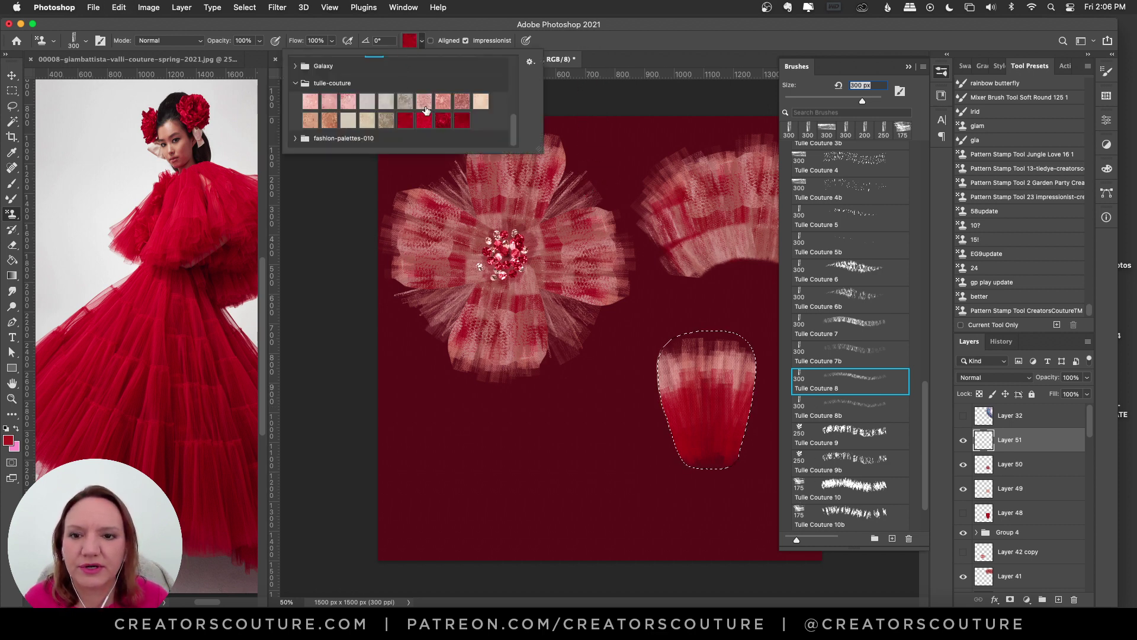
left_click(349, 102)
- Paint a band of pale pink tulle across the petal's base with Tulle Couture 8, undoing the misplaced strokes
left_click_drag(679, 420, 722, 426)
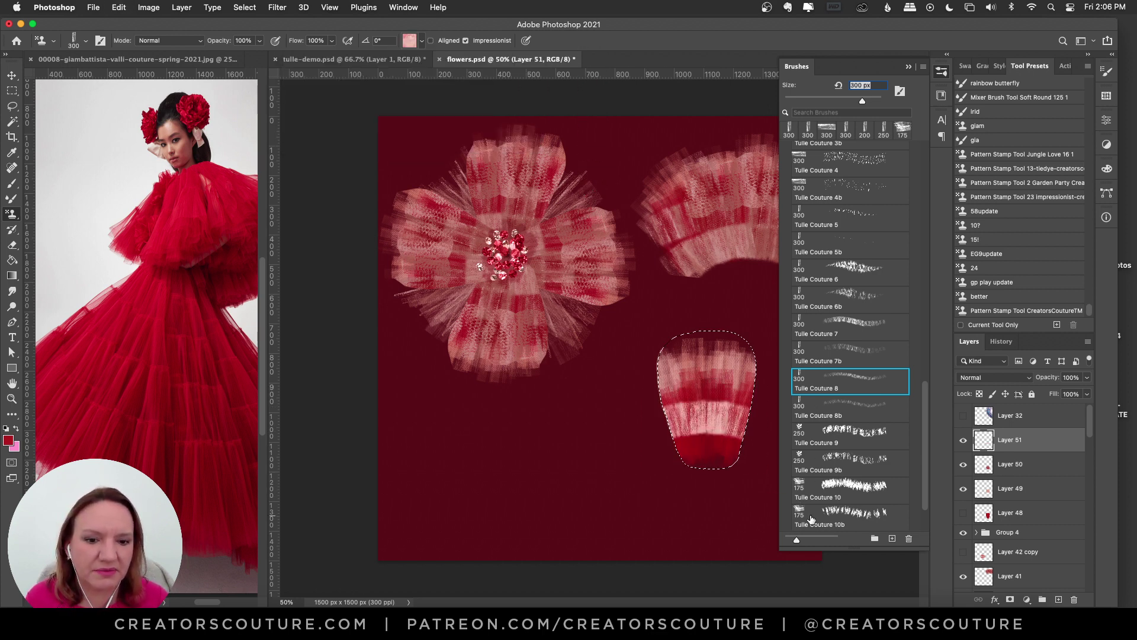
left_click(941, 71)
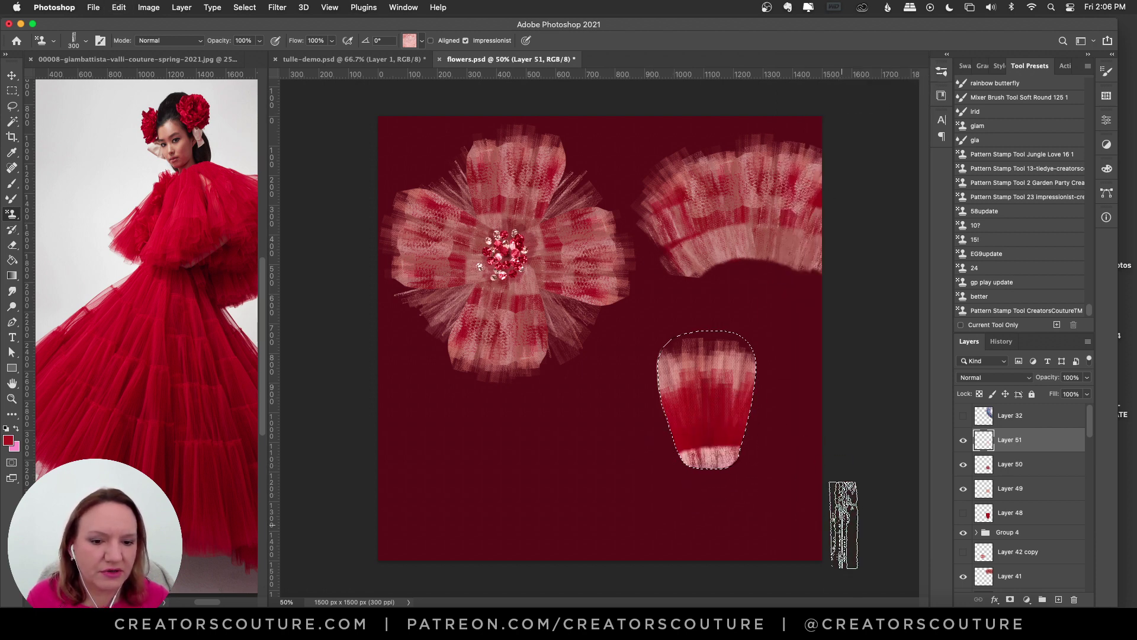
mouse_move(845, 508)
left_mouse_down()
mouse_move(835, 592)
mouse_move(697, 477)
mouse_move(658, 479)
mouse_move(695, 455)
mouse_move(830, 514)
mouse_move(802, 574)
mouse_move(708, 525)
mouse_move(667, 471)
mouse_move(802, 513)
left_mouse_up()
key("super+z")
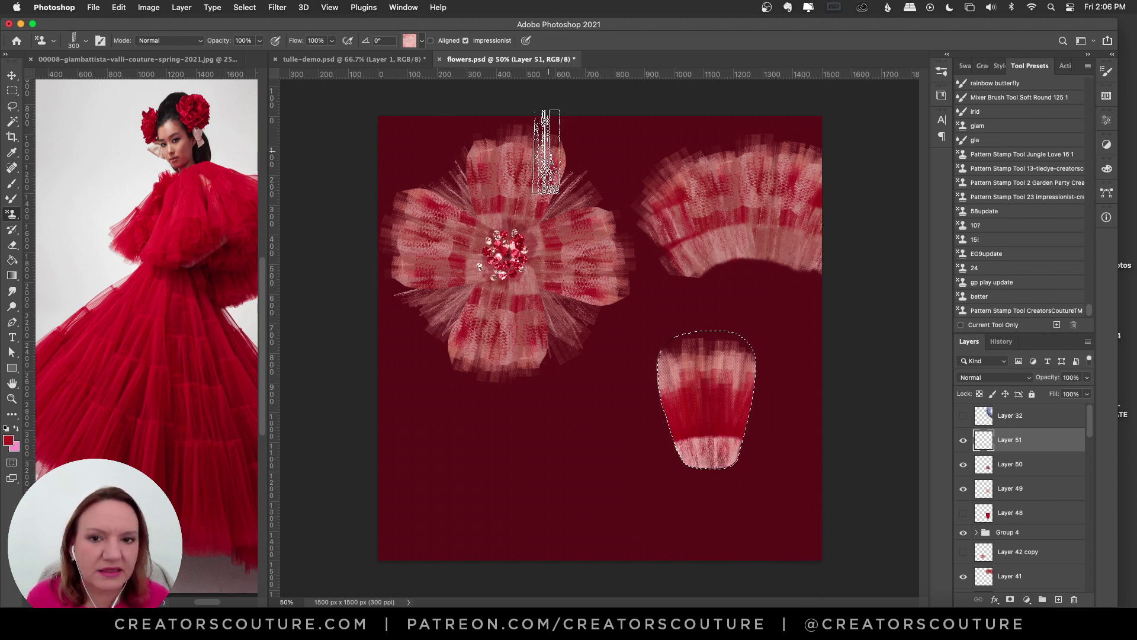
- Paint a narrower pale pink band across the petal's middle with Tulle Couture 8b at 200 px, and add a new layer above
left_click(940, 77)
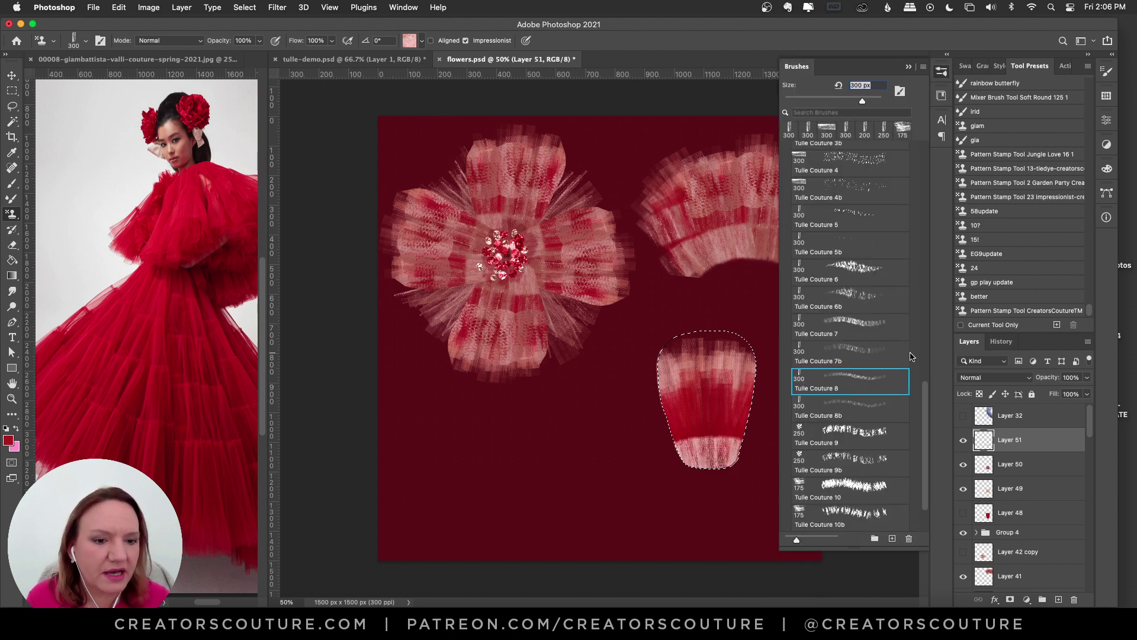
left_click(848, 416)
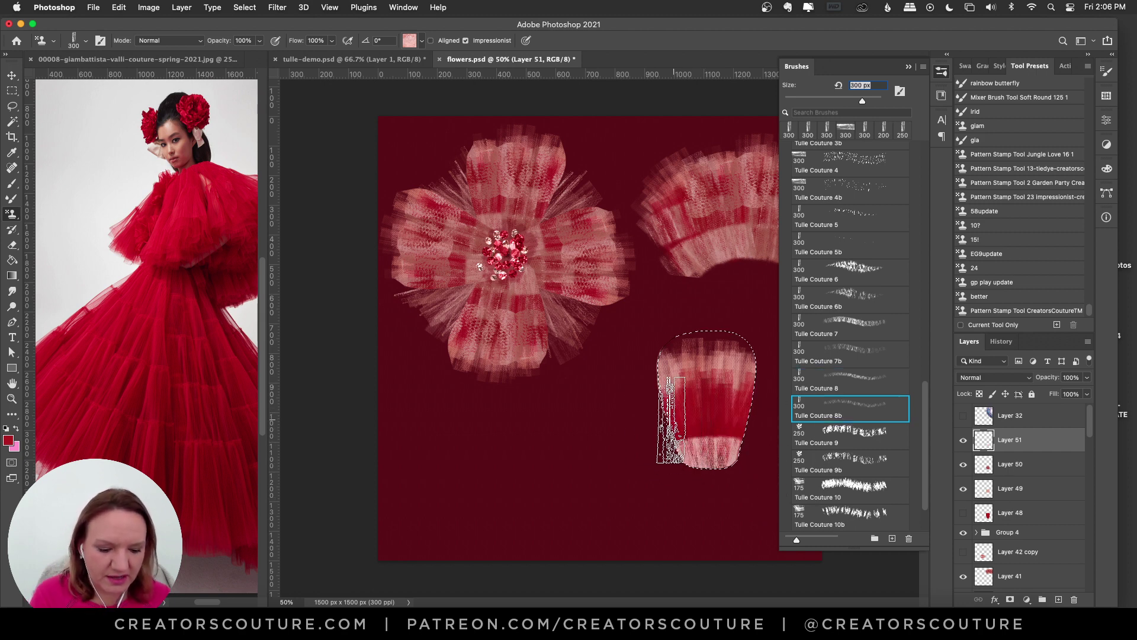
key("bracketleft")
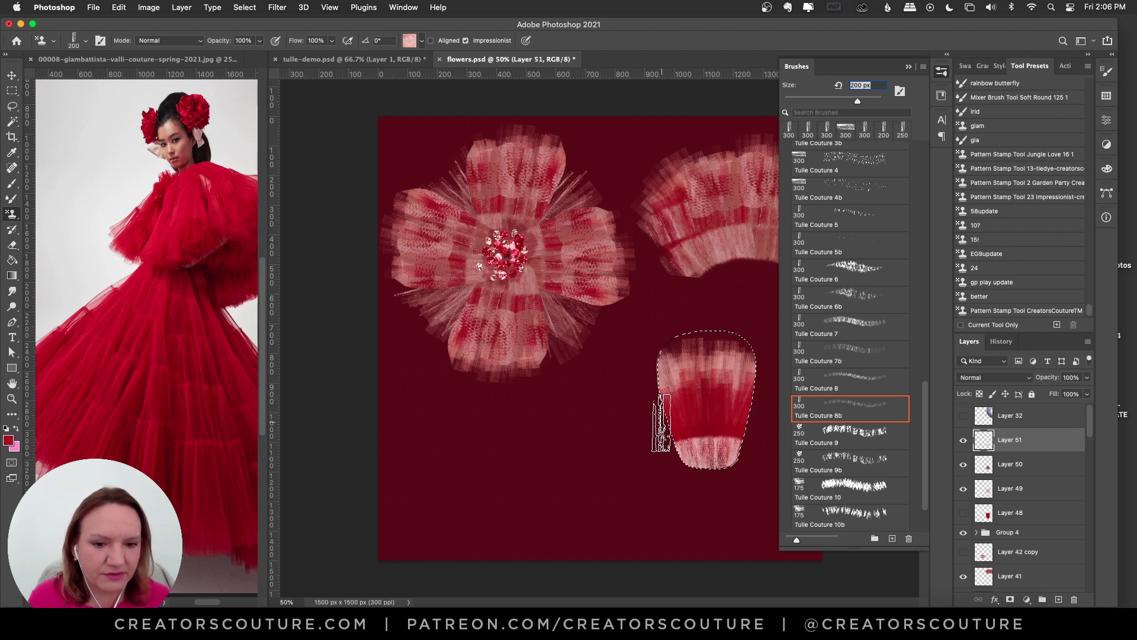
left_click_drag(750, 524, 684, 432)
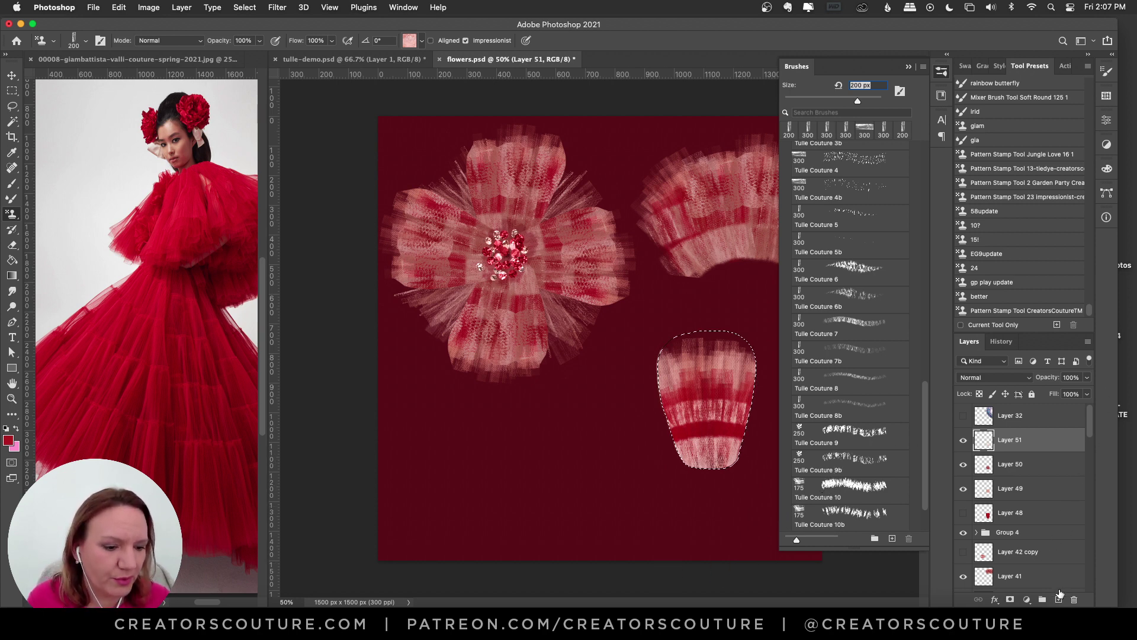
left_click(1059, 599)
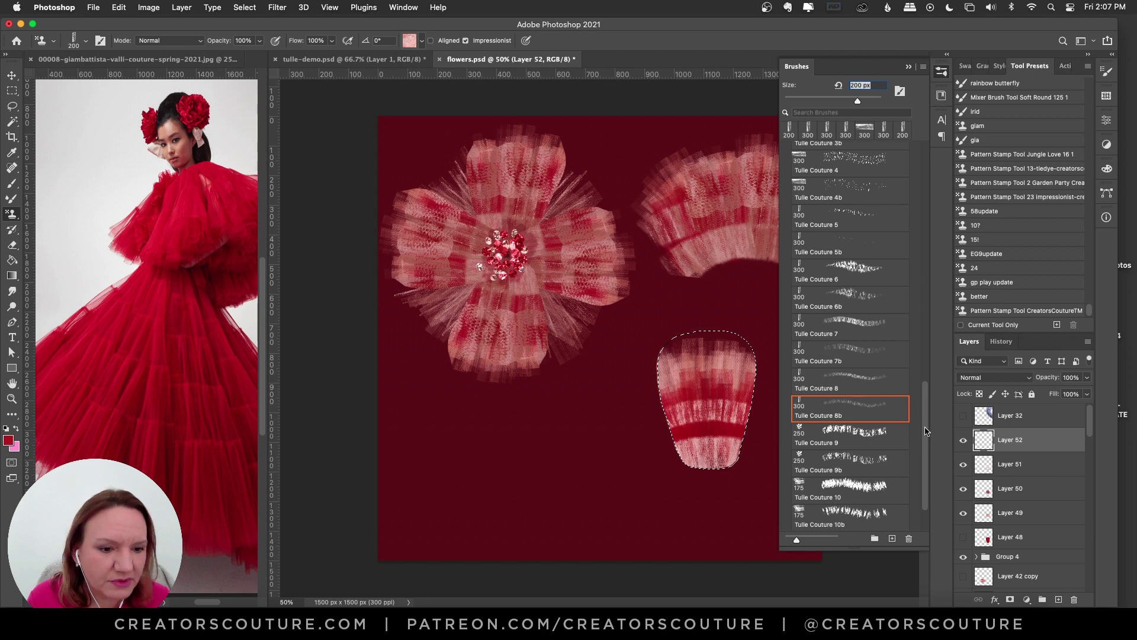
- Paint a lacy pink tulle band across the petal's middle with the Tulle Couture 9 brush at 175 px
scroll(927, 430, "down", 2)
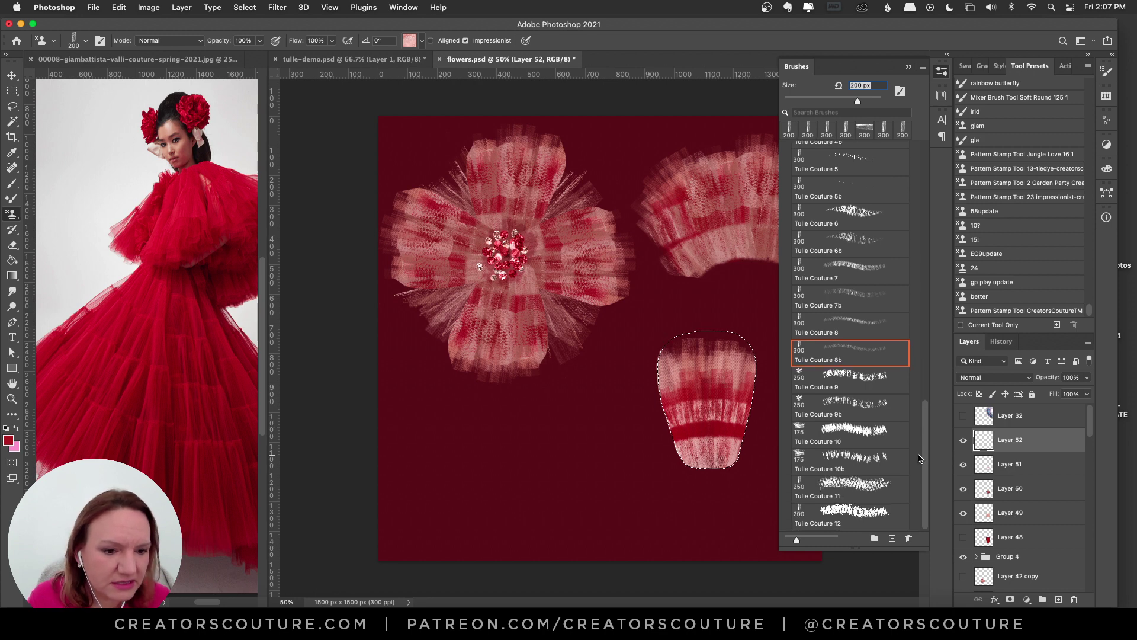
left_click(847, 384)
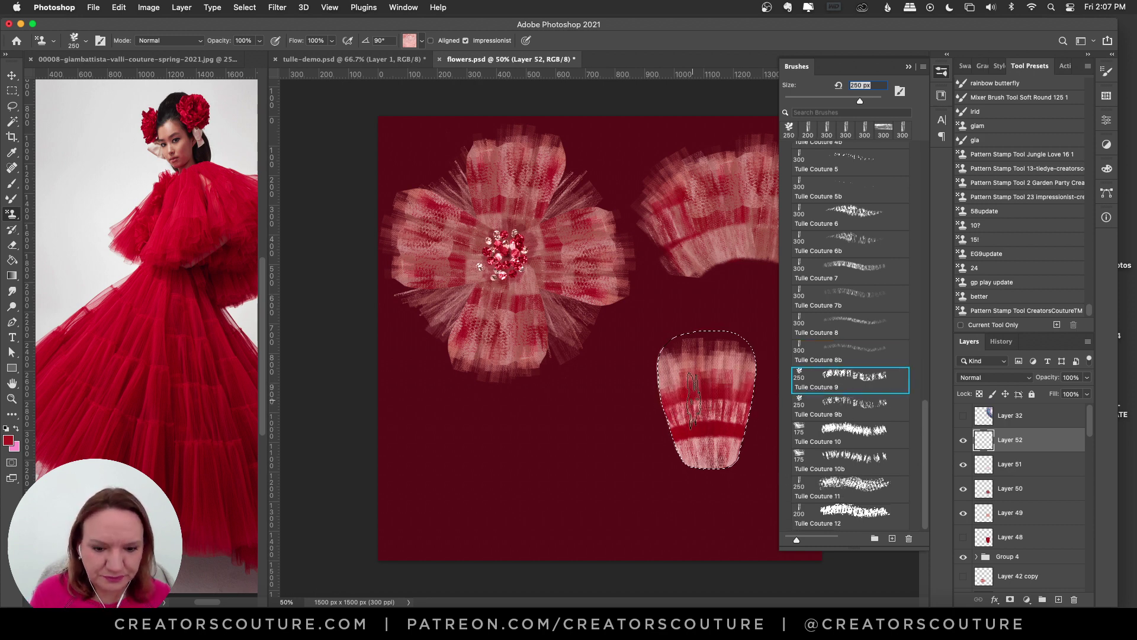
key("bracketleft")
key("bracketleft")
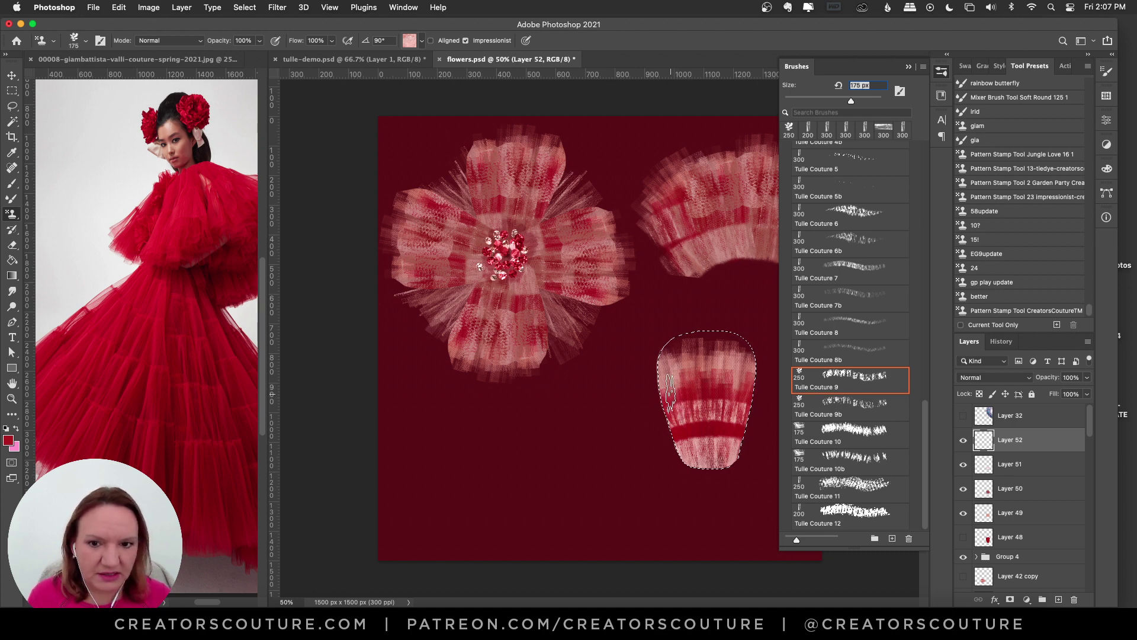
left_click(664, 379)
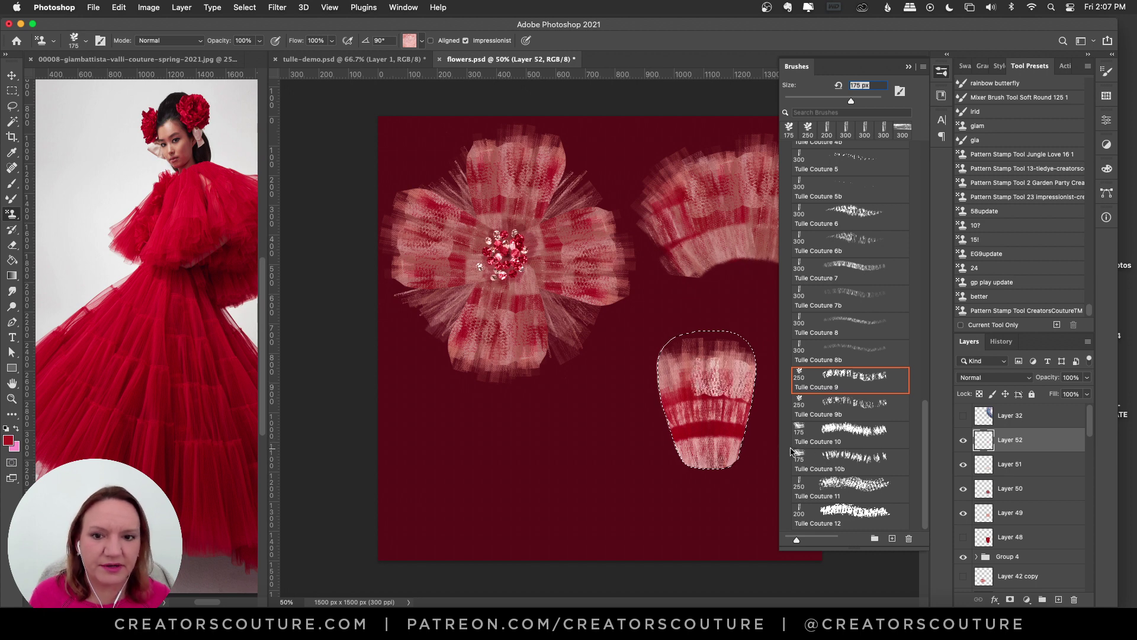
- Switch the pattern to a coral-pink tulle-couture swatch and paint lace texture over the petal's upper half
left_click(410, 40)
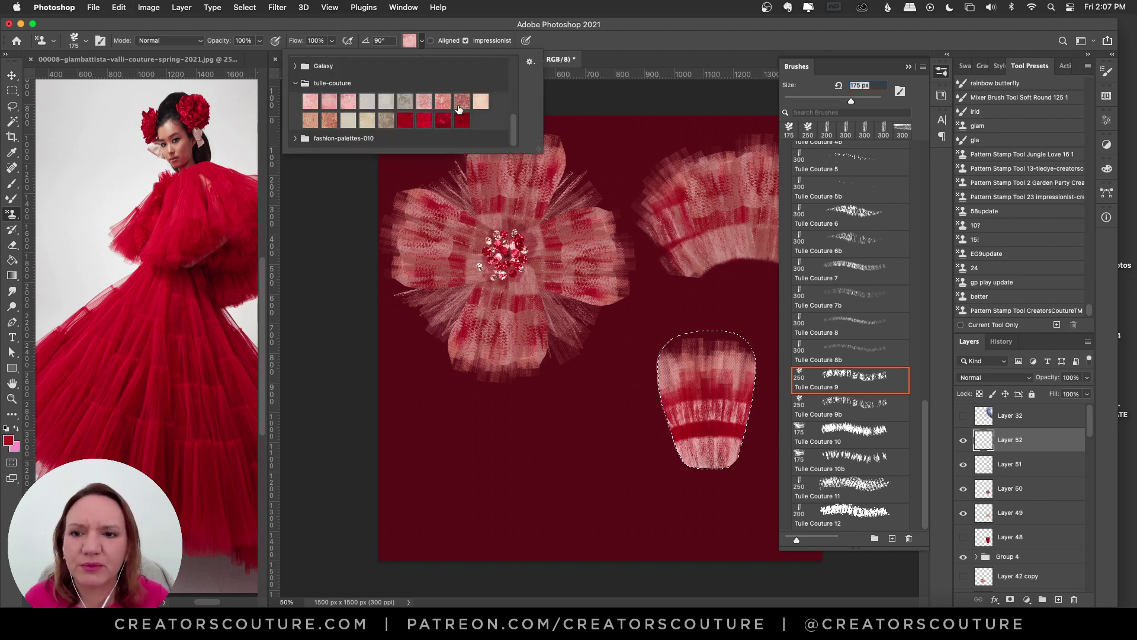
left_click(426, 104)
left_click(452, 18)
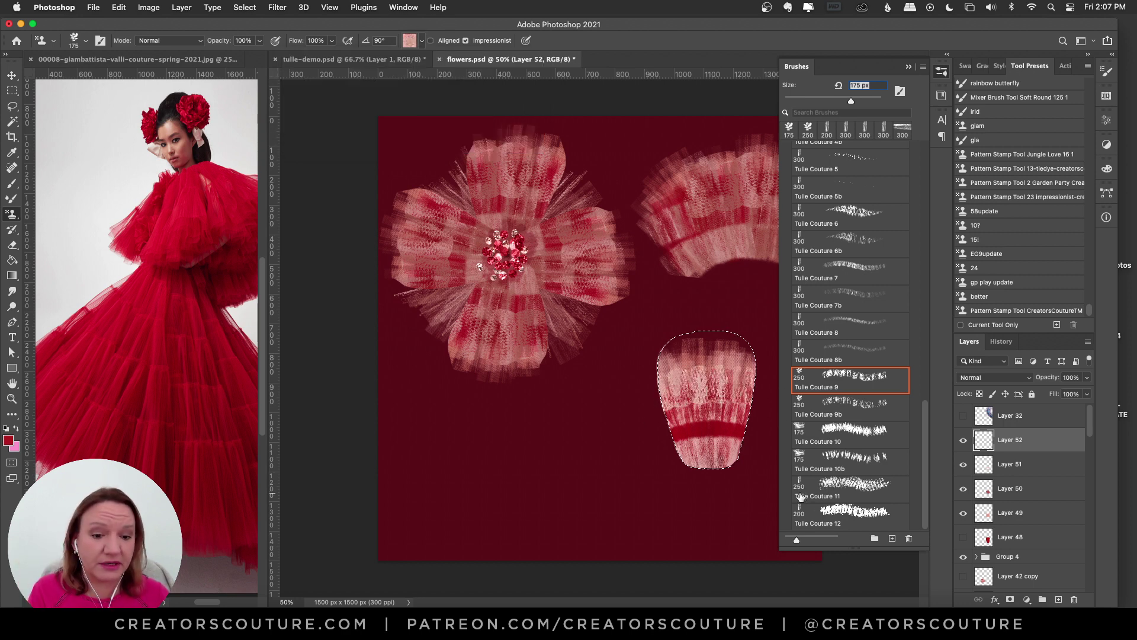
left_click(942, 72)
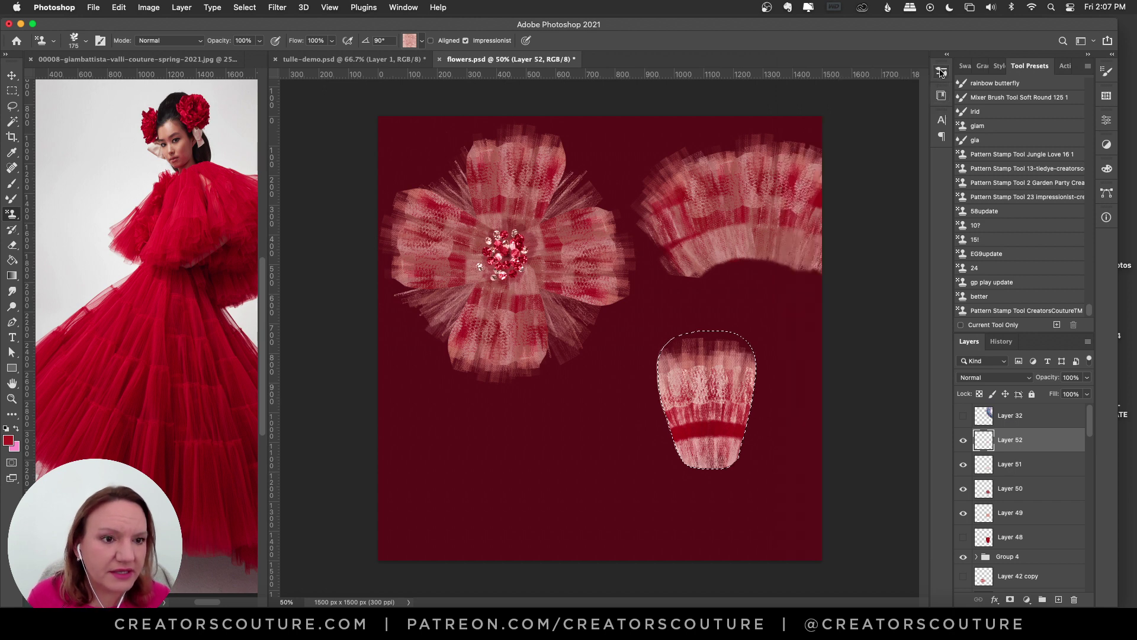
left_click(941, 74)
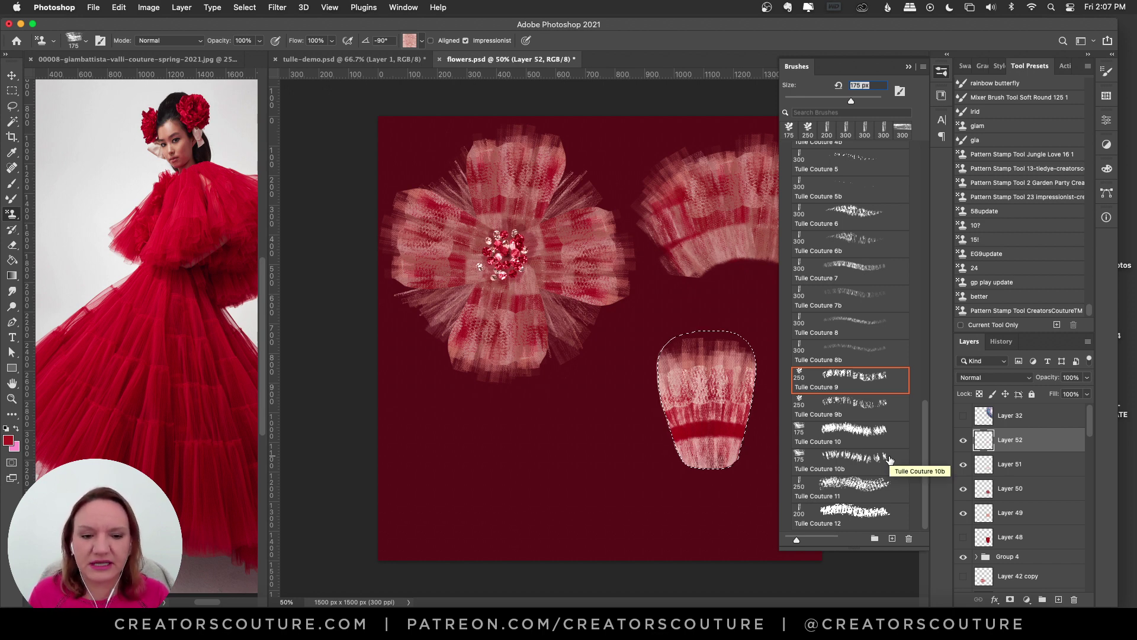
left_click(888, 459)
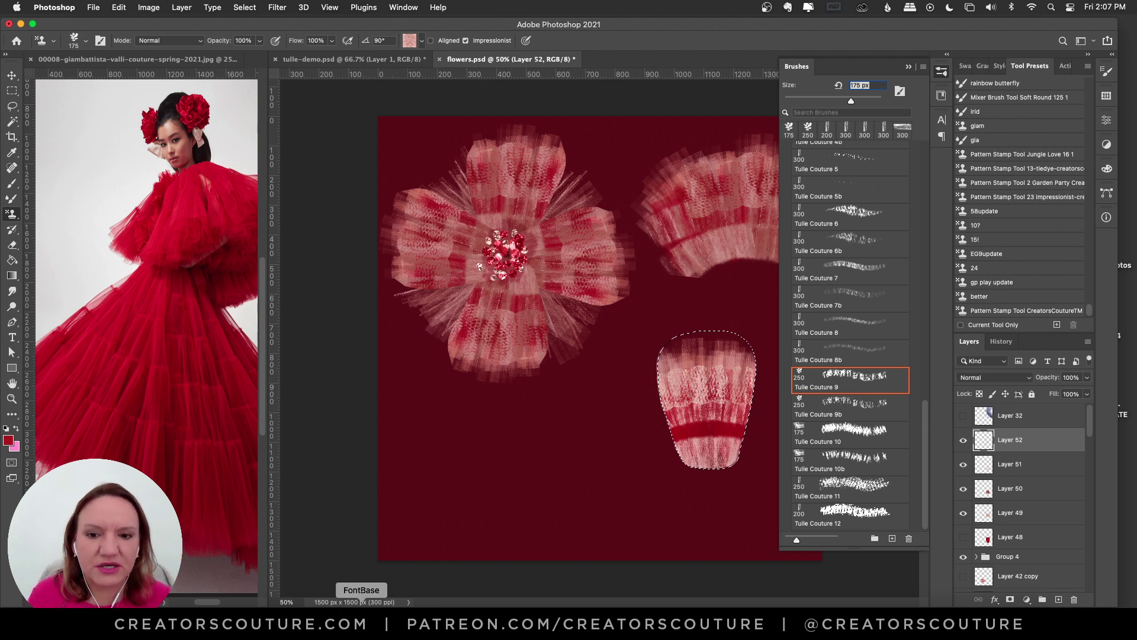
- Deselect the petal outline and group the four petal layers, Layer 49 through Layer 52
left_click(943, 71)
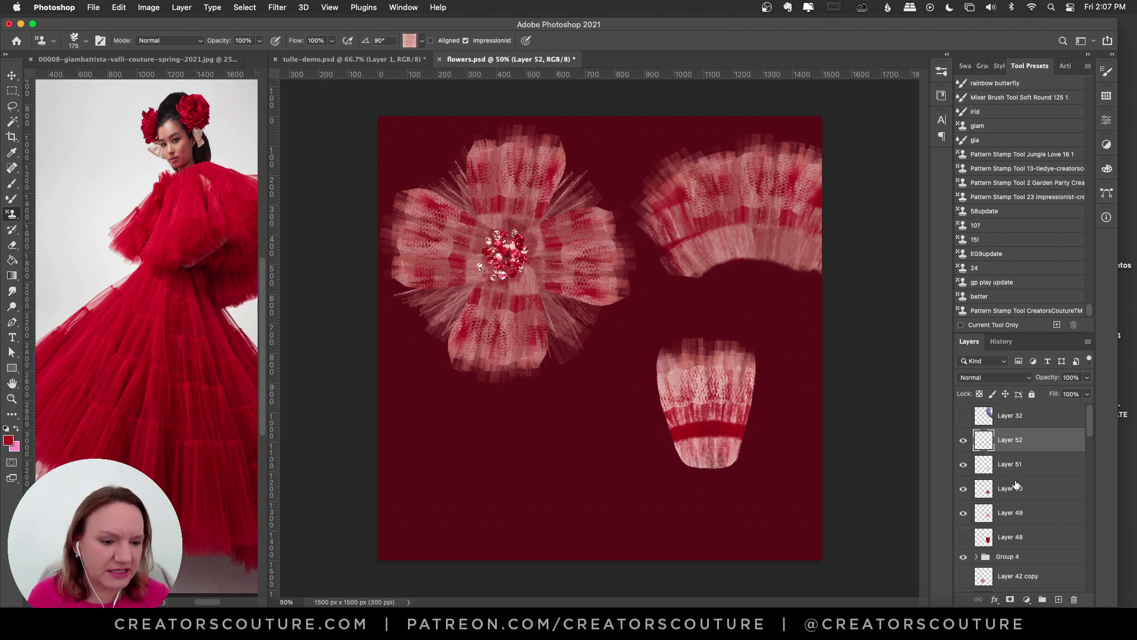
left_click(1019, 521, "shift")
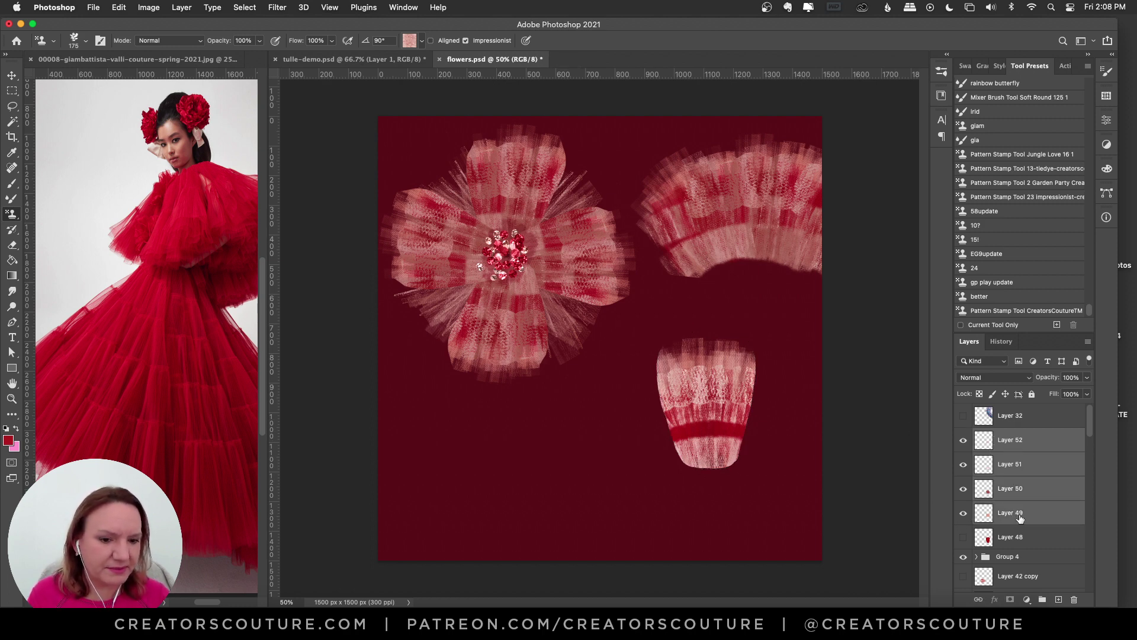
key("super+g")
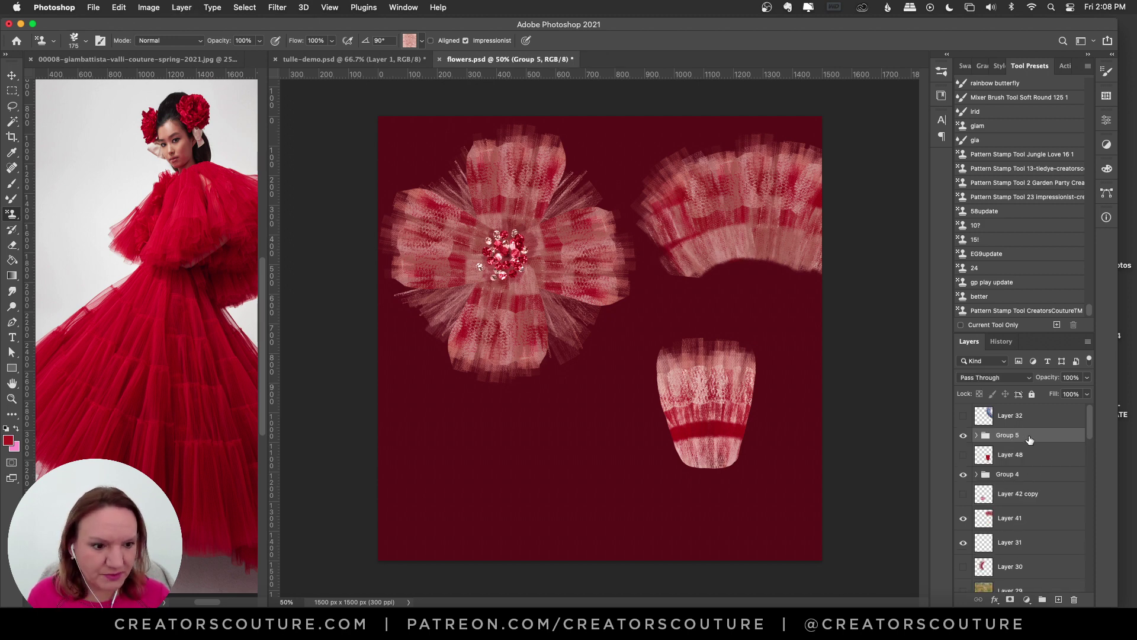
- Duplicate the petal group, hide the original group and merge the copy into a single layer
key("super+j")
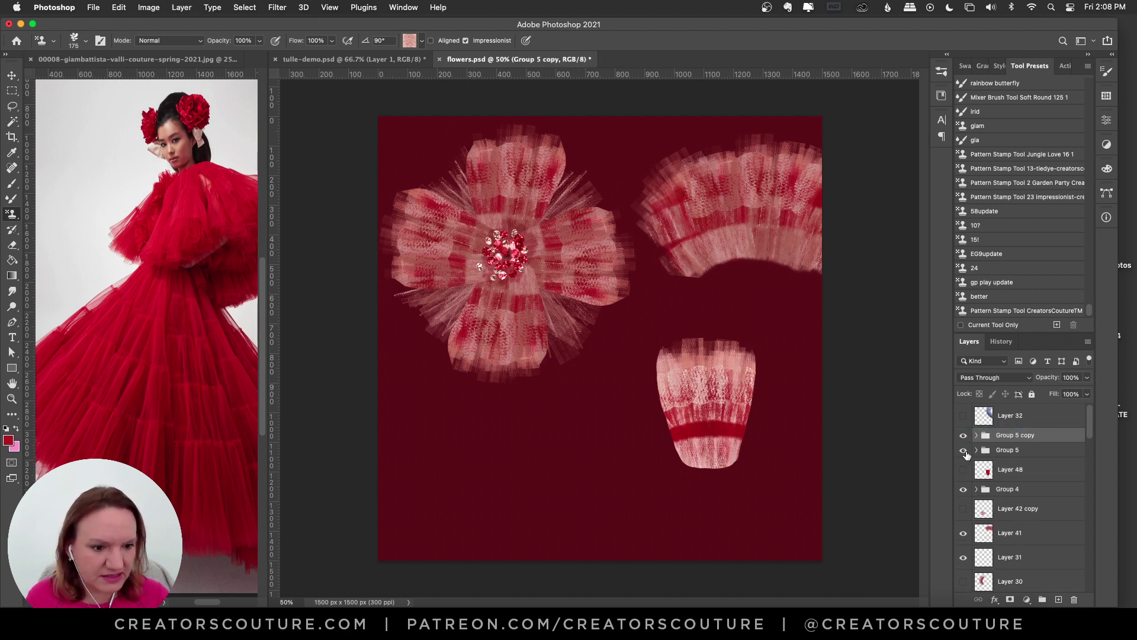
left_click(964, 450)
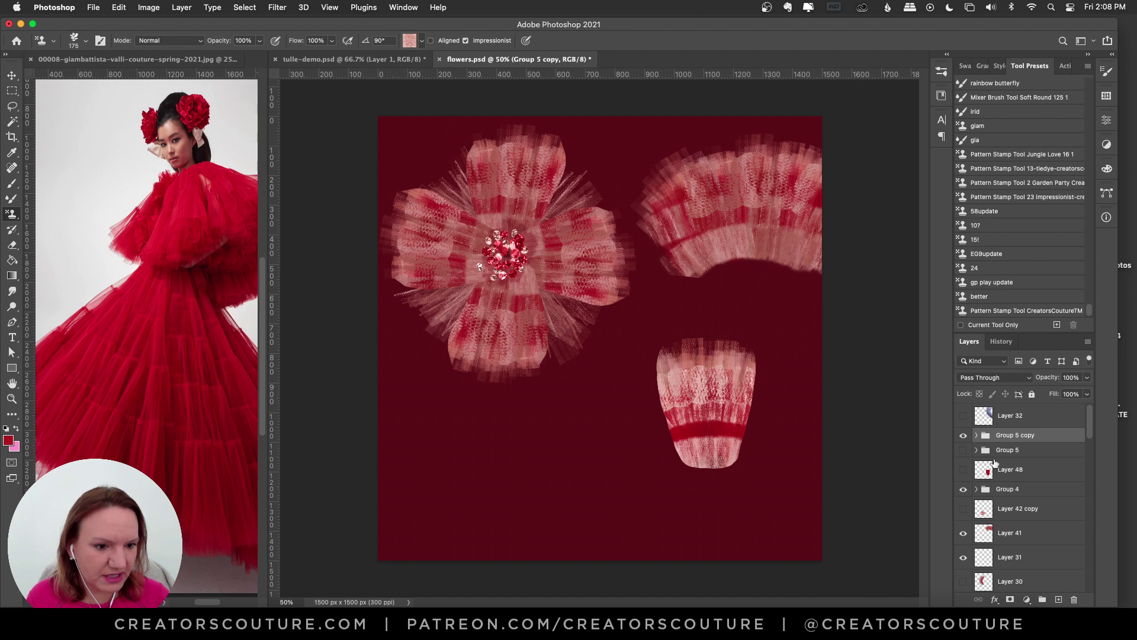
right_click(1021, 440)
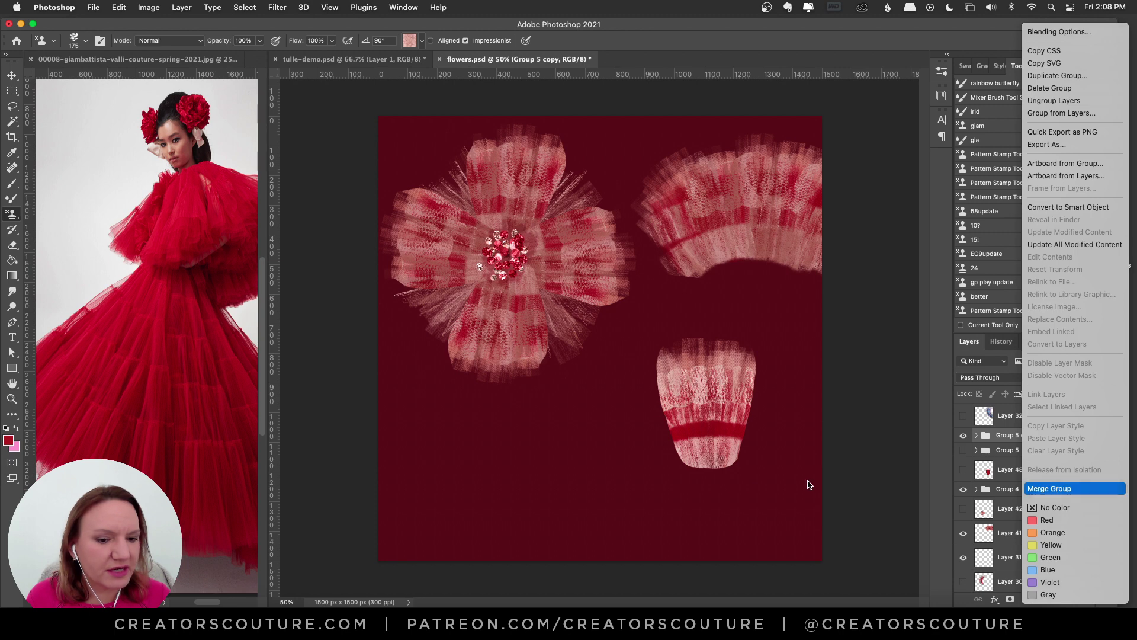
left_click(1054, 489)
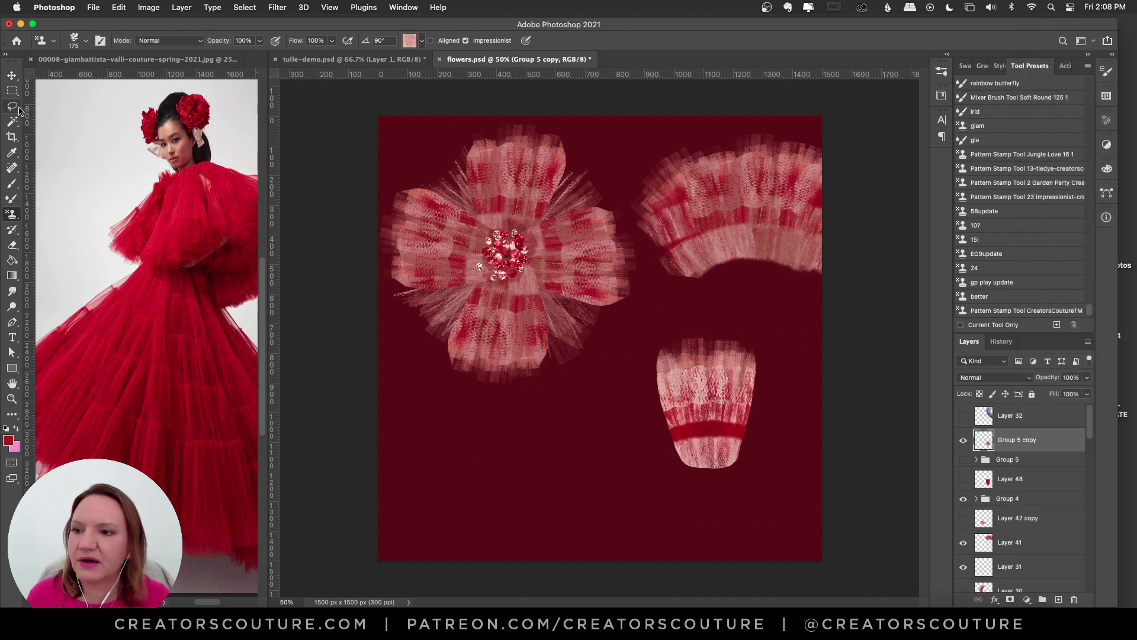
- Move the merged petal, the curved tulle ruffle and the finished flower upward to make room on the canvas
left_click(12, 76)
left_click_drag(715, 376, 699, 360)
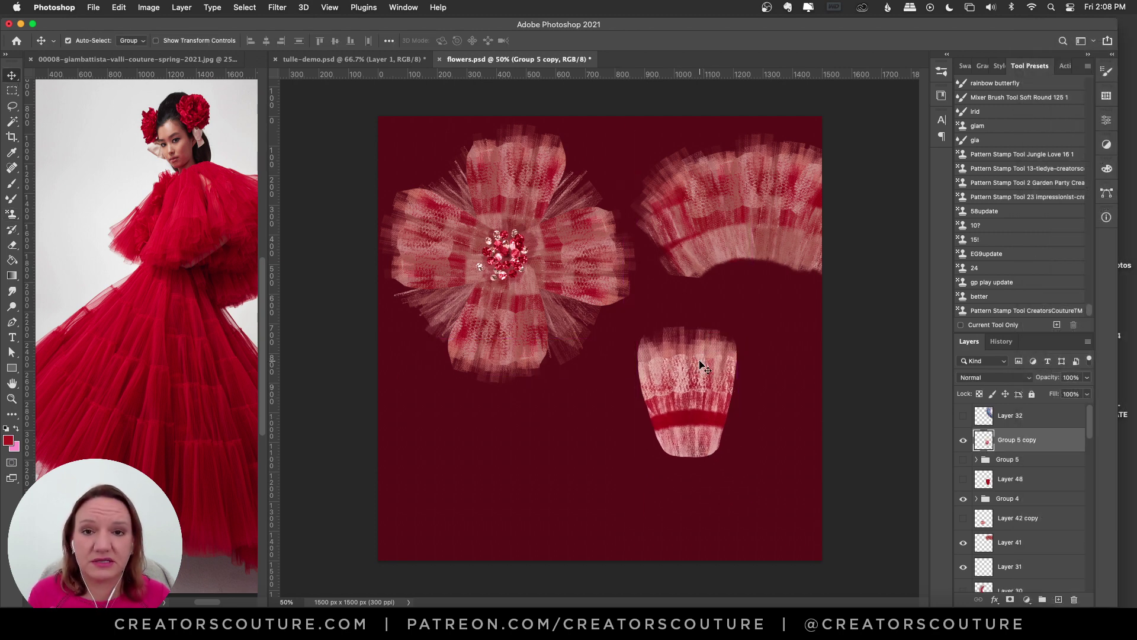
left_click_drag(740, 210, 749, 189)
left_click_drag(513, 267, 490, 261)
left_click_drag(715, 409, 713, 376)
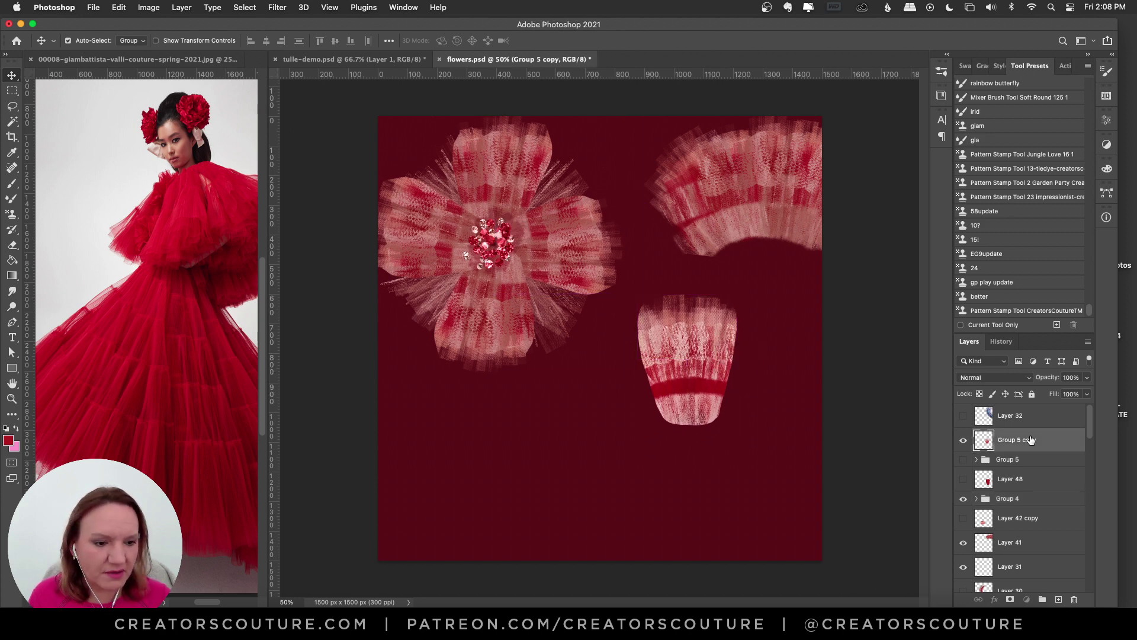
- Duplicate the petal, rotate the copy about 90° counterclockwise and place it as the new flower's left petal
key("super+j")
key("super+t")
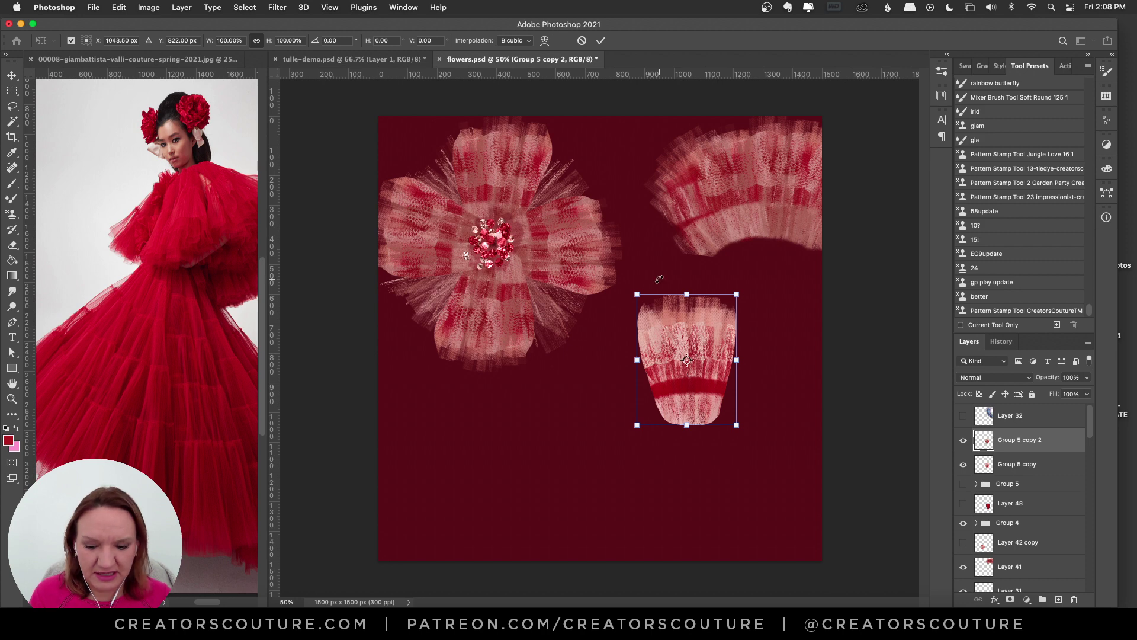
left_click_drag(651, 263, 591, 396)
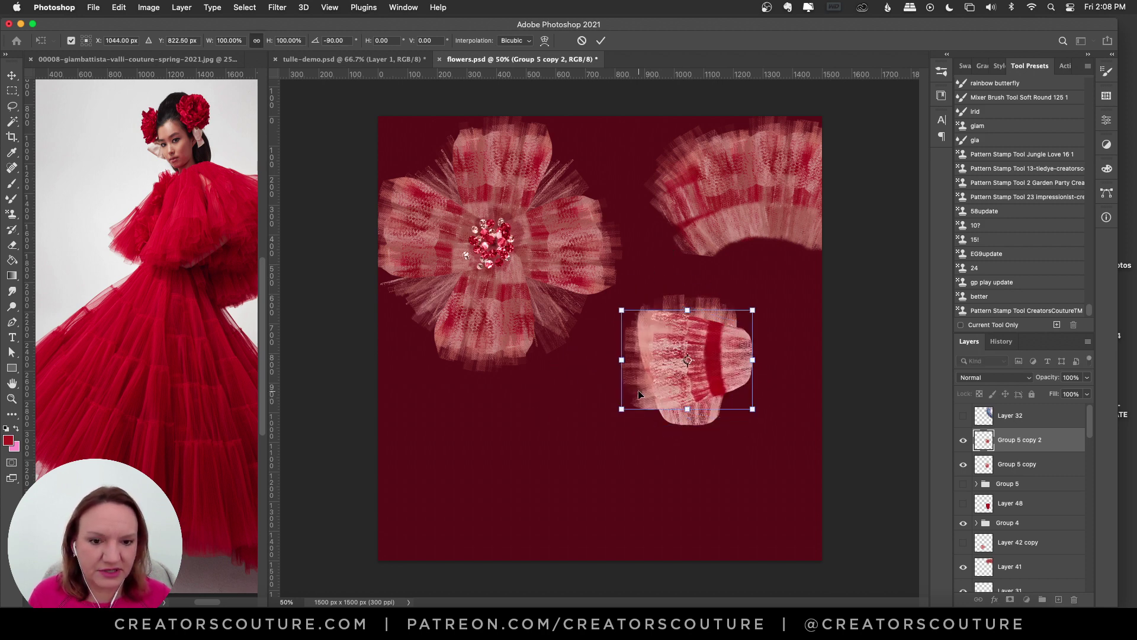
left_click_drag(725, 360, 650, 439)
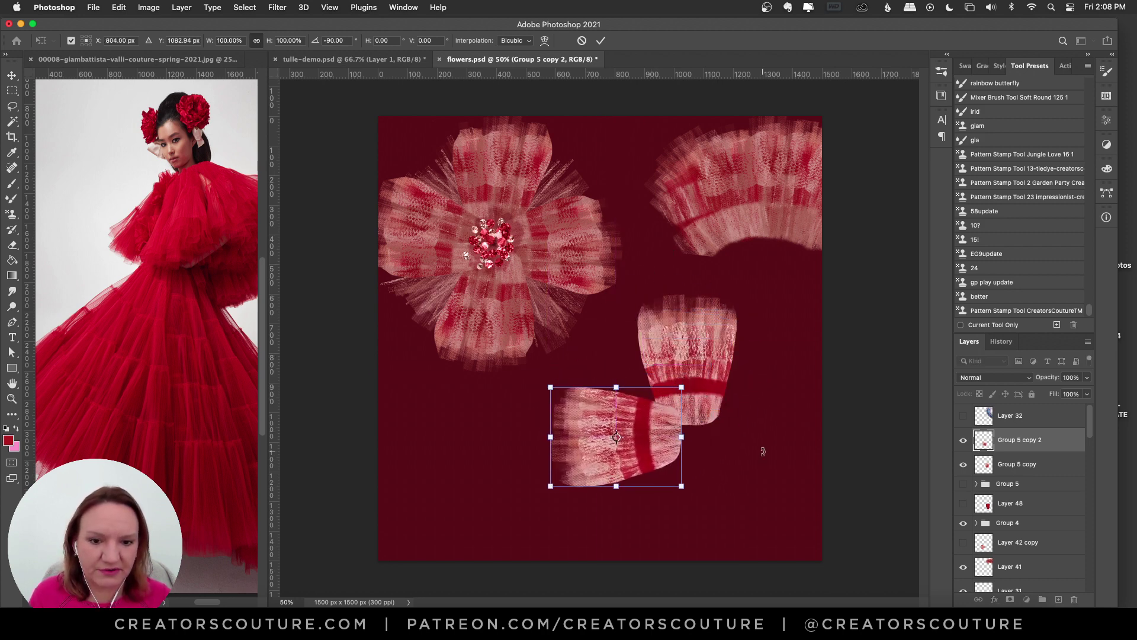
left_click_drag(763, 451, 762, 435)
left_click_drag(637, 443, 643, 450)
key("Return")
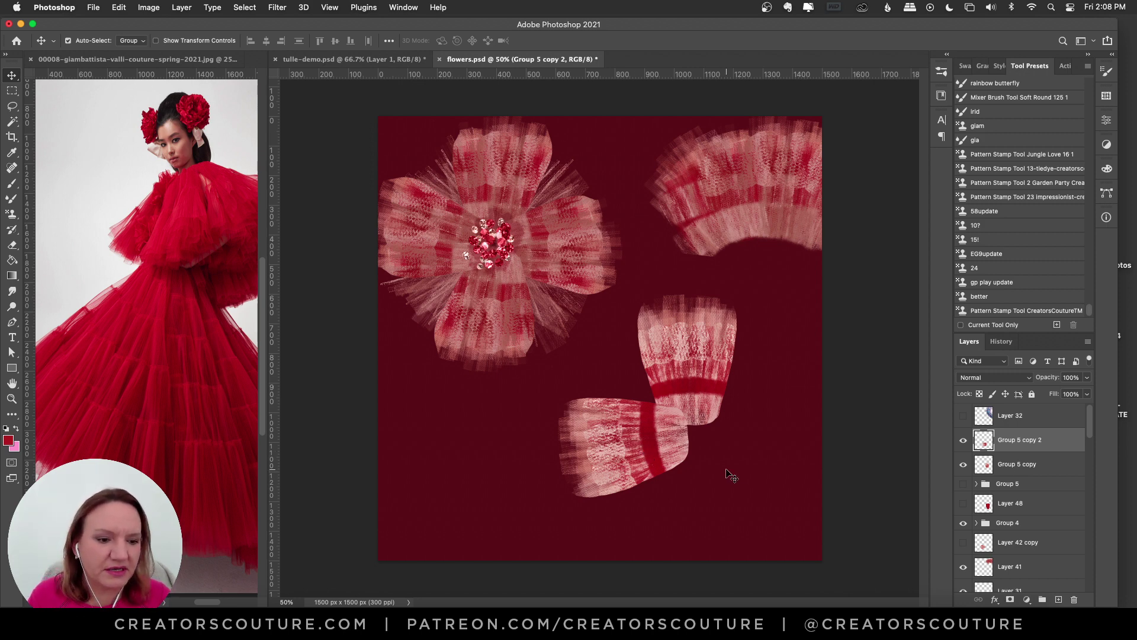
- Duplicate both petals, rotate the copies about 176° and place them as the new flower's right and bottom petals
left_click(1019, 466, "shift")
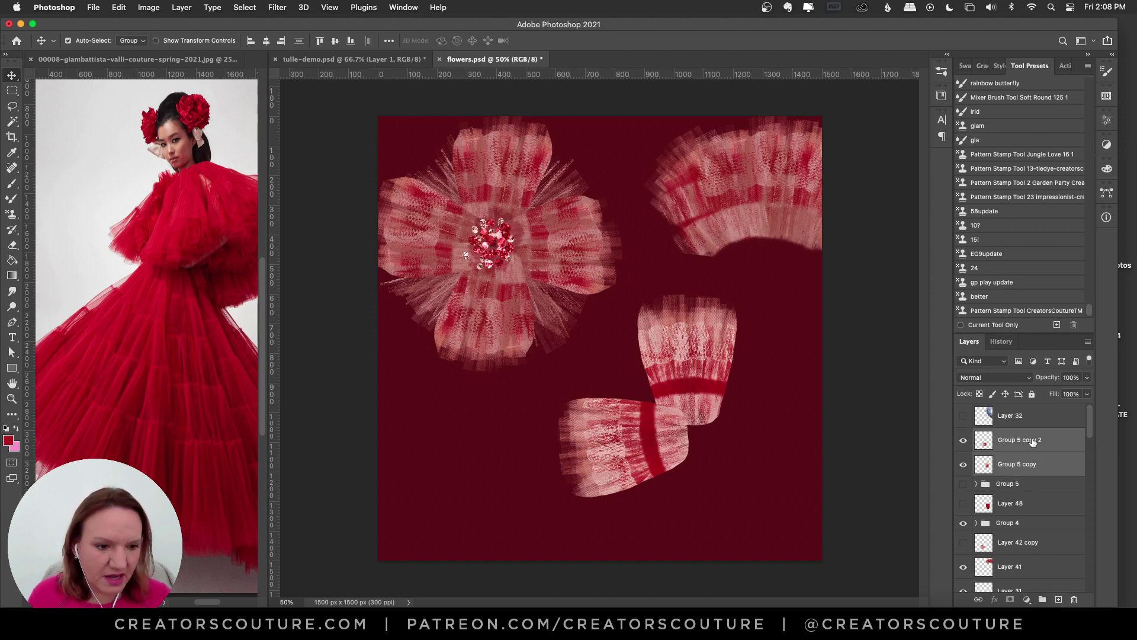
key("super+j")
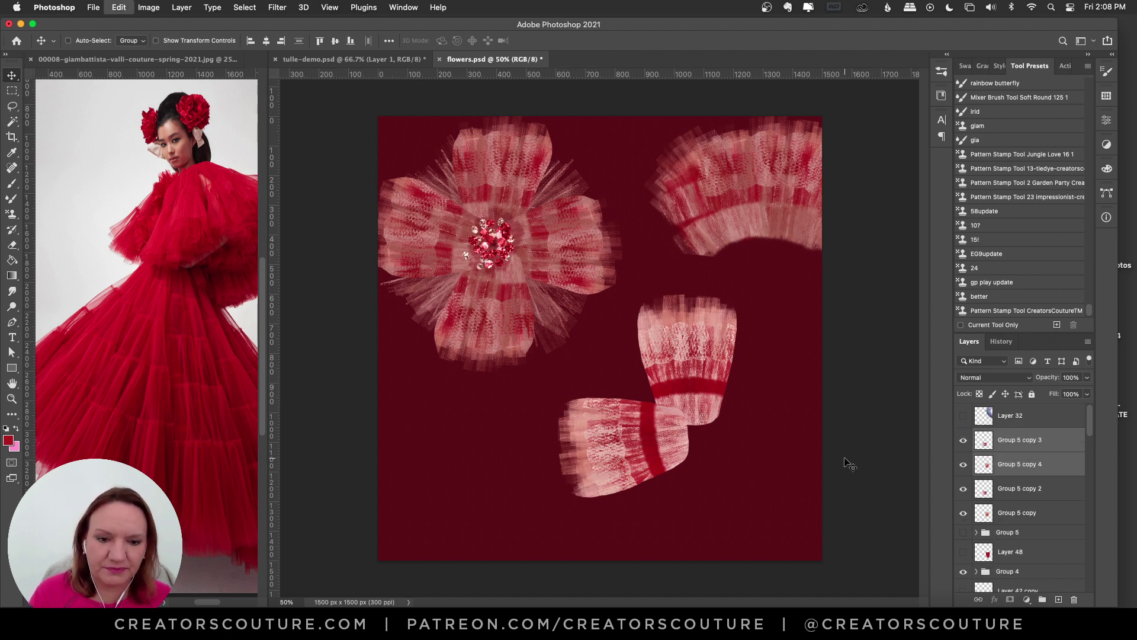
key("super+t")
left_click_drag(753, 336, 424, 531)
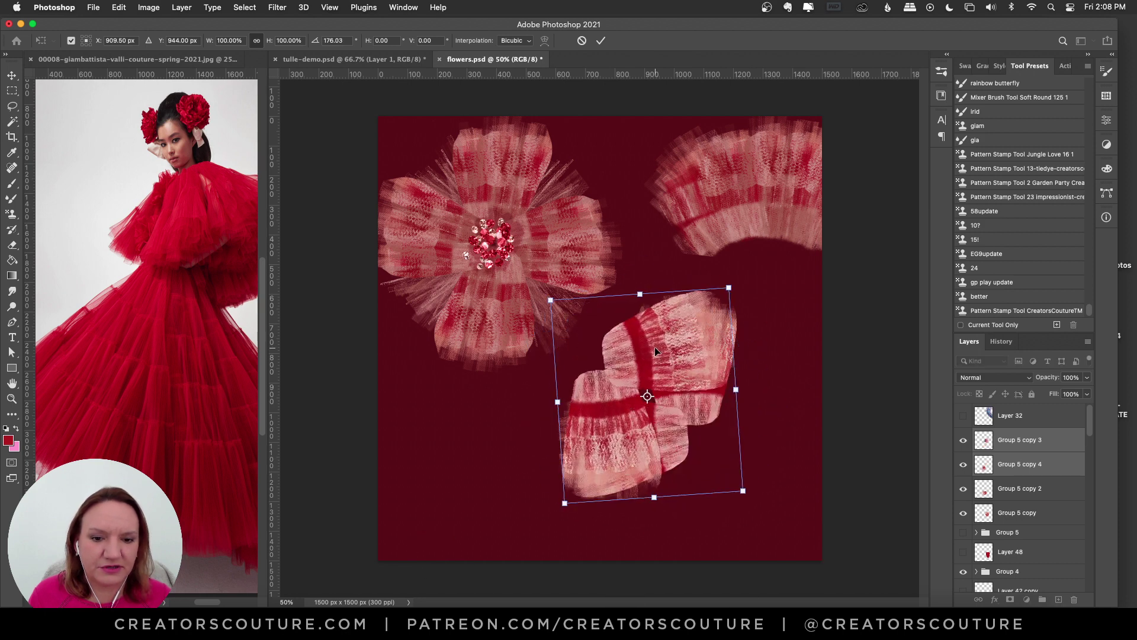
left_click_drag(655, 350, 749, 420)
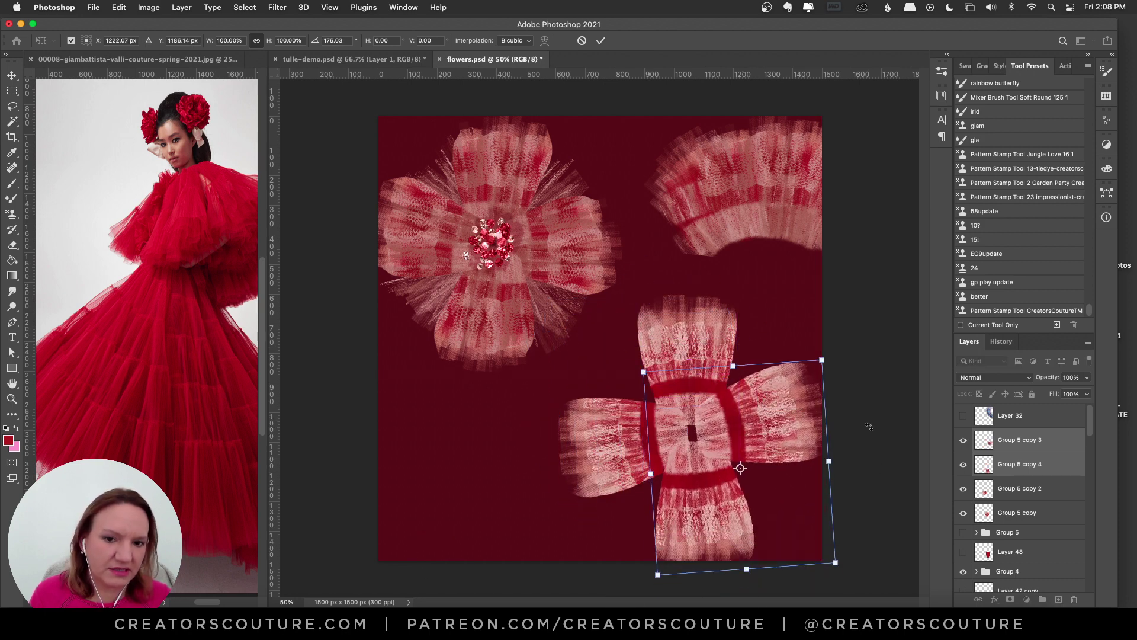
key("Return")
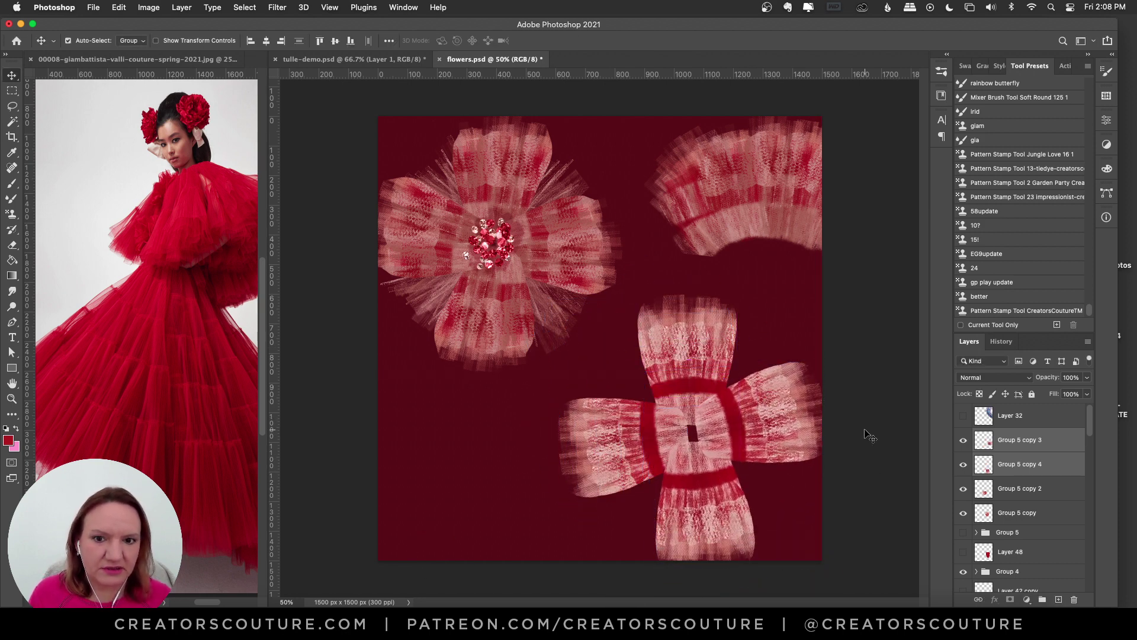
- Rotate the right petal slightly counterclockwise and shift it inward toward the flower's center
left_click(741, 420)
key("ctrl+t")
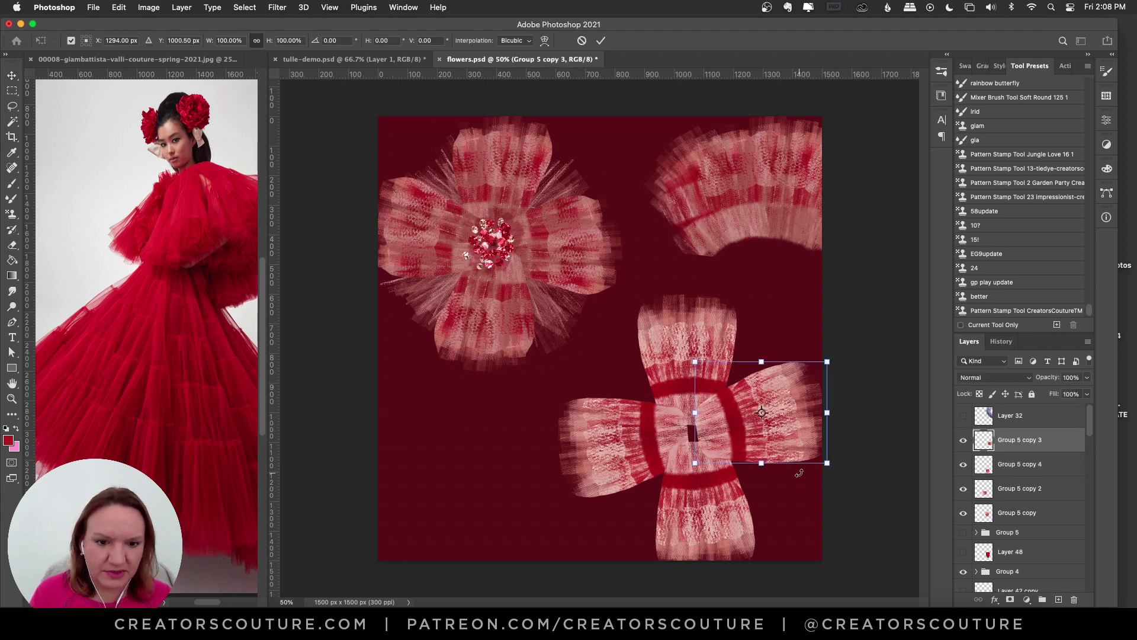
left_click_drag(814, 489, 815, 472)
key("Return")
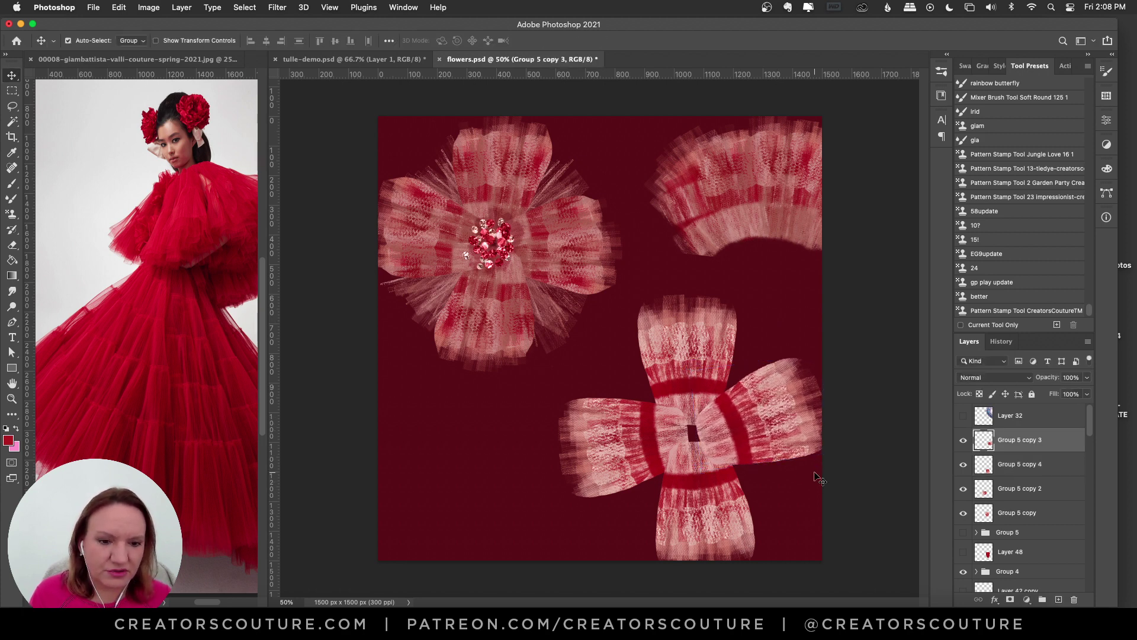
left_click_drag(751, 458, 738, 452)
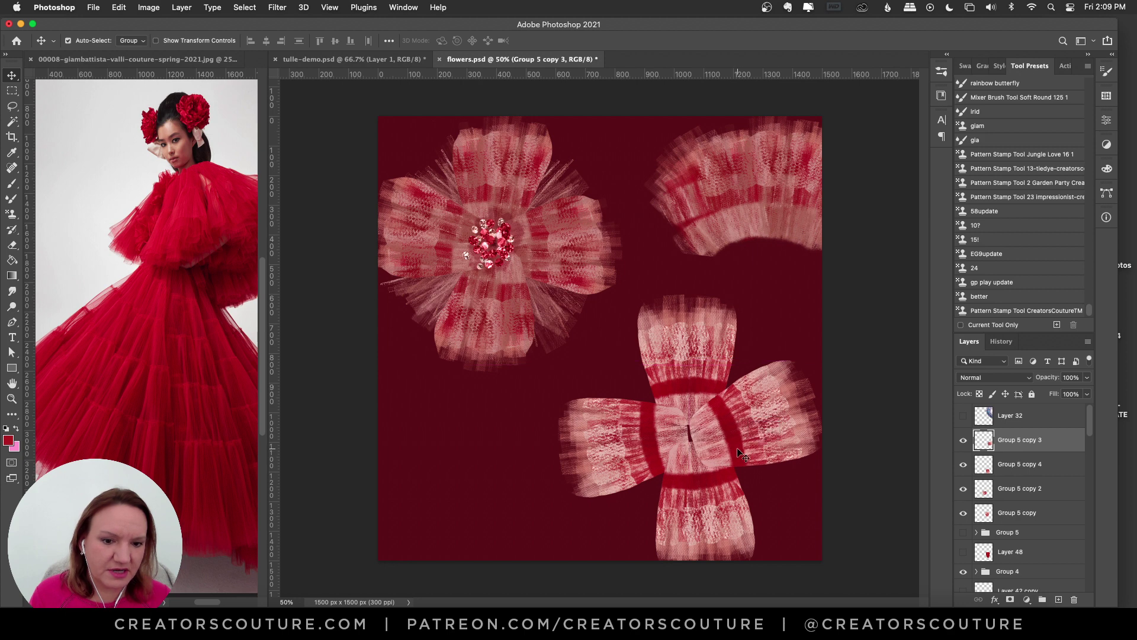
- Rotate the bottom petal about 8° clockwise and align it below the center, and shift the right petal back outward
left_click(707, 517)
key("ctrl+t")
left_click_drag(811, 515, 725, 531)
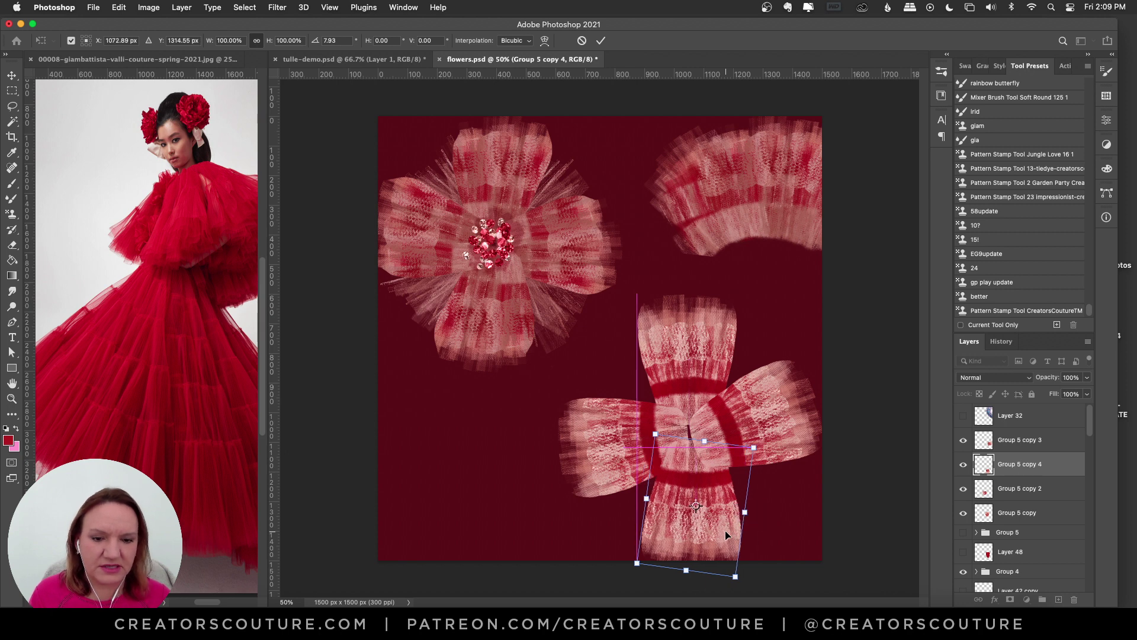
key("Return")
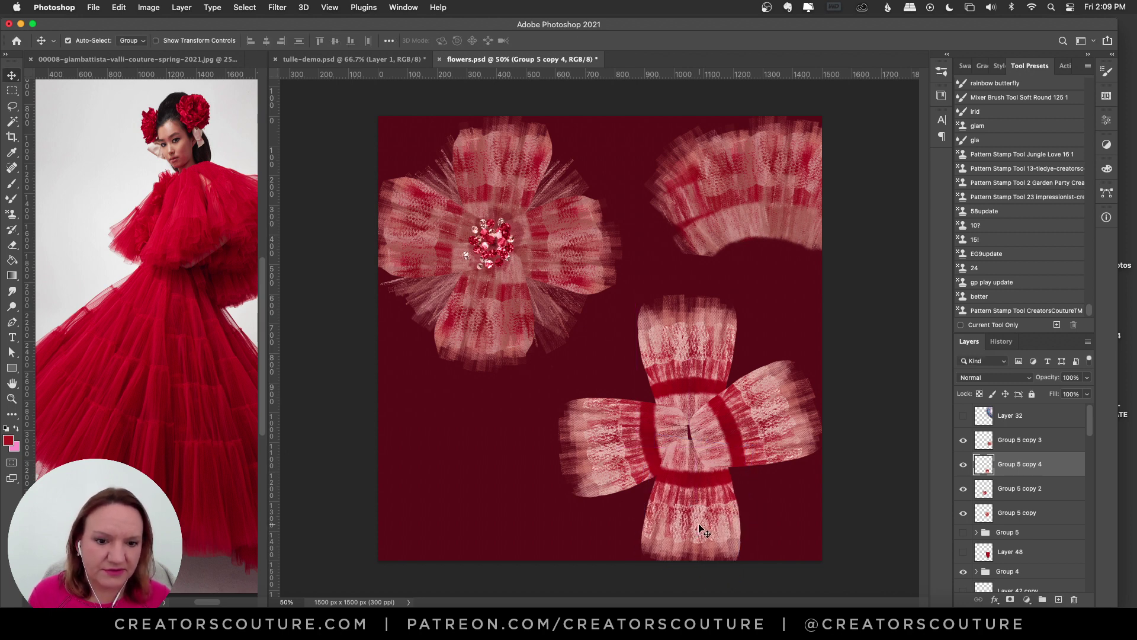
left_click_drag(753, 403, 758, 399)
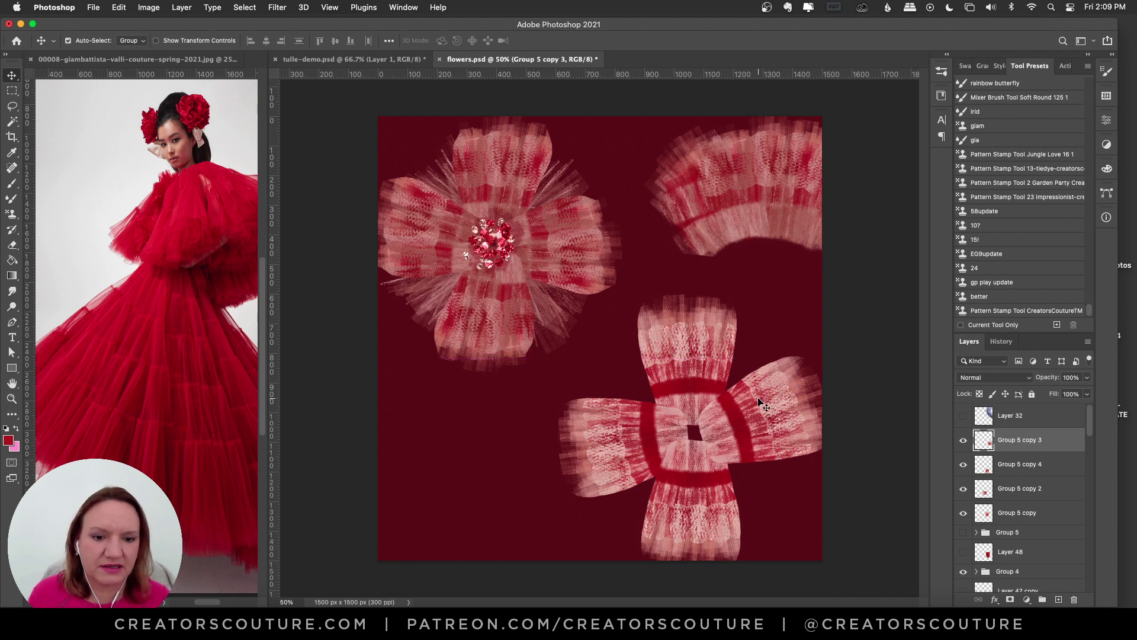
- Rotate the new flower's left petal about 14° clockwise and reposition it against the flower's center
left_click(575, 437)
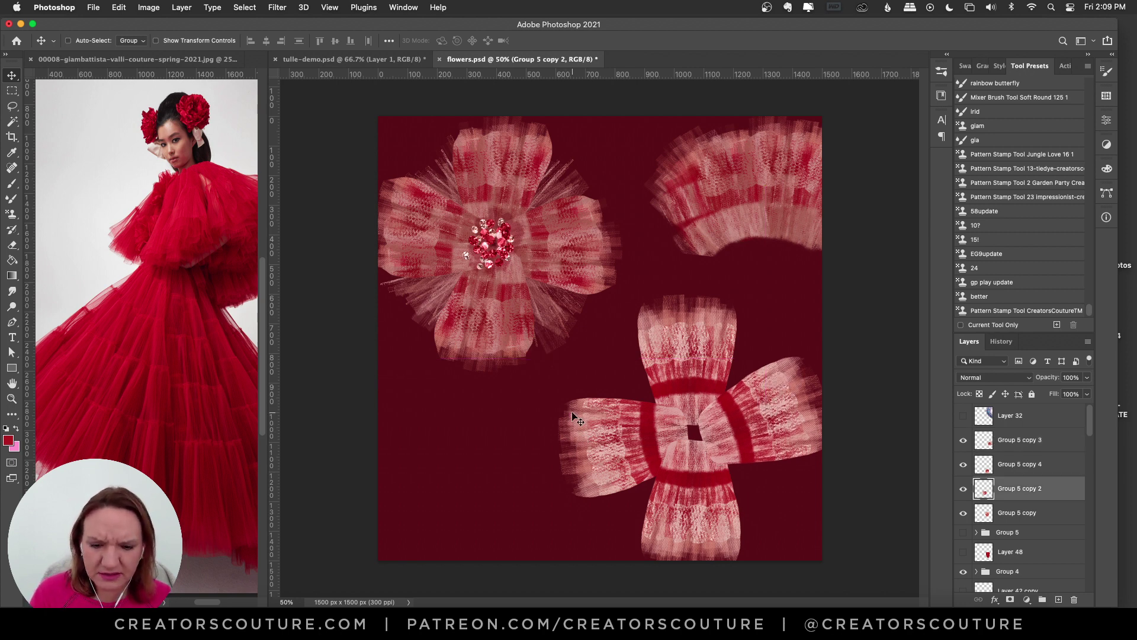
key("cmd+t")
left_click_drag(536, 373, 568, 361)
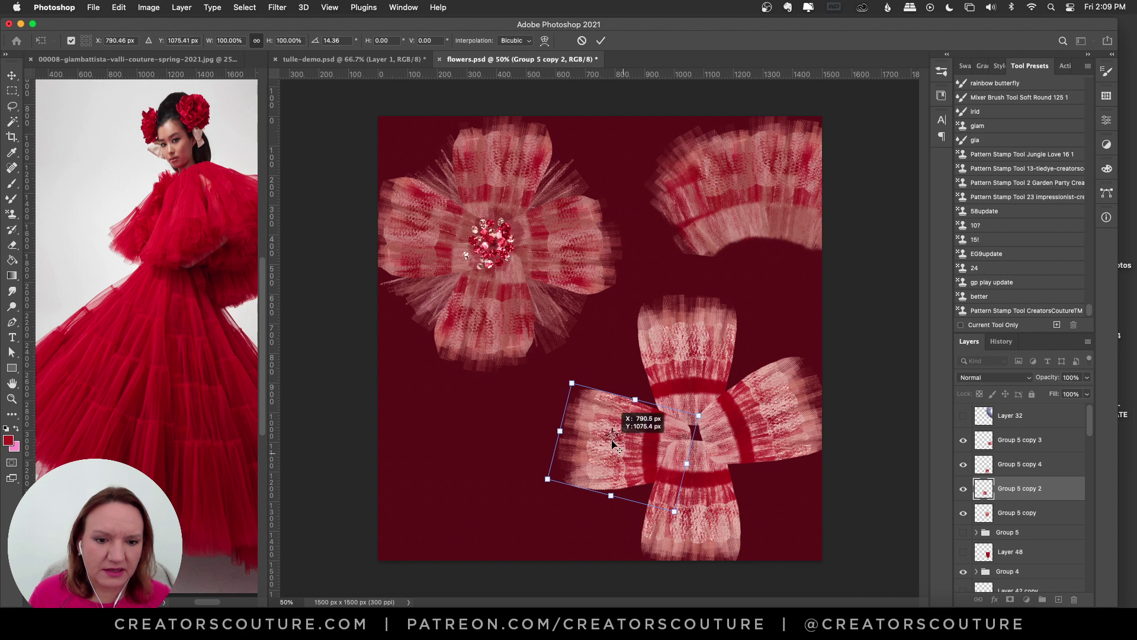
left_click_drag(637, 439, 631, 427)
key("Return")
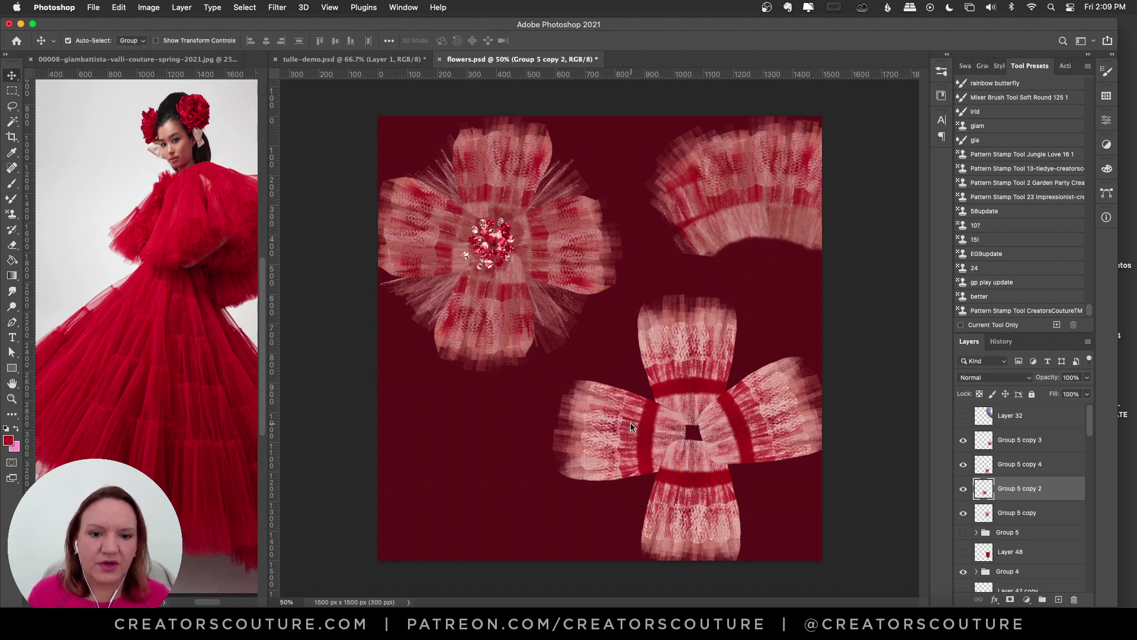
- Duplicate the finished flower's group Group 4, hide the original, and scale the copy down in the canvas's upper-left corner
left_click(493, 249)
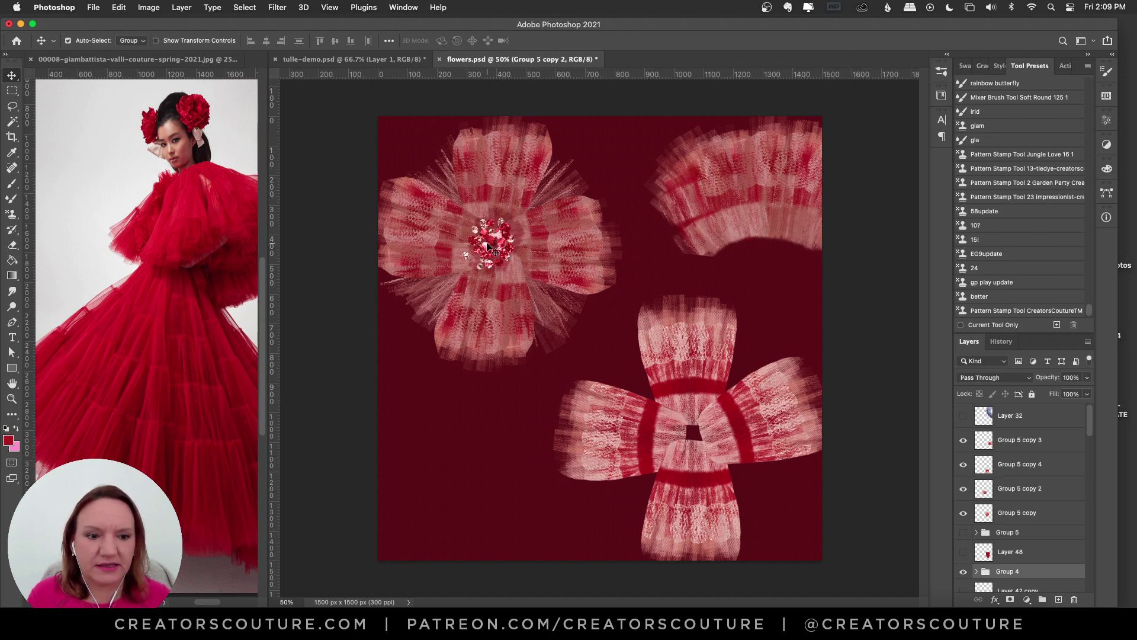
scroll(1054, 485, "down", 3)
key("ctrl+j")
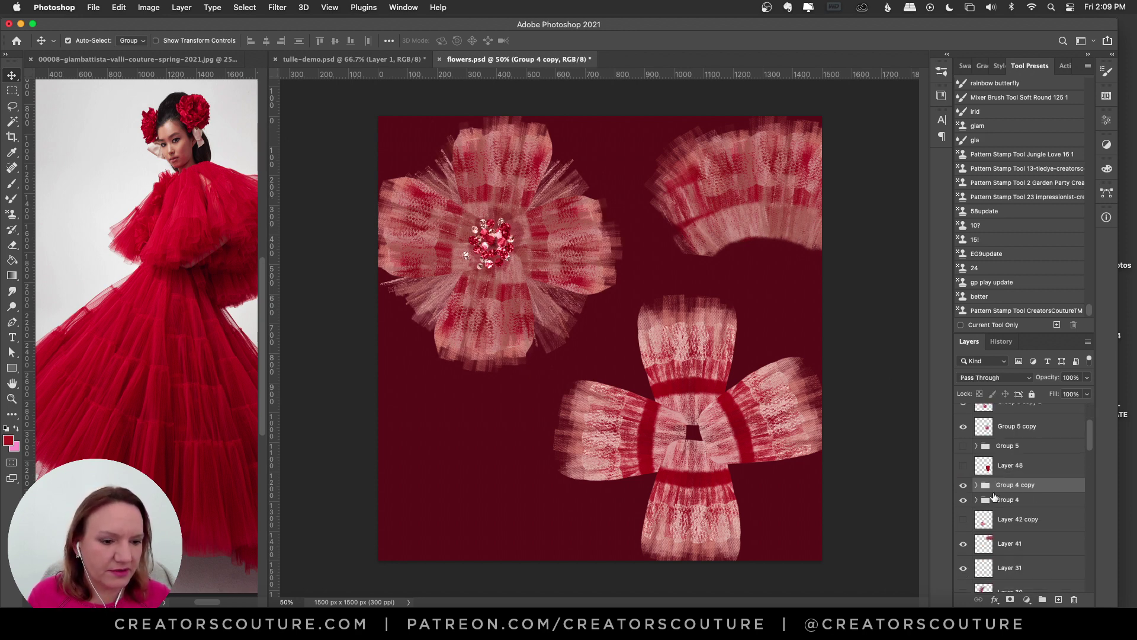
left_click(963, 499)
key("ctrl+t")
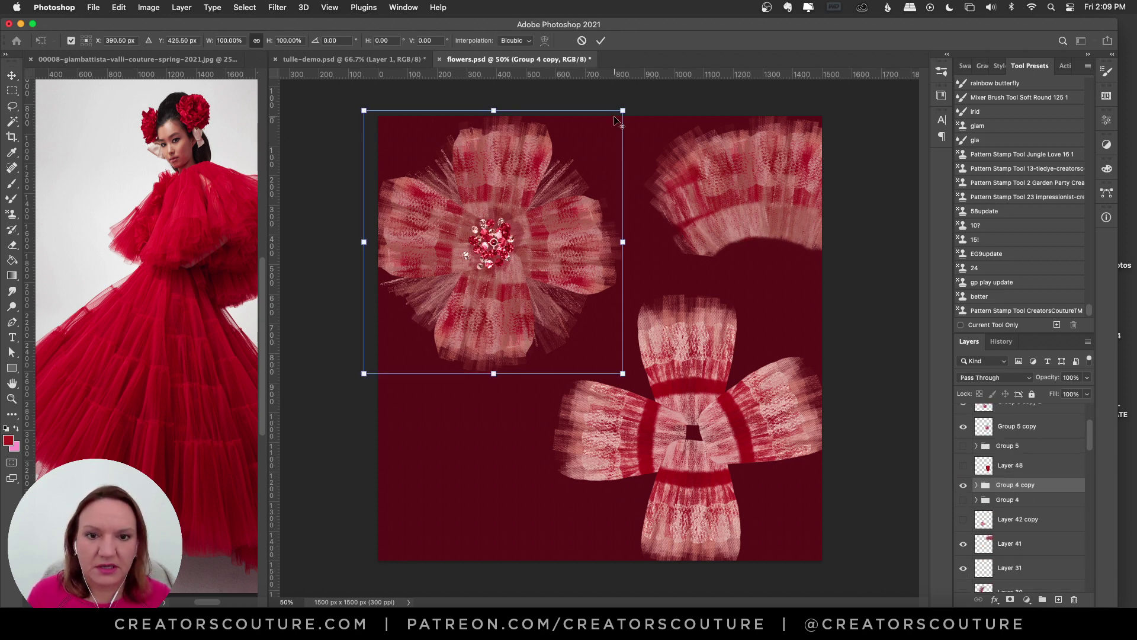
left_click_drag(622, 112, 596, 137)
mouse_move(543, 200)
left_mouse_down()
mouse_move(534, 166)
mouse_move(520, 202)
mouse_move(534, 200)
left_mouse_up()
key("Return")
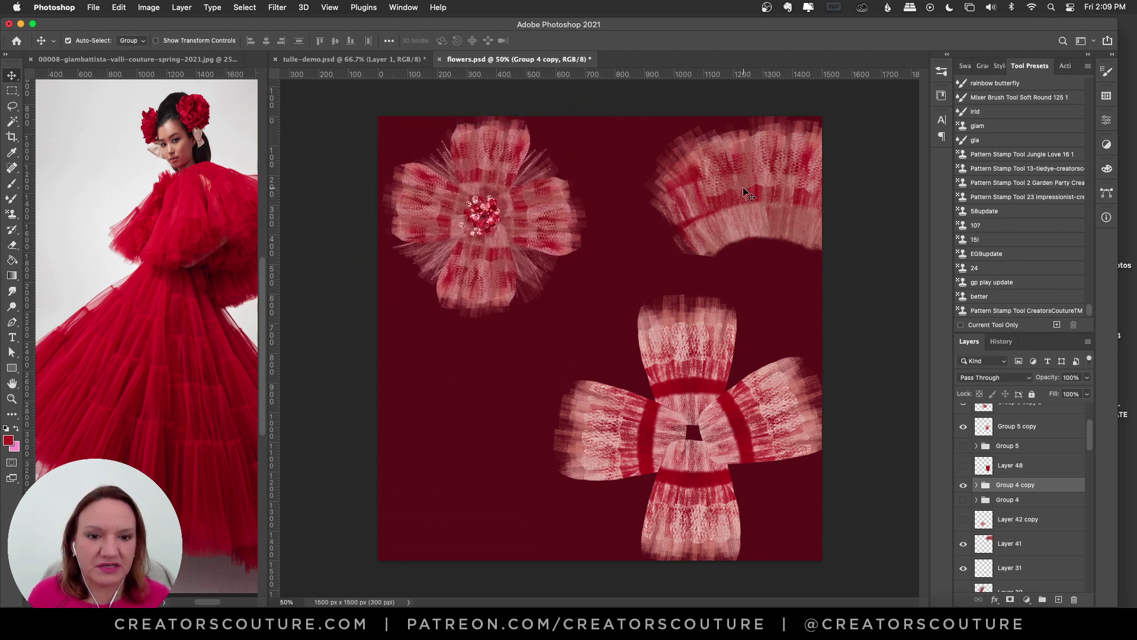
- Move the tulle arc up against the canvas's top edge and shift all four petals of the new flower up and to the left
left_click_drag(734, 198, 664, 134)
left_click(673, 387)
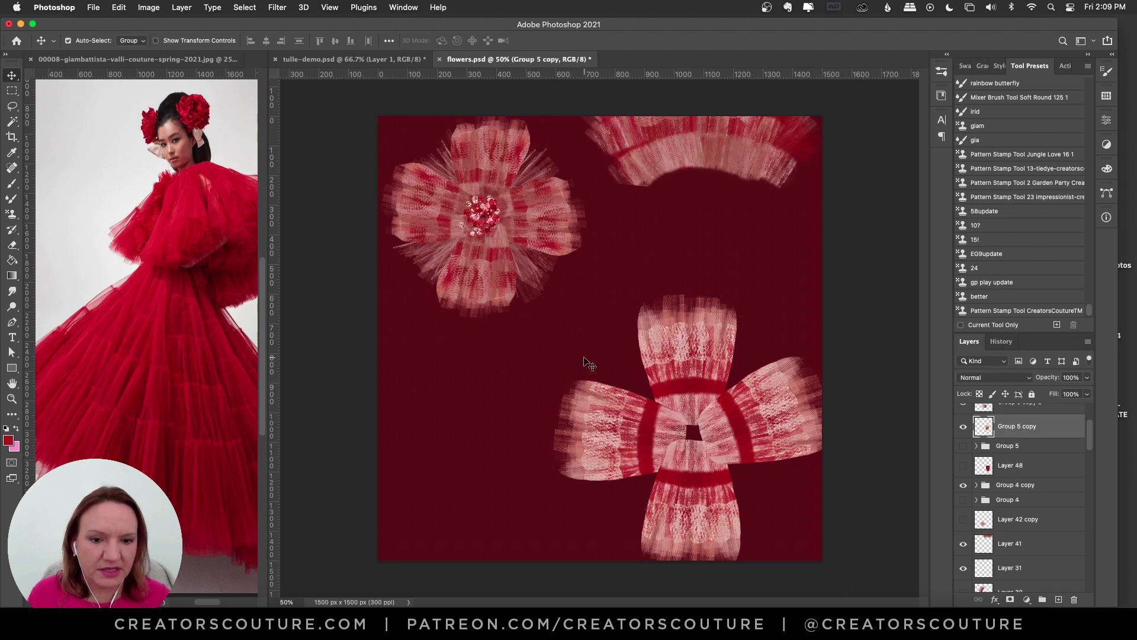
left_click_drag(684, 443, 663, 407)
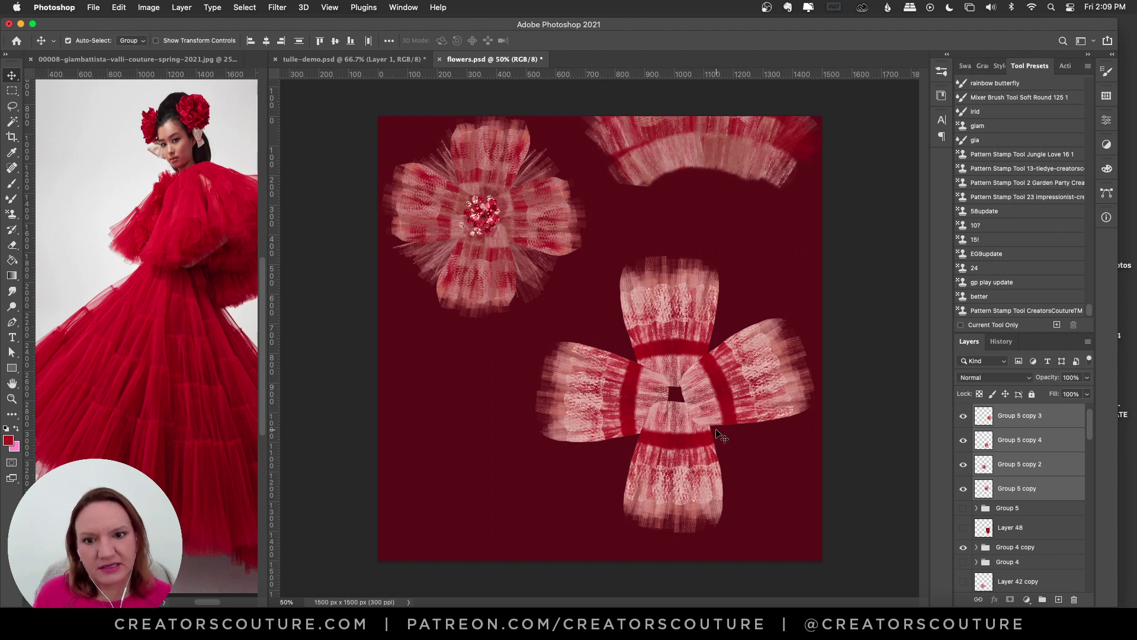
left_click_drag(624, 404, 602, 387)
- Try nudging individual petals closer to the new flower's center, and undo those moves
left_click(780, 253)
left_click(590, 387)
left_click_drag(764, 382, 755, 384)
left_click_drag(707, 453, 707, 453)
key("super+z")
key("super+z")
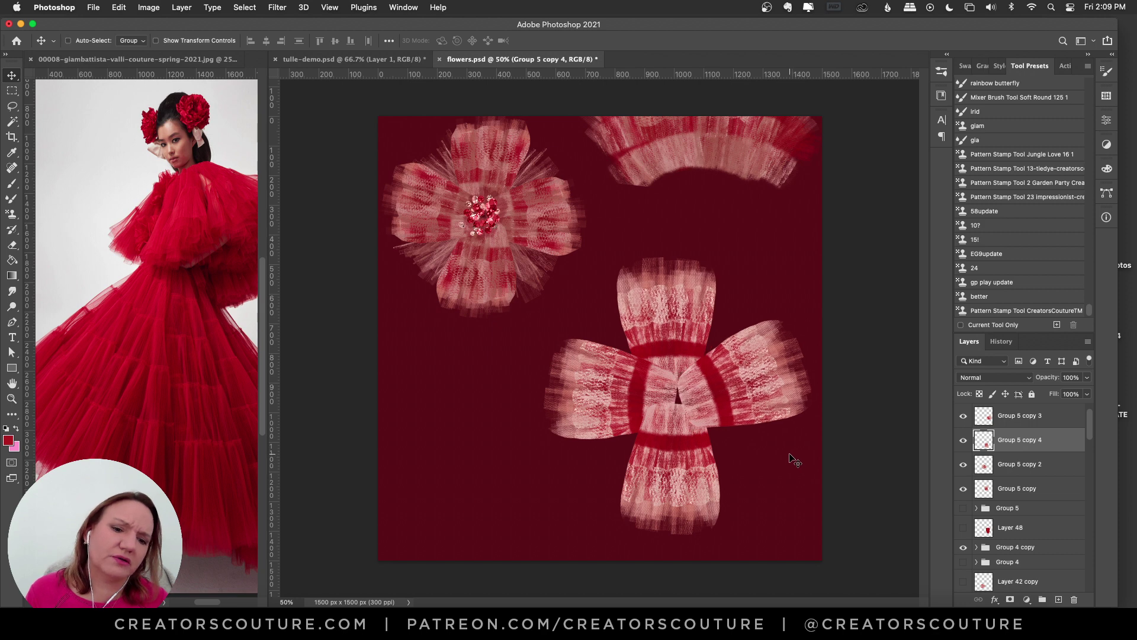
key("super+z")
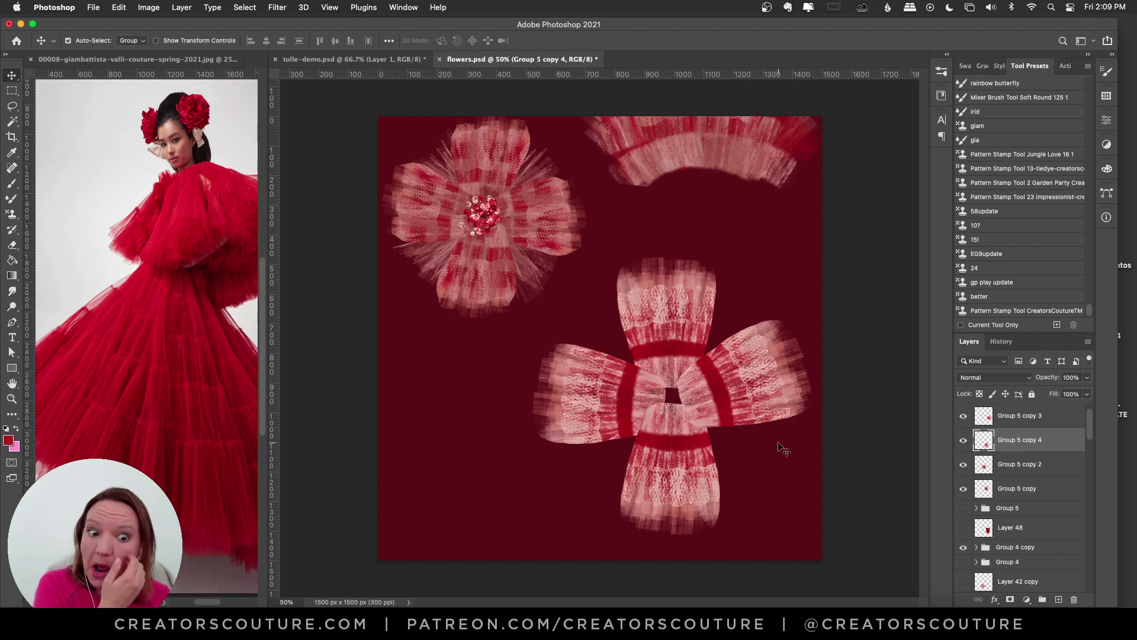
- Add a layer beneath the four petals and set the Pattern Stamp tool to the darkest dusty-rose pattern of the tulle-couture set
left_click(1032, 509)
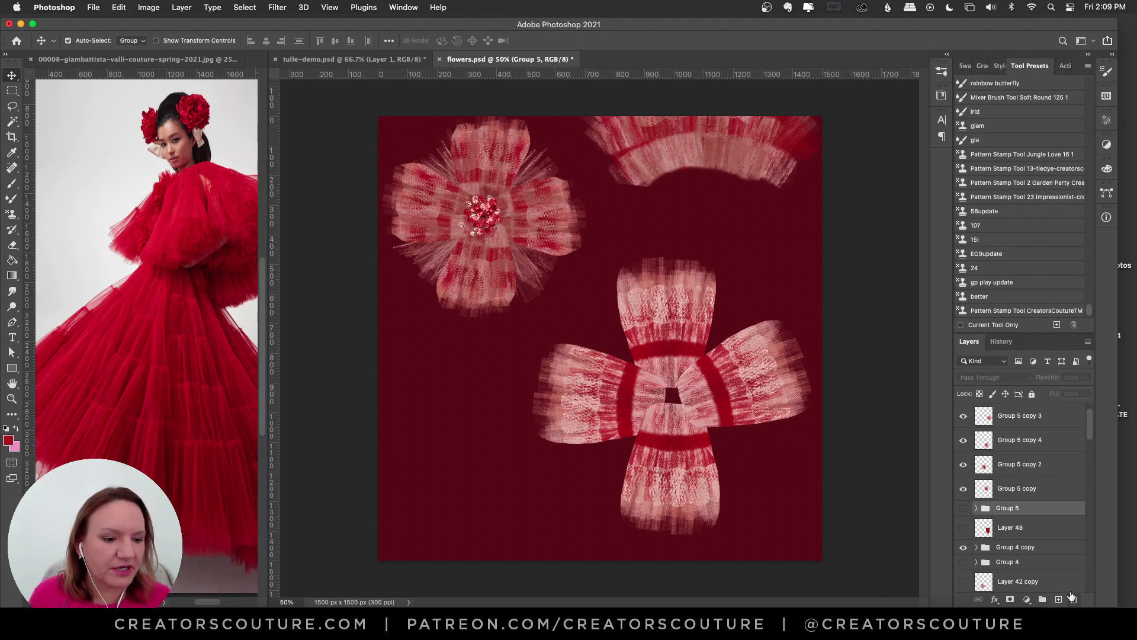
left_click(1060, 600)
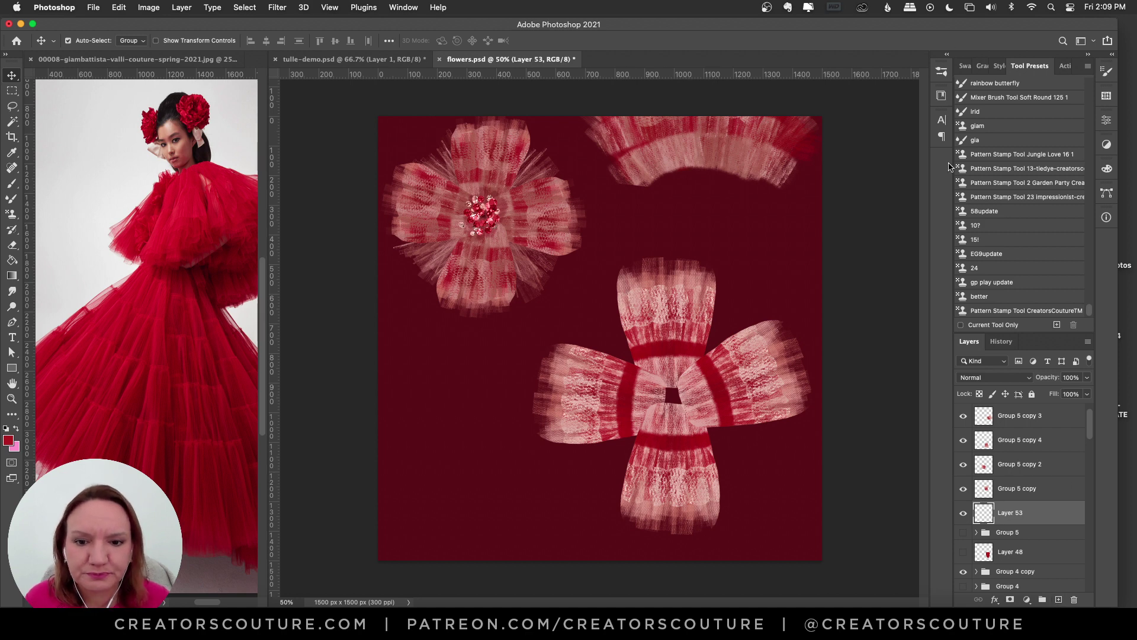
left_click(942, 71)
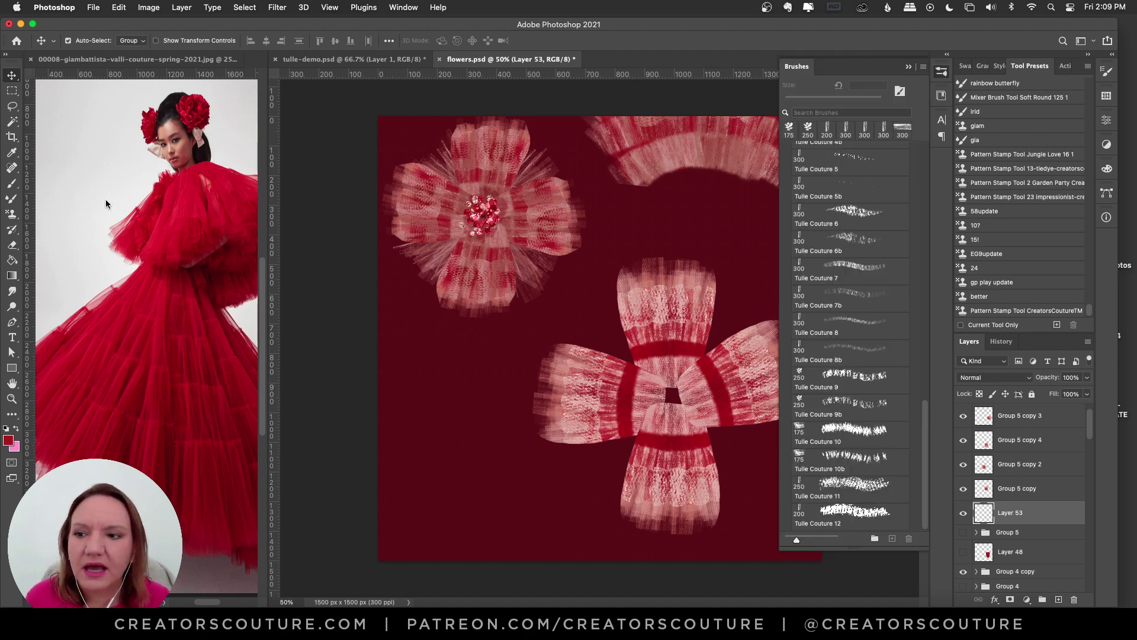
left_click(11, 213)
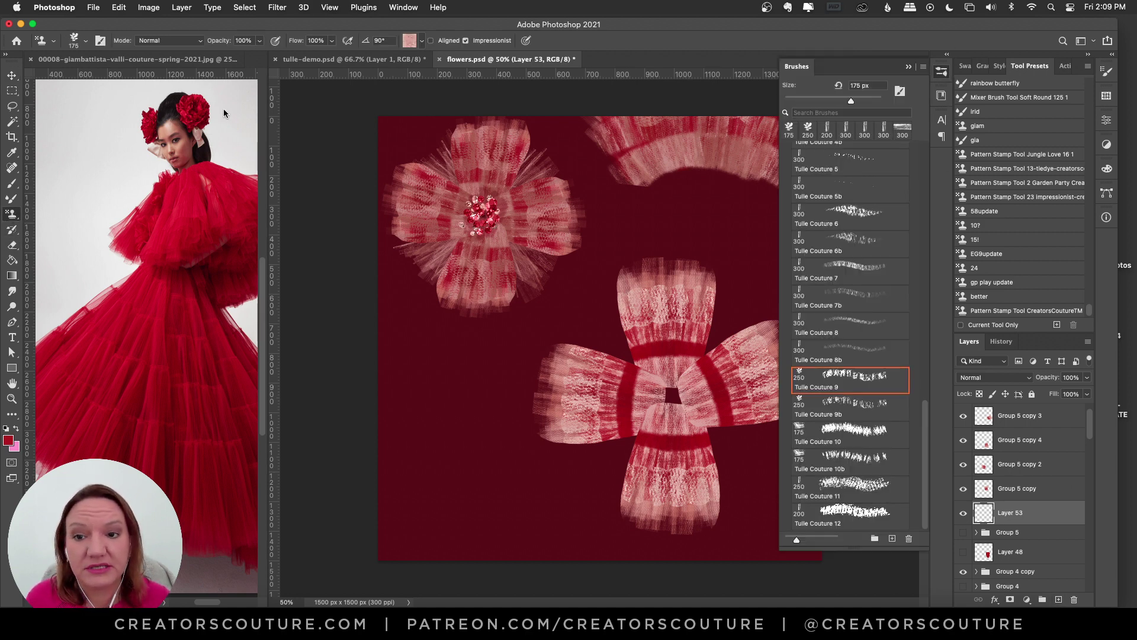
left_click(412, 41)
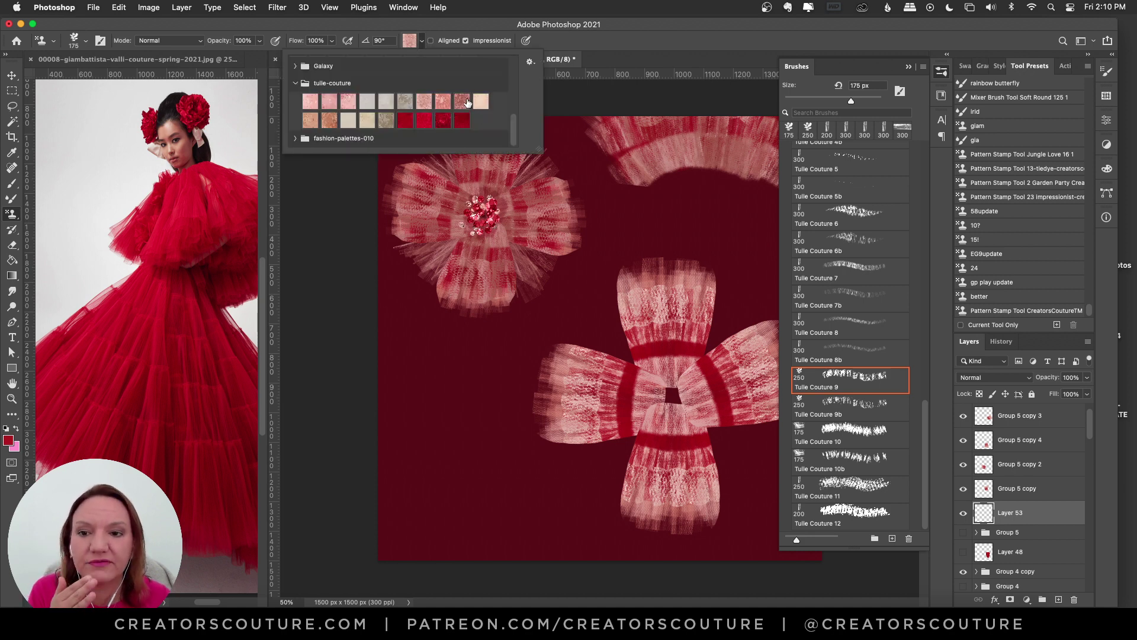
left_click(463, 102)
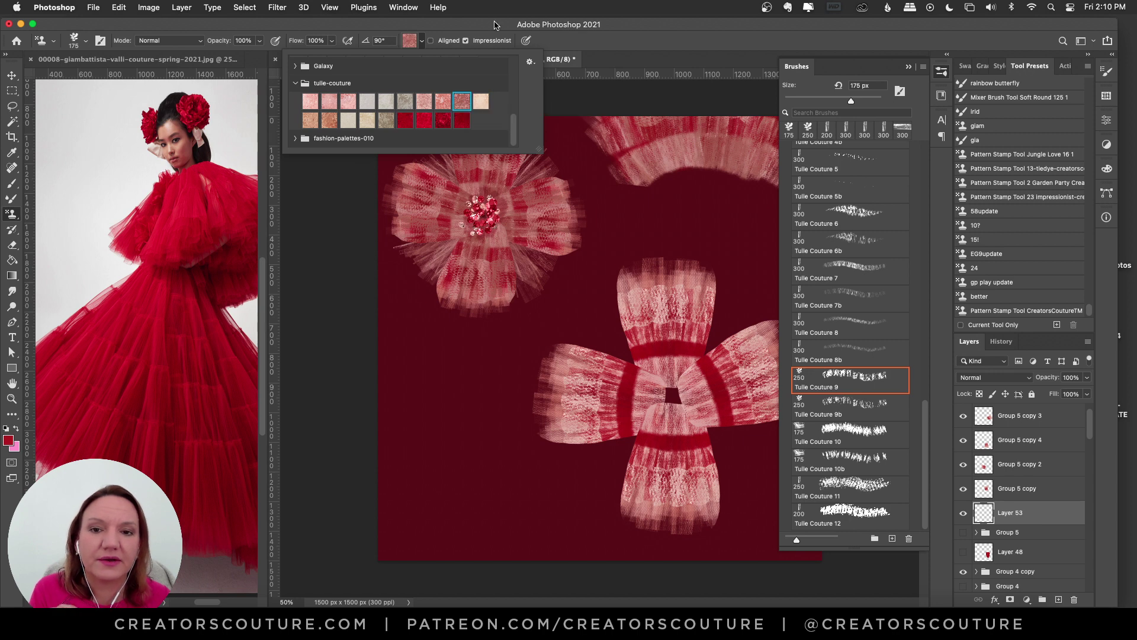
key("Return")
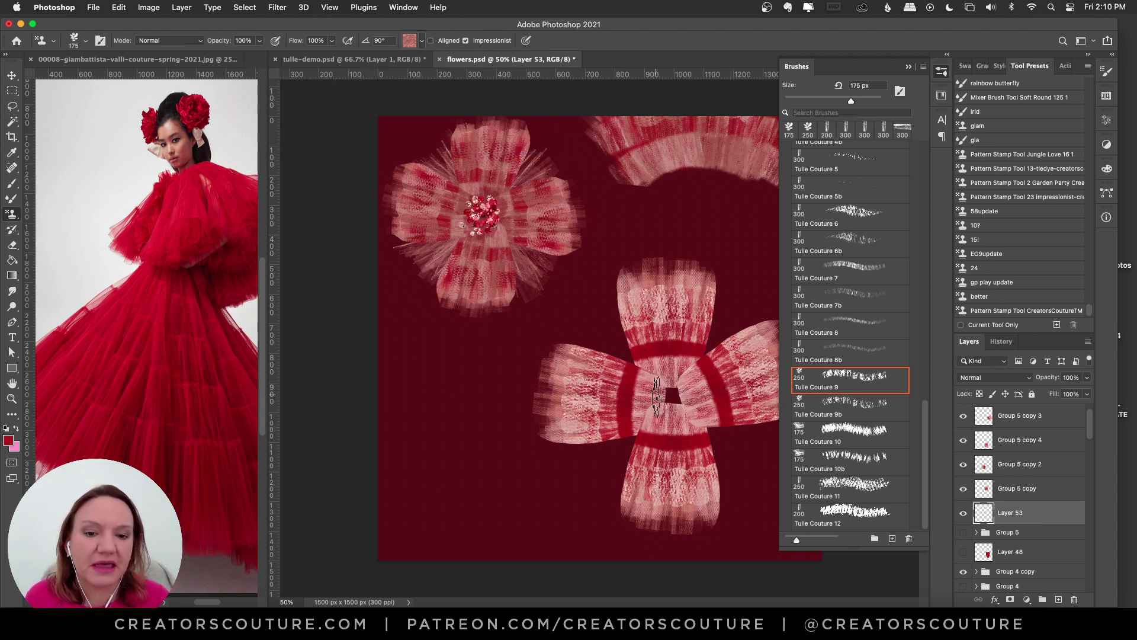
- Undo a test stroke over the left petal and switch to the Tulle Couture 2b brush at 300 px
left_click_drag(601, 343, 613, 456)
key("super+z")
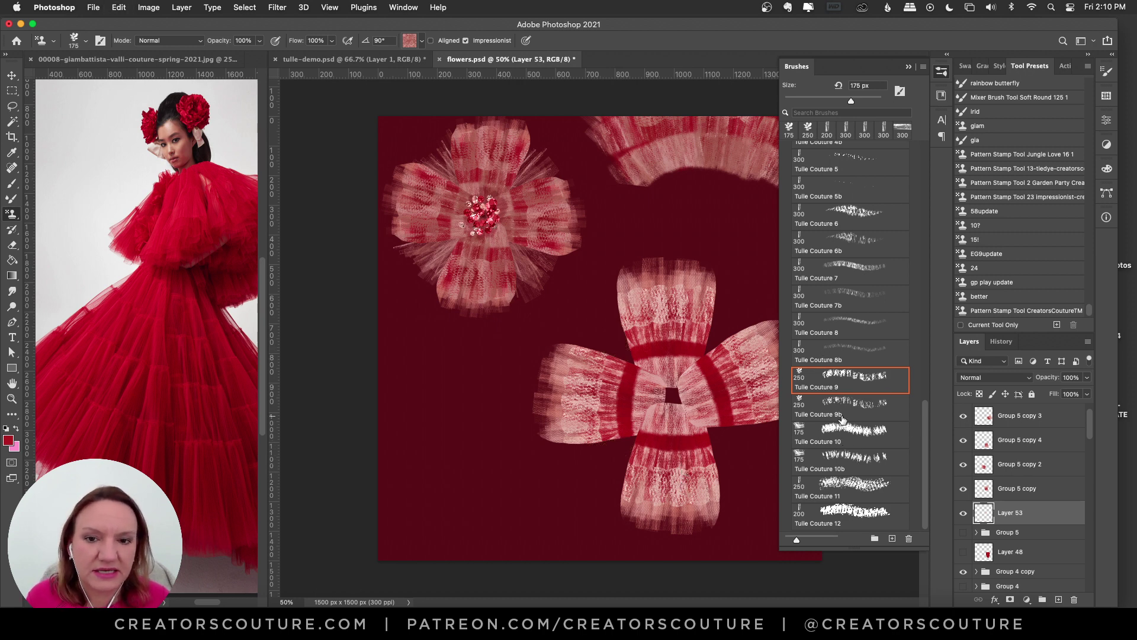
scroll(862, 296, "up", 10)
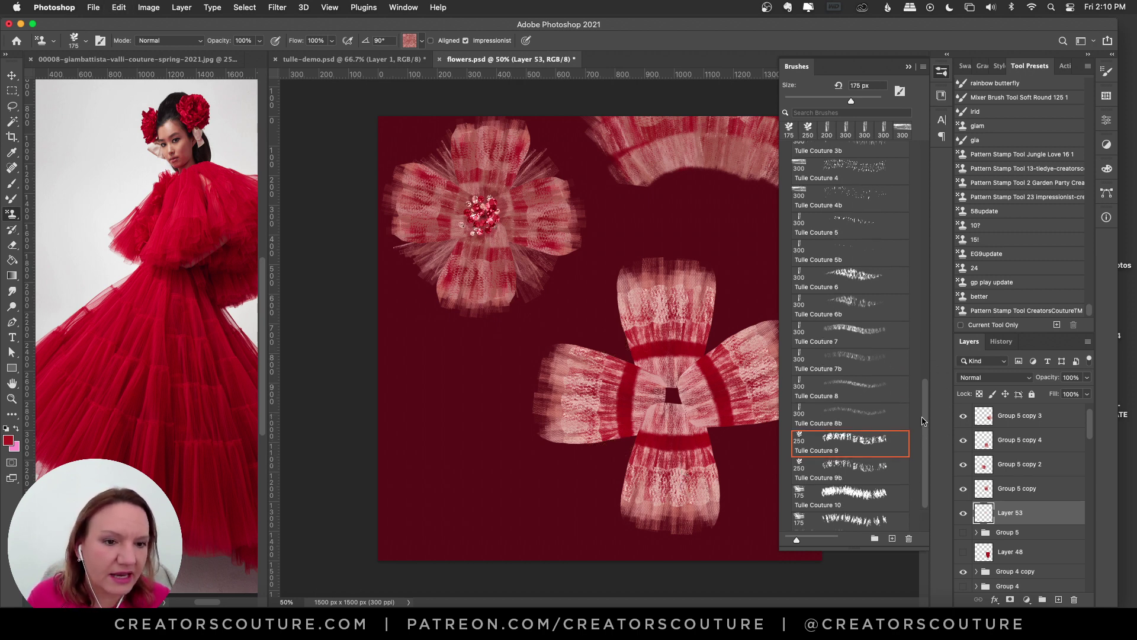
left_click(862, 296)
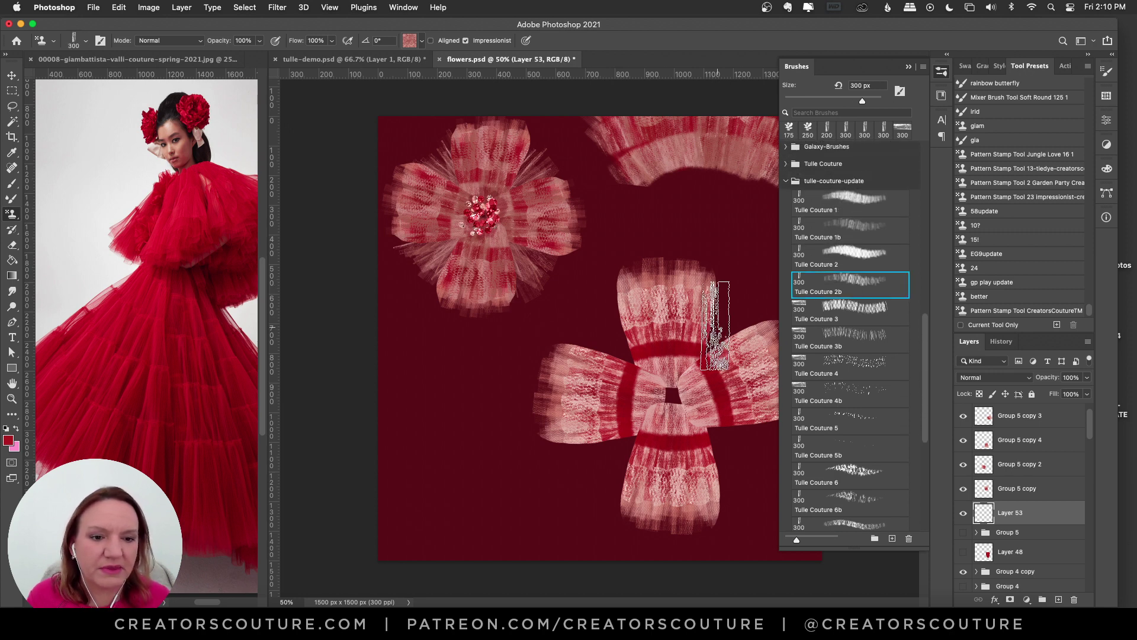
- Try painting sheer tulle in the gaps between the petals with Tulle Couture 2b, undoing each attempt
left_click_drag(652, 331, 667, 340)
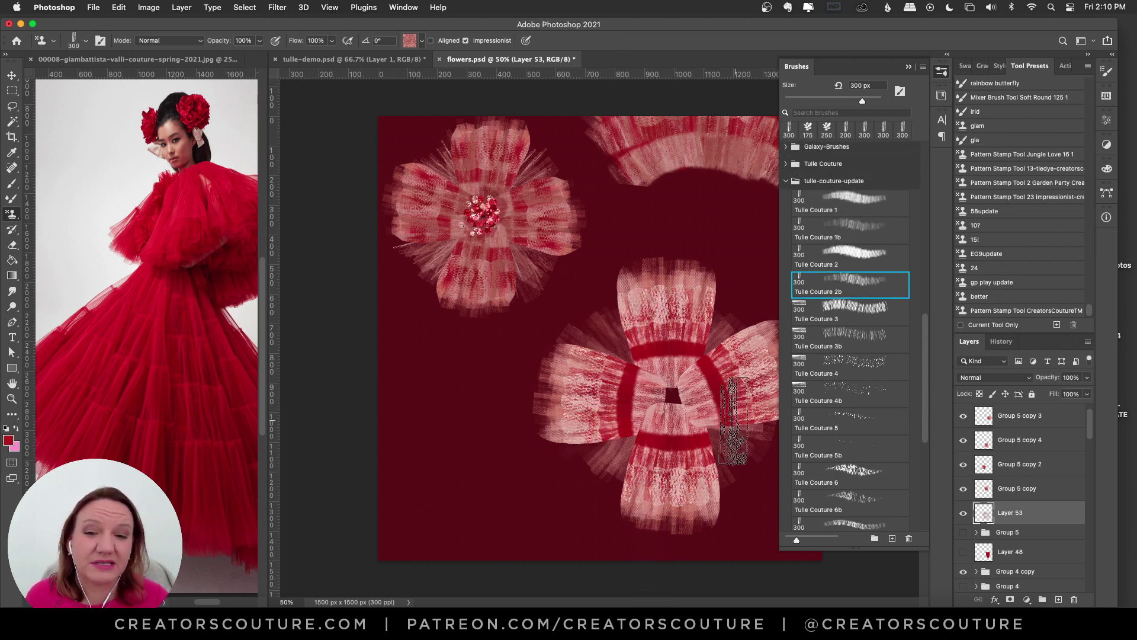
left_click(942, 72)
mouse_move(689, 358)
left_mouse_down()
mouse_move(698, 305)
mouse_move(592, 330)
mouse_move(663, 311)
mouse_move(618, 356)
mouse_move(633, 415)
left_mouse_up()
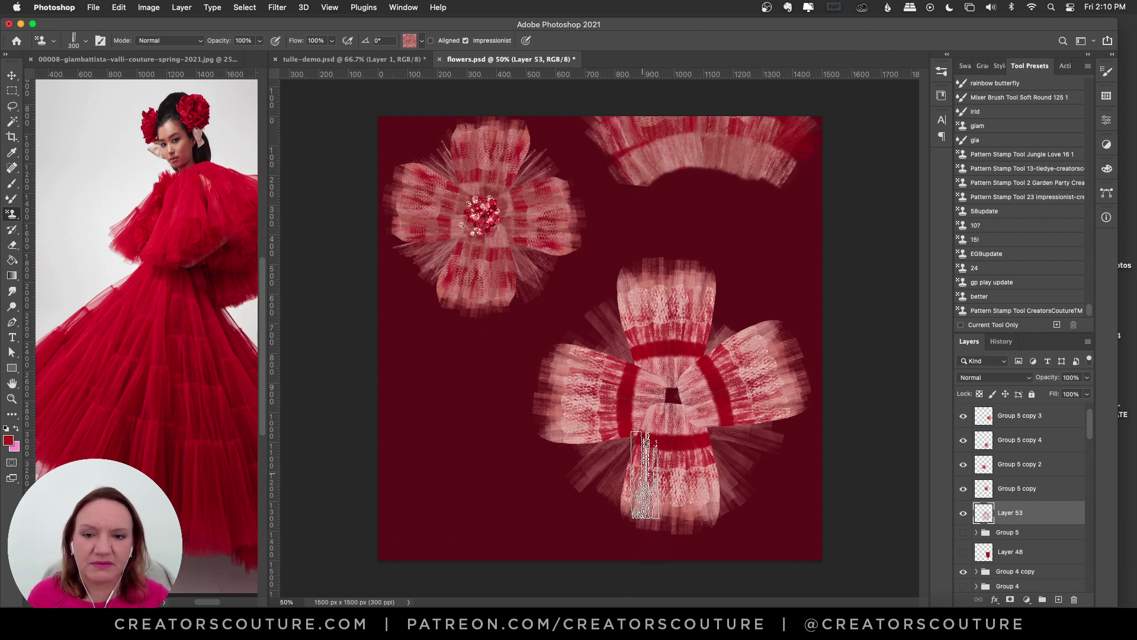
key("super+z")
key("super+z")
left_click(942, 72)
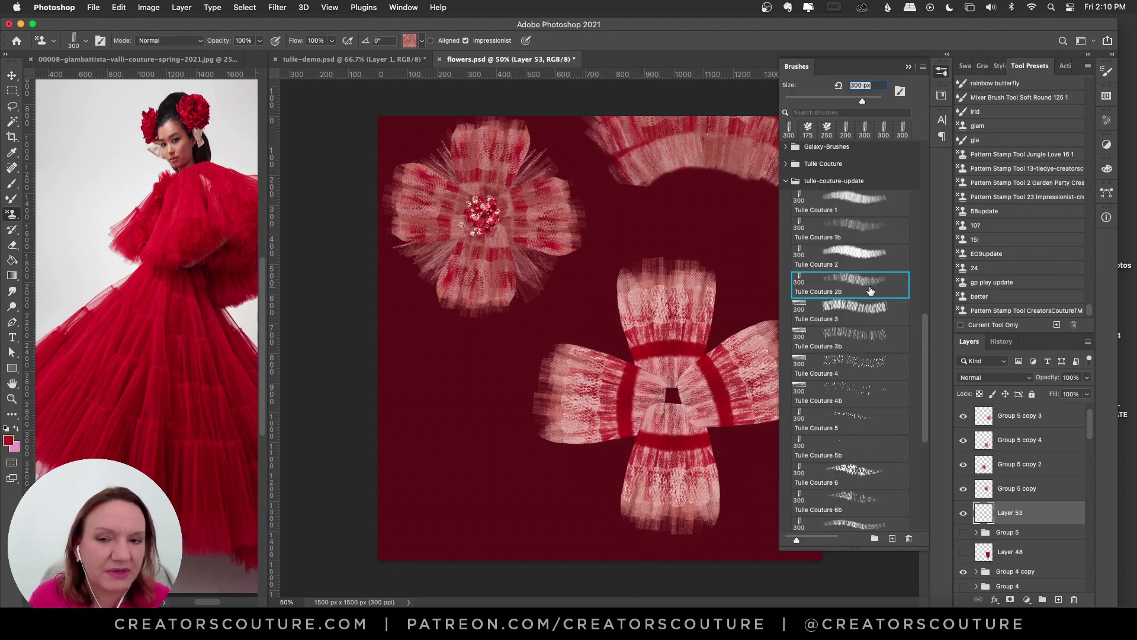
left_click(943, 72)
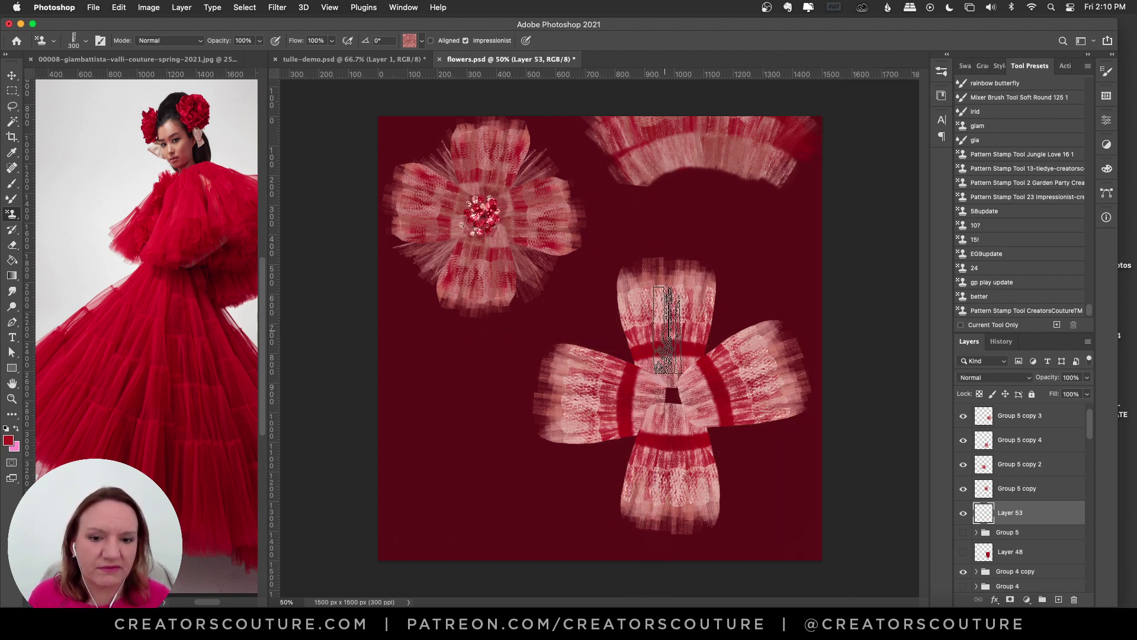
left_click(737, 424)
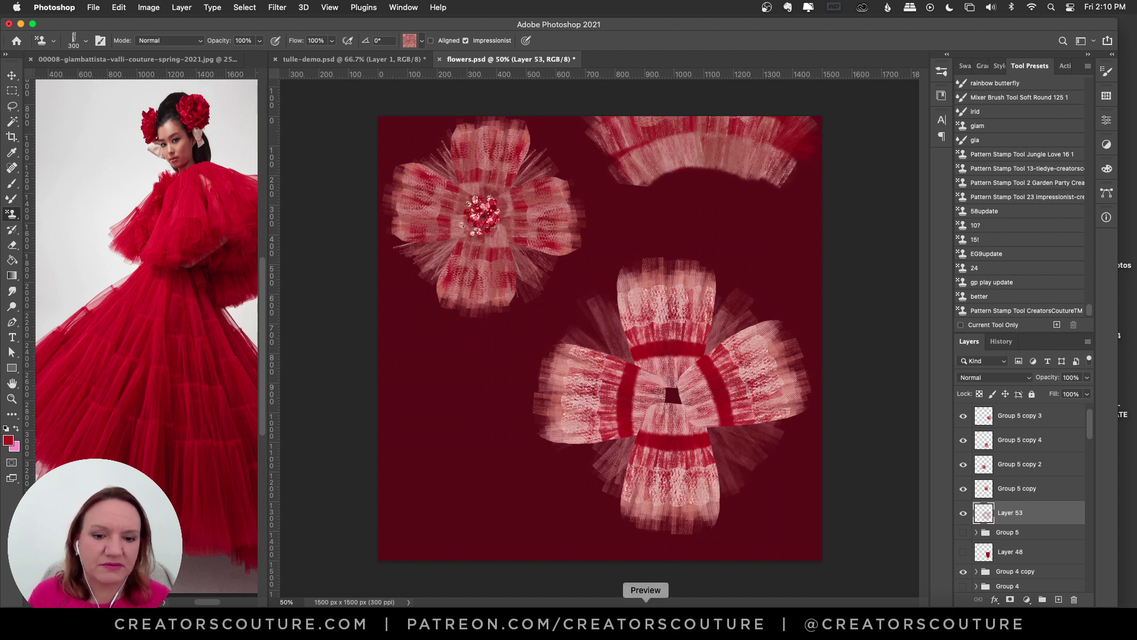
key("super+z")
- Paint a ring of sheer dusty-rose tulle behind the flower, filling the four gaps between the petals
left_click(410, 40)
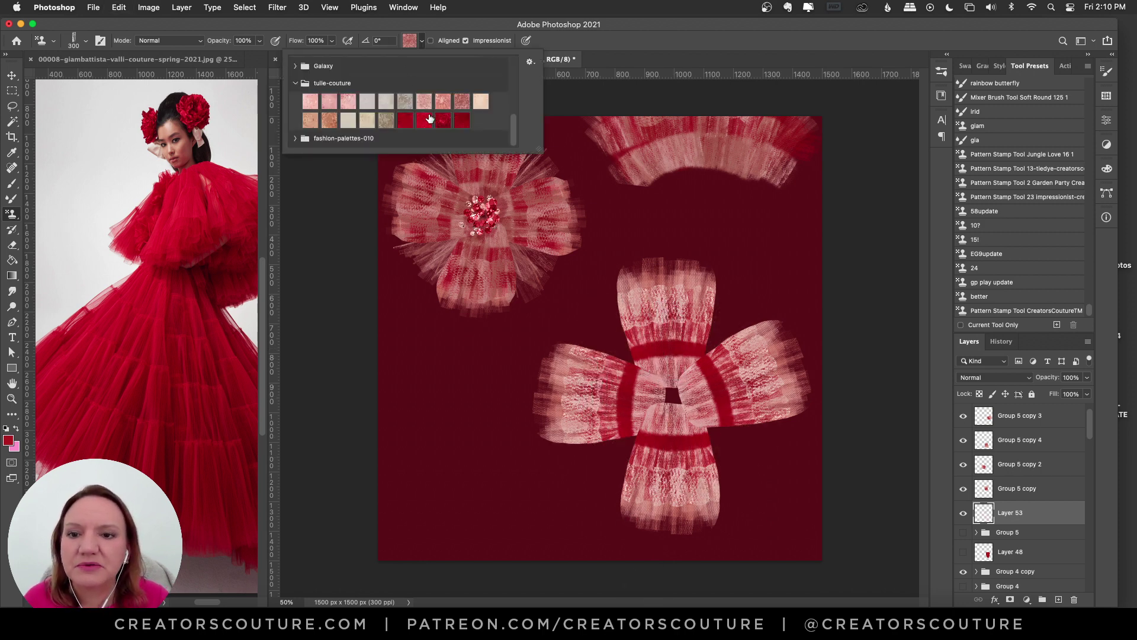
left_click(409, 40)
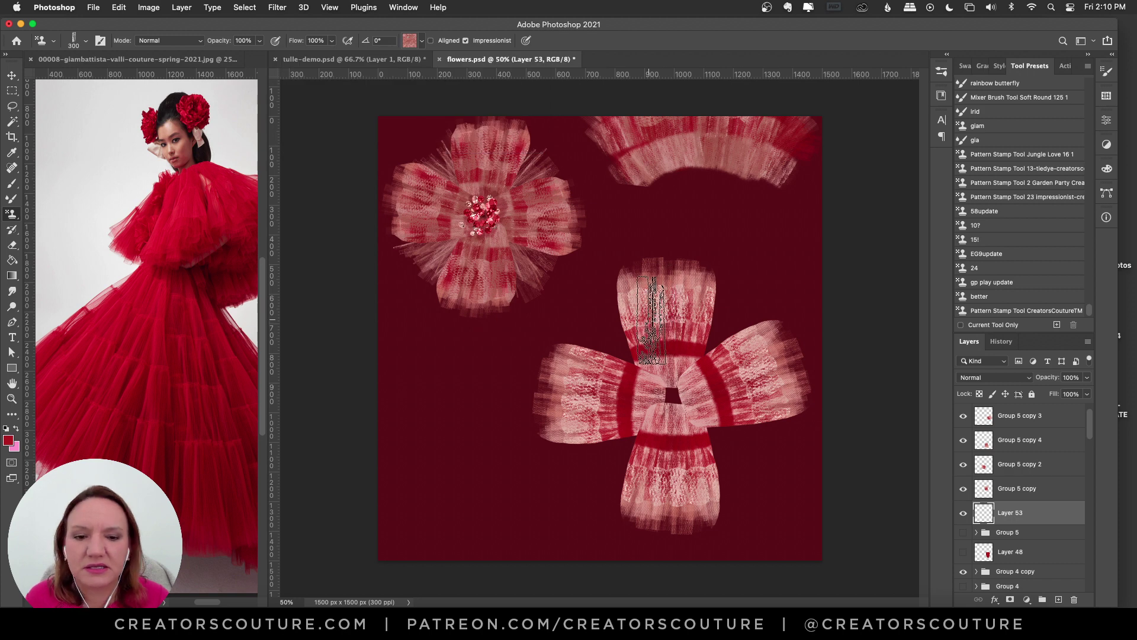
left_click_drag(650, 304, 616, 397)
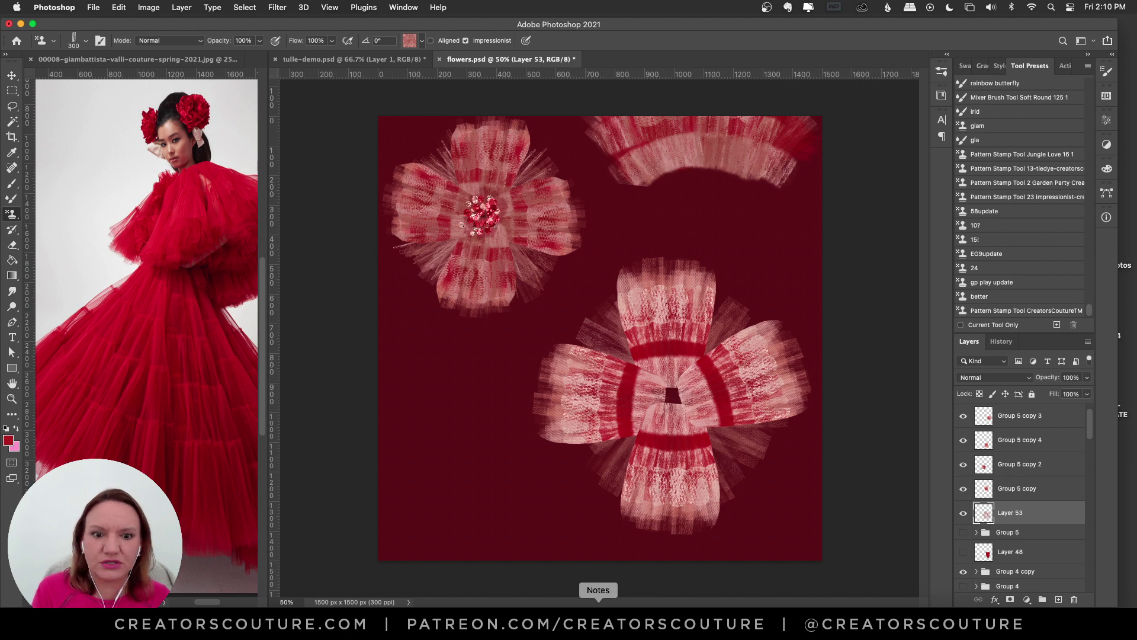
- Add another layer beneath the petals and paint fine tulle strands in the gaps with the Tulle Couture 4b brush
left_click(1059, 600)
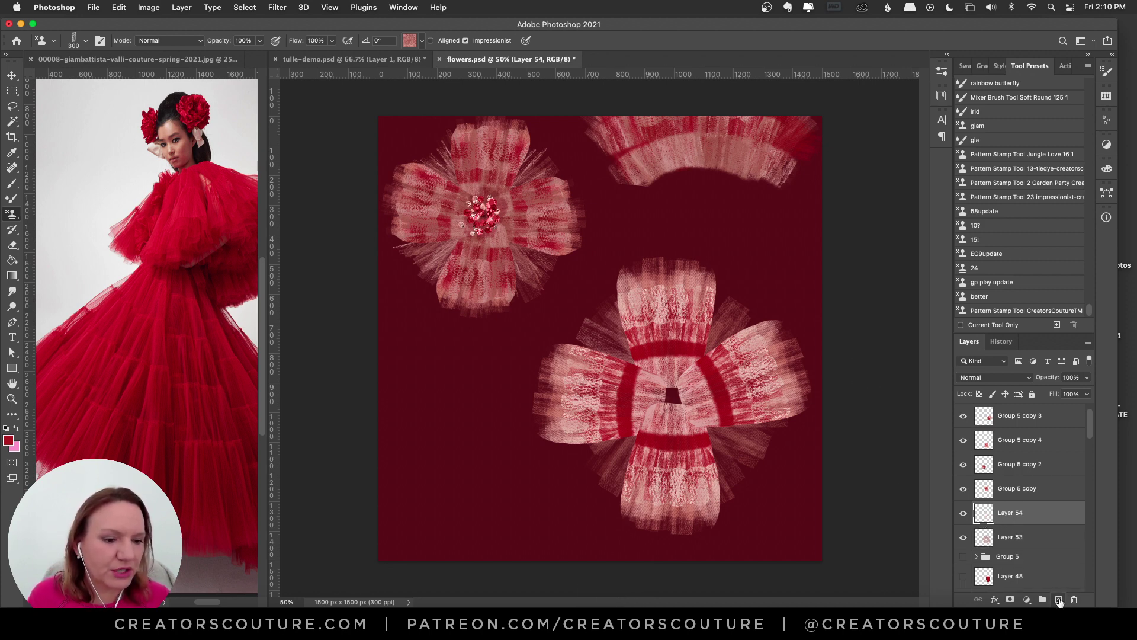
left_click(941, 71)
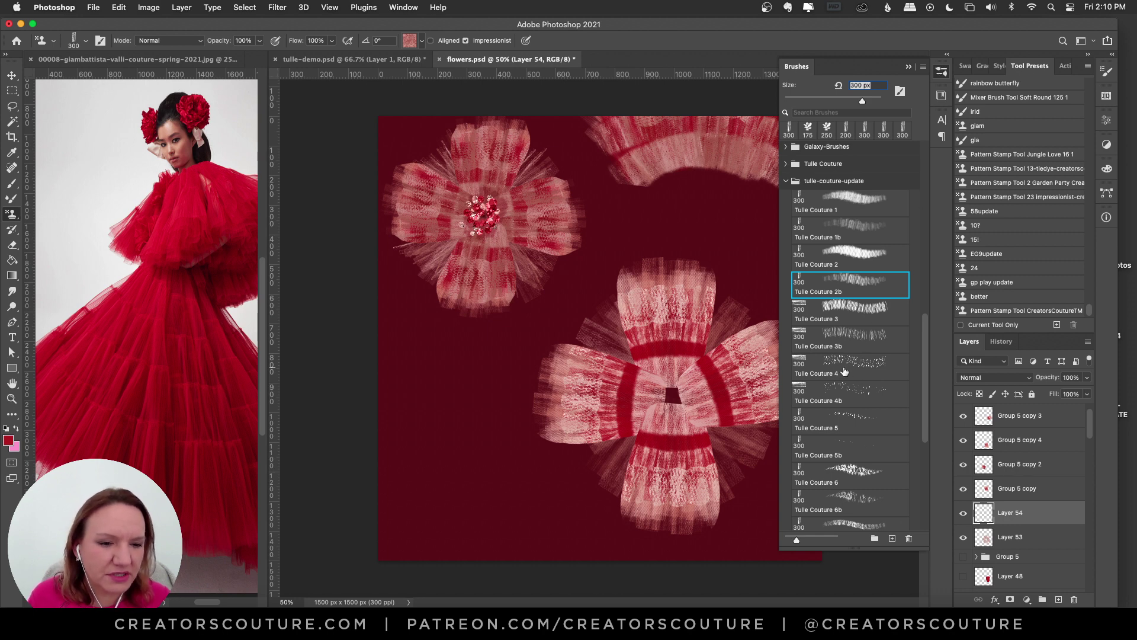
left_click(851, 394)
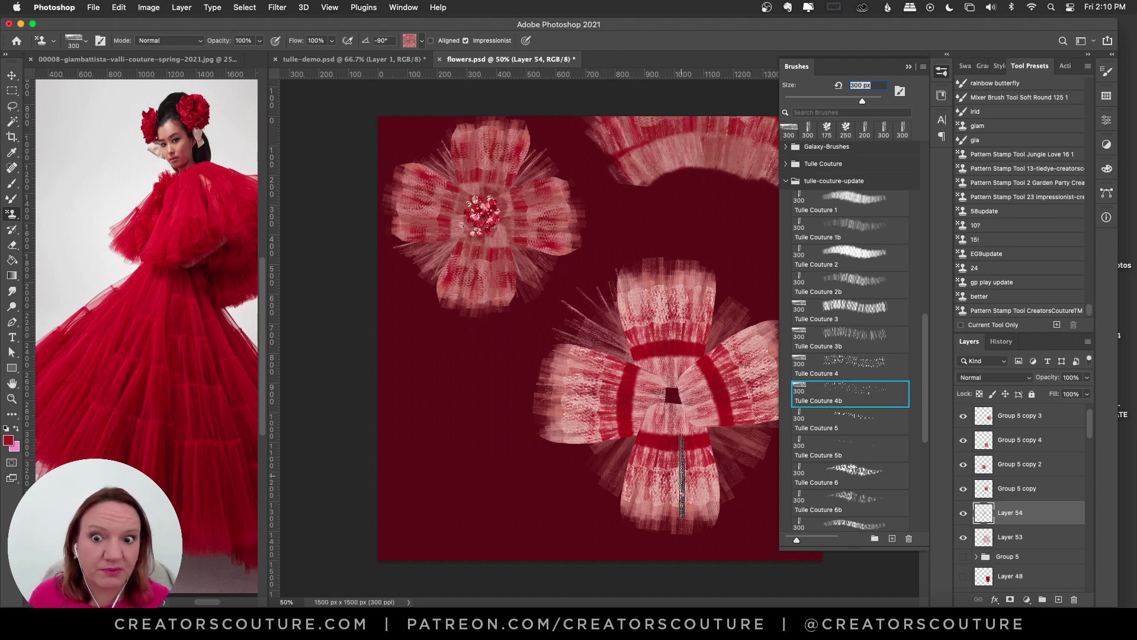
left_click(895, 121)
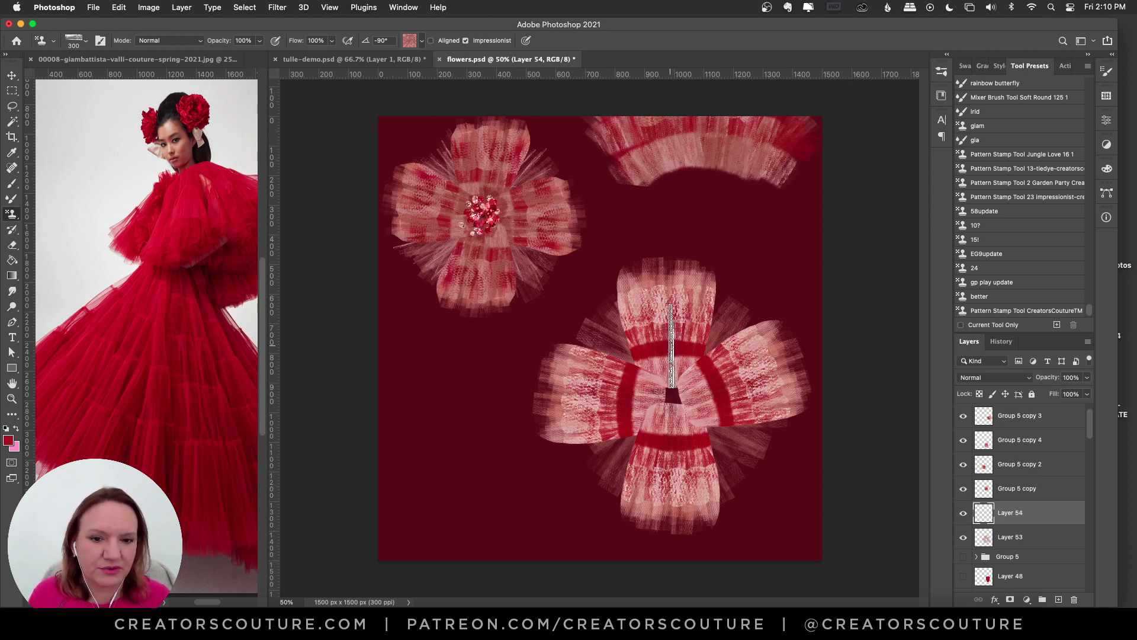
mouse_move(675, 339)
left_mouse_down()
mouse_move(594, 366)
mouse_move(641, 519)
mouse_move(678, 355)
left_mouse_up()
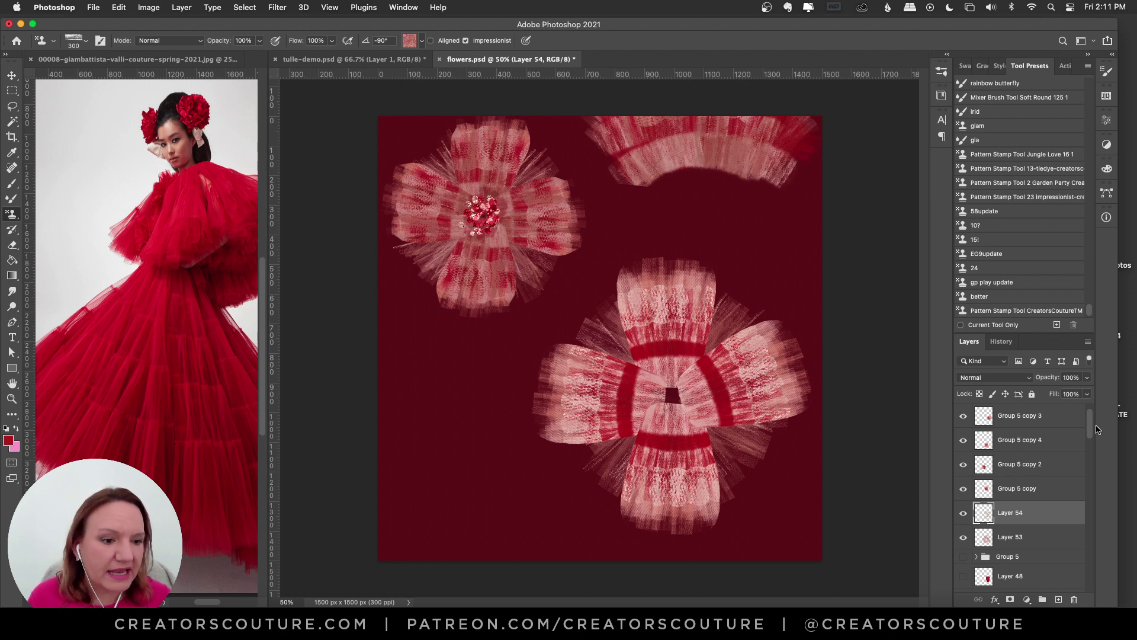
- Add two new layers directly above the topmost petal layer, Group 5 copy 3
left_click_drag(1091, 424, 1088, 413)
left_click(1021, 417)
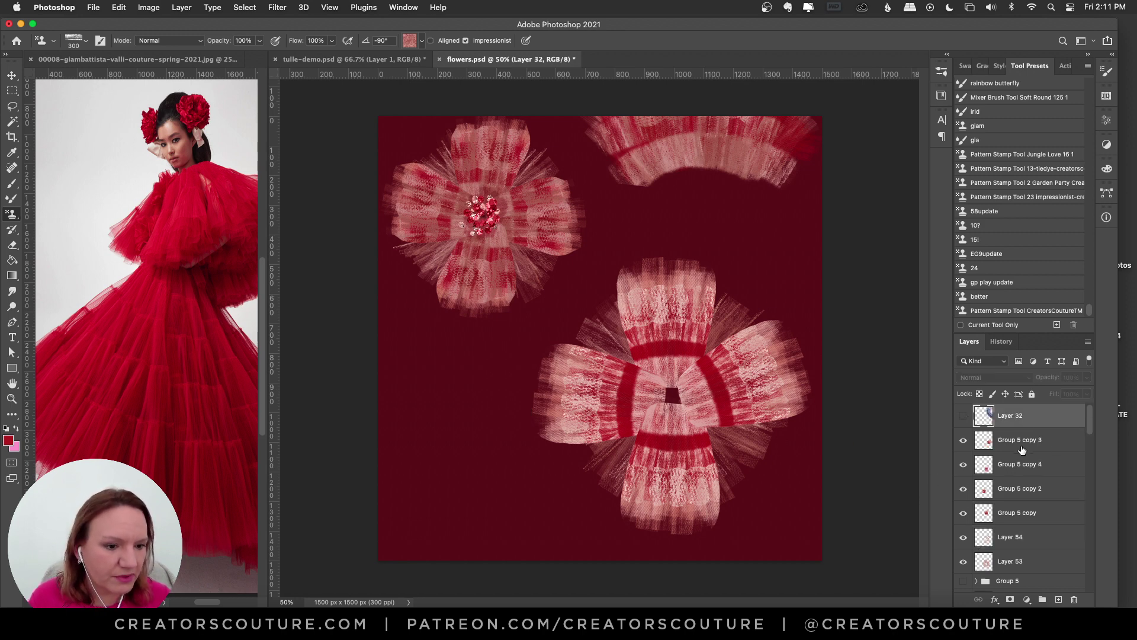
left_click(1024, 446)
left_click(1059, 597)
left_click(1059, 597)
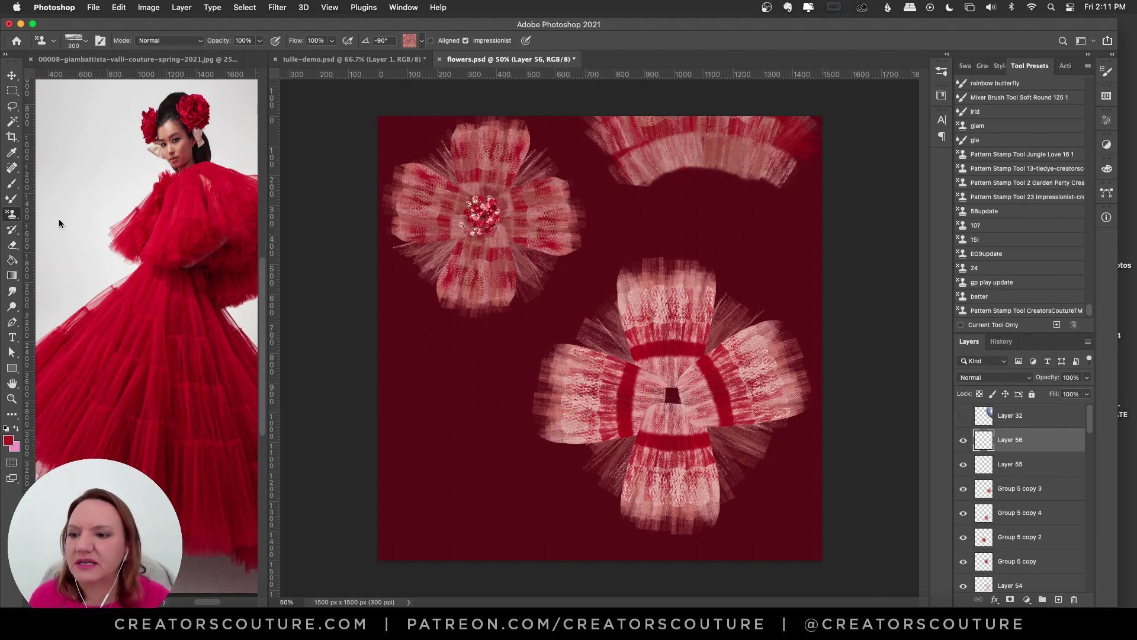
- Load the CreatorsCouture Pattern Stamp preset and choose the 11 impressionist-creatorscouture brush at 125 px from PS modern impressionist V2
left_click(1015, 312)
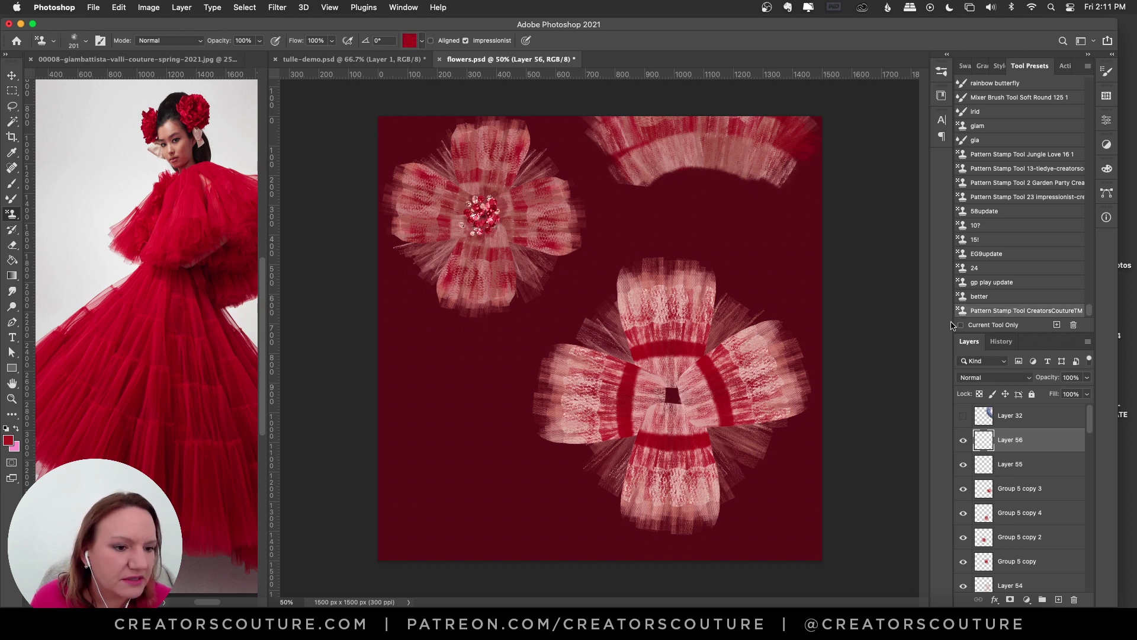
left_click_drag(953, 320, 979, 330)
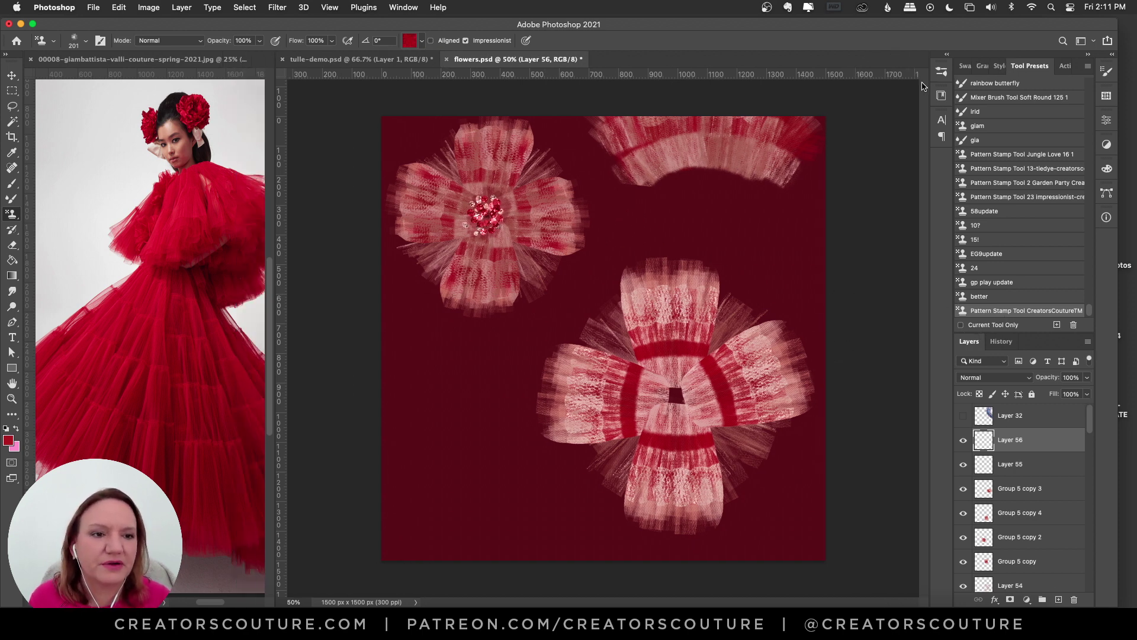
left_click(942, 97)
left_click_drag(928, 352, 915, 185)
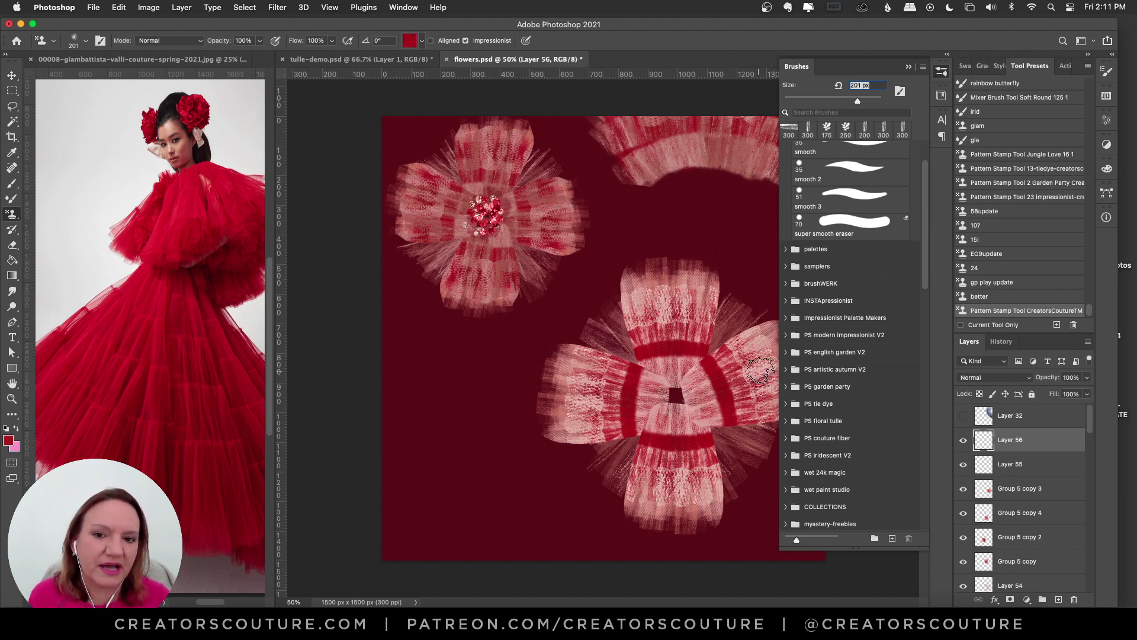
left_click_drag(927, 270, 918, 258)
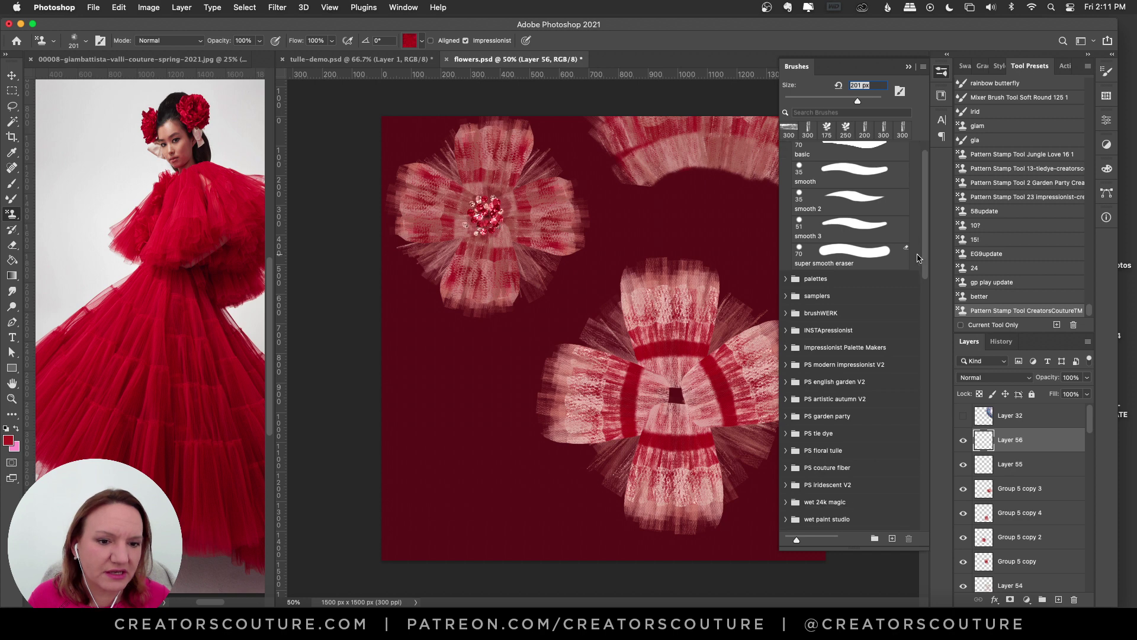
left_click(786, 364)
scroll(881, 264, "down", 10)
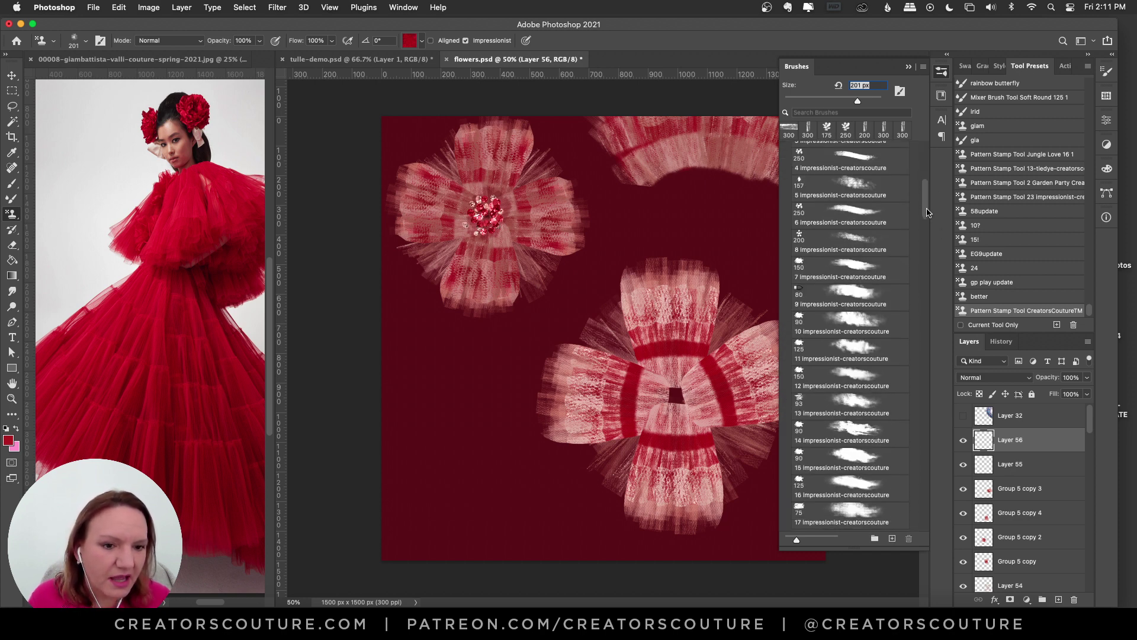
left_click(826, 292)
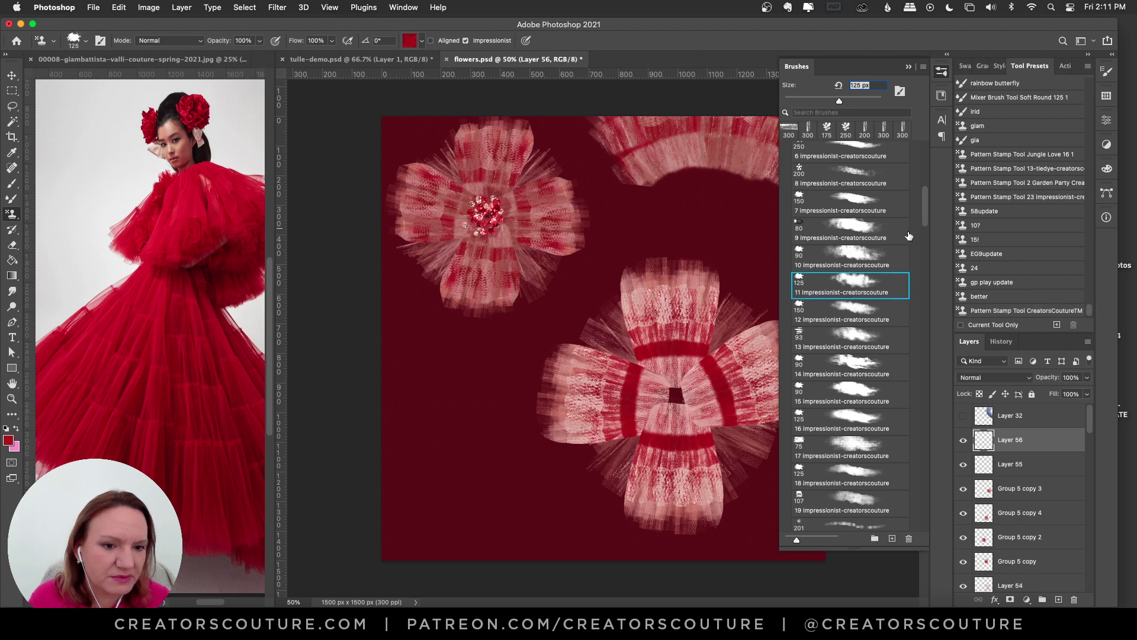
left_click(942, 72)
- Keep the deep red tulle-couture pattern and paint a soft red blot over the centre of the large flower
left_click(410, 41)
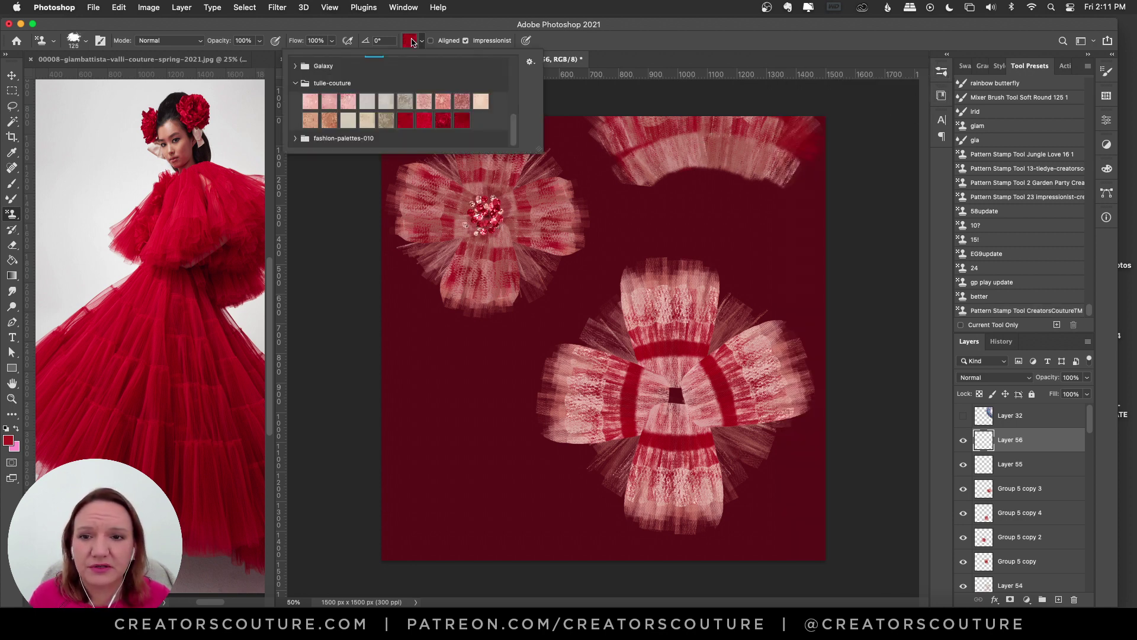
left_click(409, 42)
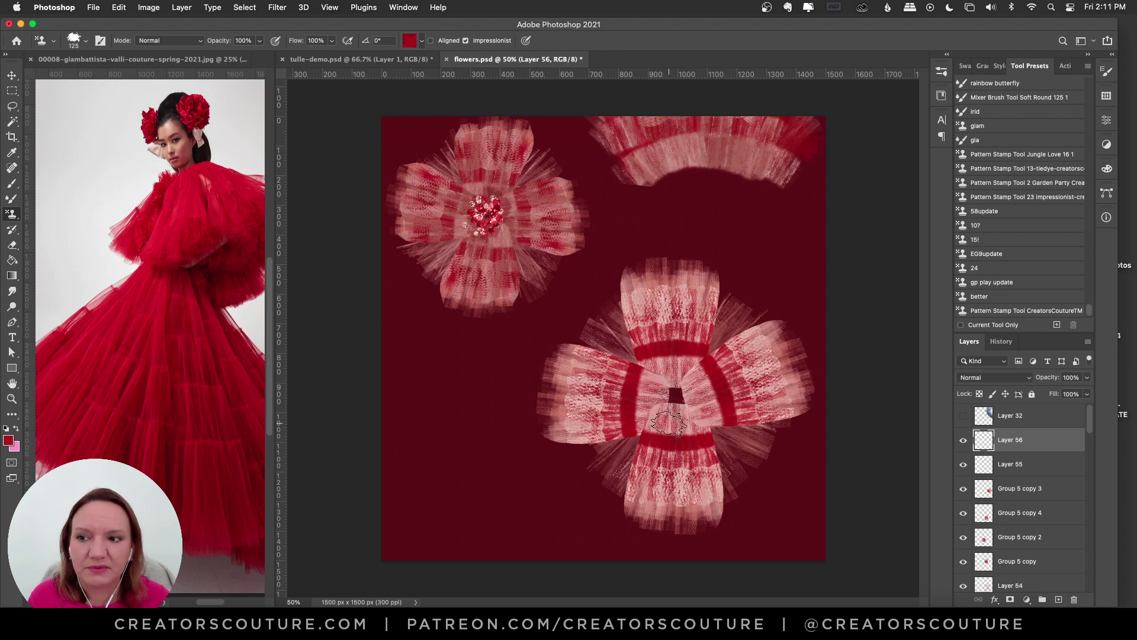
left_click_drag(696, 396, 675, 408)
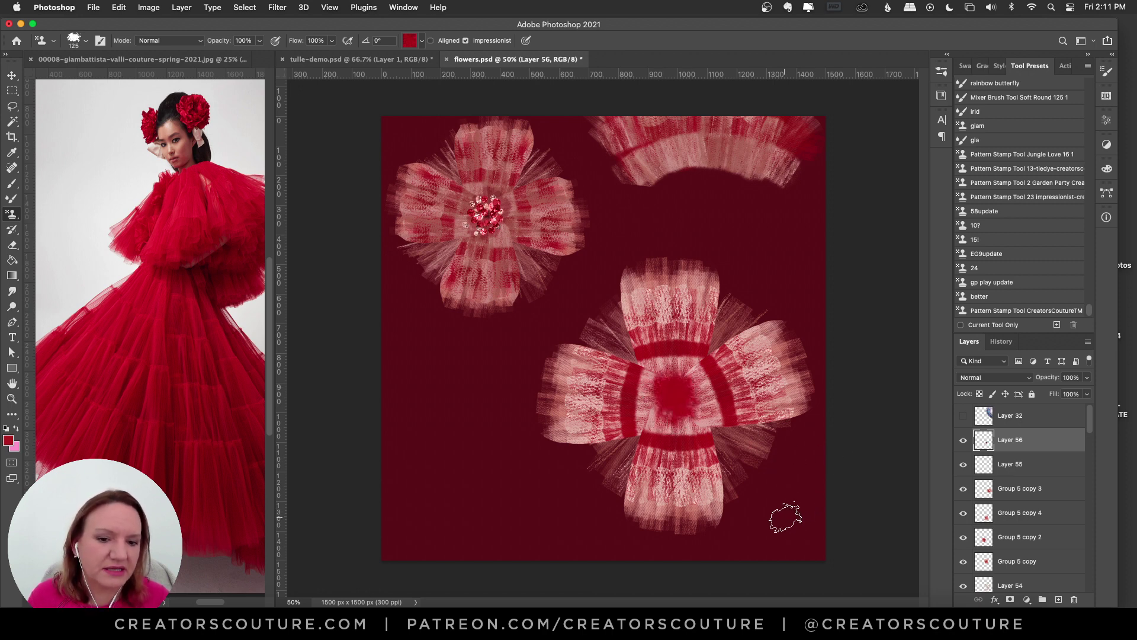
- Set the red blot's layer to Multiply at 64% opacity and add a new layer above it
left_click(991, 378)
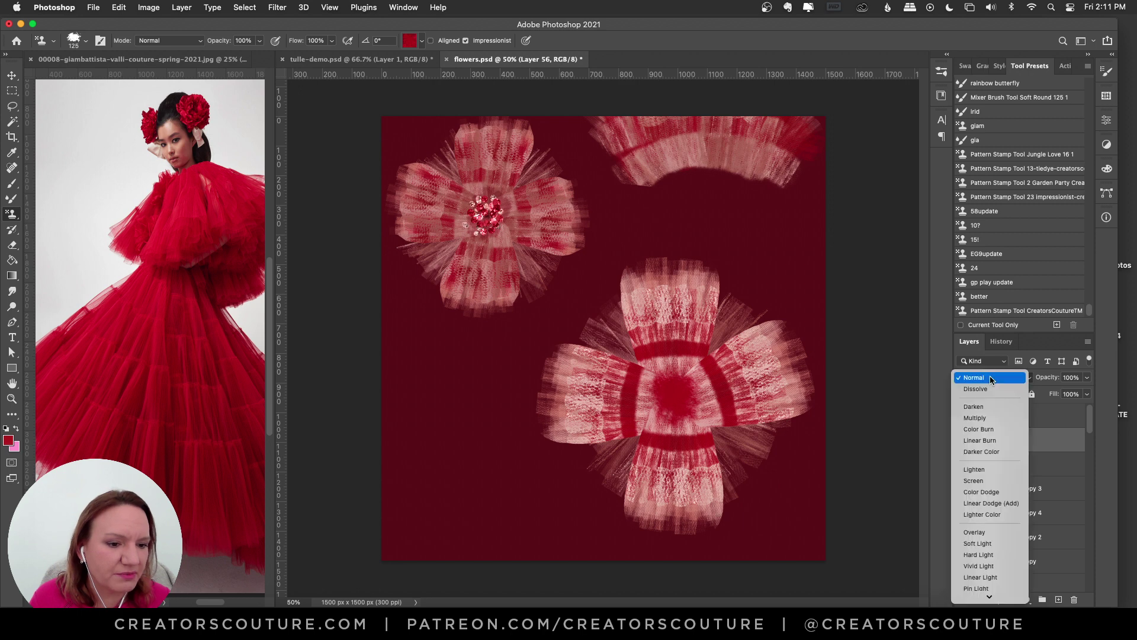
left_click(981, 420)
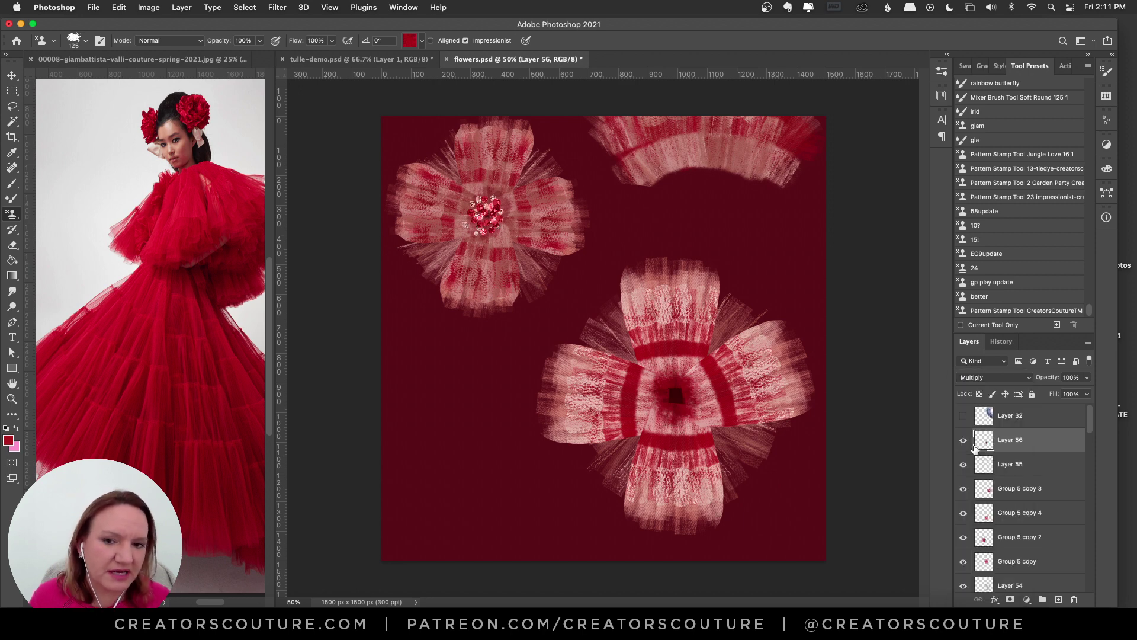
left_click(1088, 377)
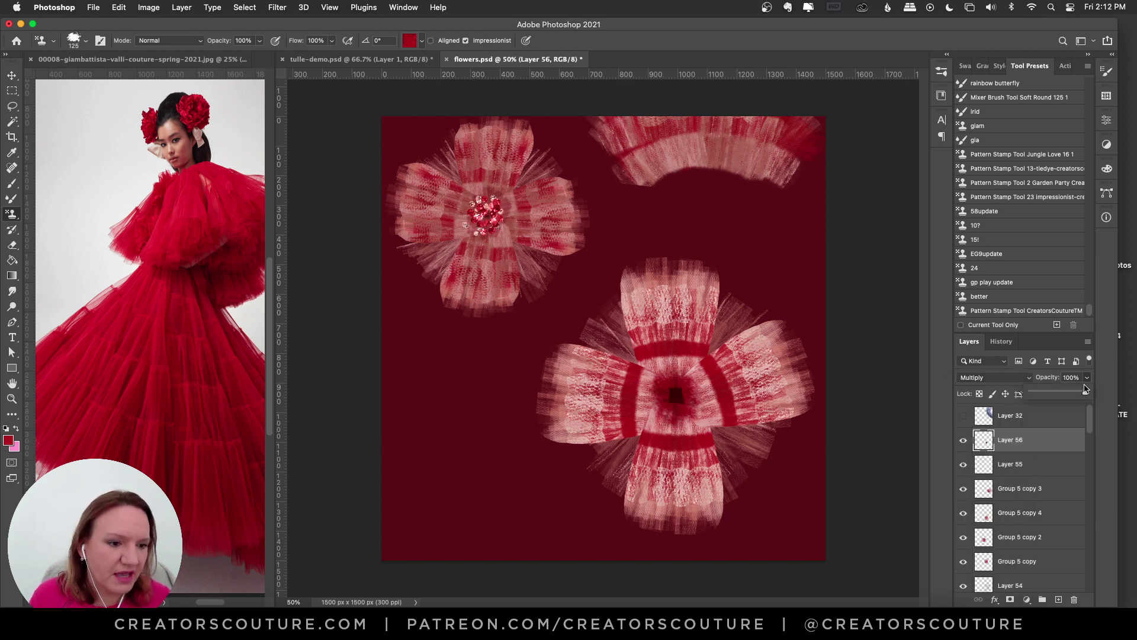
left_click_drag(1088, 391, 1066, 396)
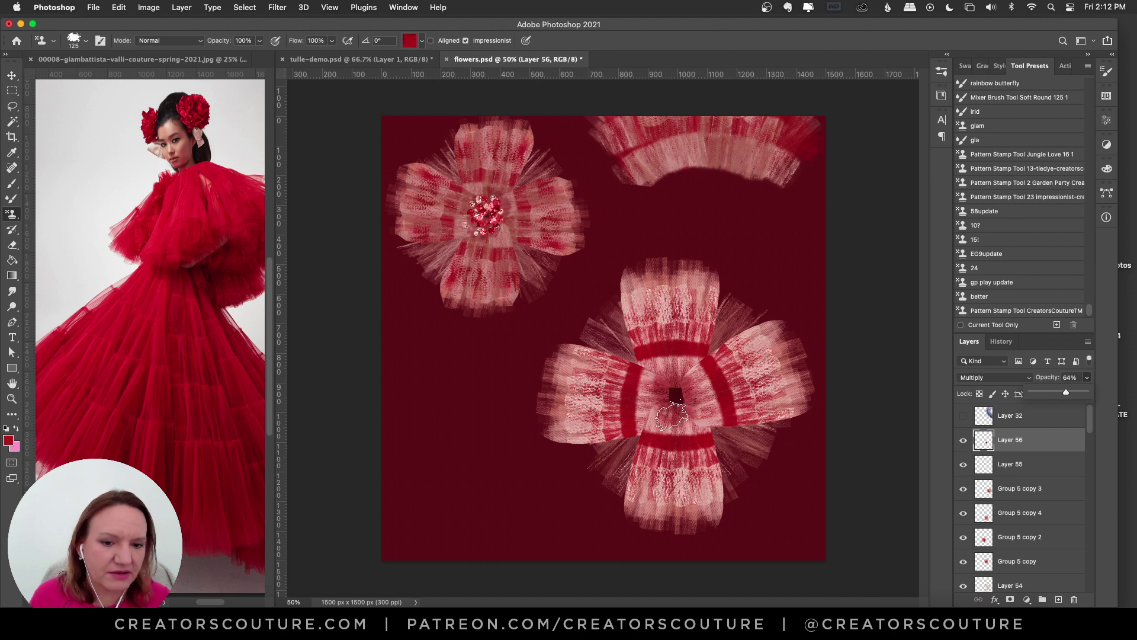
left_click(672, 411)
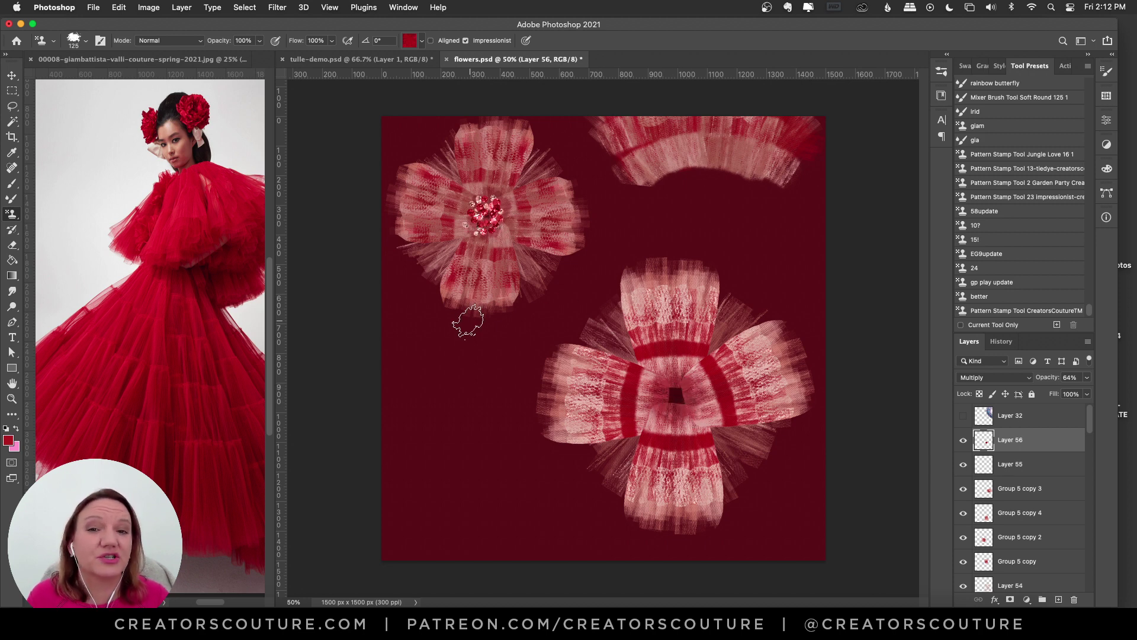
left_click(1058, 600)
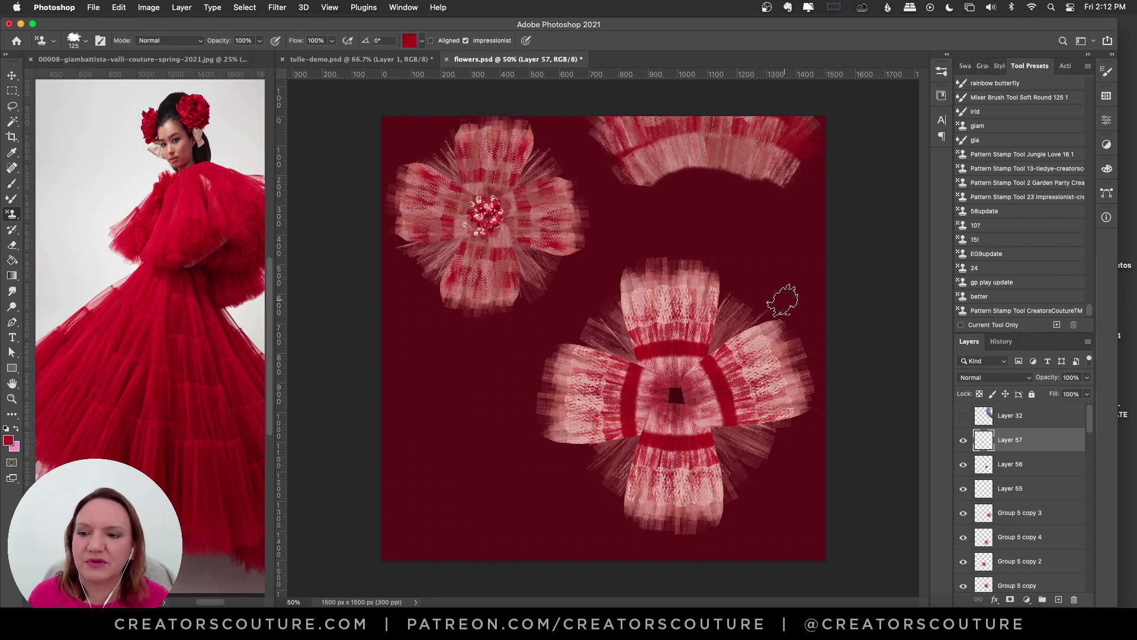
left_click(941, 71)
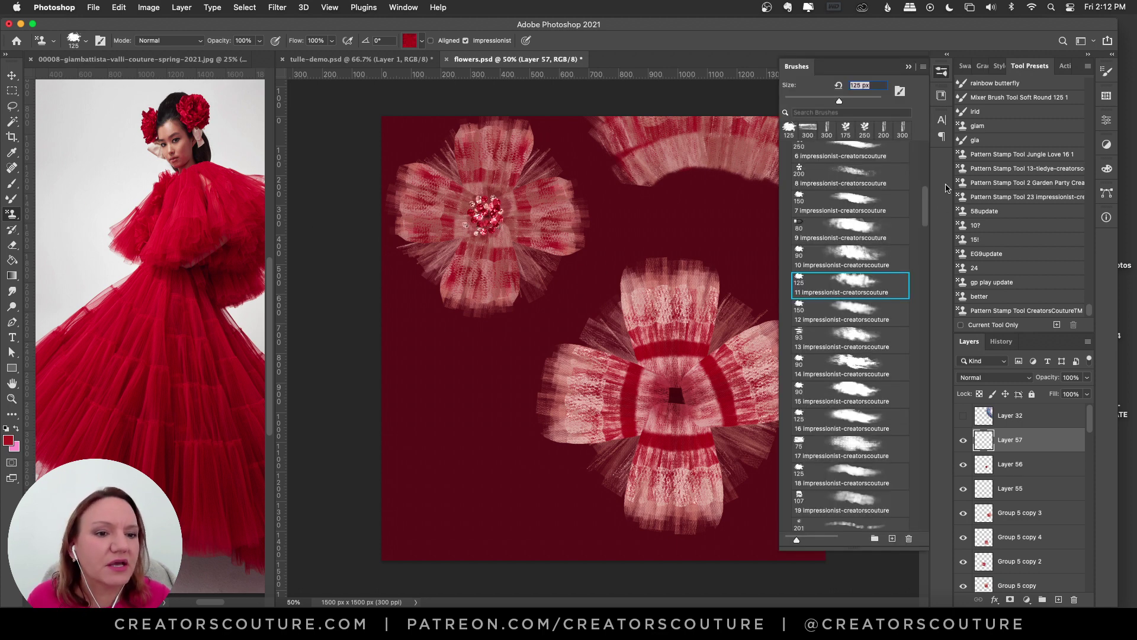
scroll(812, 273, "up", 10)
left_click(786, 390)
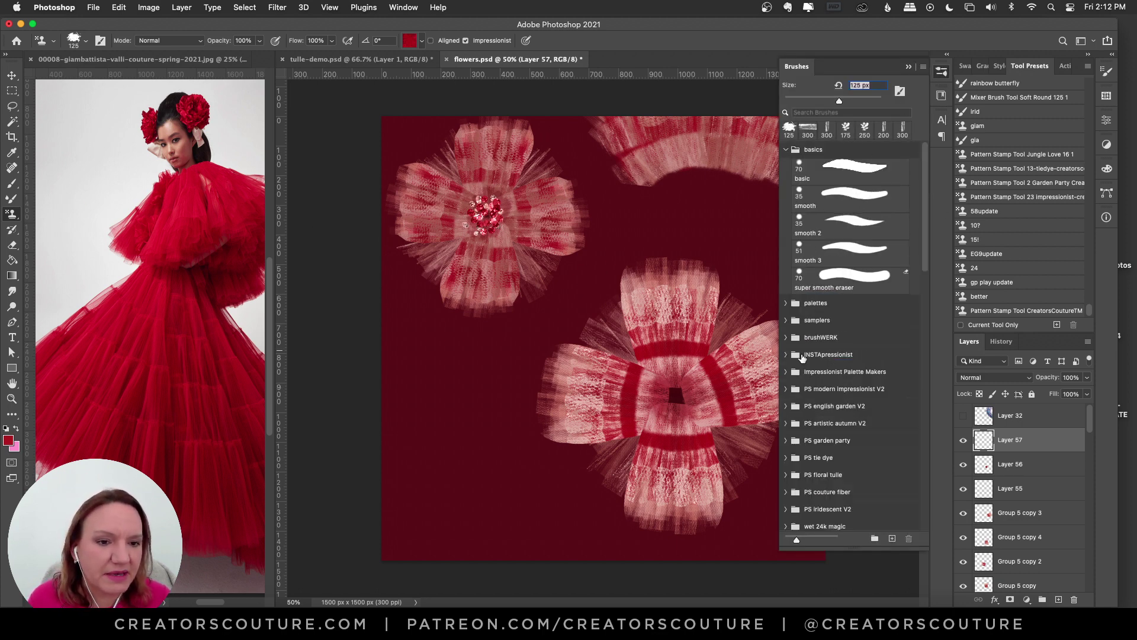
left_click(845, 204)
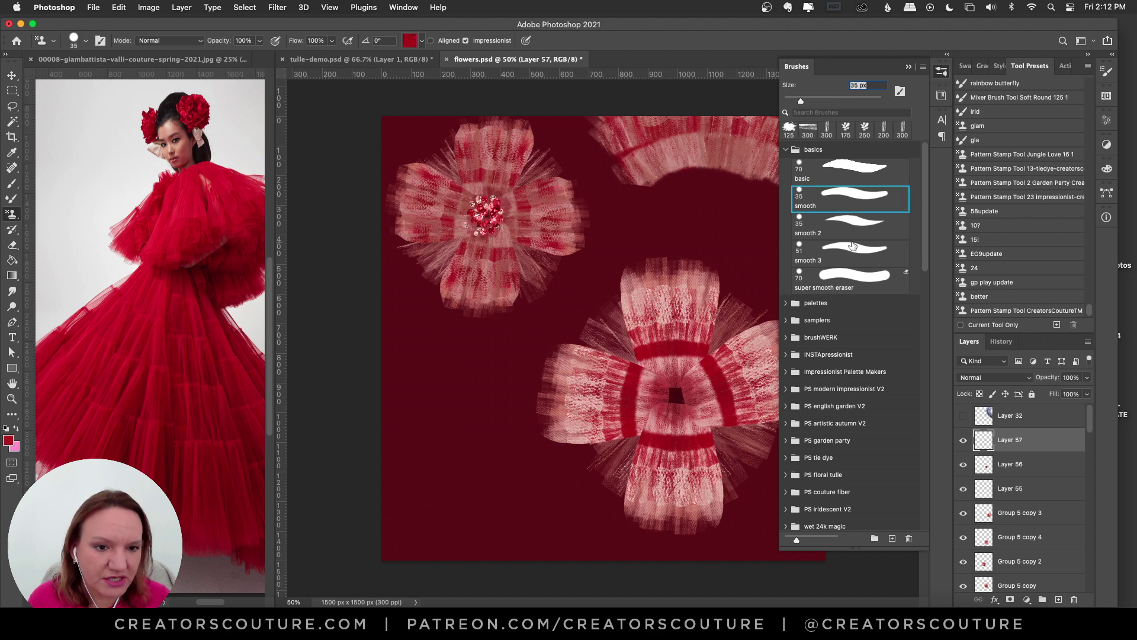
left_click(941, 74)
left_click(942, 73)
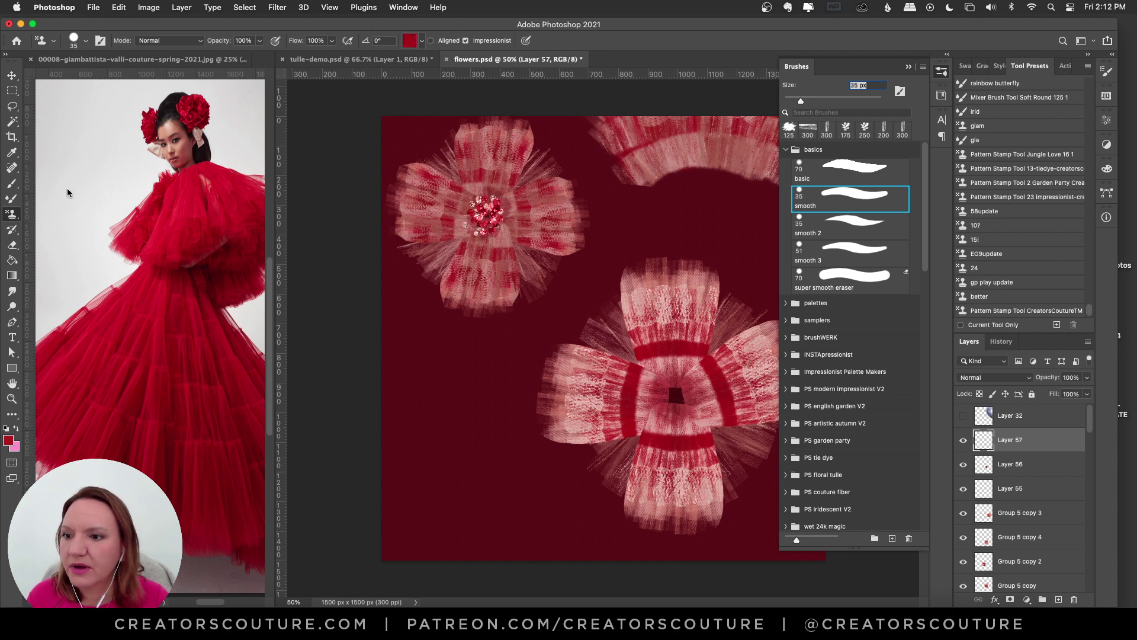
- Switch to the Brush tool with the 35 px smooth brush and choose a lighter red as the foreground colour
left_click(12, 184)
left_click(59, 183)
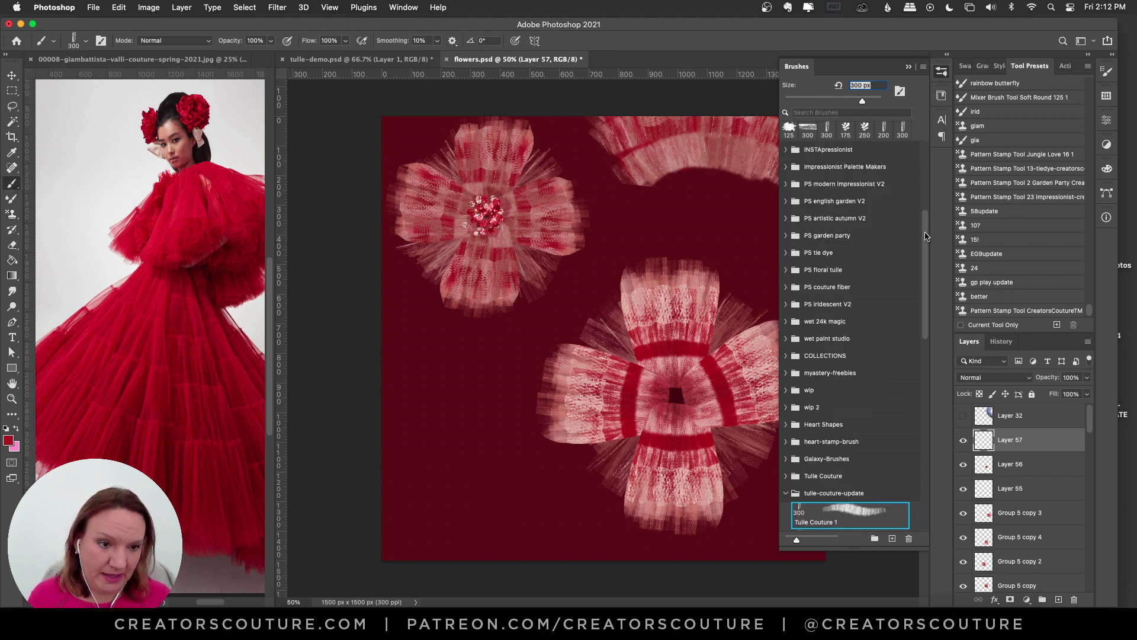
left_click_drag(926, 237, 913, 131)
left_click(834, 198)
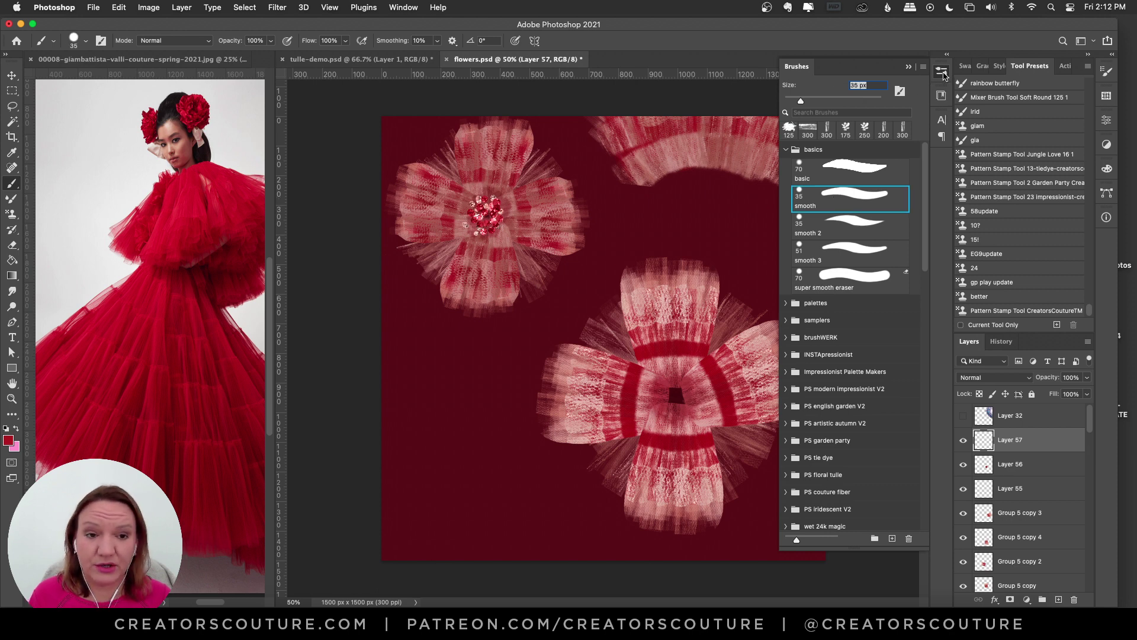
left_click(942, 72)
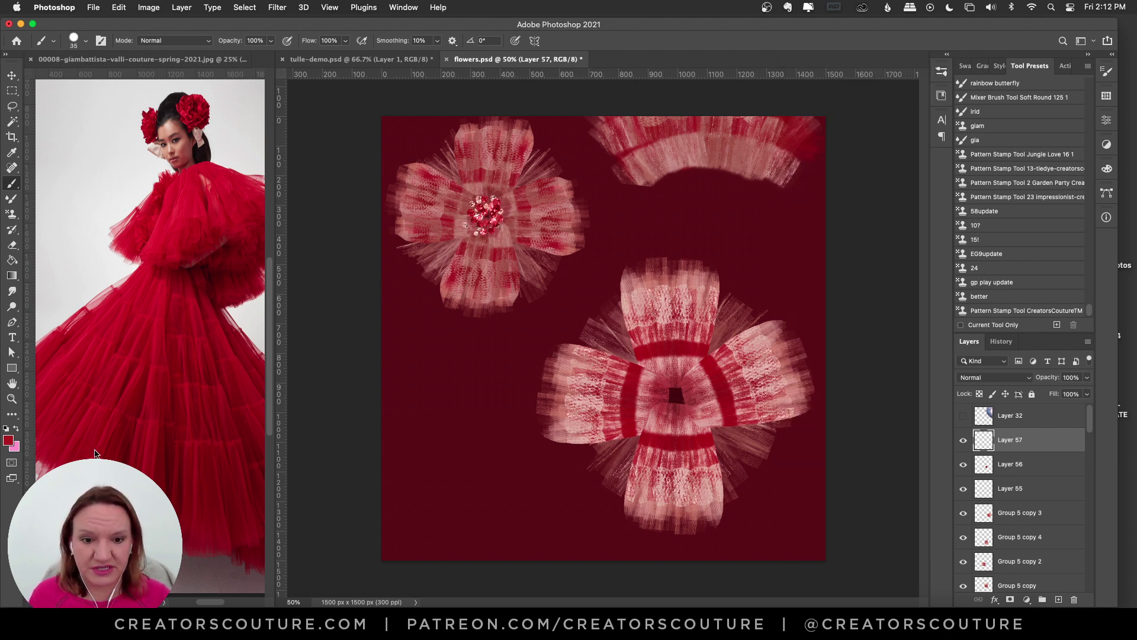
left_click(9, 440)
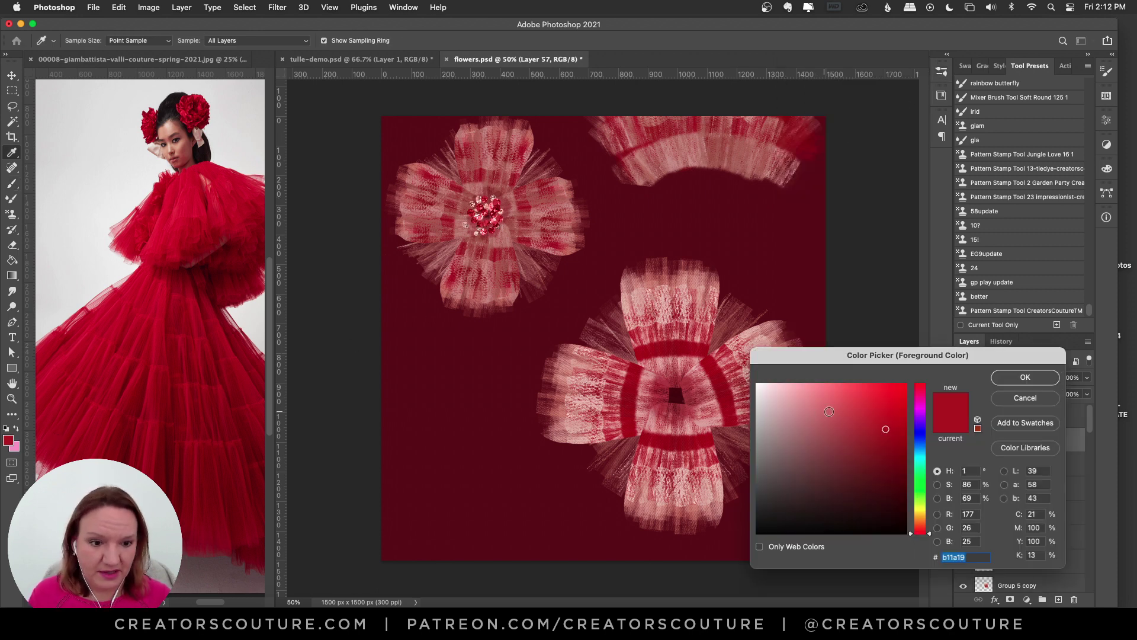
left_click(855, 409)
left_click(1021, 378)
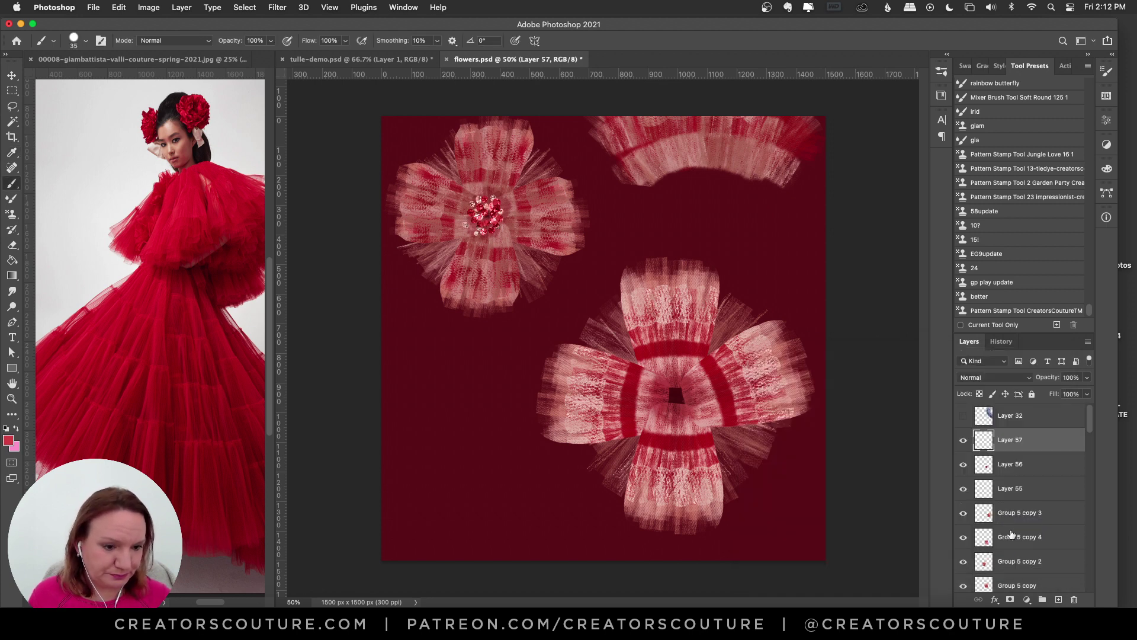
- Apply the "lightly encrusted 2 color" layer style to the new empty layer
left_click(999, 66)
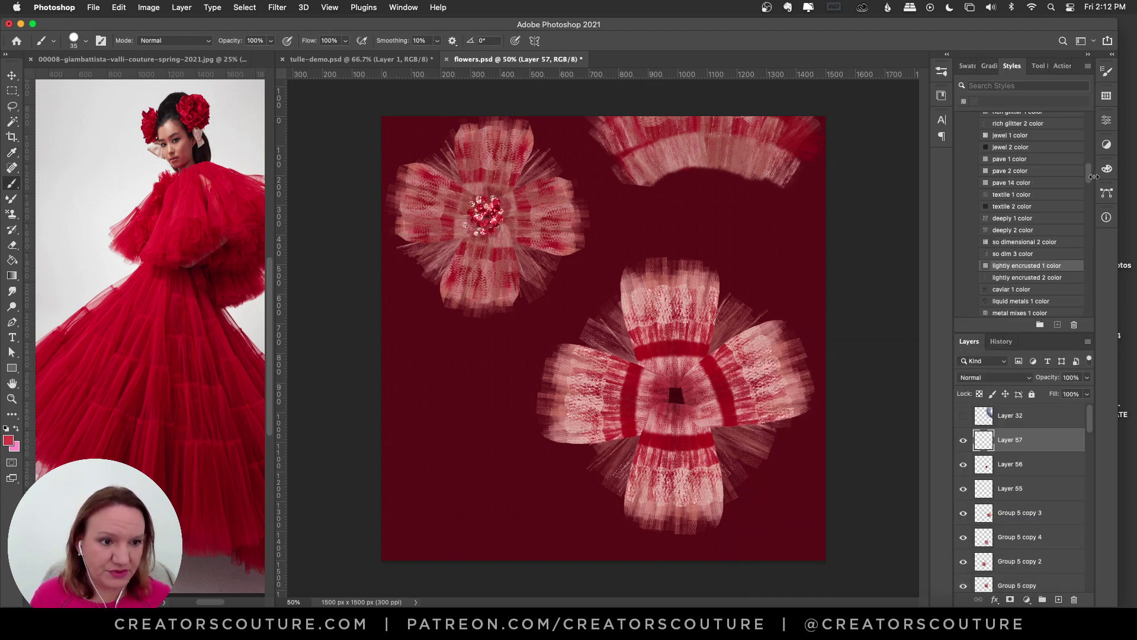
double_click(1013, 277)
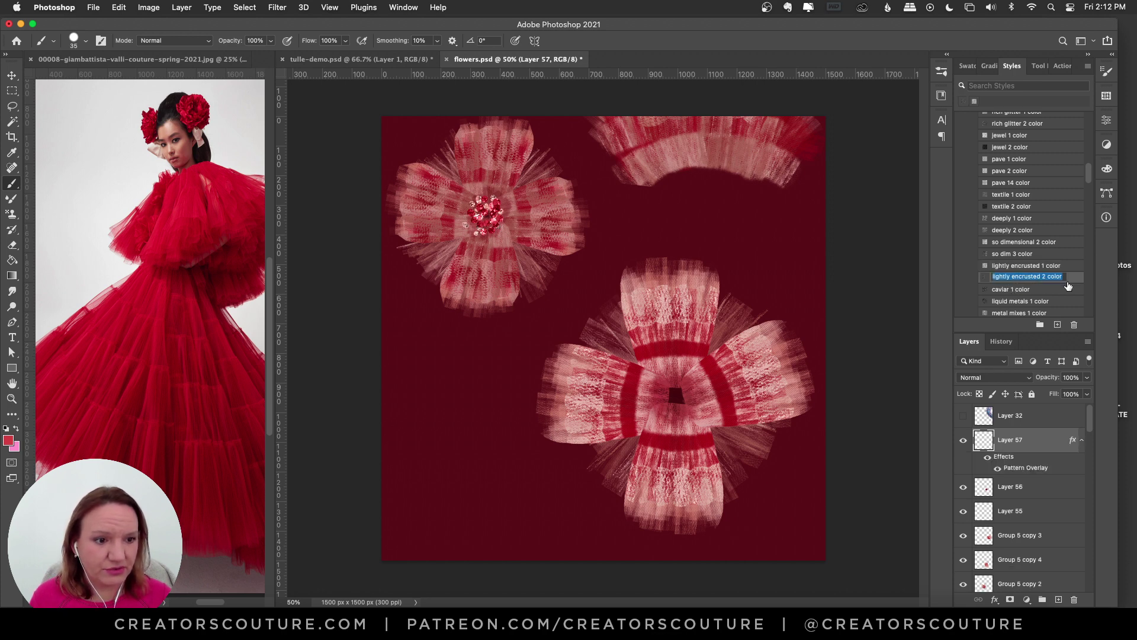
key("Escape")
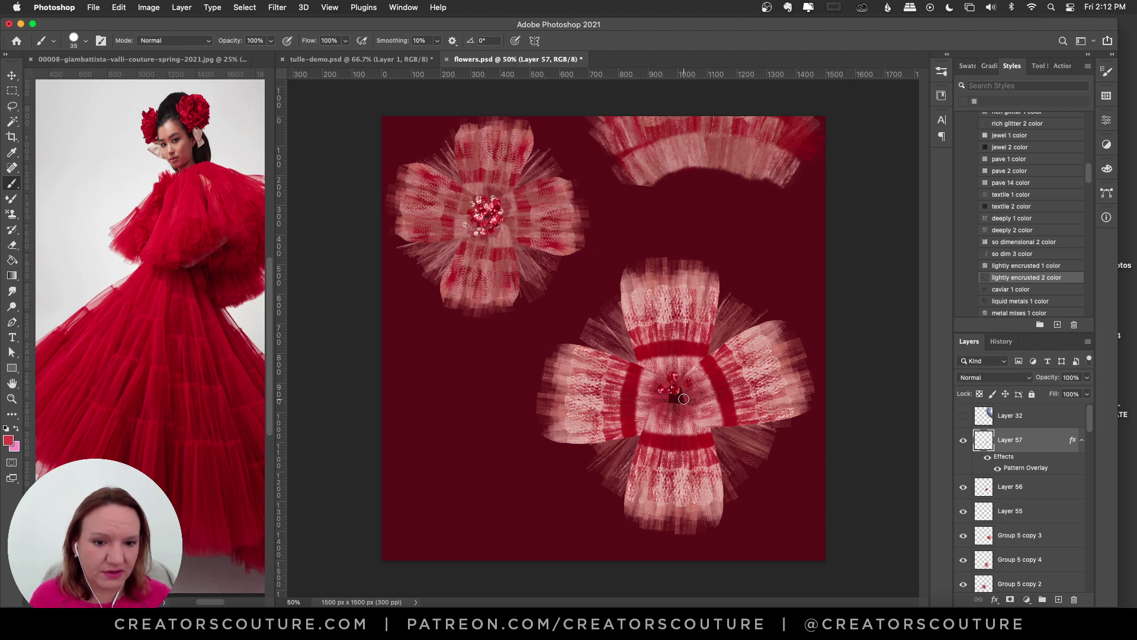
- Dab dark red encrusted beads in a loose cluster over and around the large flower's centre
left_click(688, 395)
left_click(676, 406)
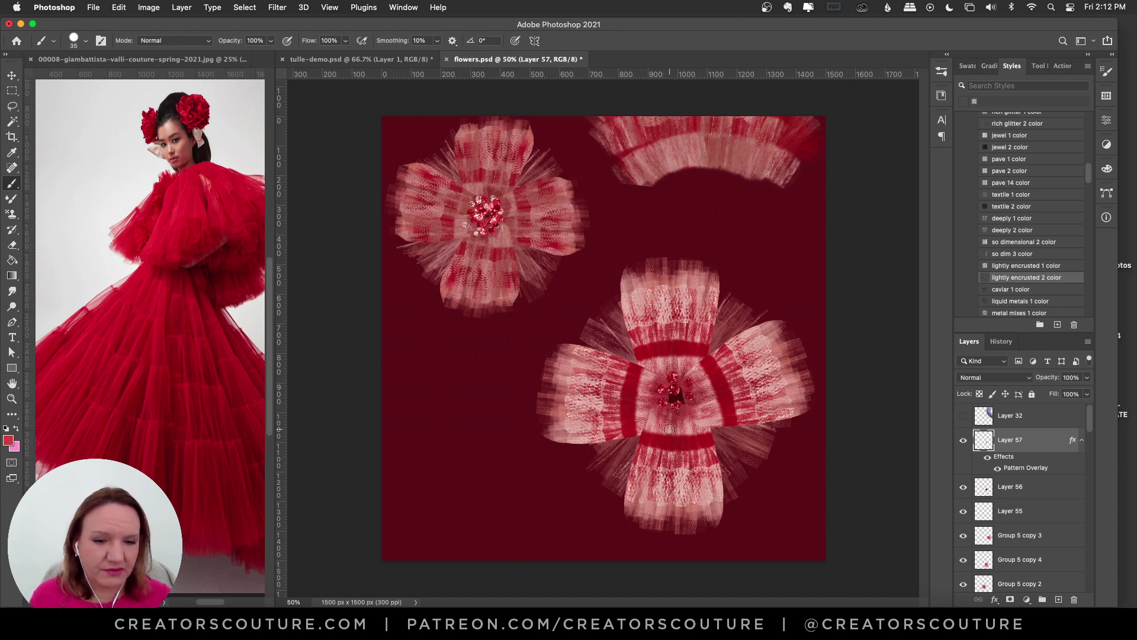
left_click(702, 392)
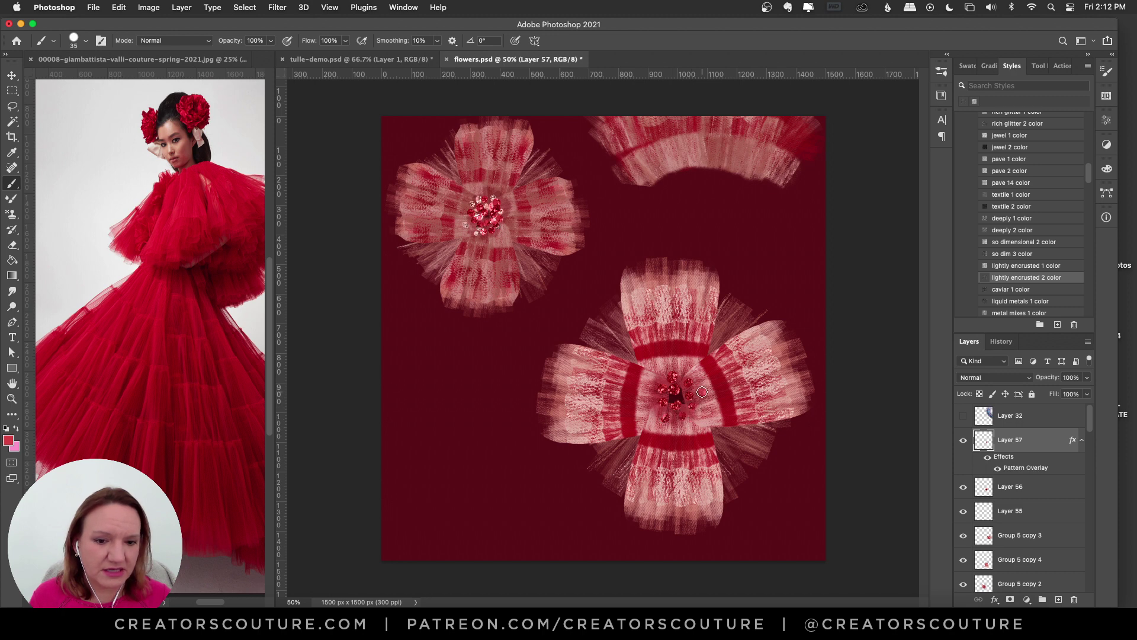
left_click(654, 398)
left_click(651, 412)
left_click(683, 397)
left_click(671, 395)
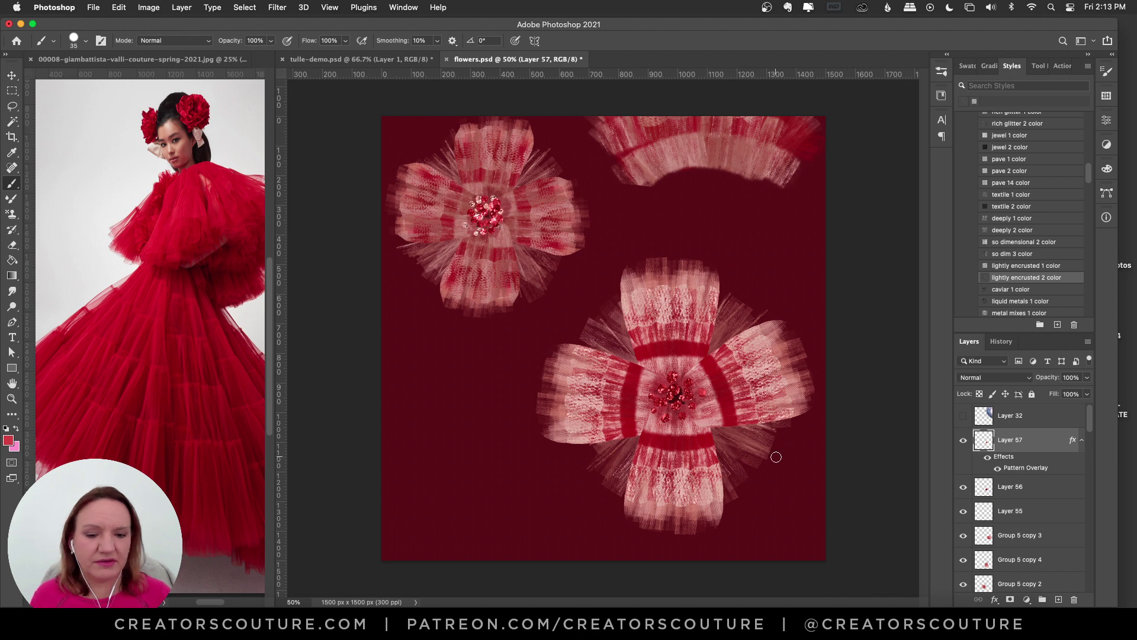
- Add another layer with the "lightly encrusted 1 color" style and paint lighter beads over the dark bead cluster
left_click(1059, 600)
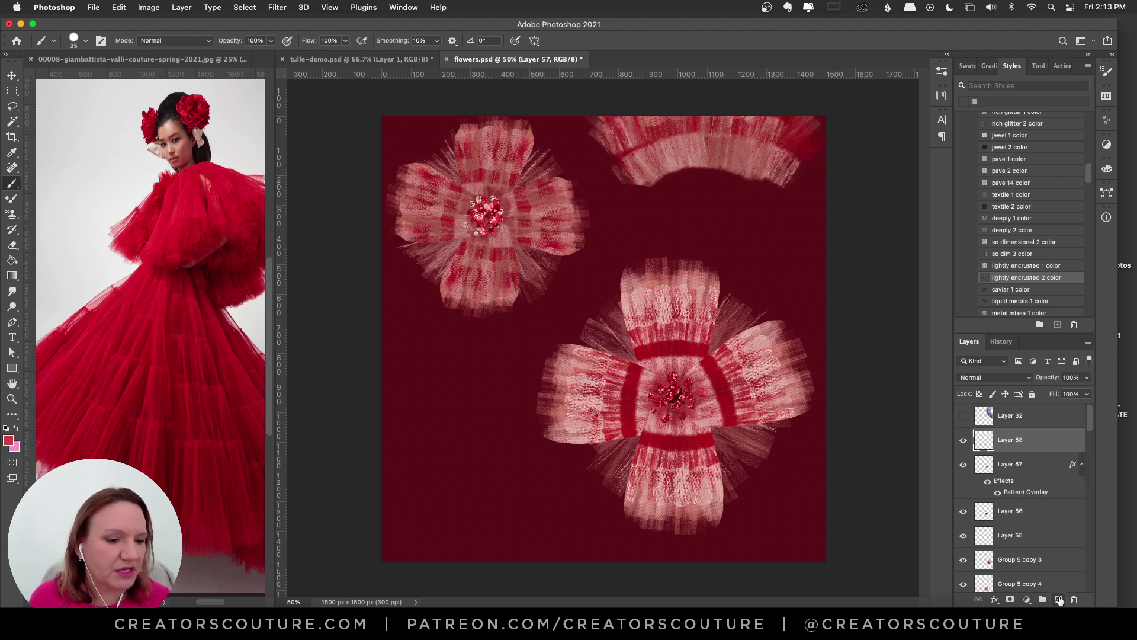
left_click(1025, 267)
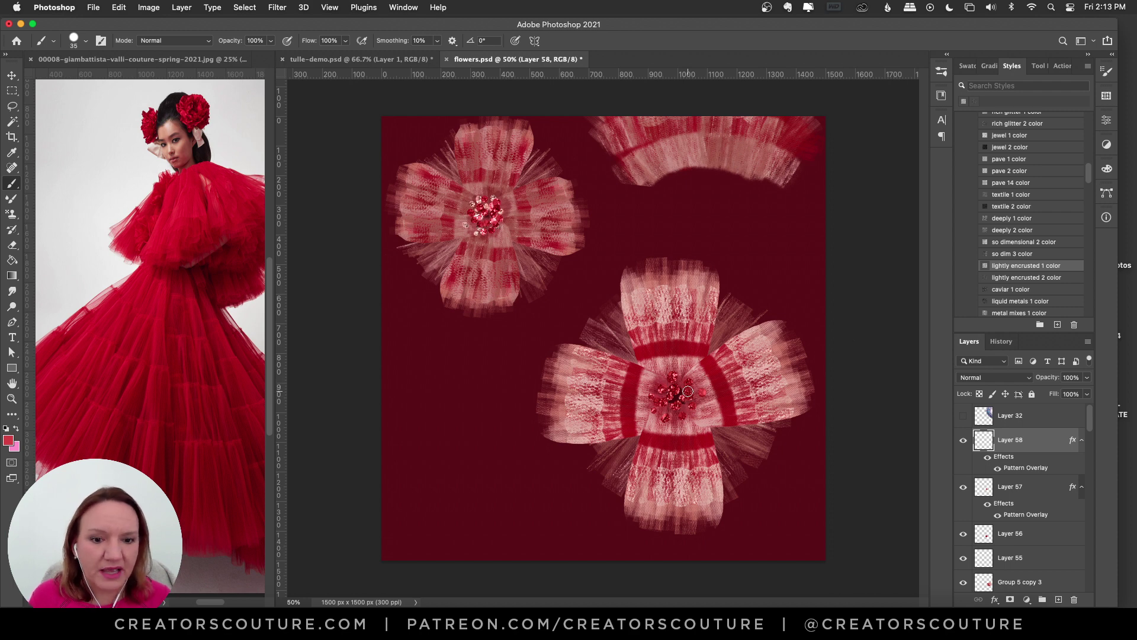
mouse_move(680, 382)
left_mouse_down()
mouse_move(659, 393)
mouse_move(681, 406)
mouse_move(696, 399)
mouse_move(691, 390)
mouse_move(687, 403)
mouse_move(673, 403)
mouse_move(676, 419)
mouse_move(669, 406)
mouse_move(670, 416)
mouse_move(691, 404)
mouse_move(667, 420)
left_mouse_up()
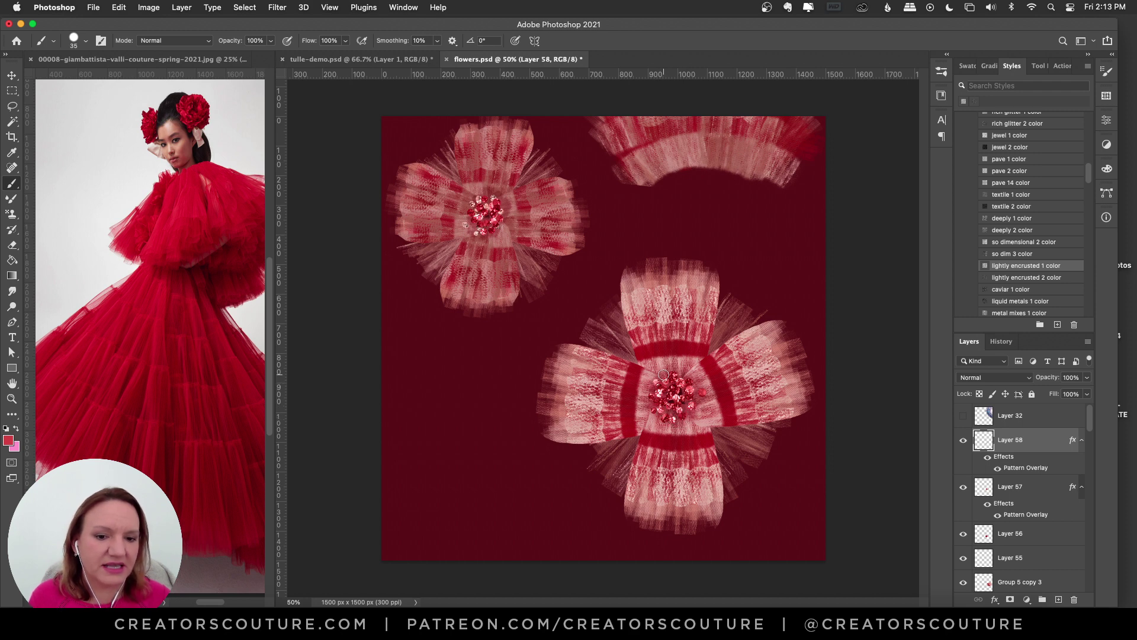
left_click(650, 407)
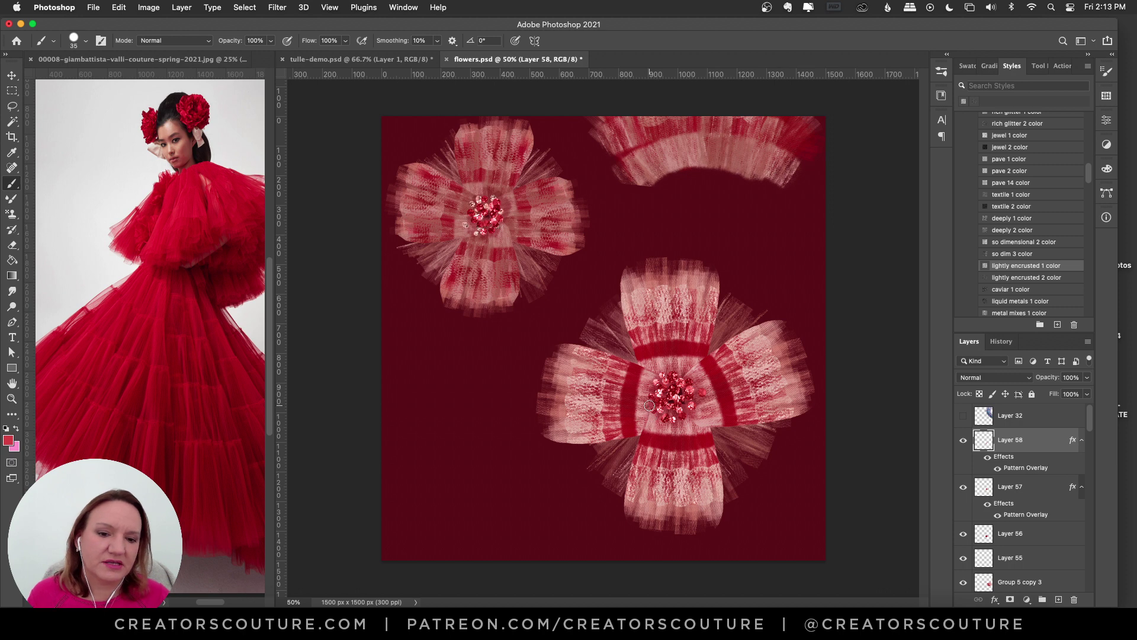